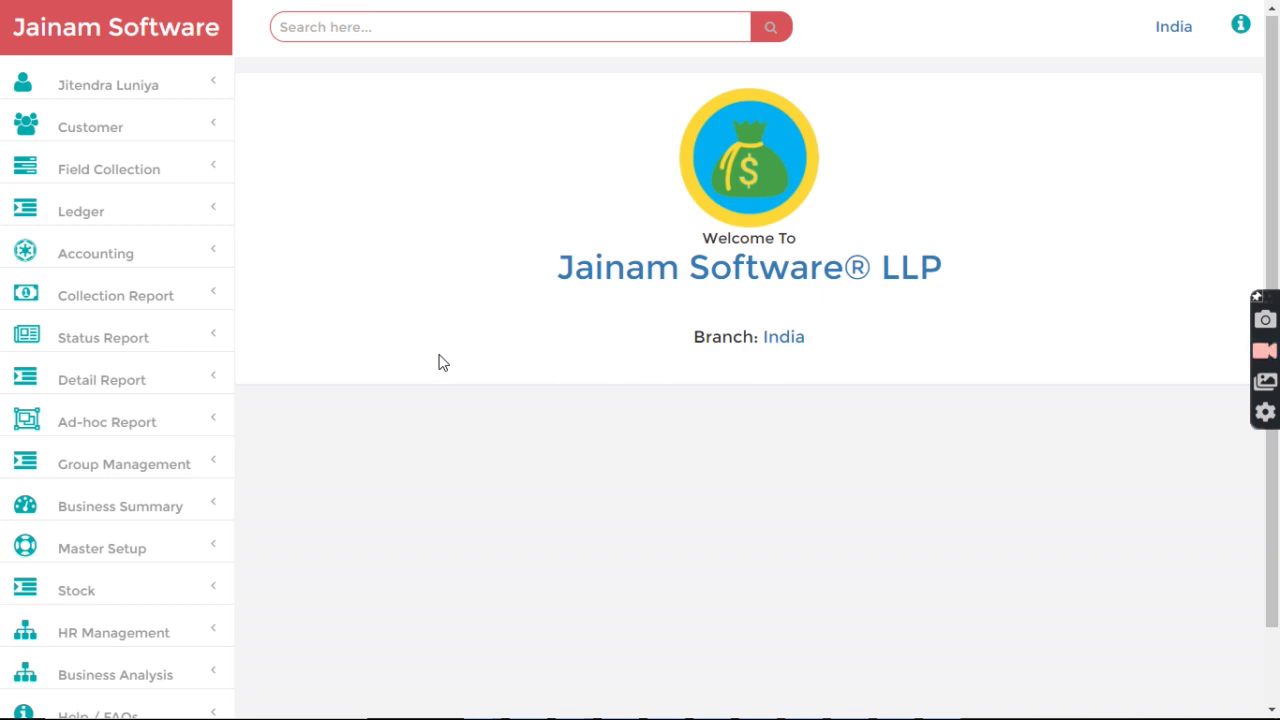
Open the ledger module's Add To Favourite page, review the favourite ledger list, and return to the home page
click(88, 222)
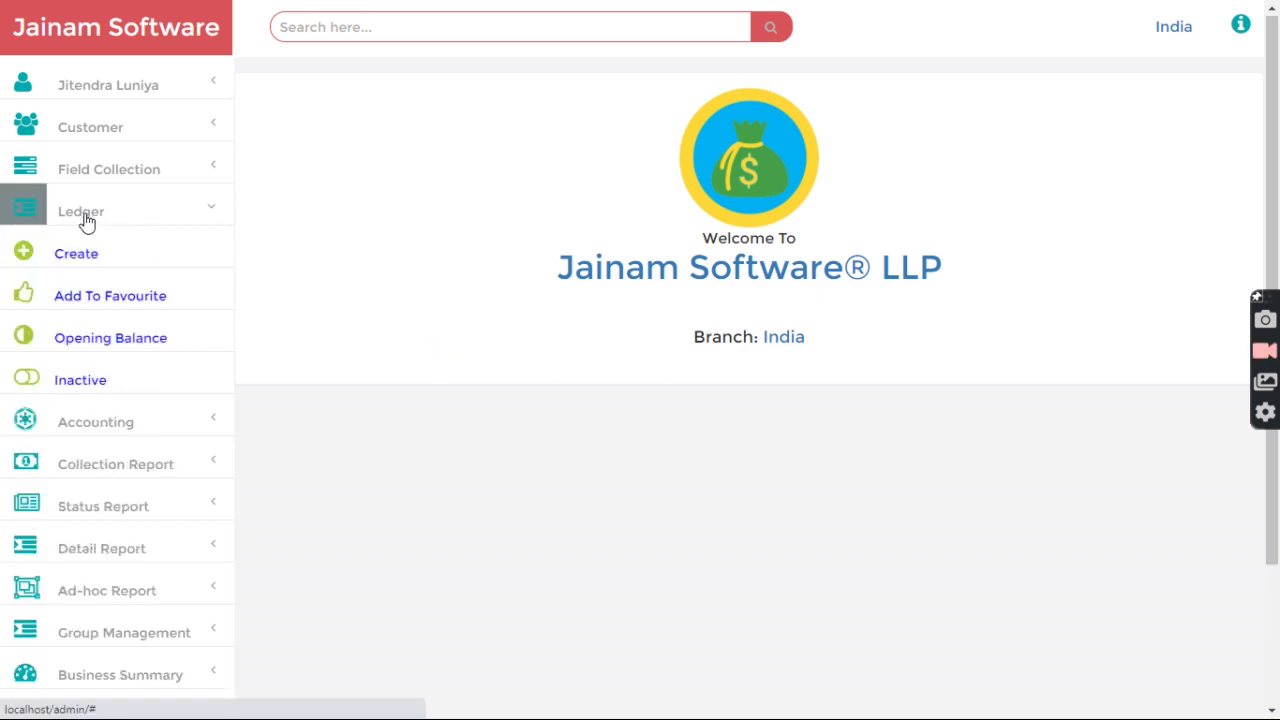
click(102, 303)
scroll(408, 366, down, 2)
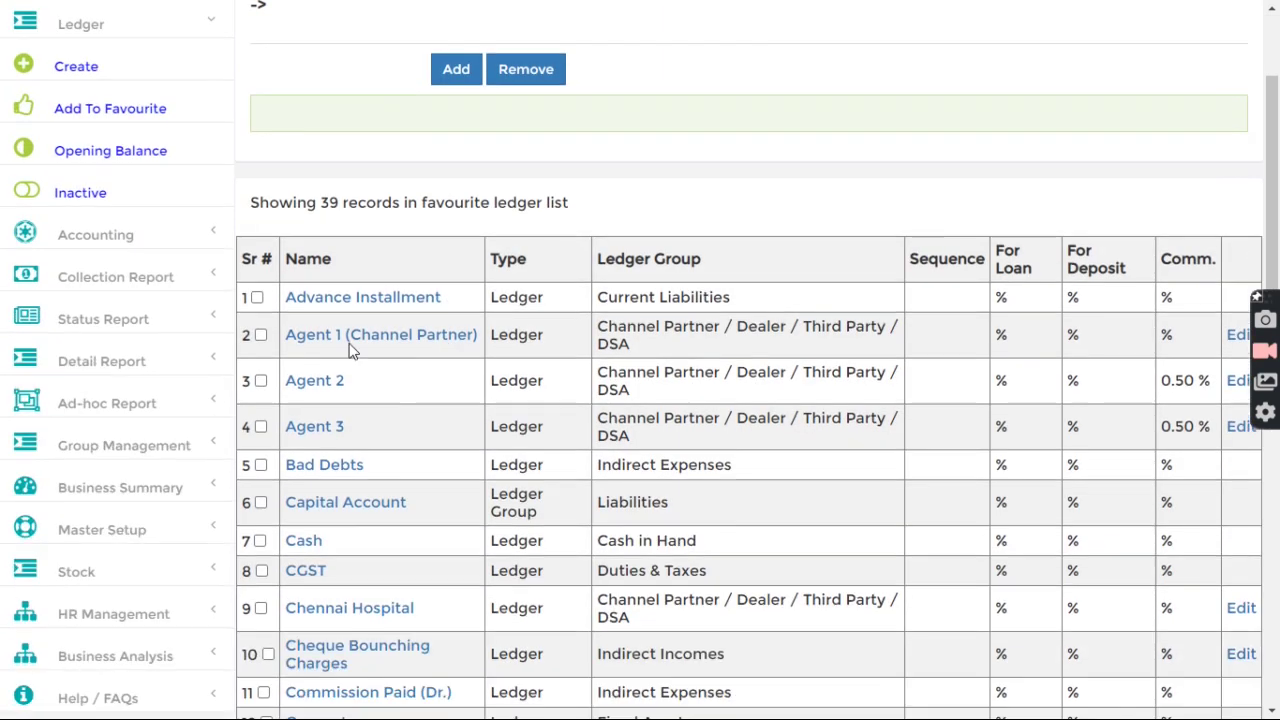
scroll(340, 345, up, 2)
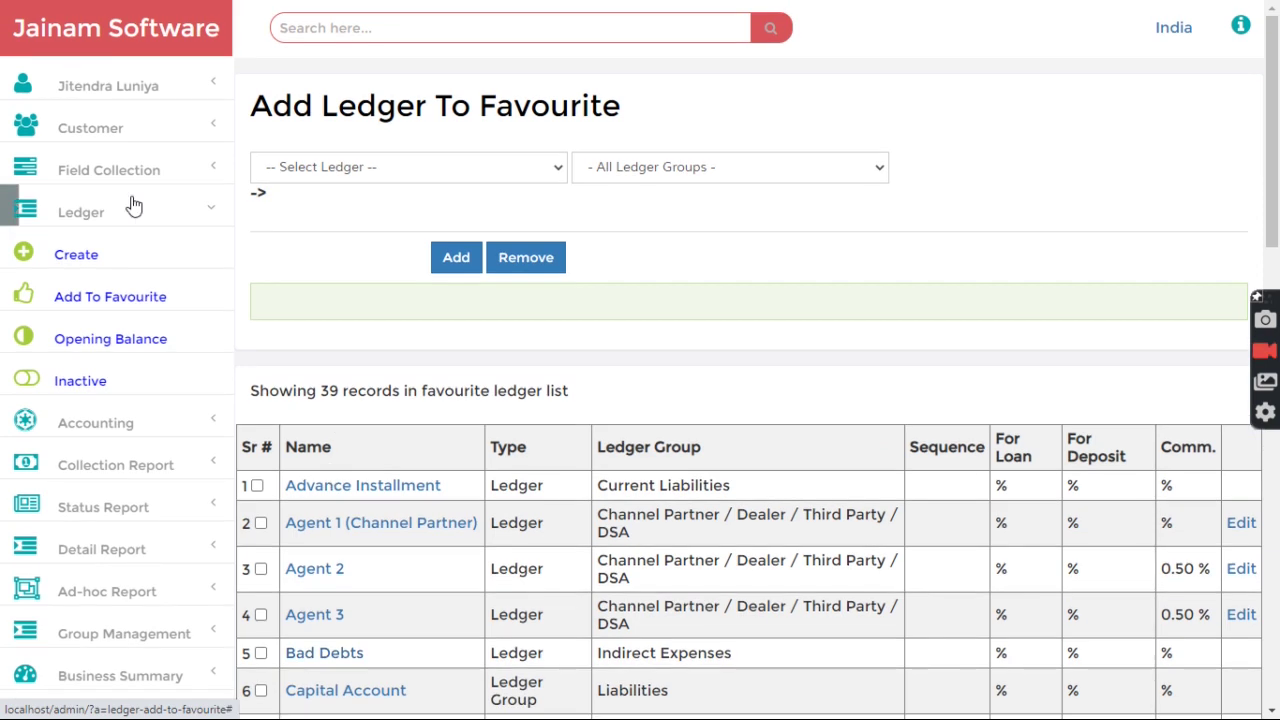
click(108, 44)
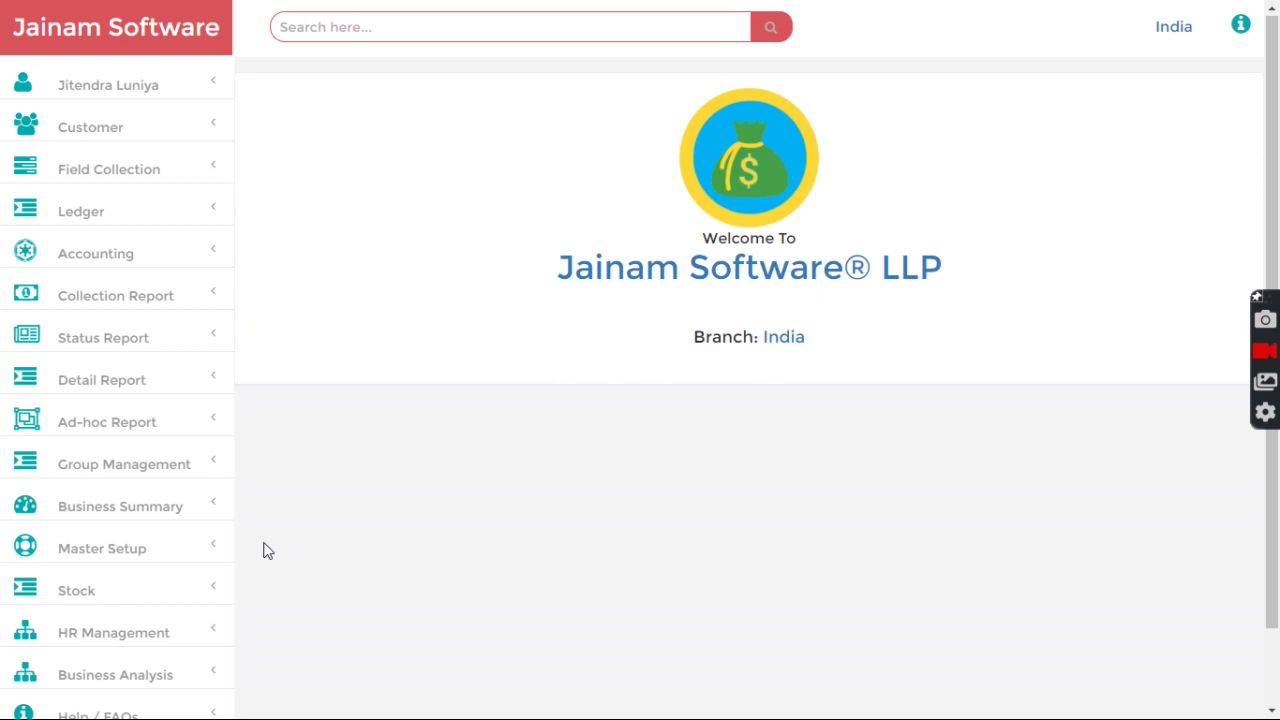
View the ledger configuration of the SVFL Testing Waive Off product scheme, close it and return to the home page
click(133, 556)
scroll(150, 563, down, 3)
scroll(148, 562, down, 2)
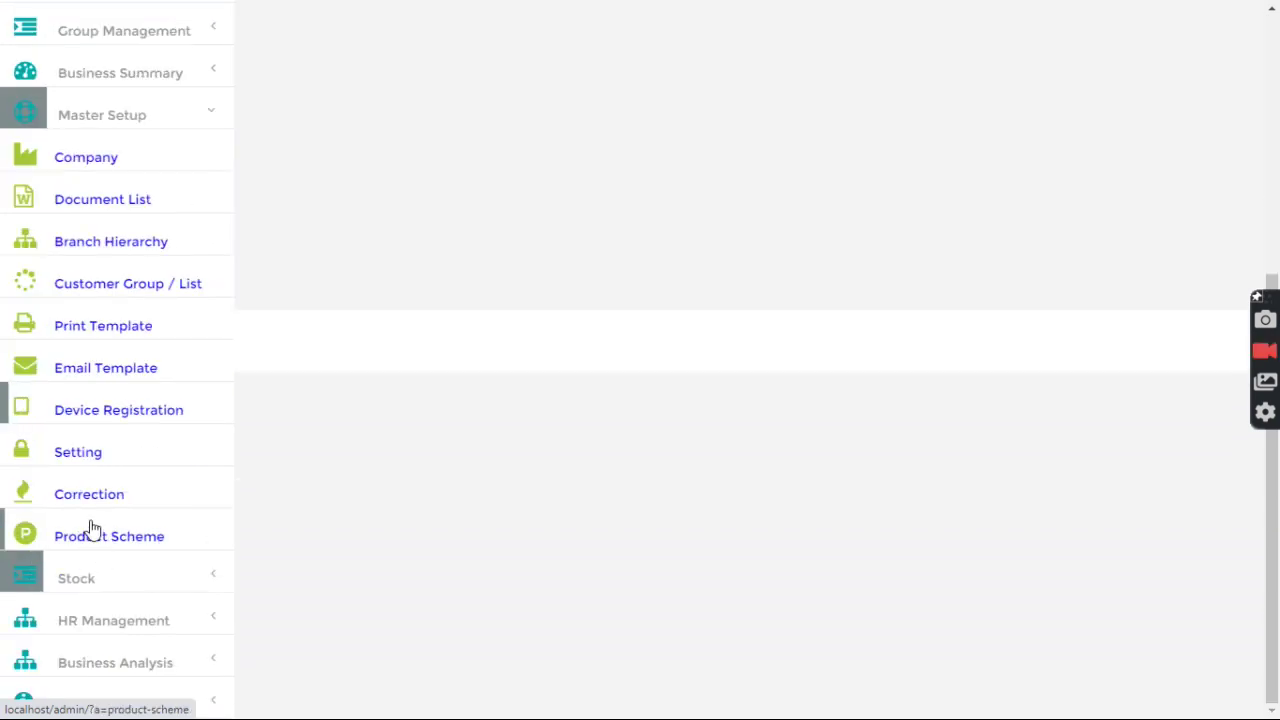
click(90, 528)
scroll(440, 394, down, 5)
click(261, 485)
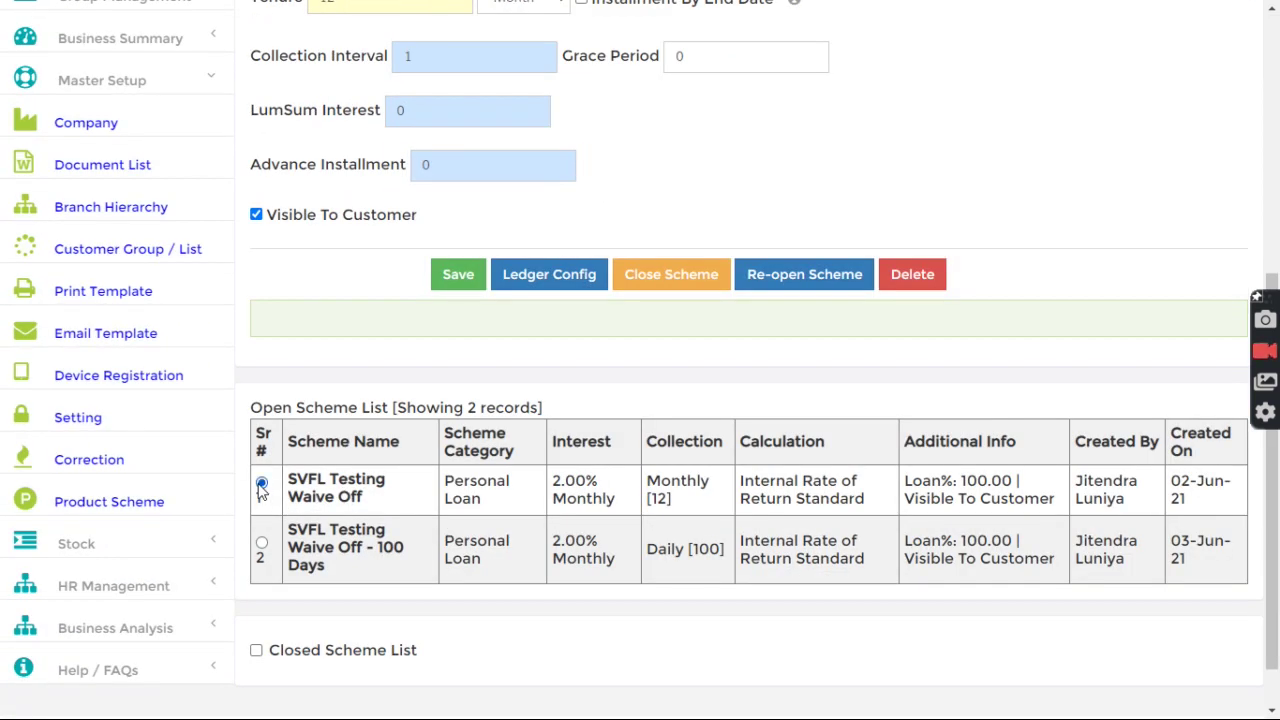
click(528, 285)
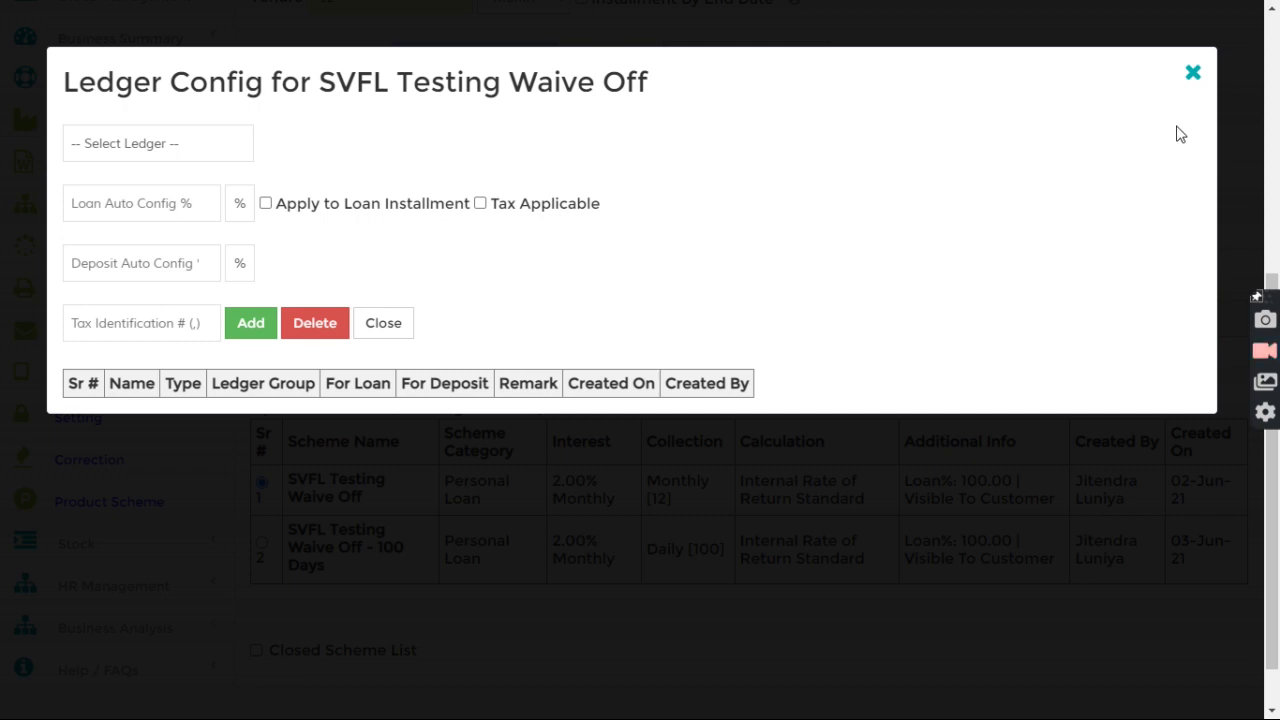
click(1193, 73)
scroll(210, 460, up, 5)
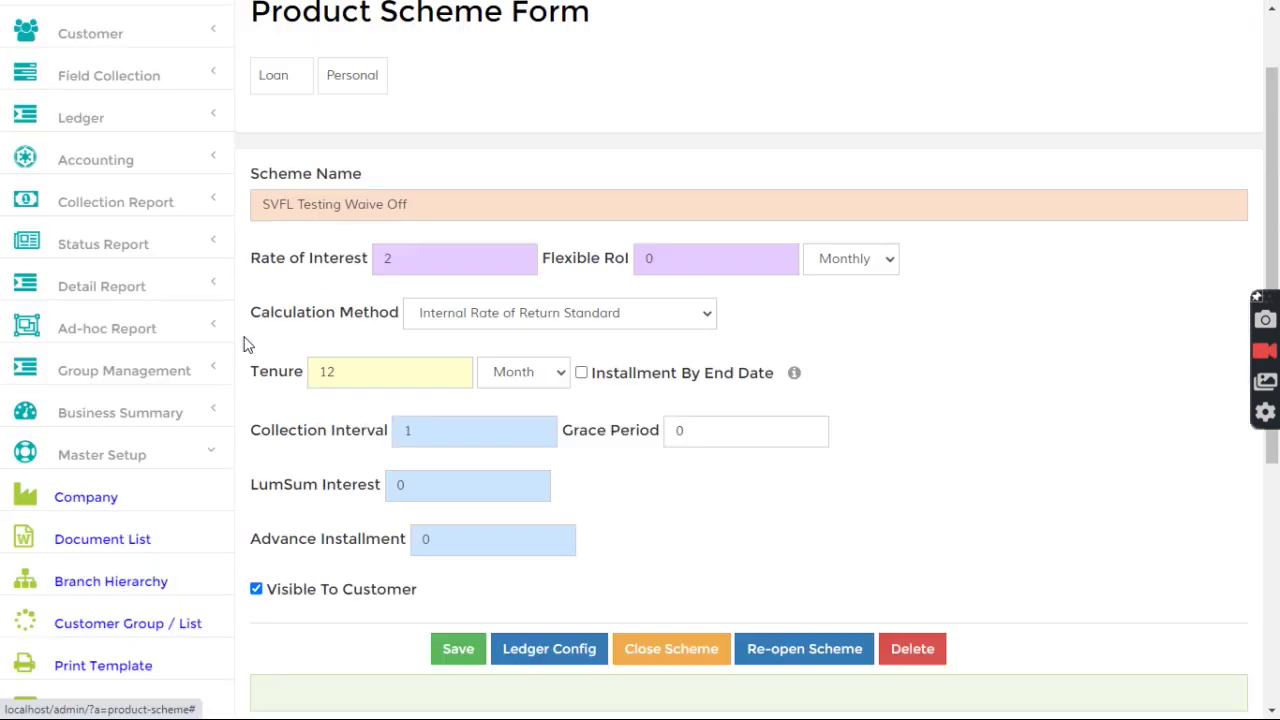
click(118, 40)
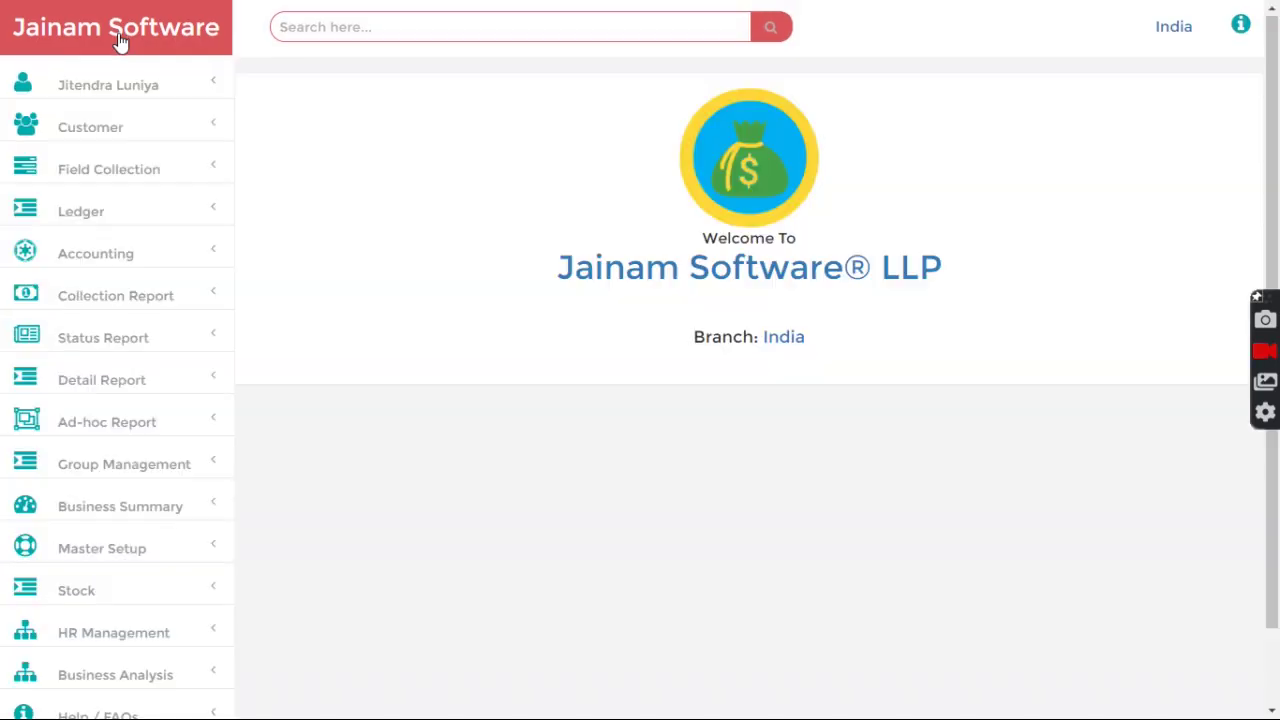
Reopen the Product Scheme form in Master Setup and delete the scheme SVFL Testing Waive Off - 100 Days
scroll(330, 430, down, 1)
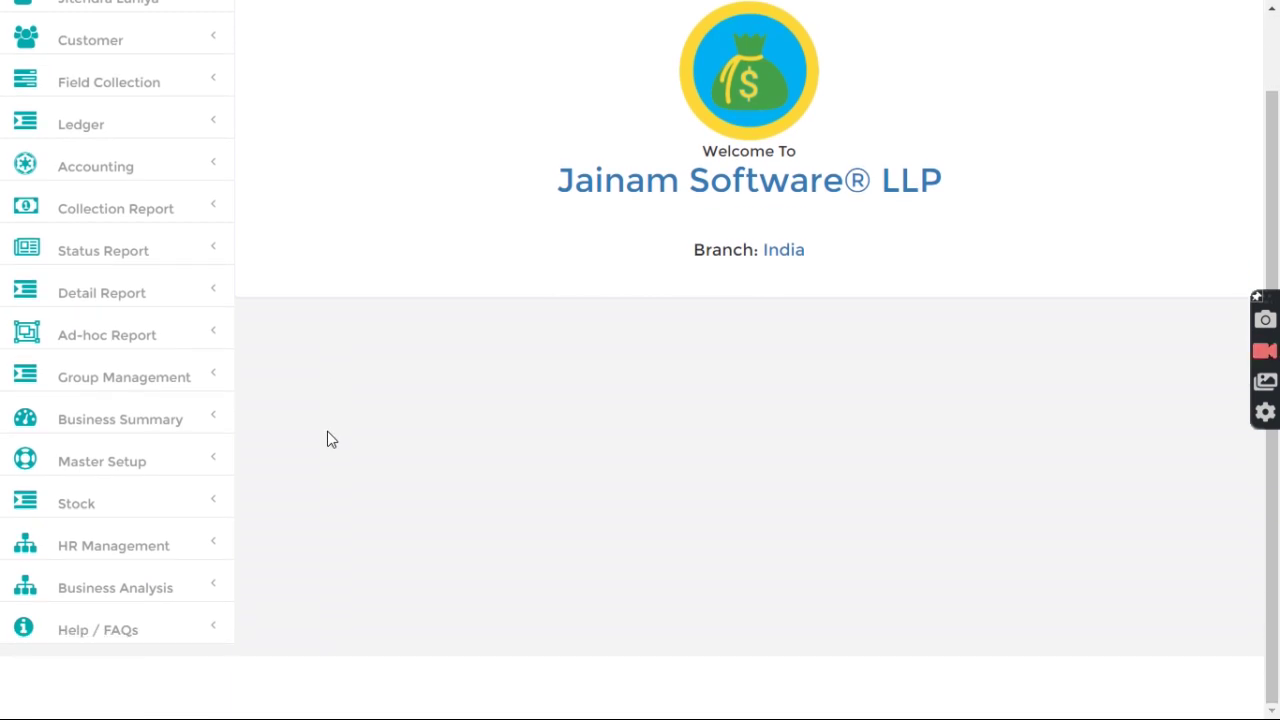
click(104, 468)
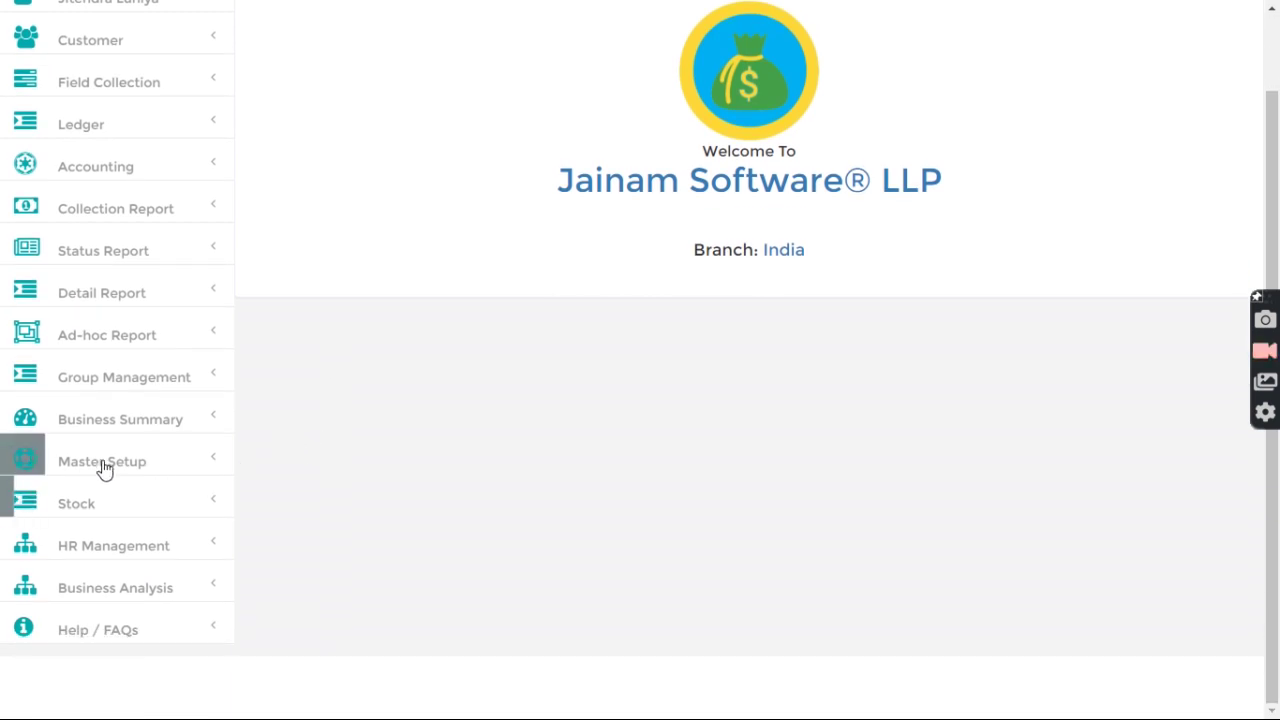
scroll(109, 491, down, 3)
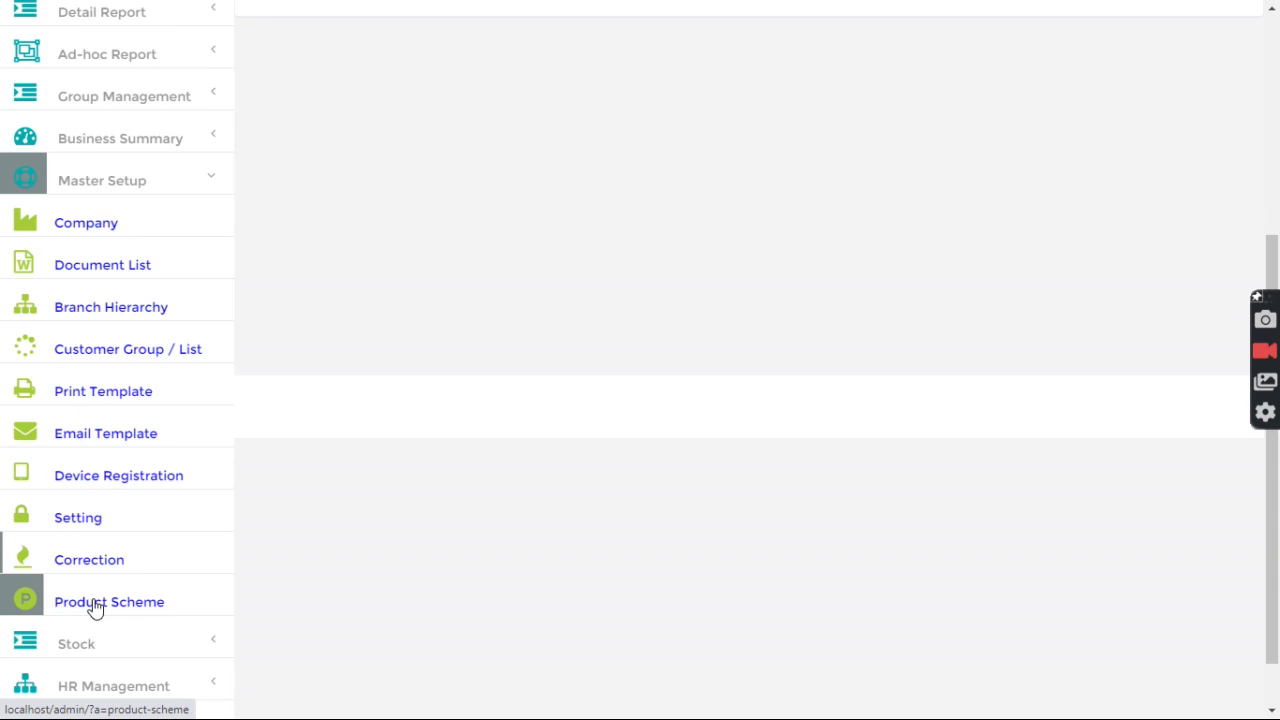
click(95, 605)
scroll(365, 410, down, 5)
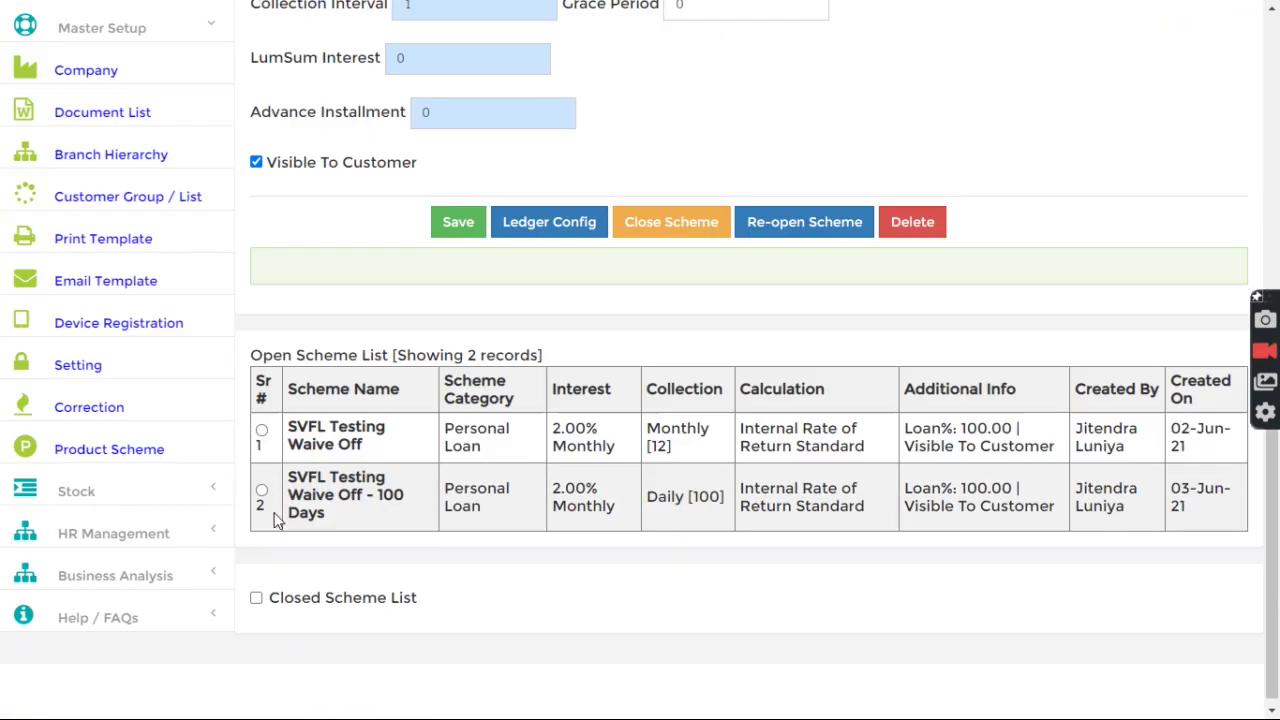
click(262, 484)
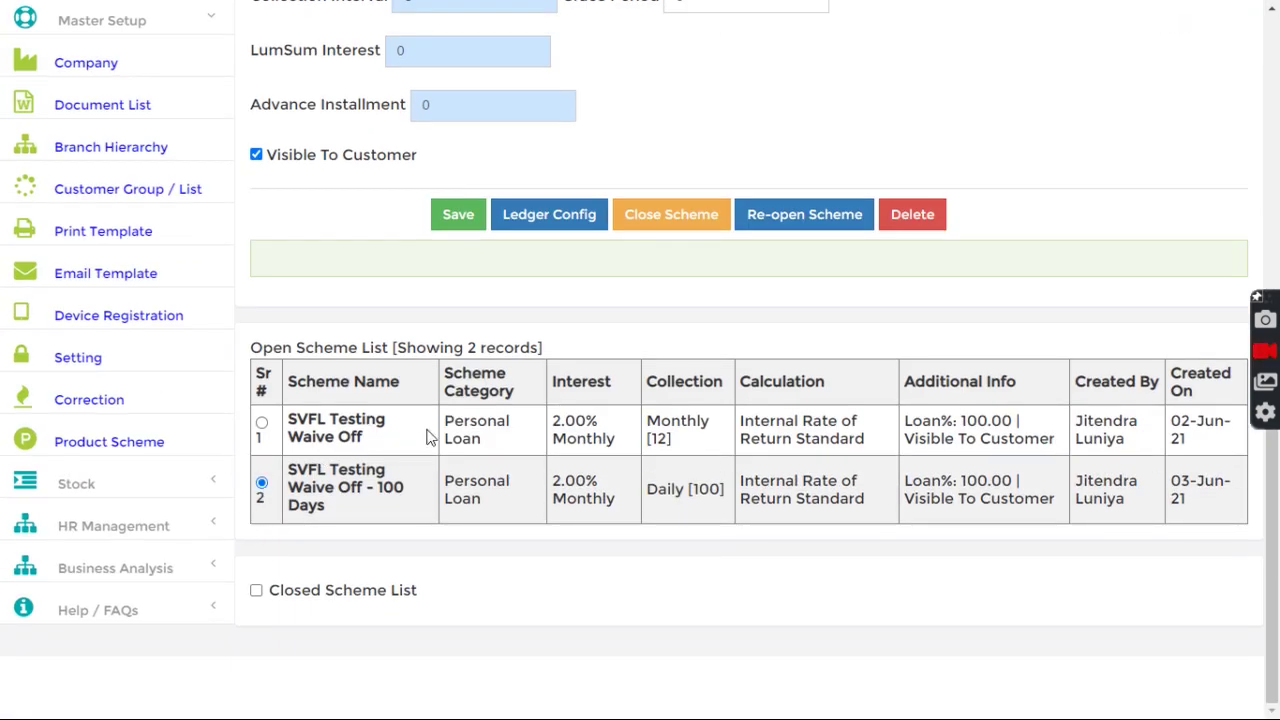
click(900, 218)
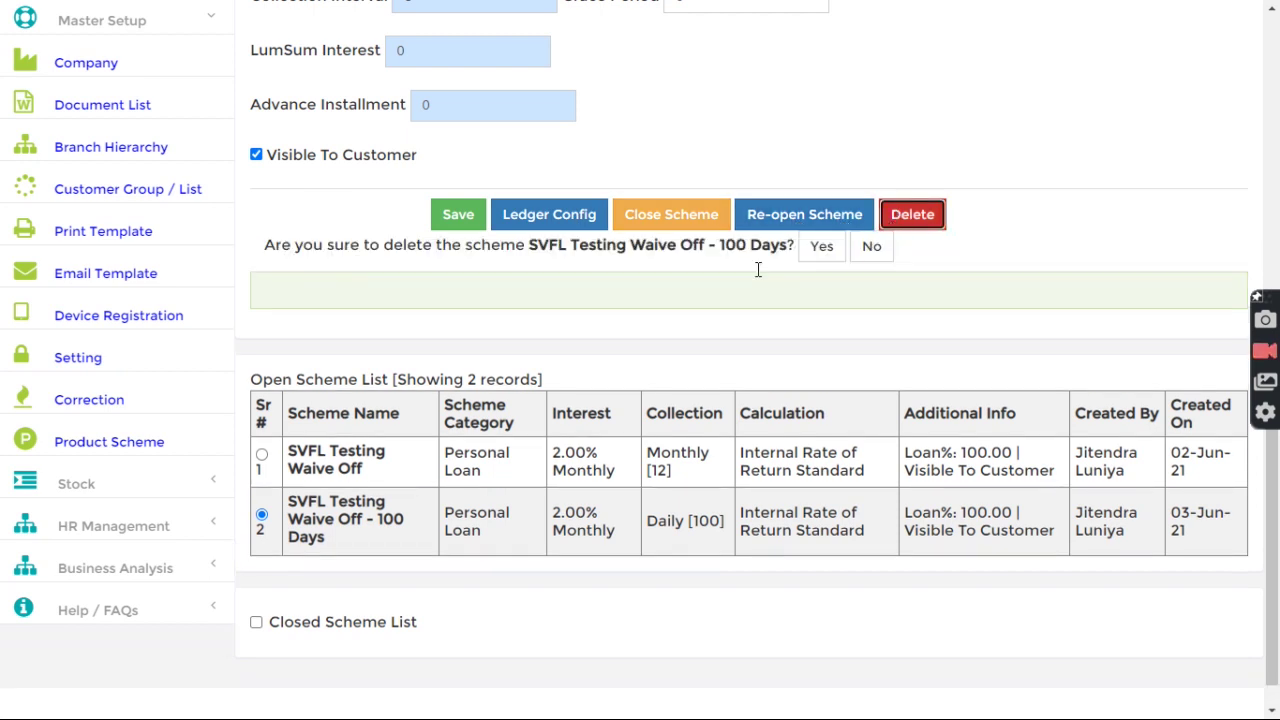
click(822, 248)
Delete the SVFL Testing Waive Off scheme from the open scheme list
click(262, 498)
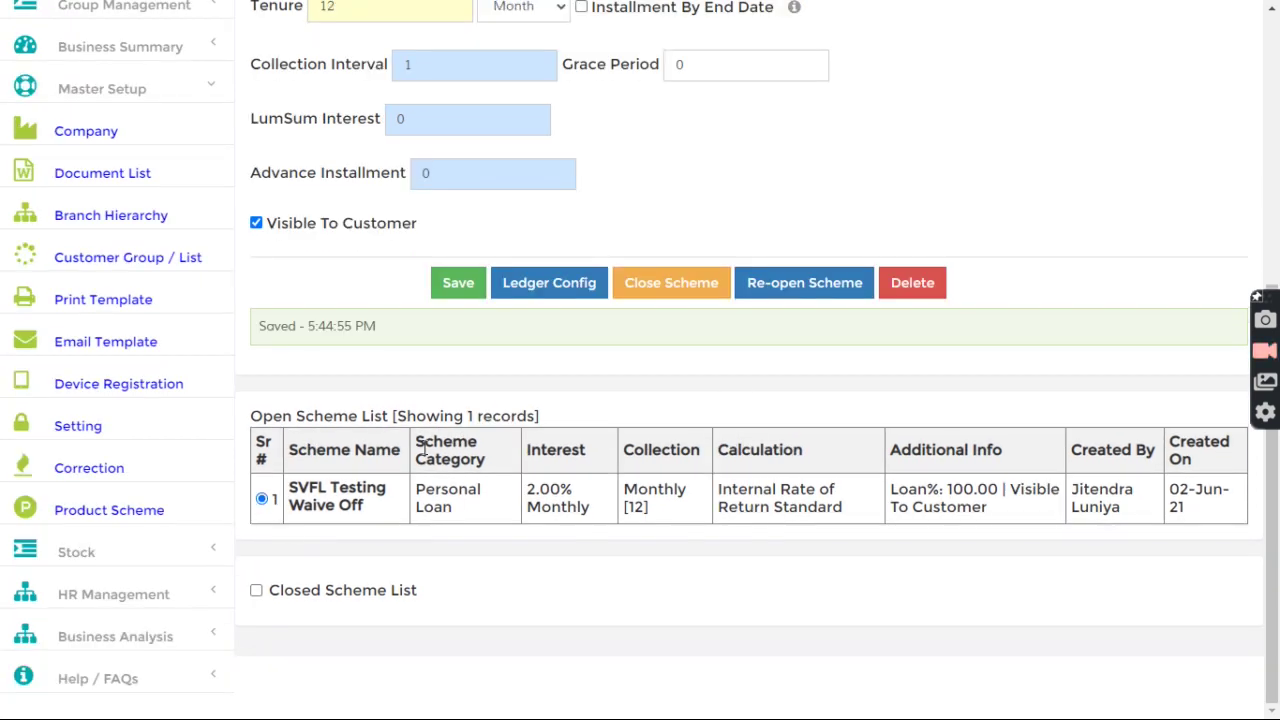
click(920, 288)
click(739, 314)
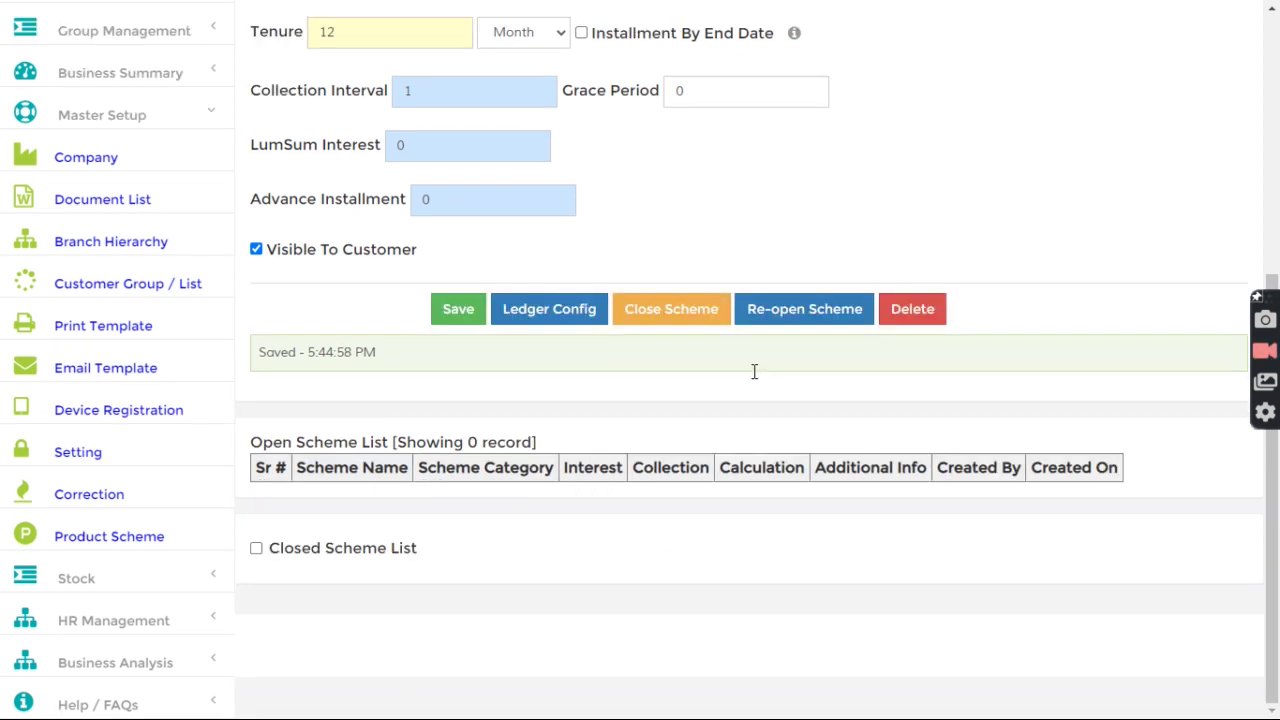
Replace the scheme name in the Product Scheme form with 100 Days PS
scroll(537, 411, up, 5)
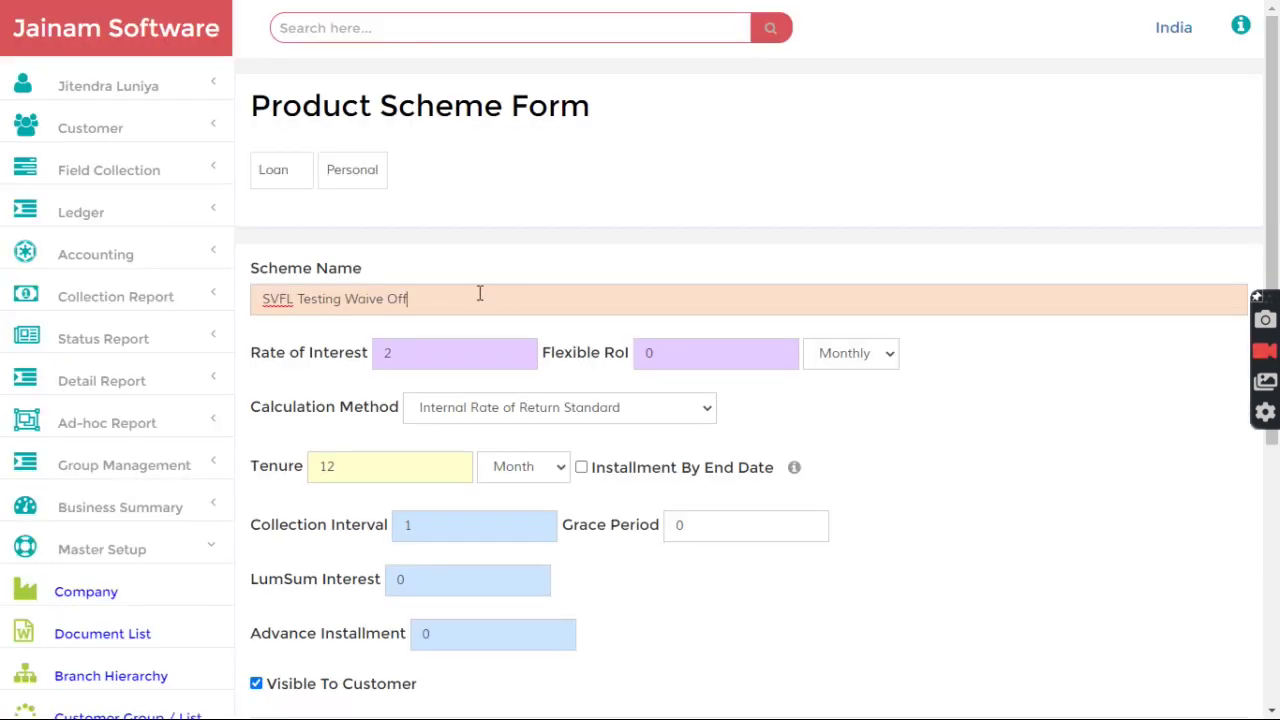
key(ctrl+a)
key(BackSpace)
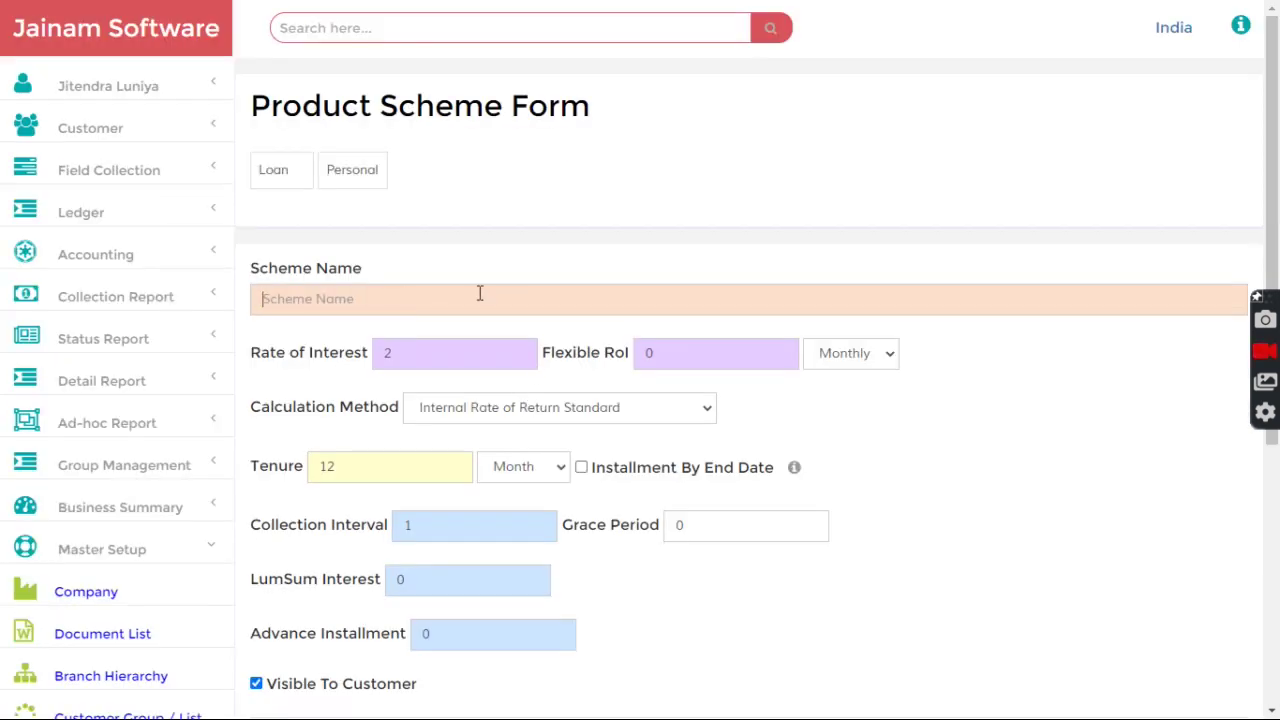
text(100 Days PS)
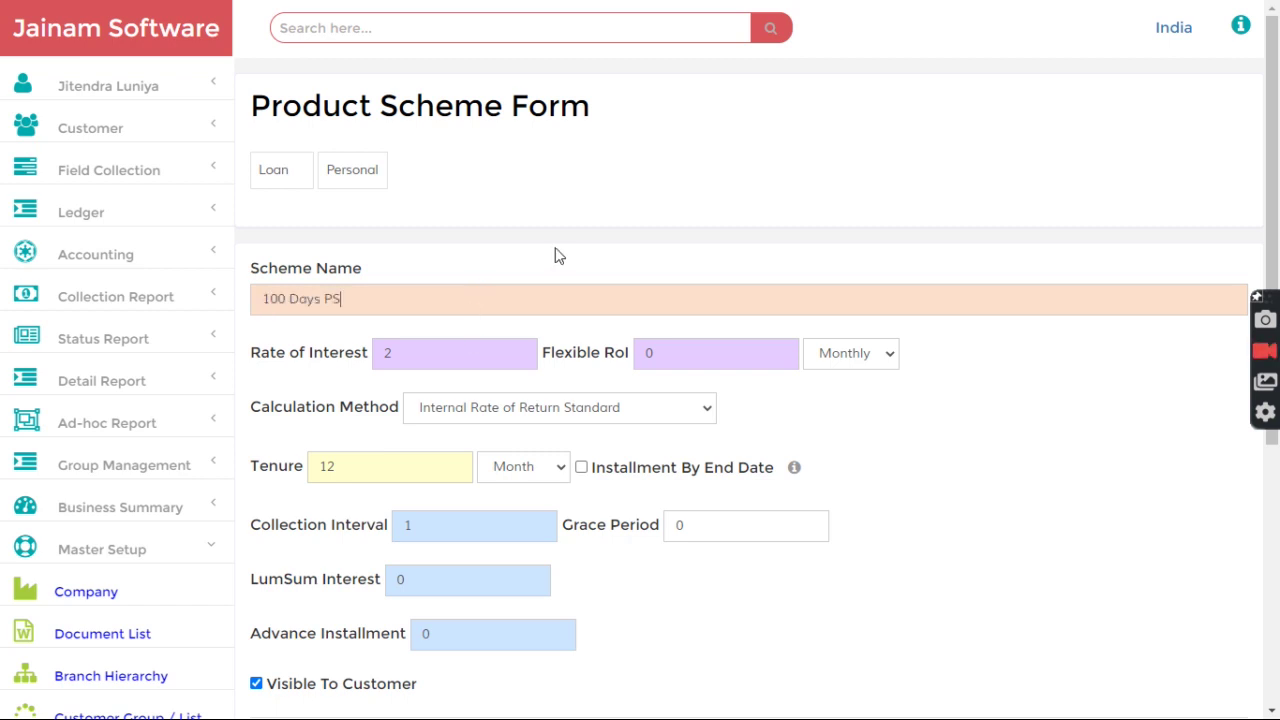
Set the scheme's tenure to 100 with Day as the unit and save the scheme
scroll(558, 256, down, 2)
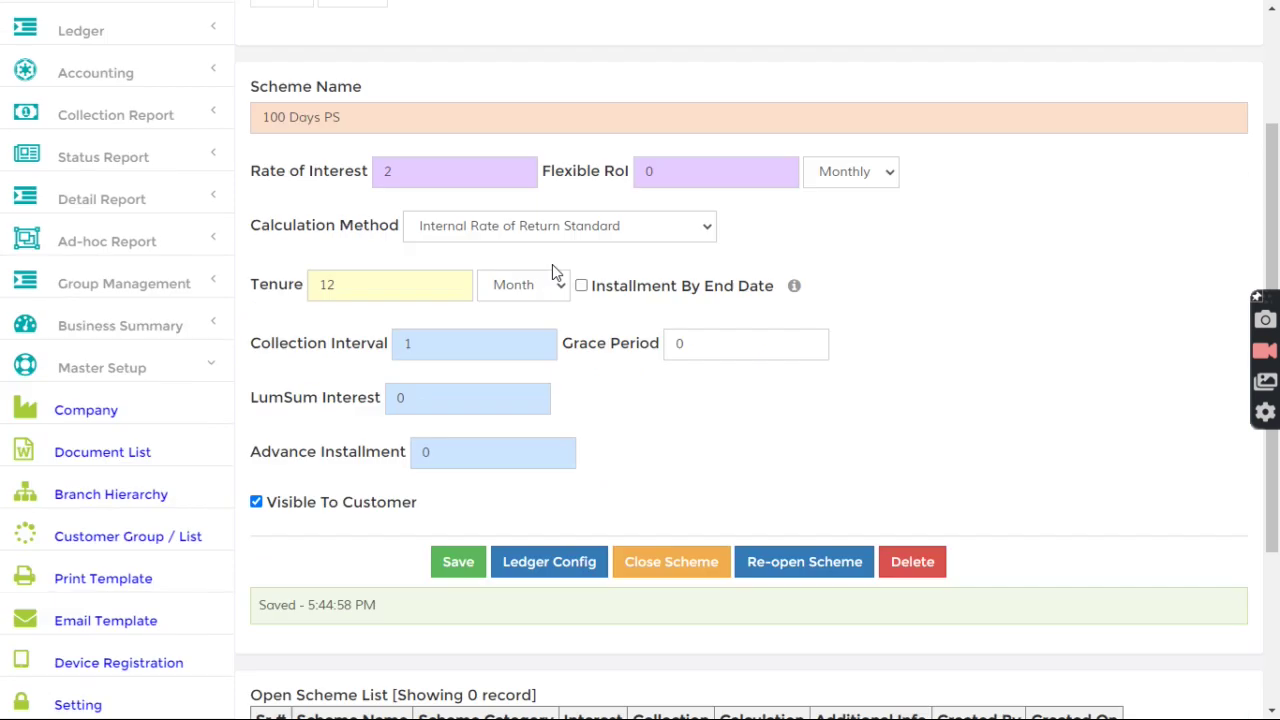
drag(377, 281, 286, 283)
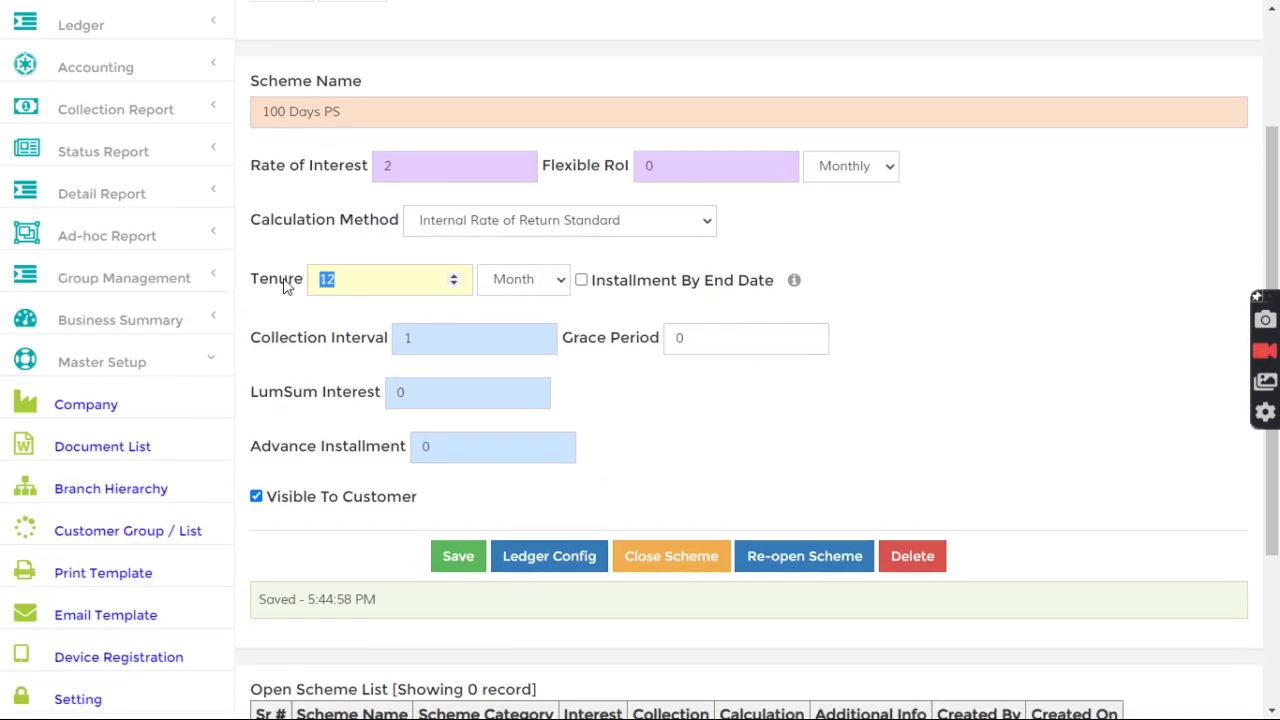
text(100)
click(537, 279)
click(537, 305)
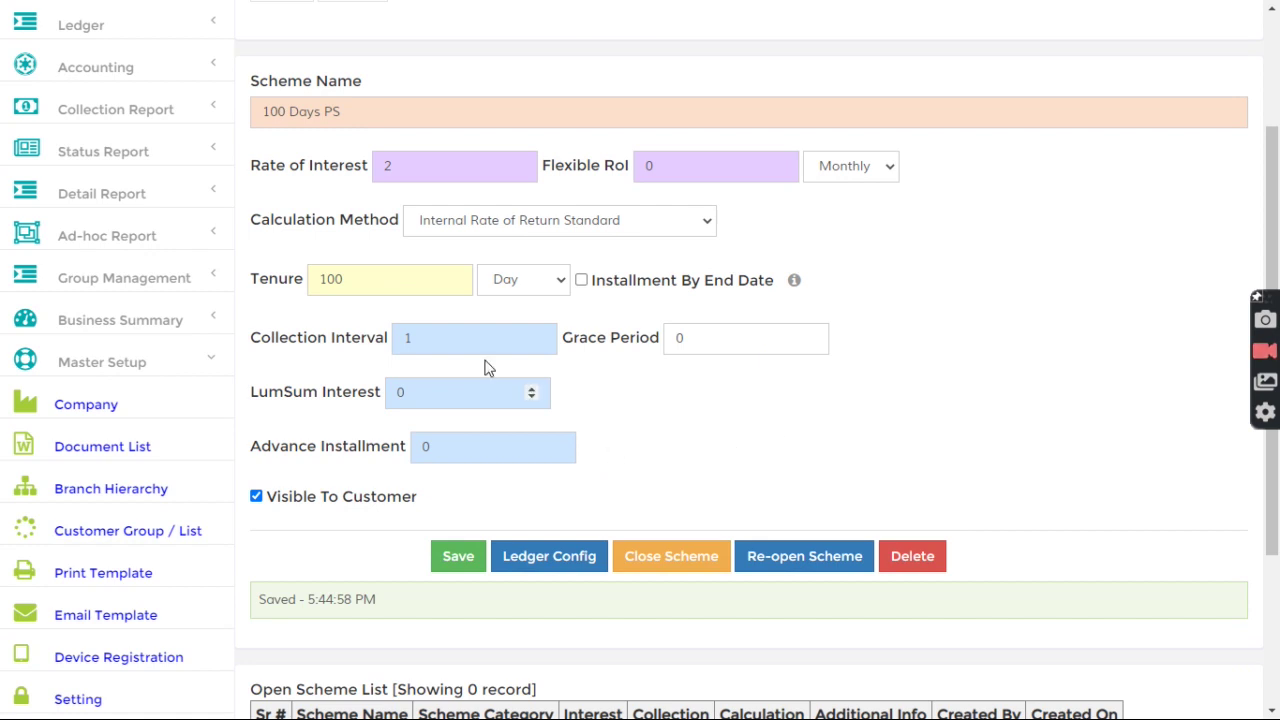
click(465, 560)
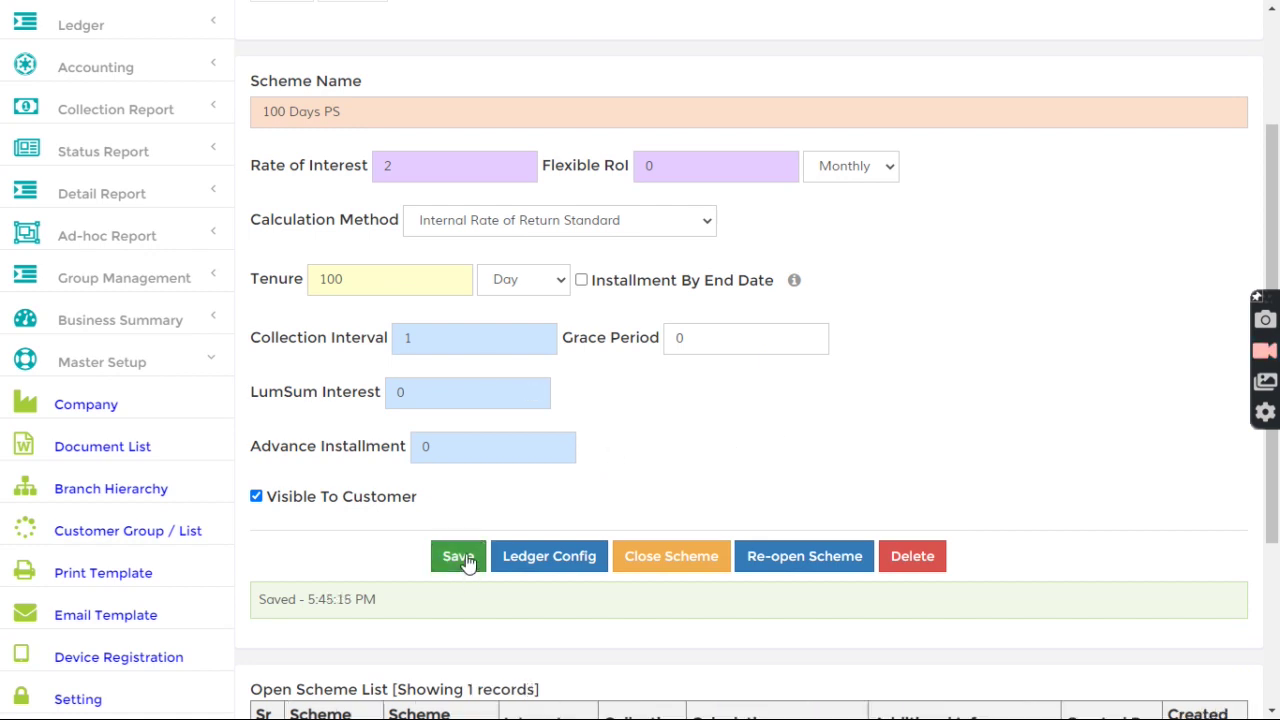
View the ledger configuration of the 100 Days PS scheme and close it without adding a ledger
scroll(470, 565, down, 3)
click(262, 498)
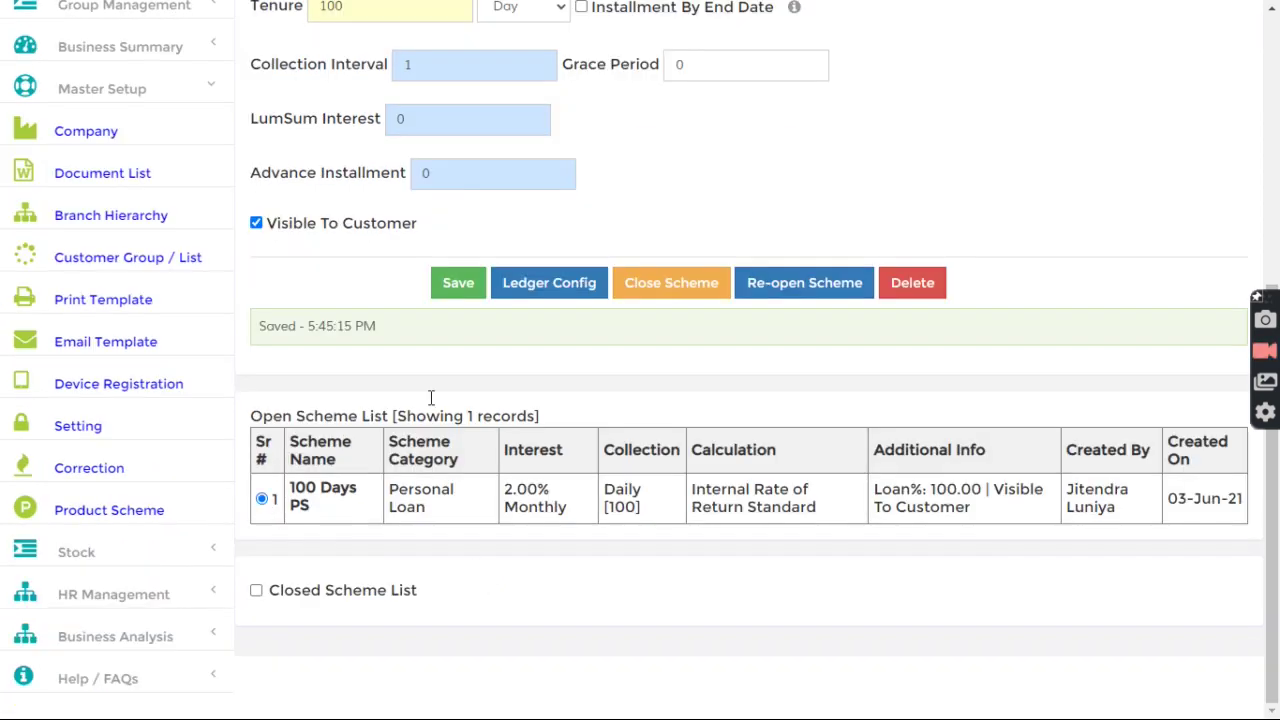
click(561, 290)
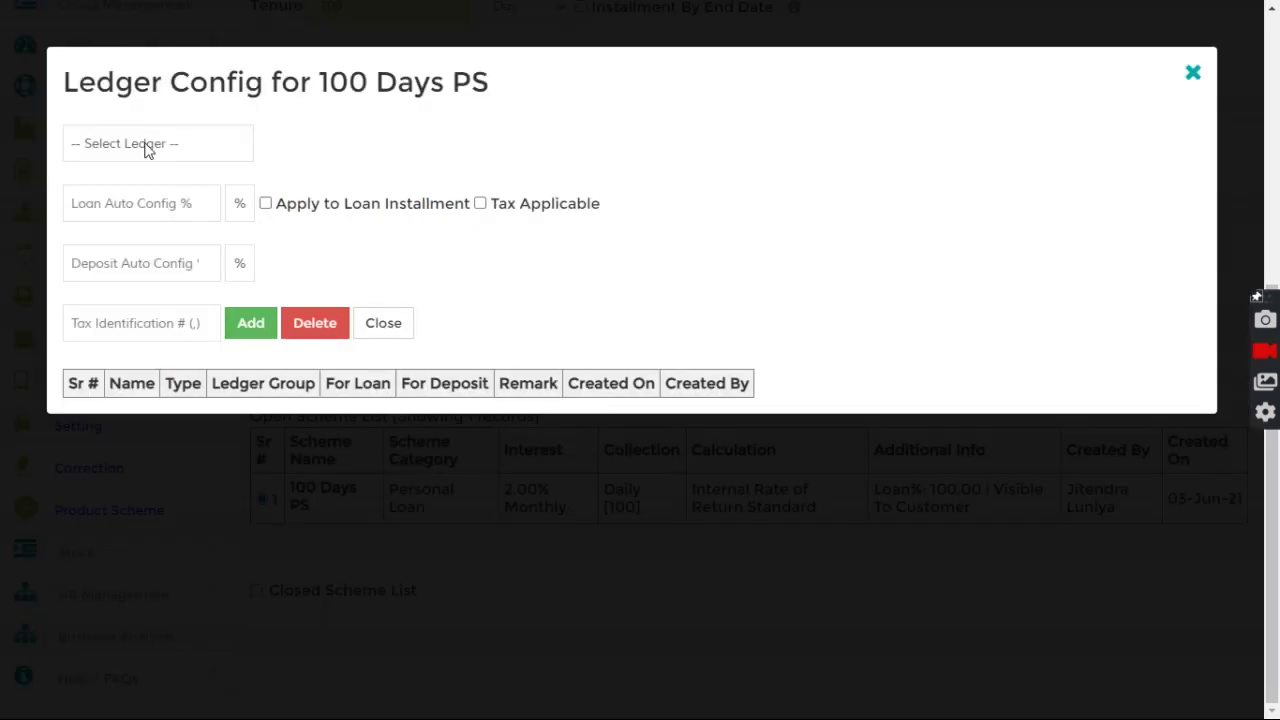
click(383, 322)
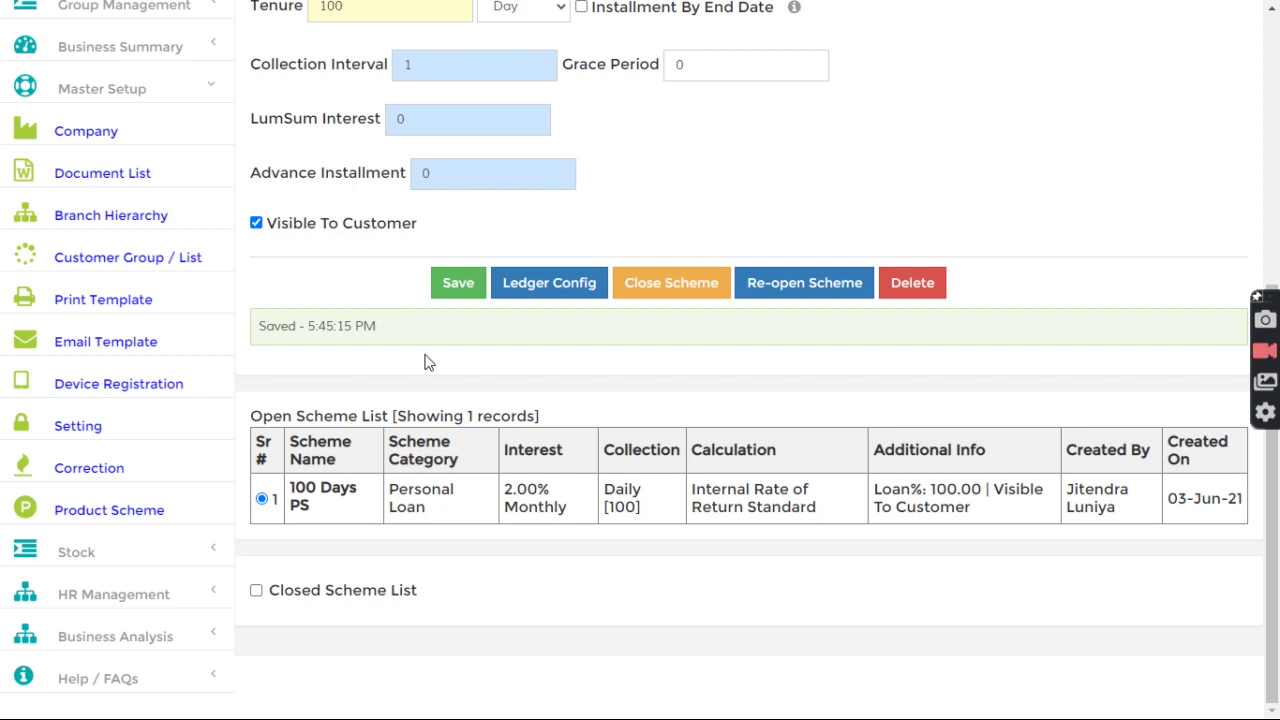
Open the Branch Hierarchy form and collapse the Maharashtra, Rajasthan and Tamilnadu branches
scroll(409, 391, up, 3)
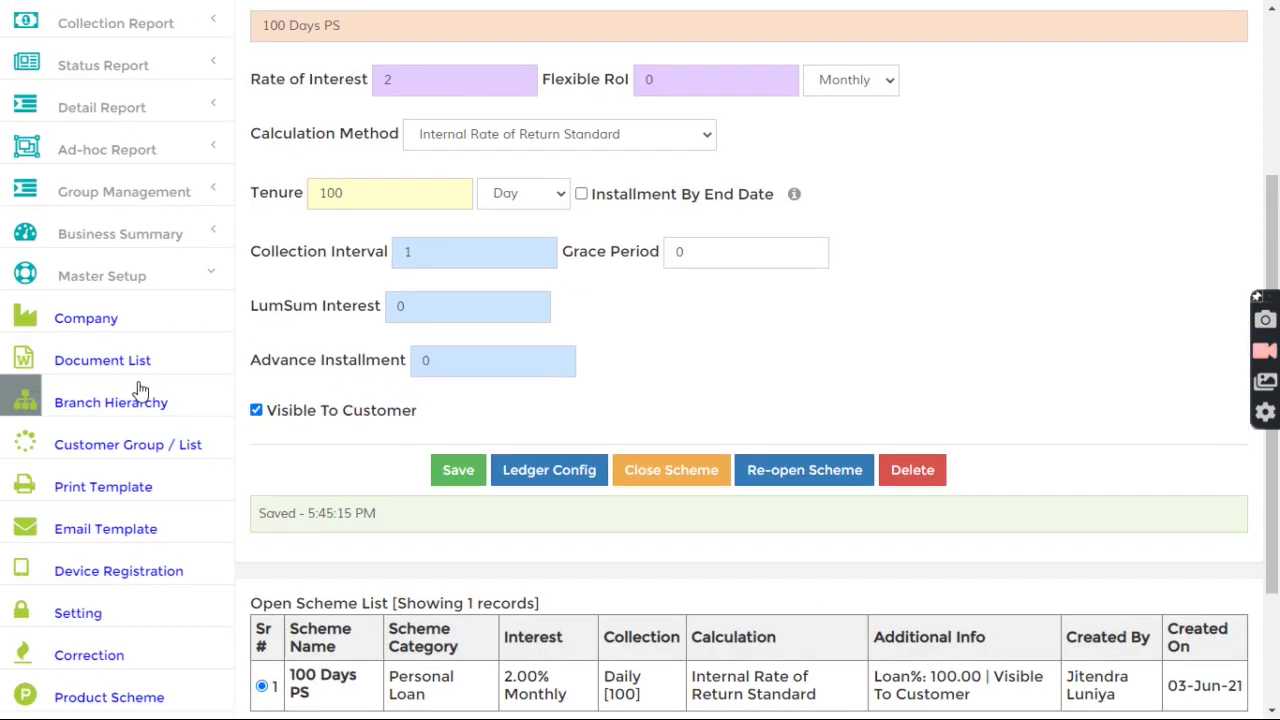
scroll(140, 390, down, 1)
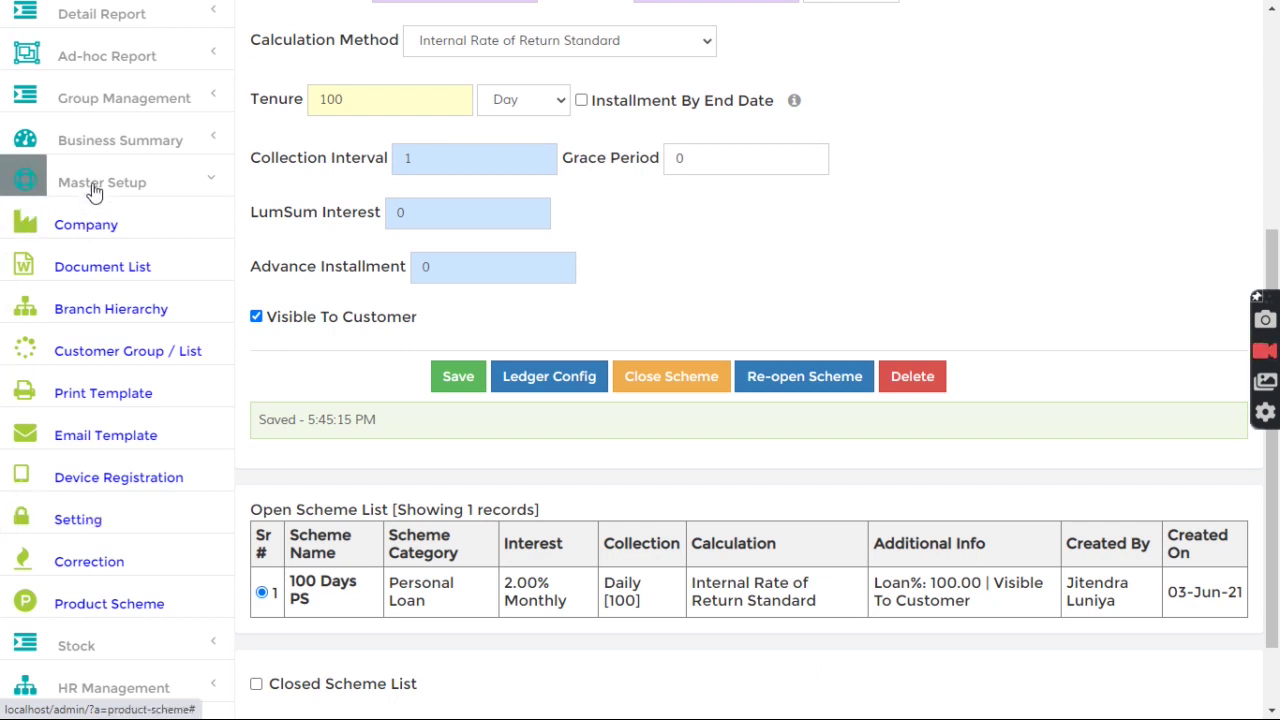
click(93, 318)
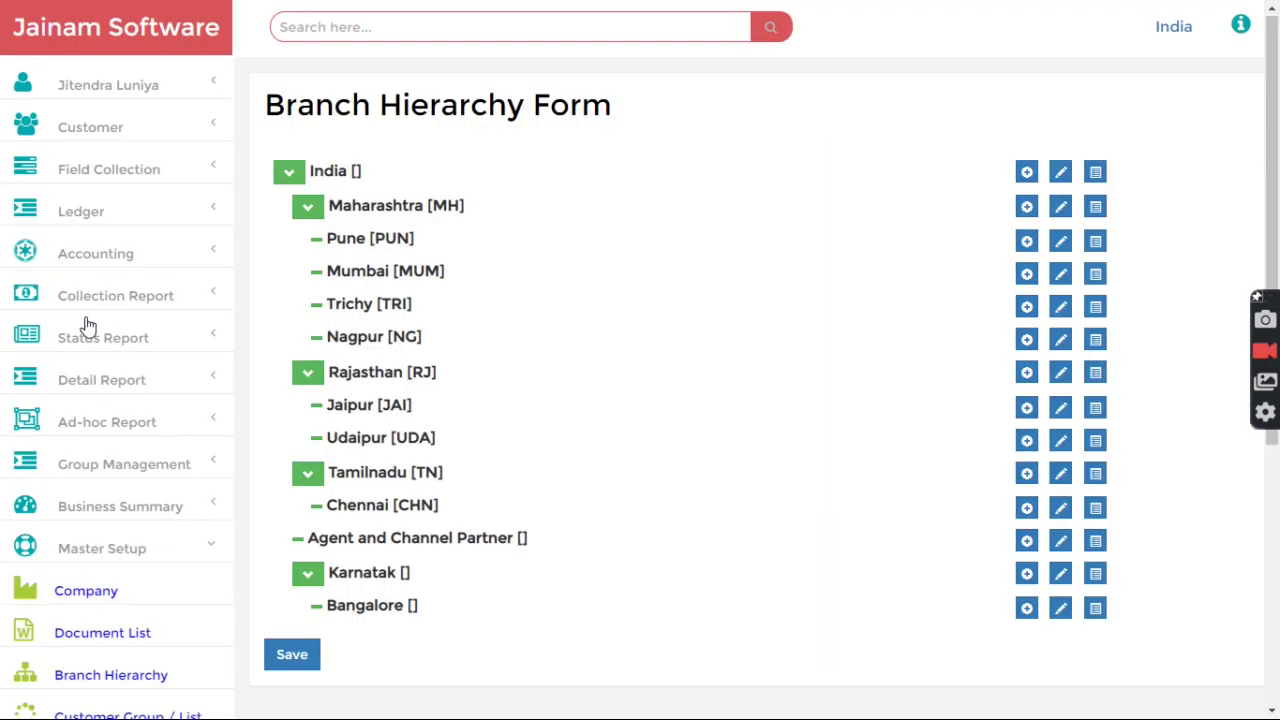
click(308, 207)
click(309, 244)
click(308, 279)
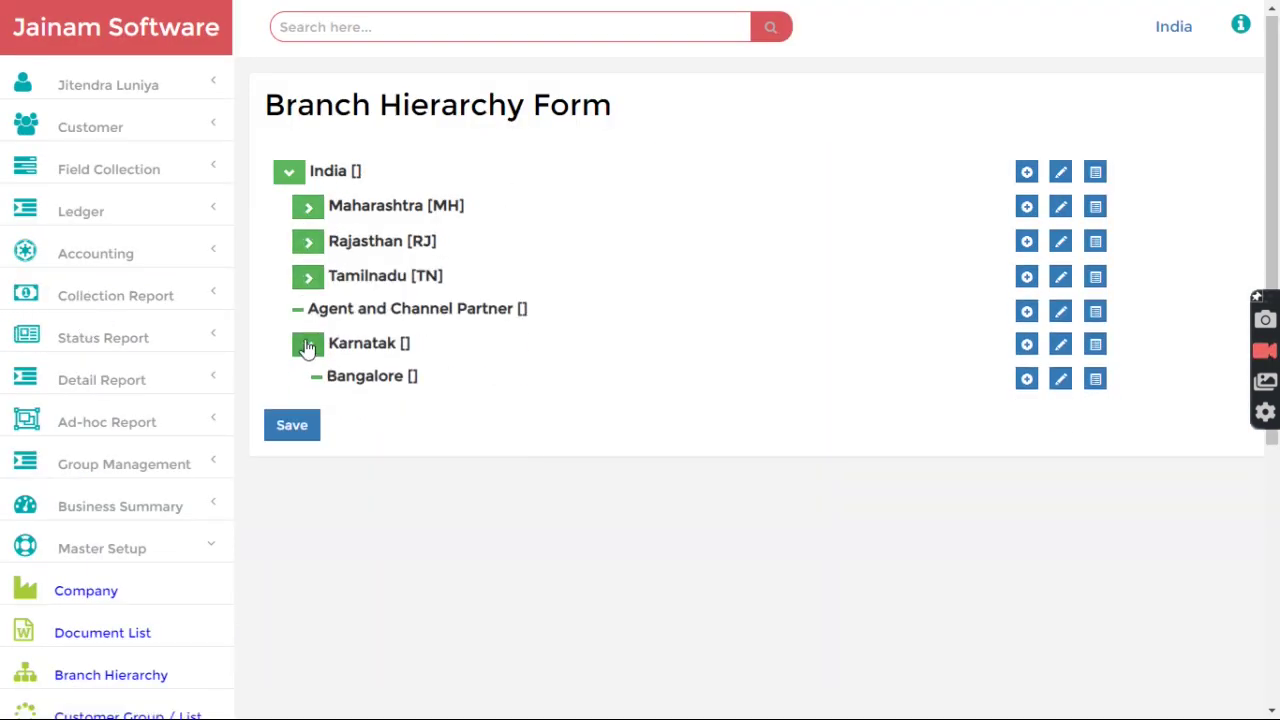
Check the sub-branches under Karnatak and open the Karnatak branch's ledger configuration to review its configured ledgers
click(308, 346)
click(308, 346)
click(310, 346)
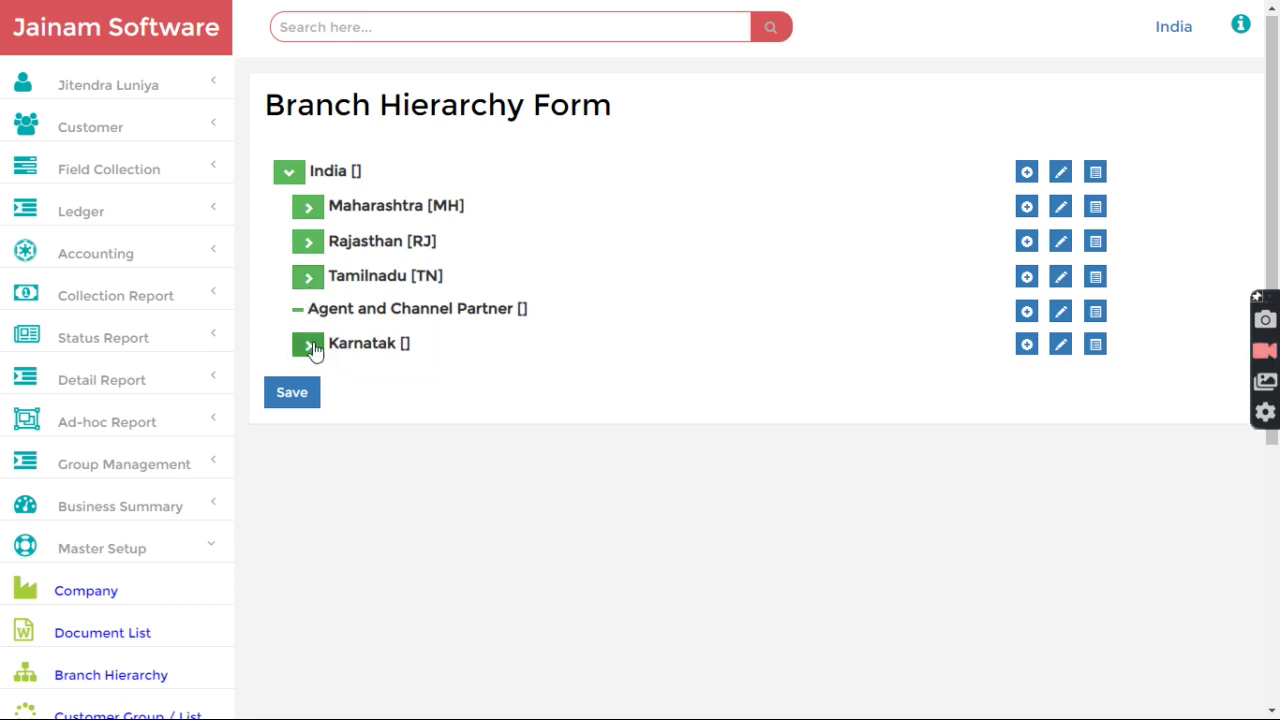
click(310, 346)
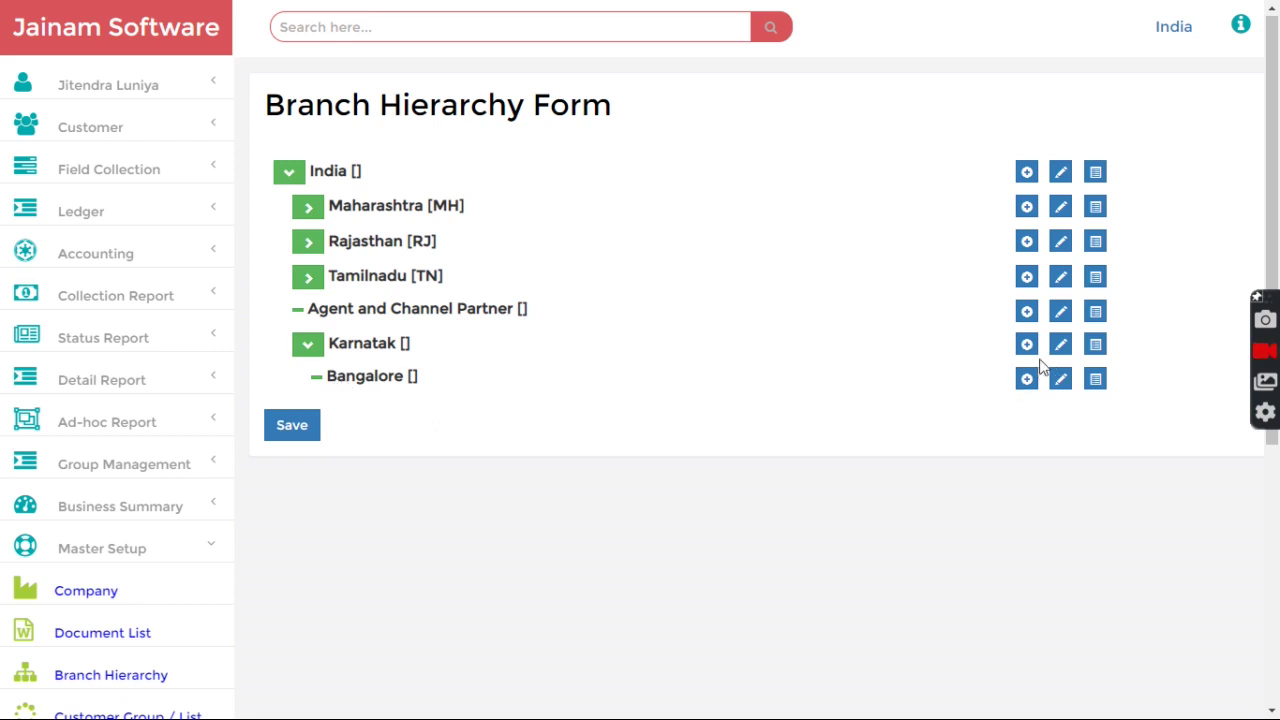
click(1097, 345)
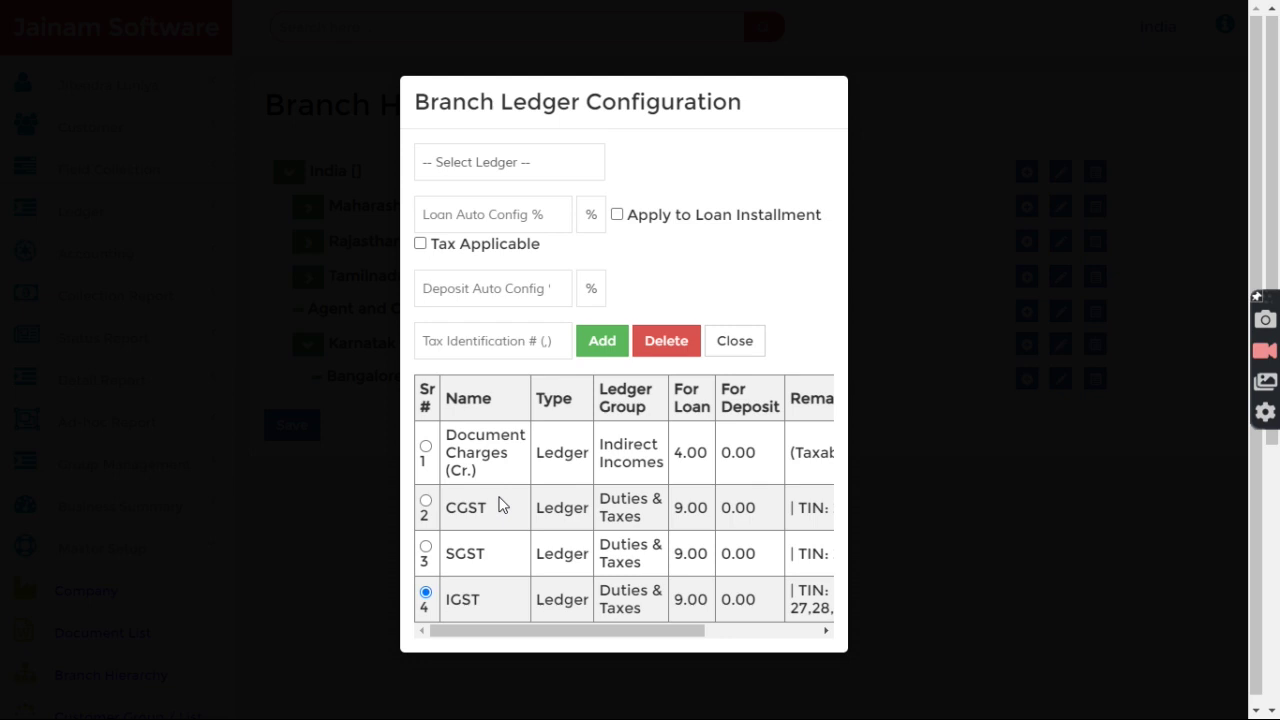
scroll(503, 505, down, 1)
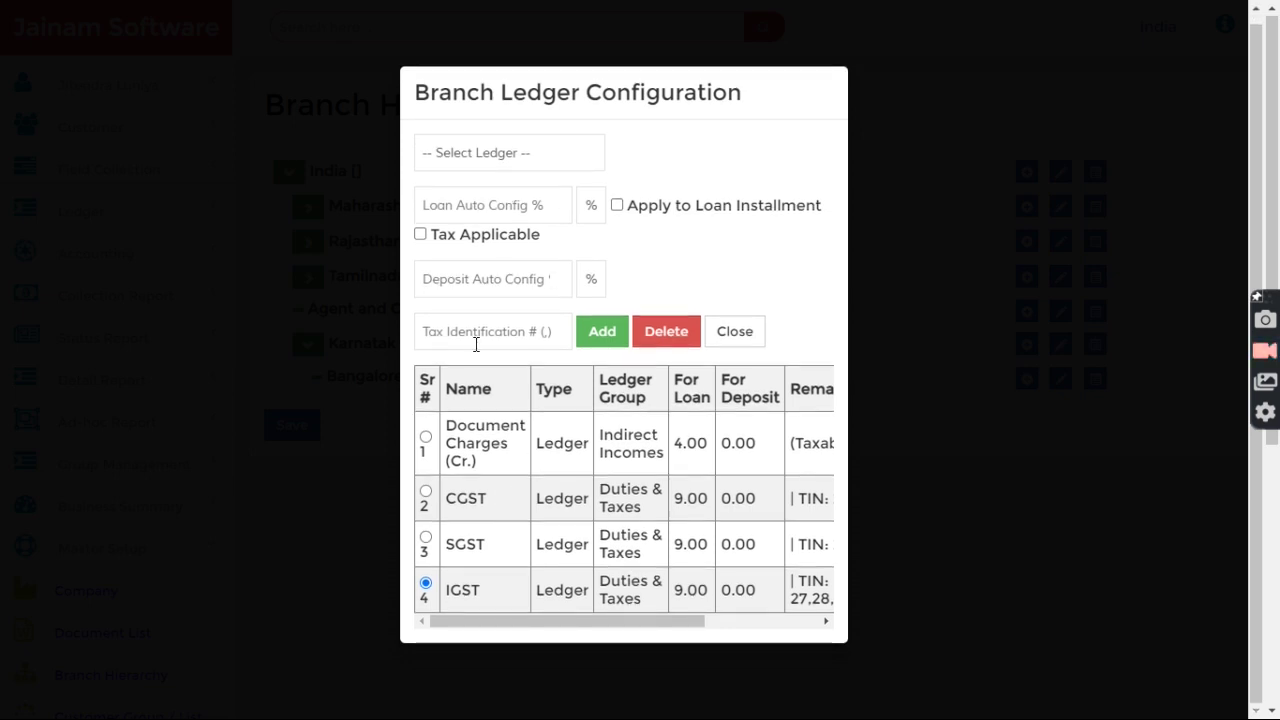
Review the loan percentages of the Document Charges, CGST, SGST and IGST ledgers configured for the Karnatak branch
drag(449, 425, 483, 460)
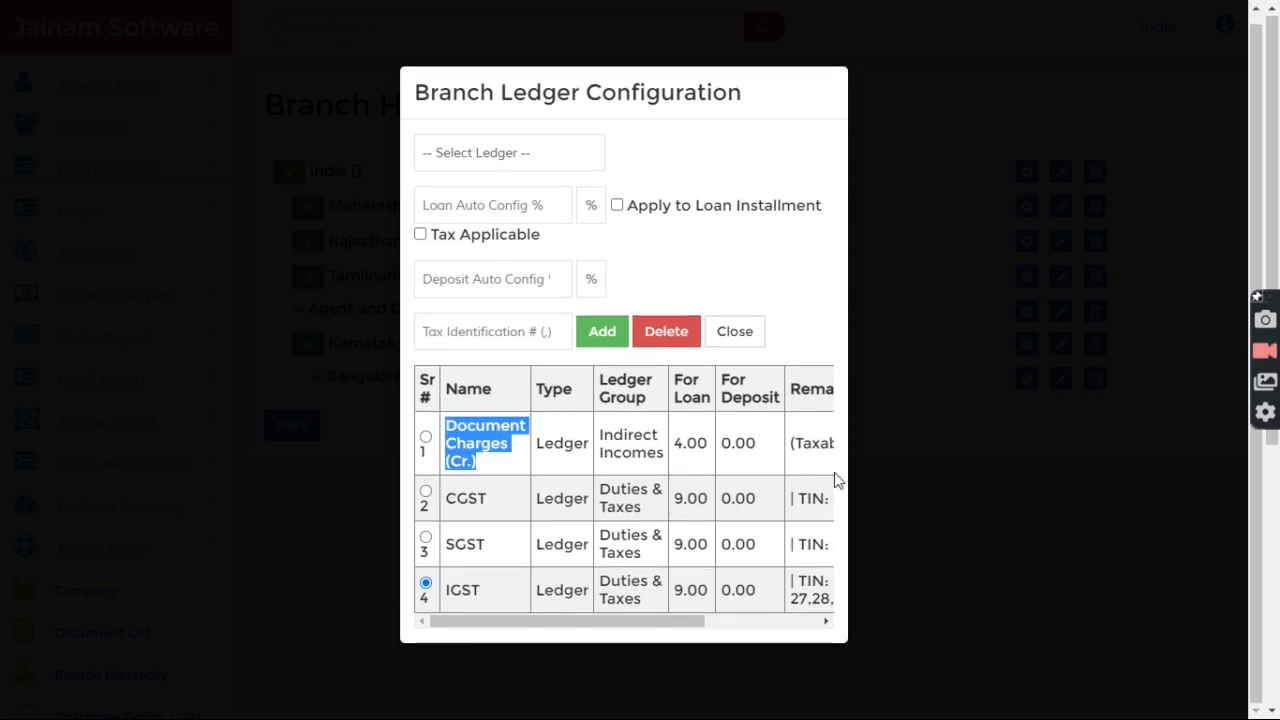
click(420, 235)
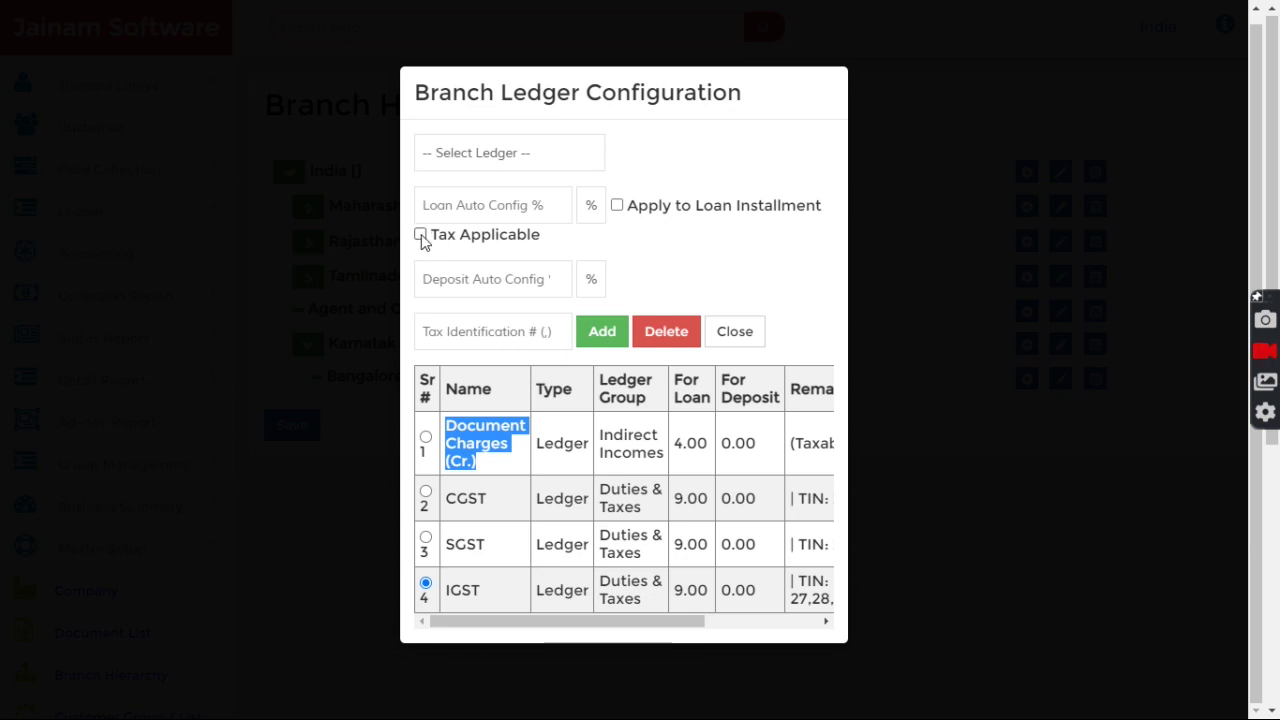
click(420, 235)
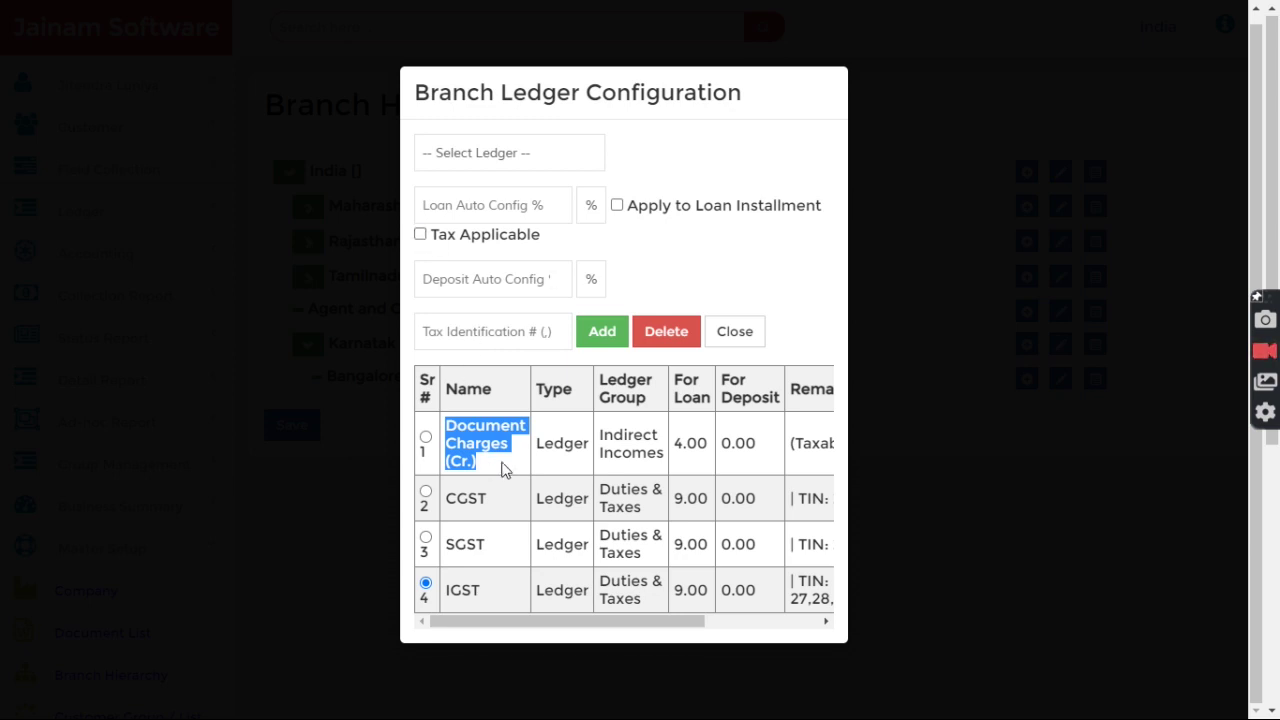
click(506, 466)
drag(676, 445, 706, 465)
scroll(706, 465, down, 1)
click(471, 494)
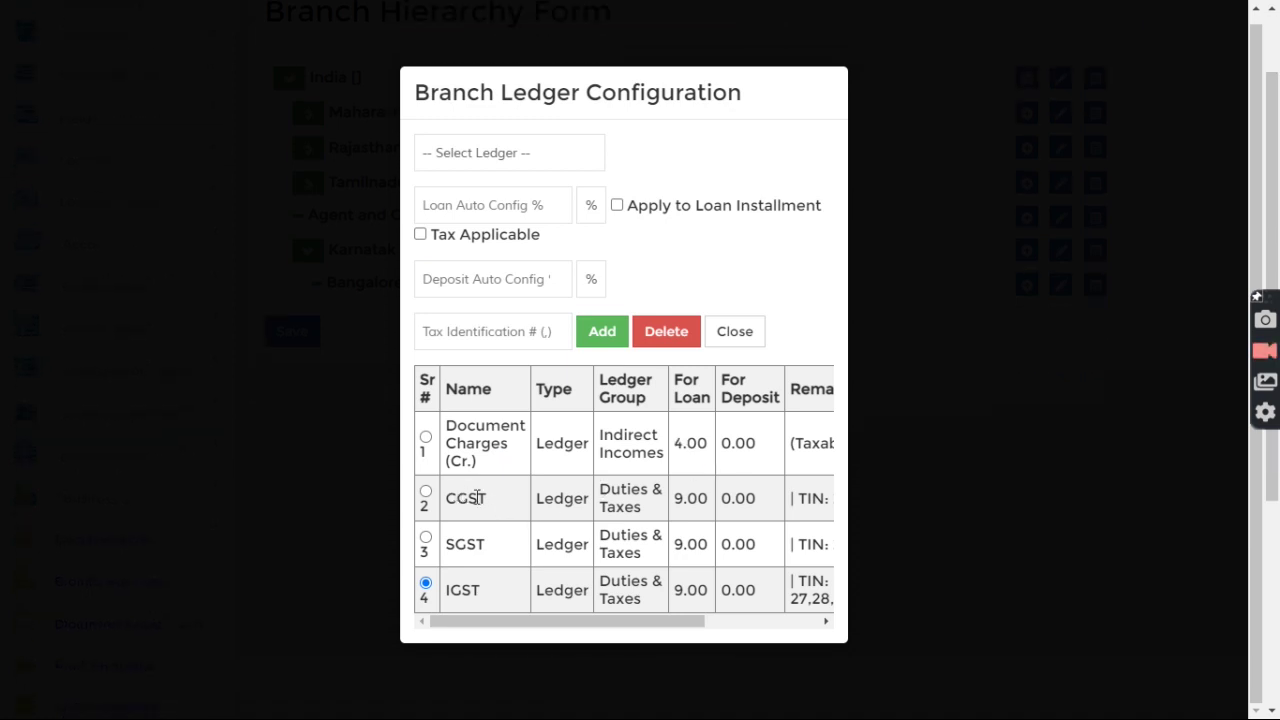
drag(458, 497, 488, 497)
drag(674, 498, 708, 498)
drag(670, 551, 708, 546)
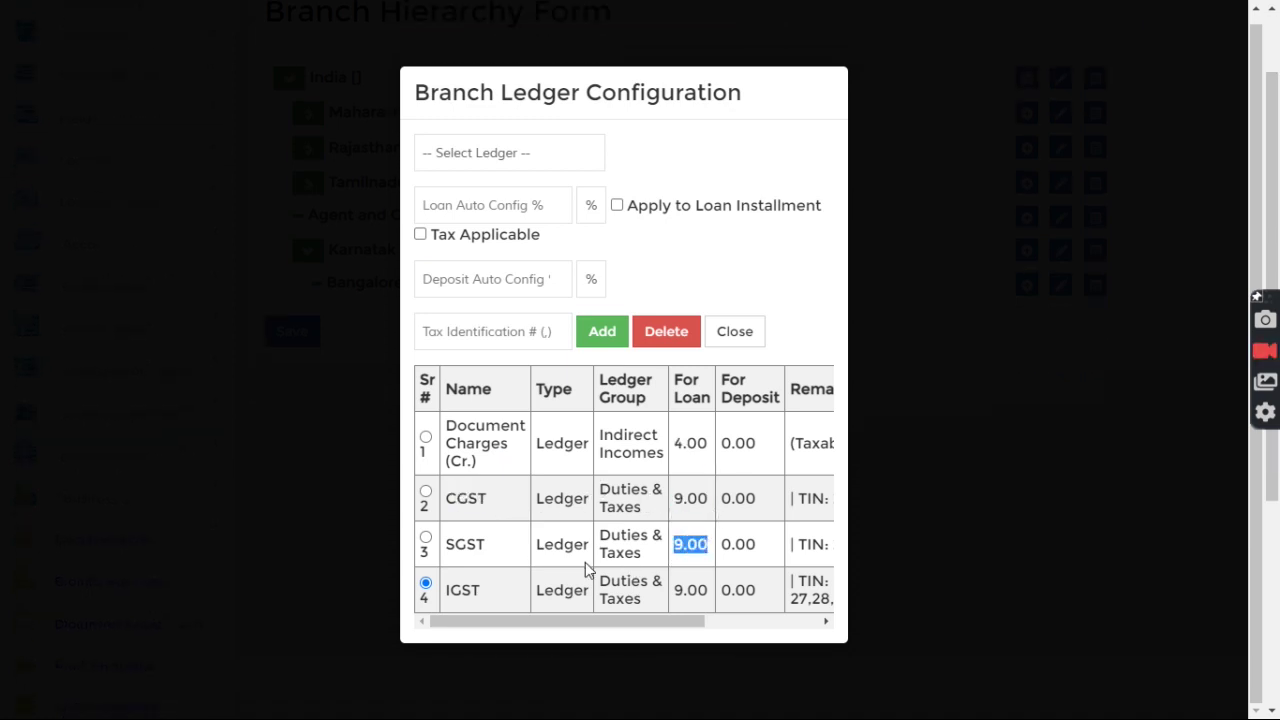
drag(673, 594, 709, 597)
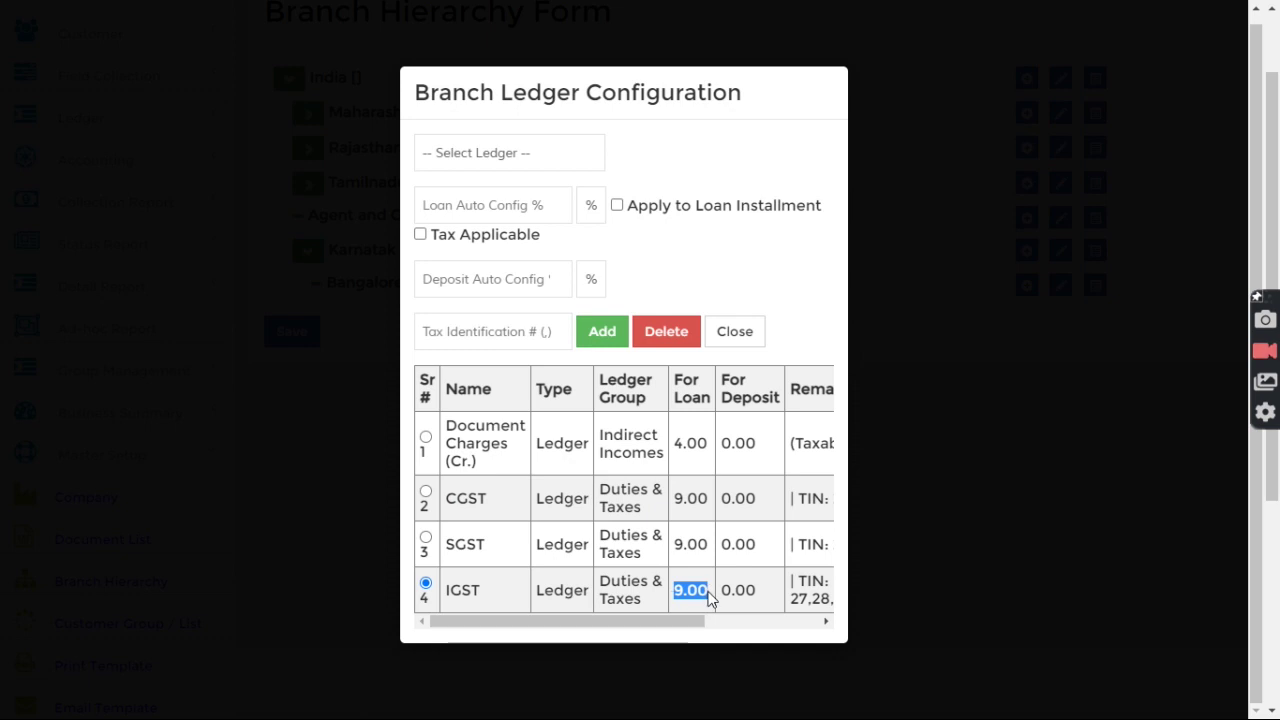
Delete the IGST ledger from the Karnatak branch's ledger configuration
click(641, 597)
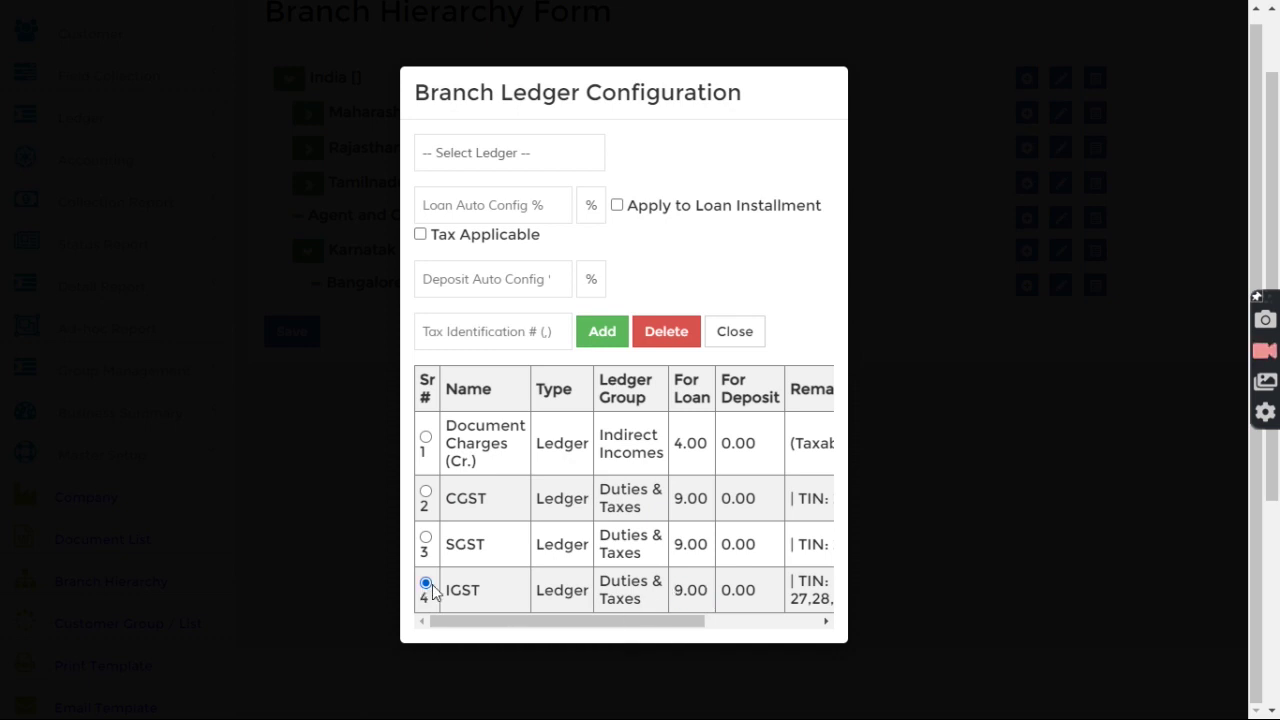
drag(505, 615, 457, 628)
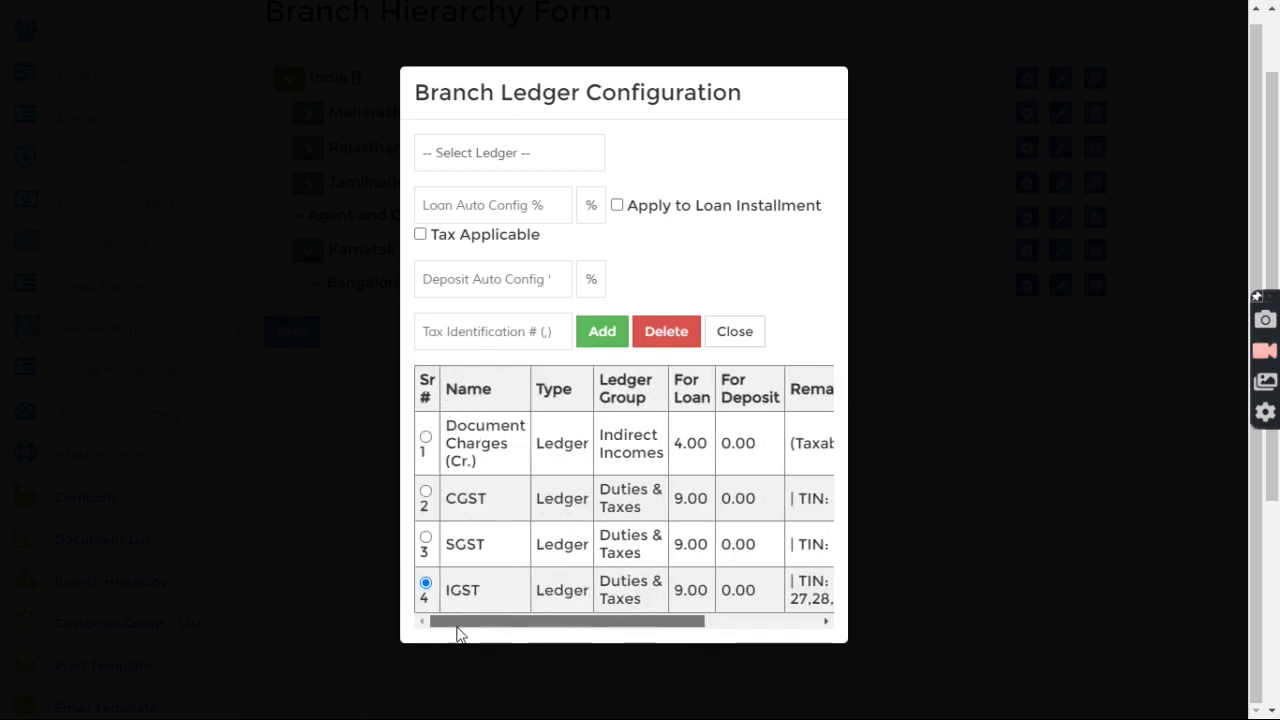
click(655, 336)
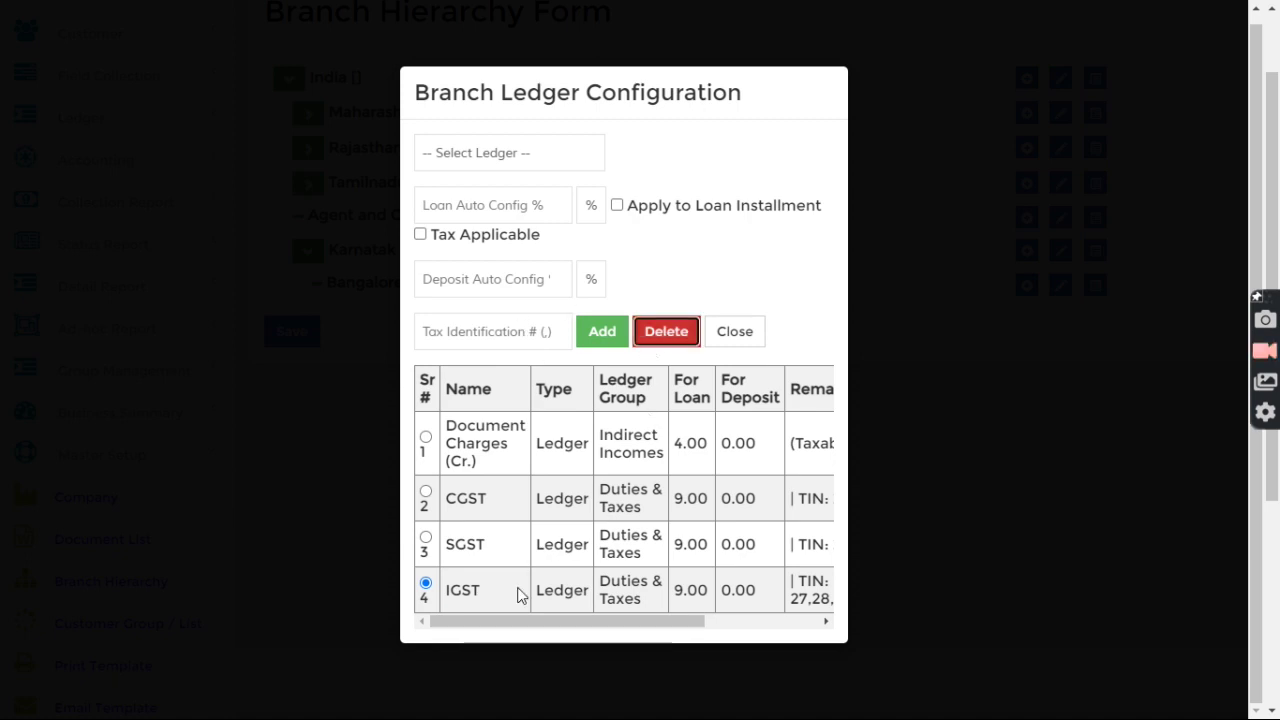
click(663, 333)
scroll(545, 470, up, 2)
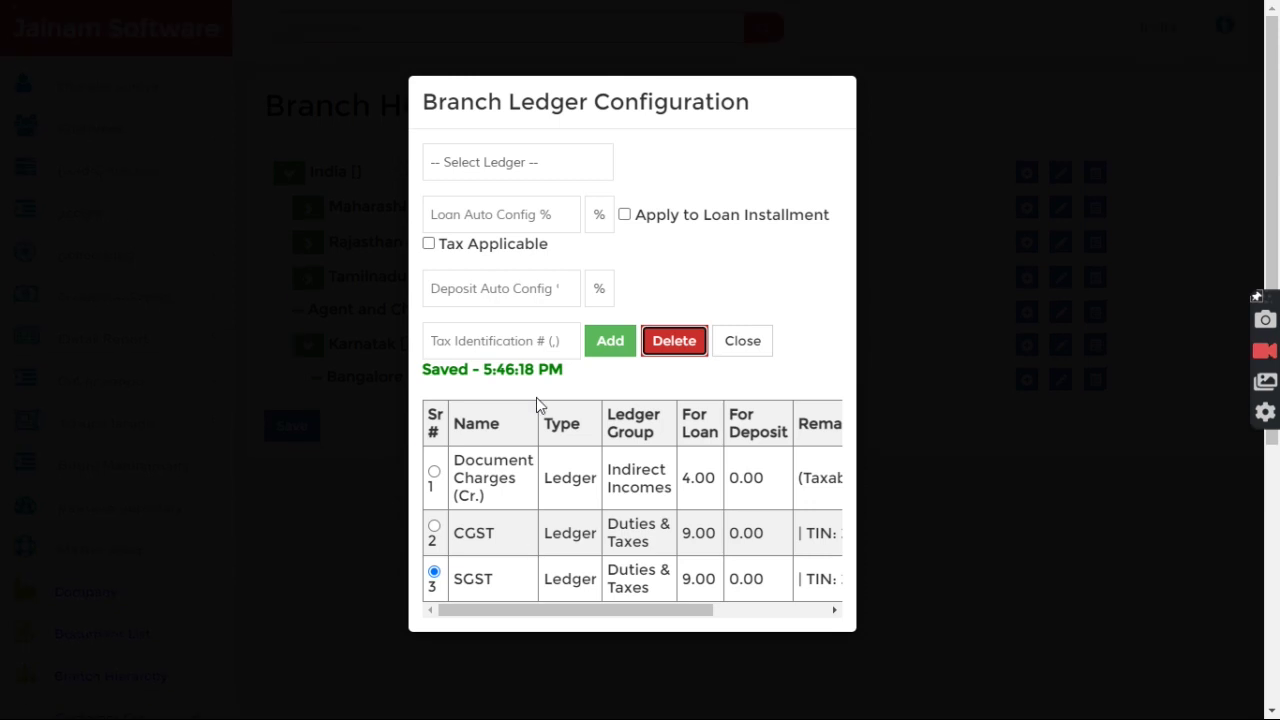
Choose IGST as the ledger to configure for the branch and set its loan auto config to 18%
click(519, 164)
key(i)
key(Return)
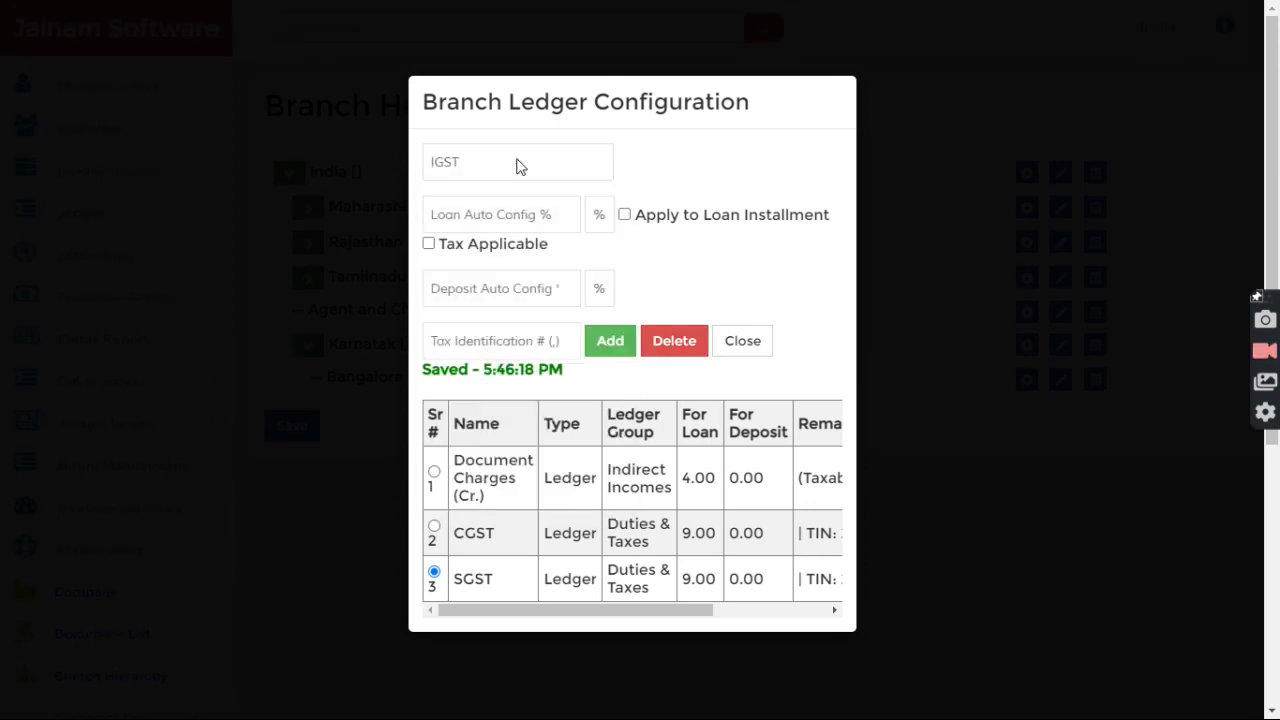
click(493, 216)
text(18)
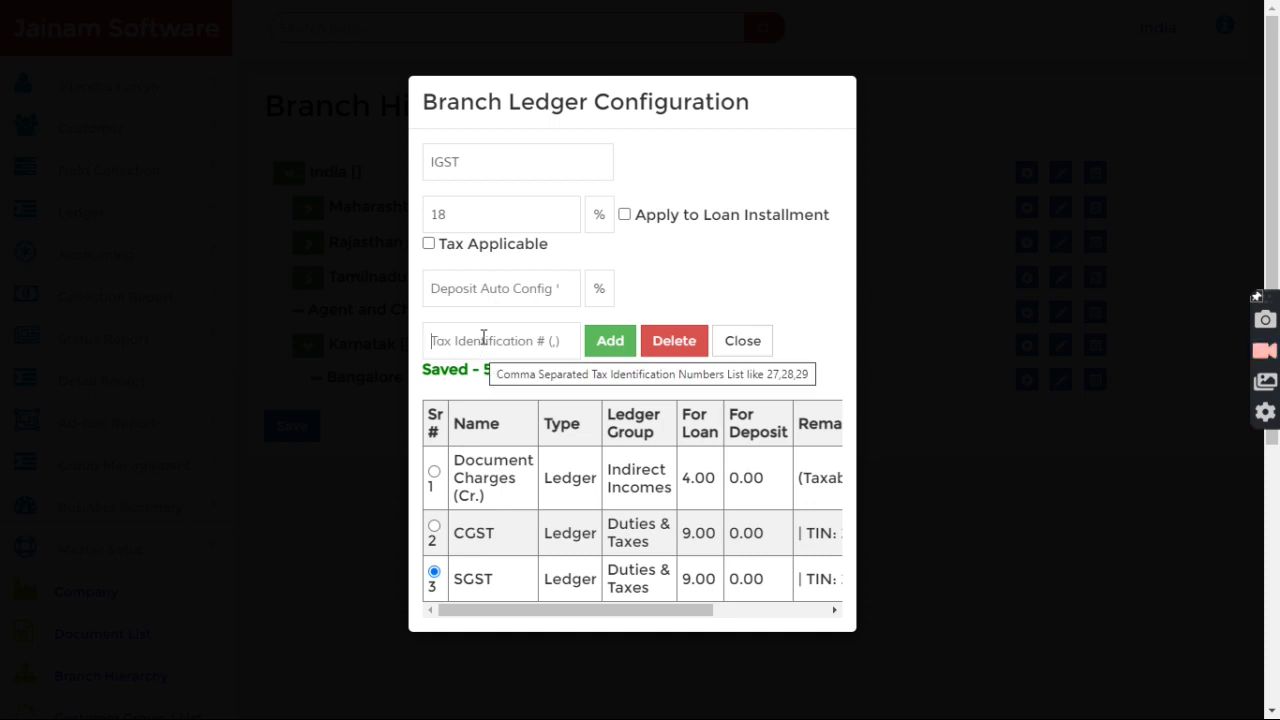
Set the tax identification numbers to 27,28,30,31, add the IGST ledger to the branch and close the configuration
text(27,28)
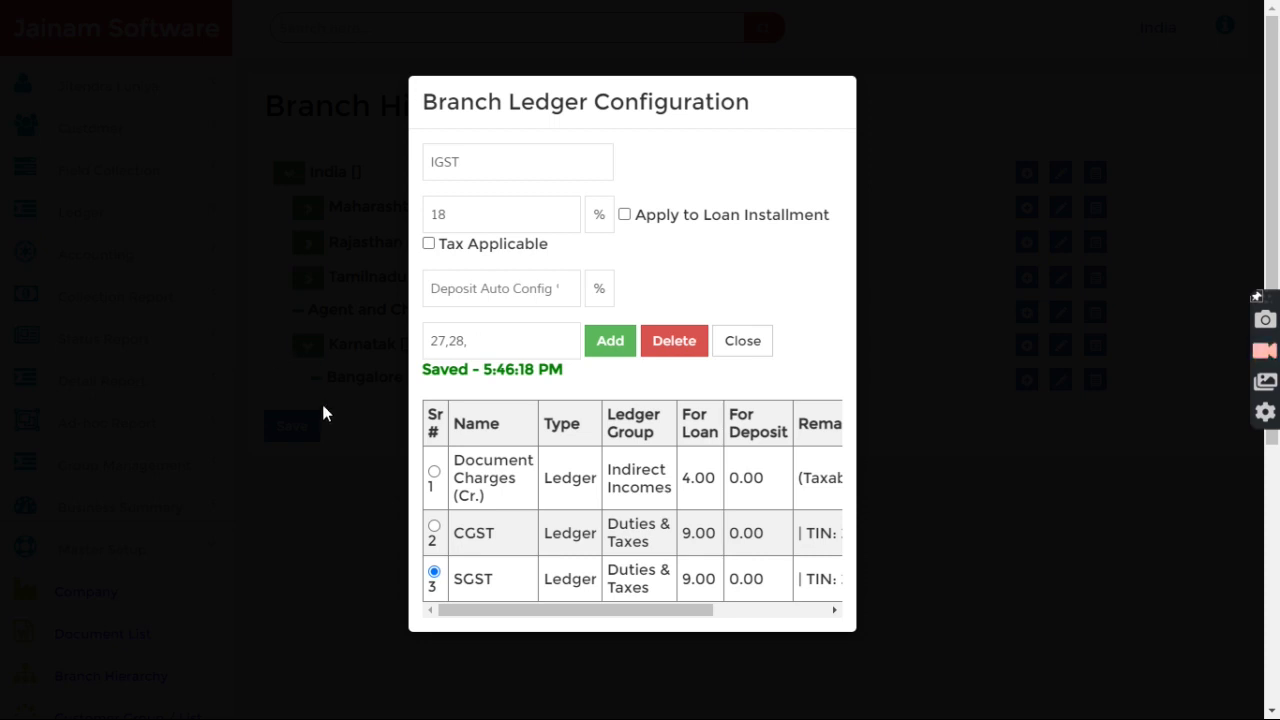
drag(603, 617, 531, 614)
text(1)
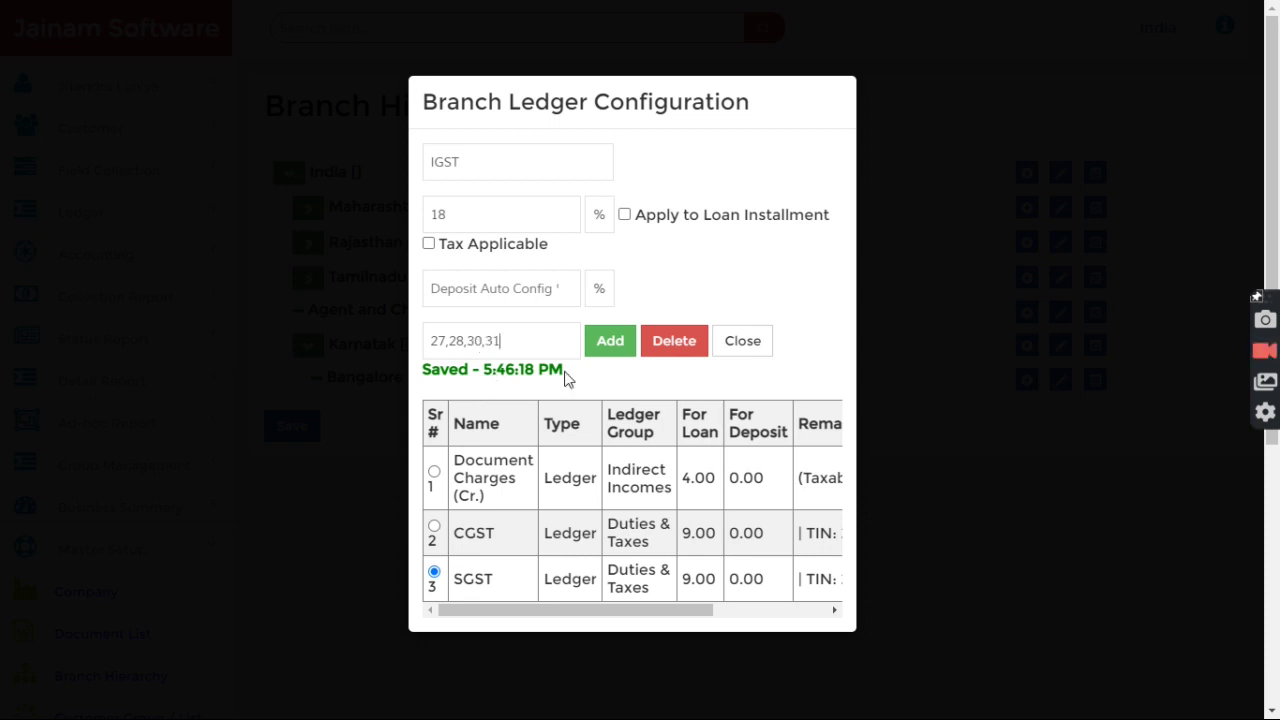
click(609, 342)
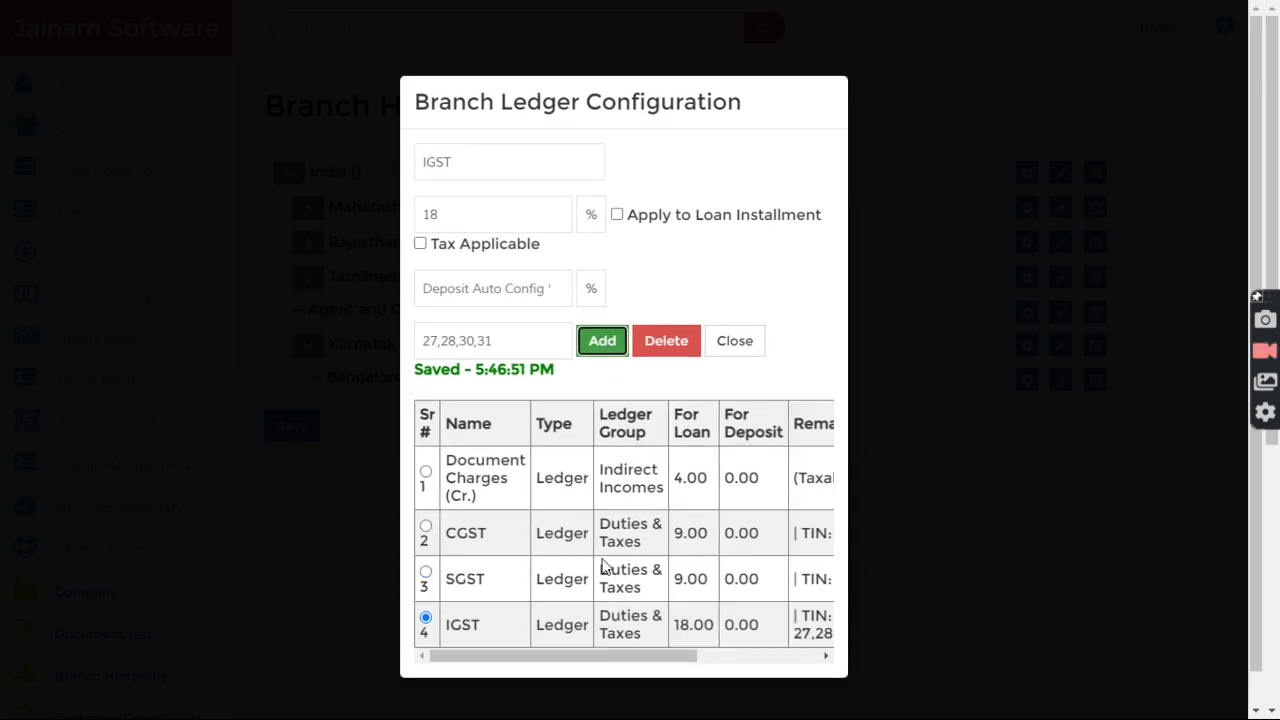
scroll(607, 566, down, 1)
mouse_move(666, 628)
mouse_down()
mouse_move(798, 628)
mouse_move(666, 627)
mouse_up()
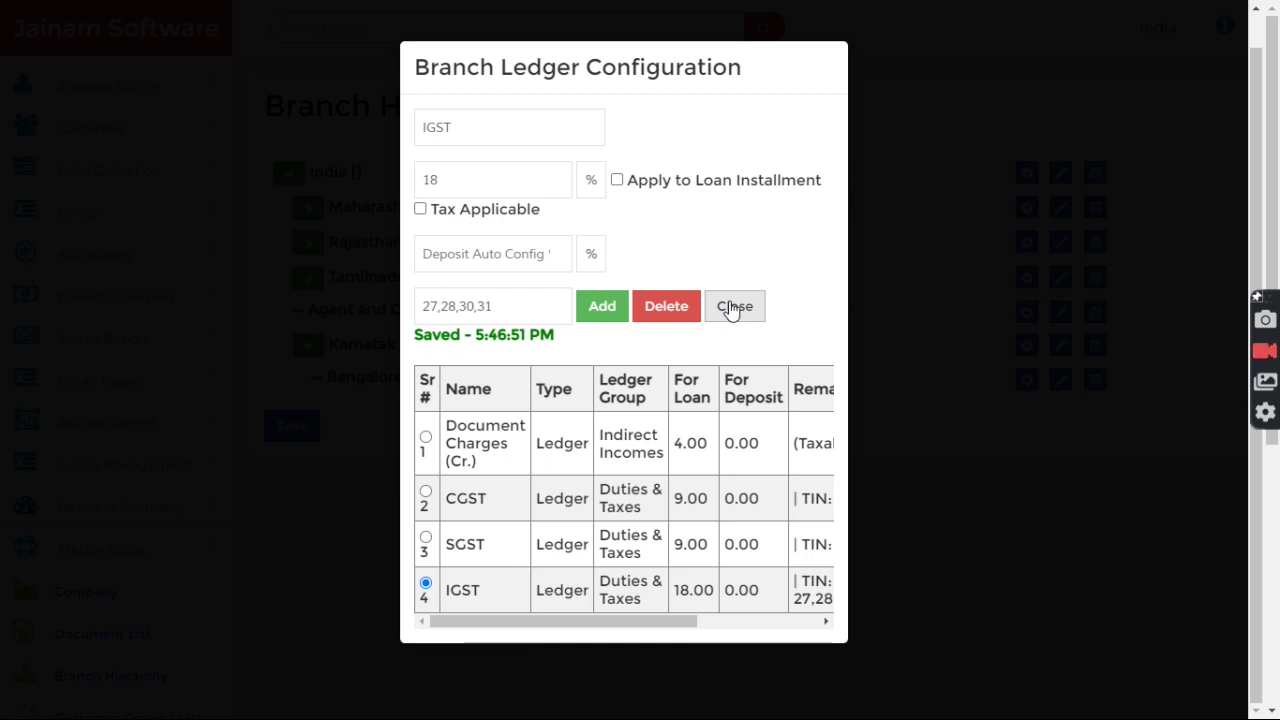
click(733, 307)
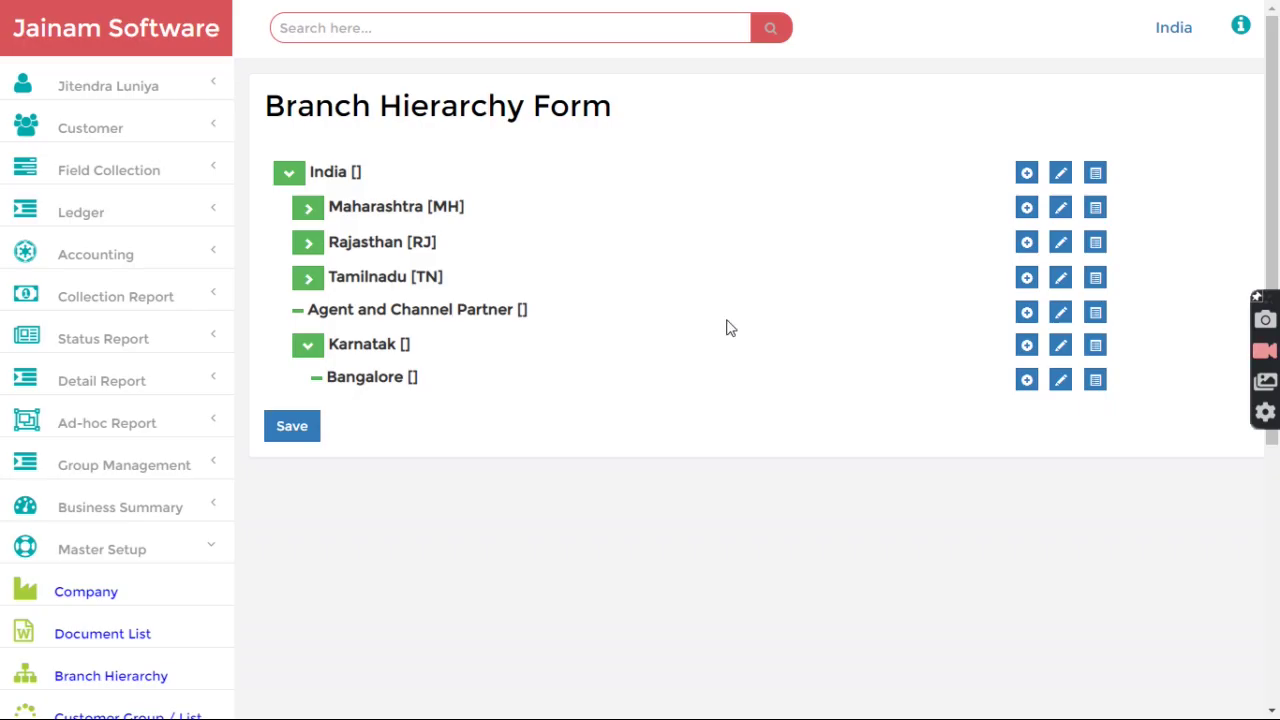
View the ledger configurations of the Bangalore and Karnatak branches in turn, closing each without changes
click(1096, 381)
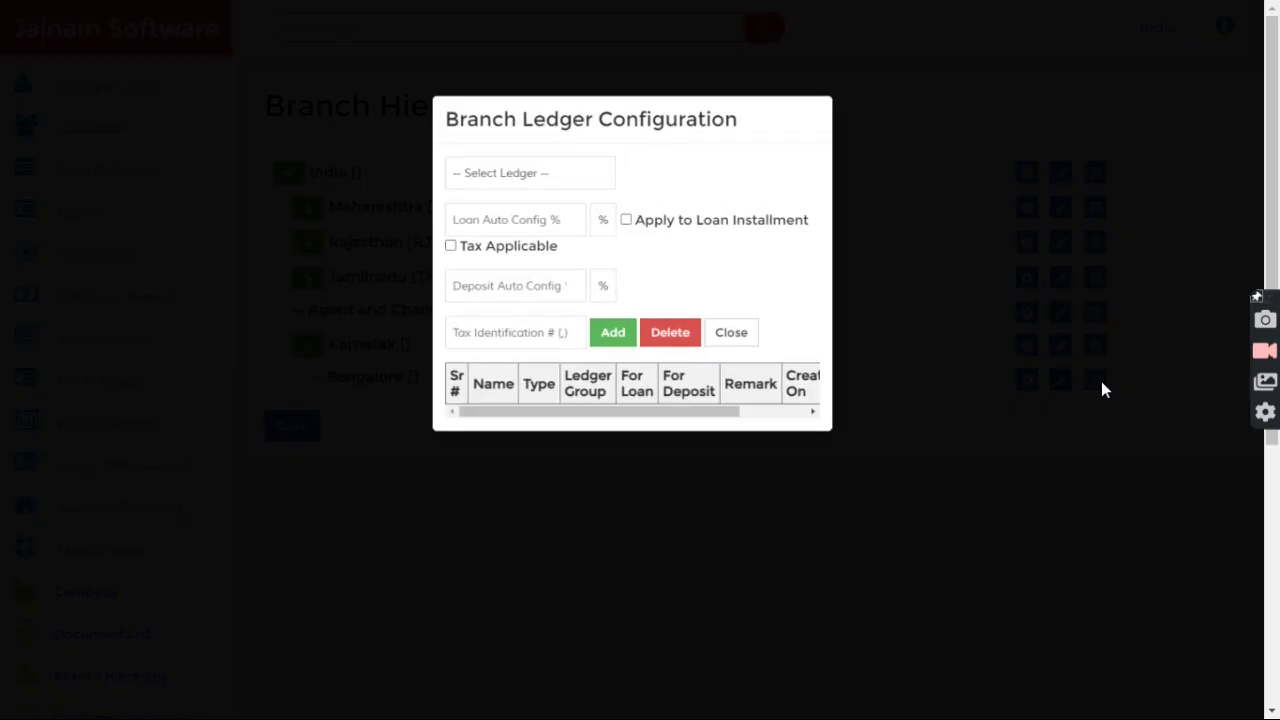
click(738, 341)
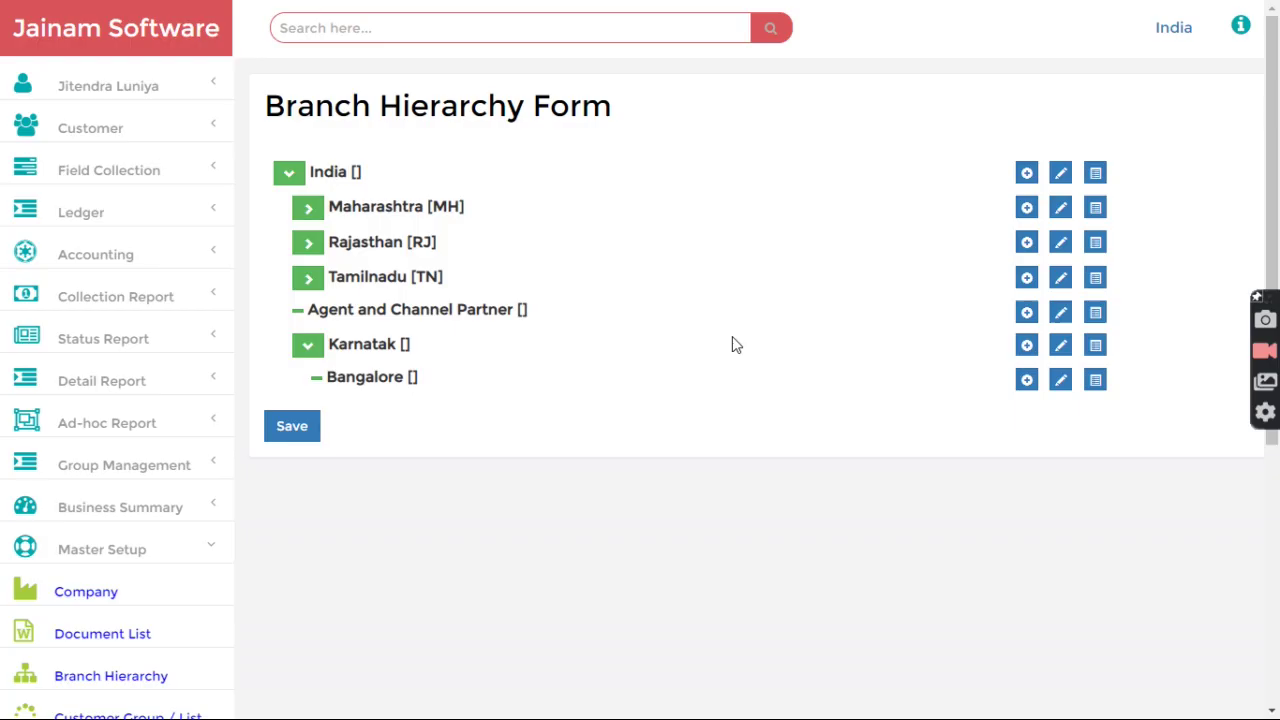
click(1095, 346)
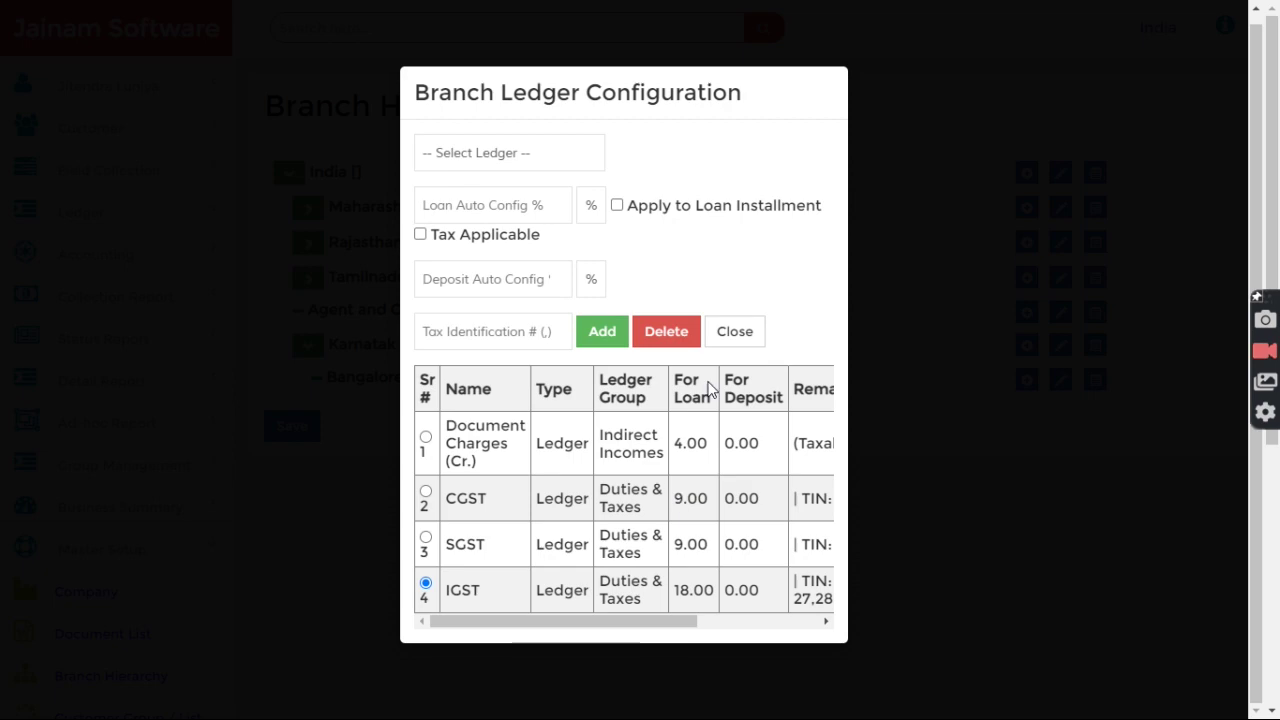
click(738, 337)
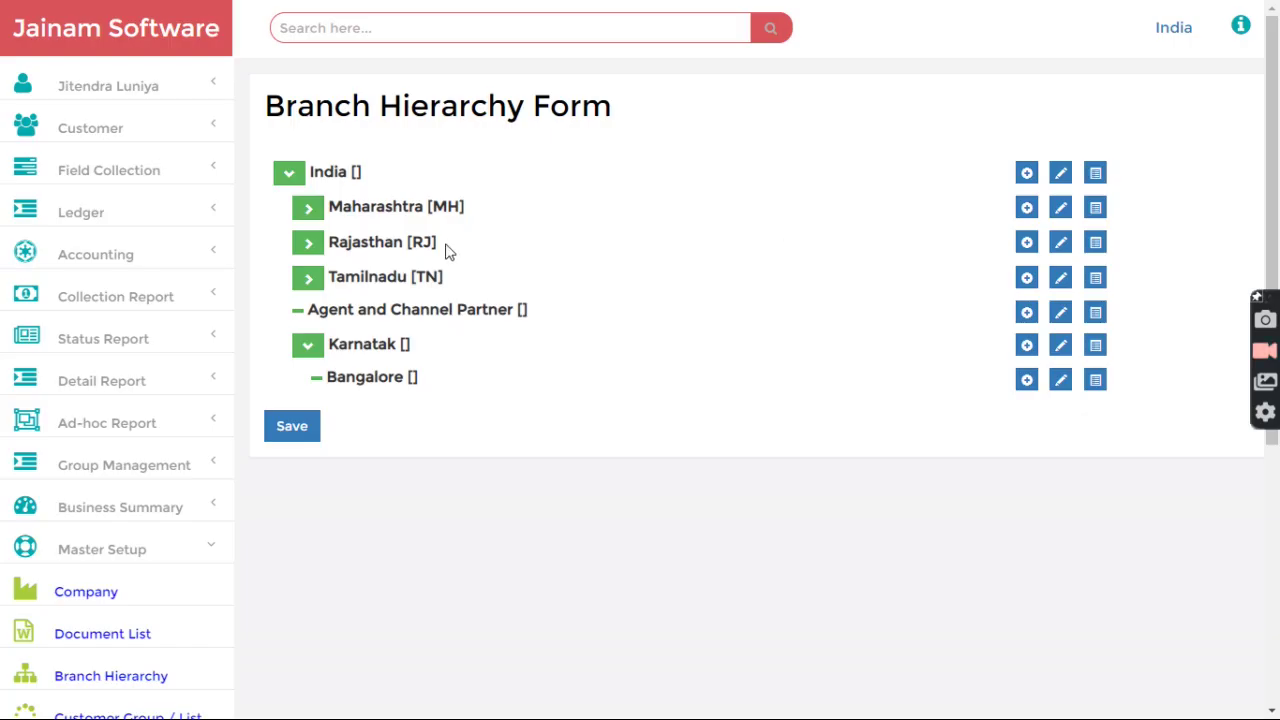
Open the Maharashtra branch's ledger configuration and review the loan percentages of its Document Charges, CGST, SGST and IGST ledgers
click(1095, 208)
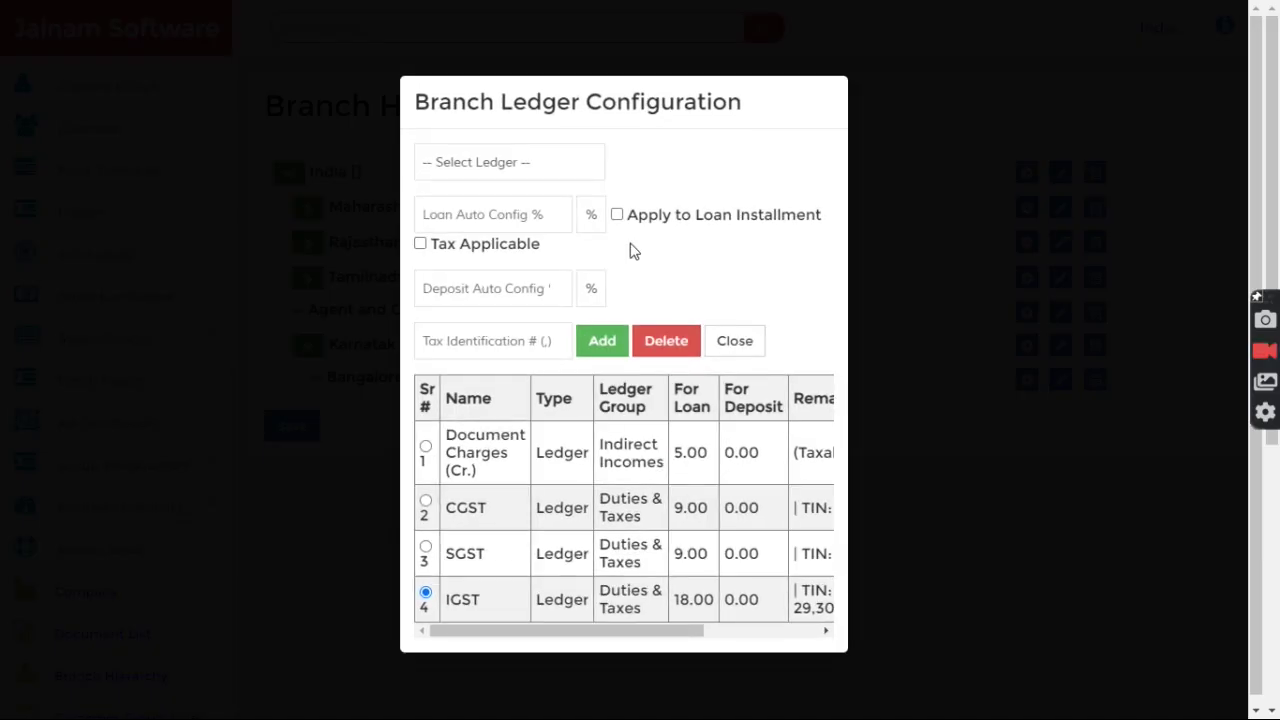
scroll(520, 518, down, 1)
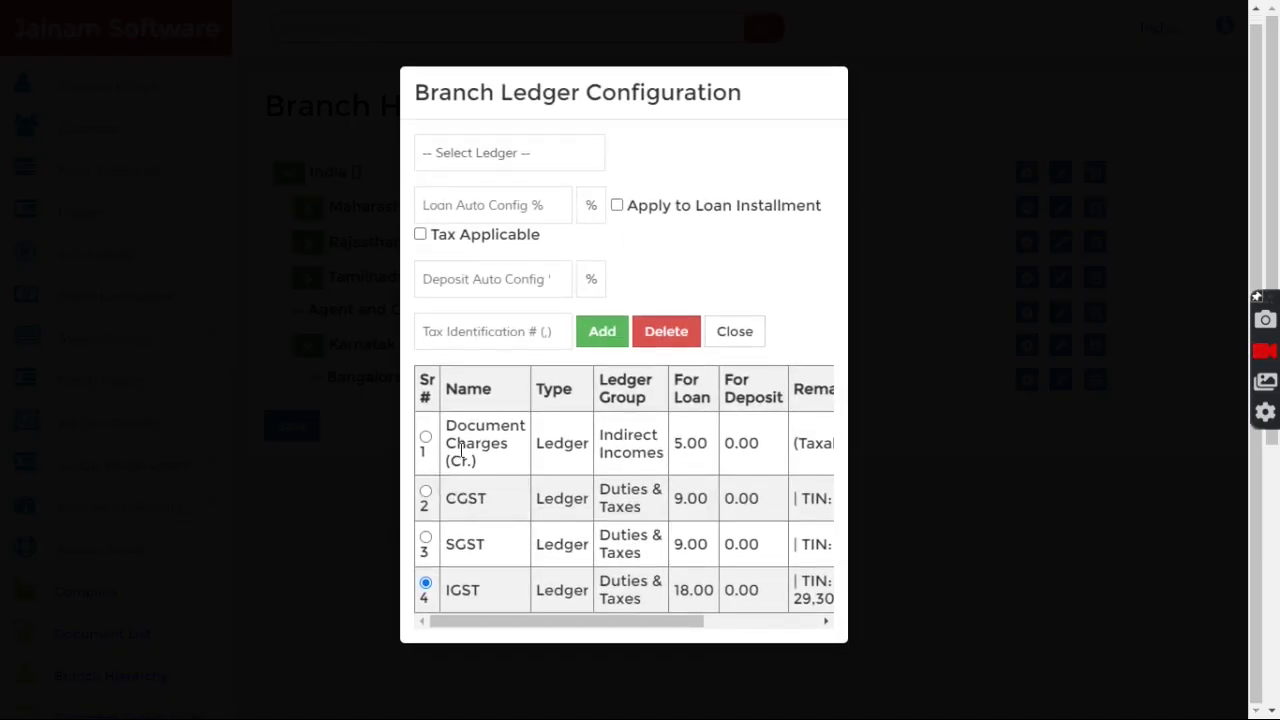
drag(449, 428, 477, 461)
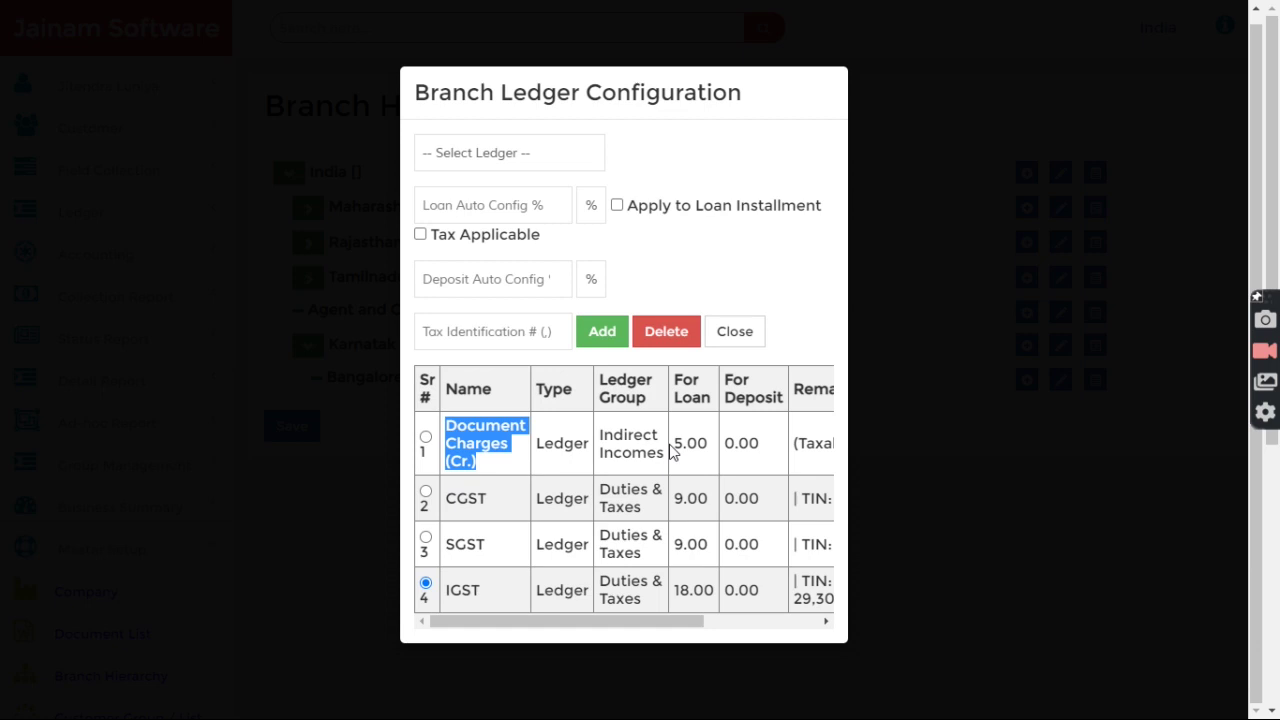
drag(670, 447, 714, 452)
drag(673, 498, 700, 498)
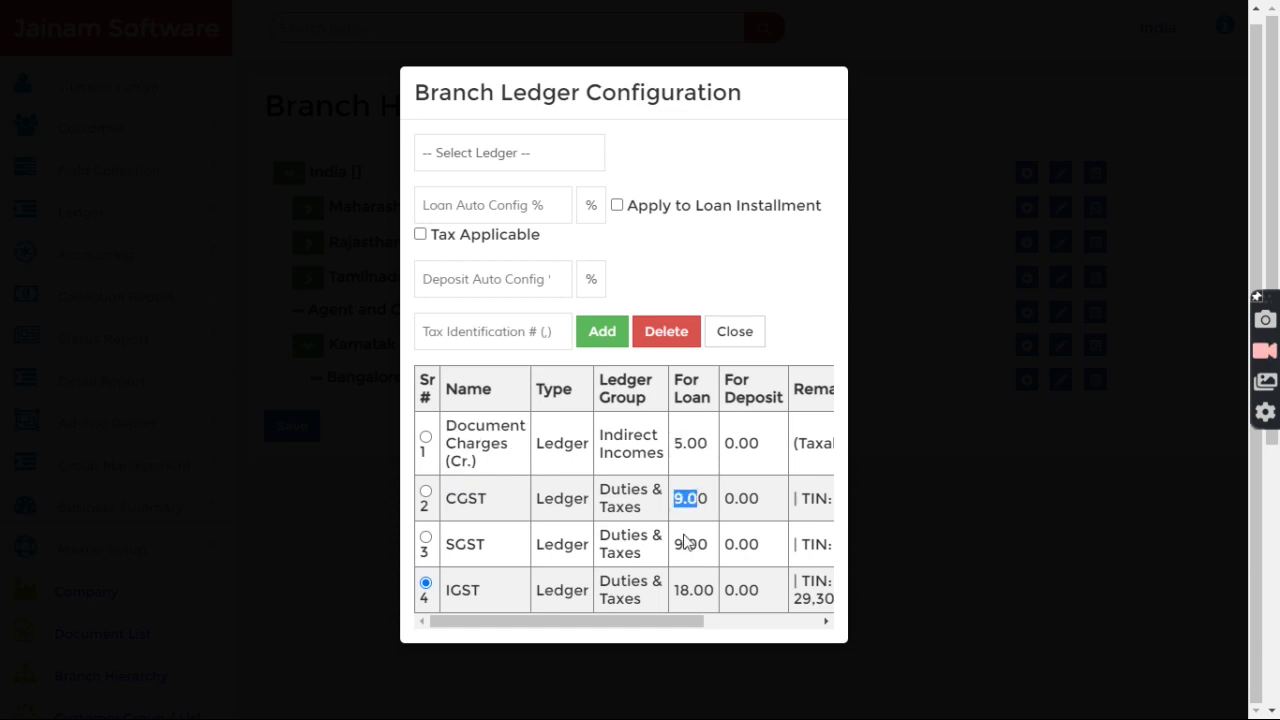
drag(673, 544, 700, 544)
drag(674, 590, 683, 612)
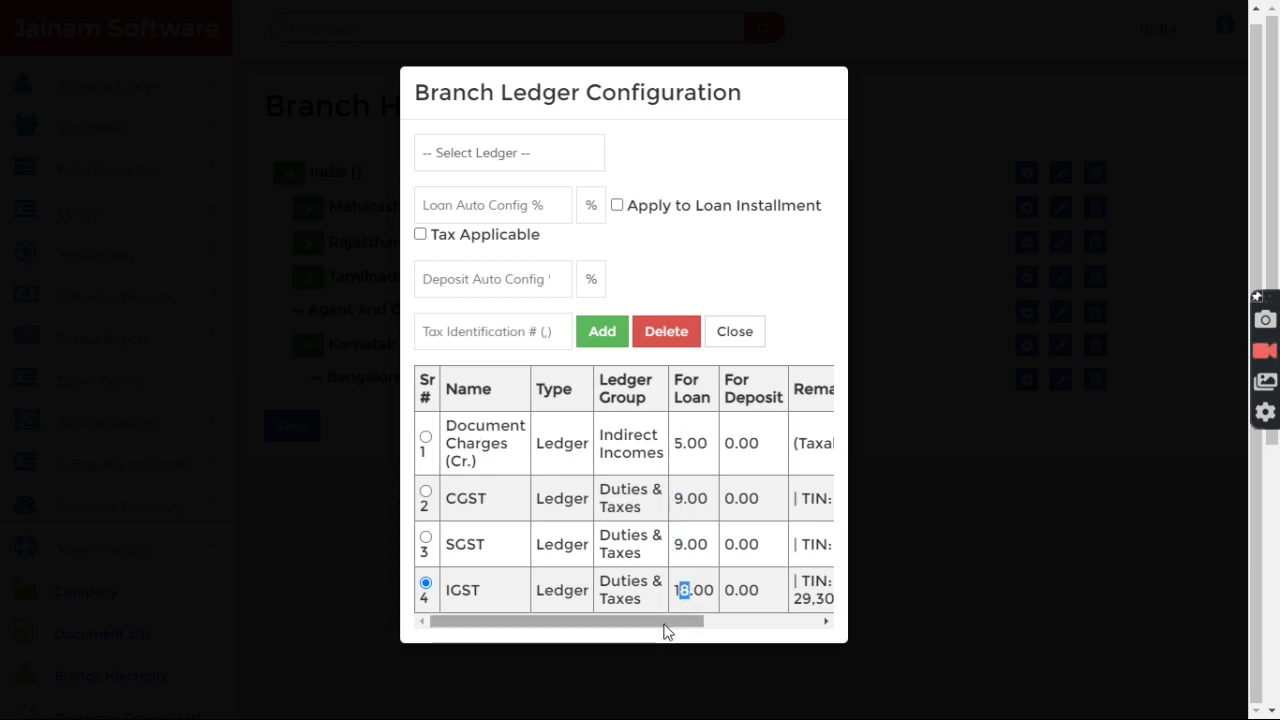
Examine the tax identification numbers in the remarks of Maharashtra's CGST, SGST and IGST ledgers and close the configuration
drag(443, 497, 490, 500)
drag(666, 621, 724, 621)
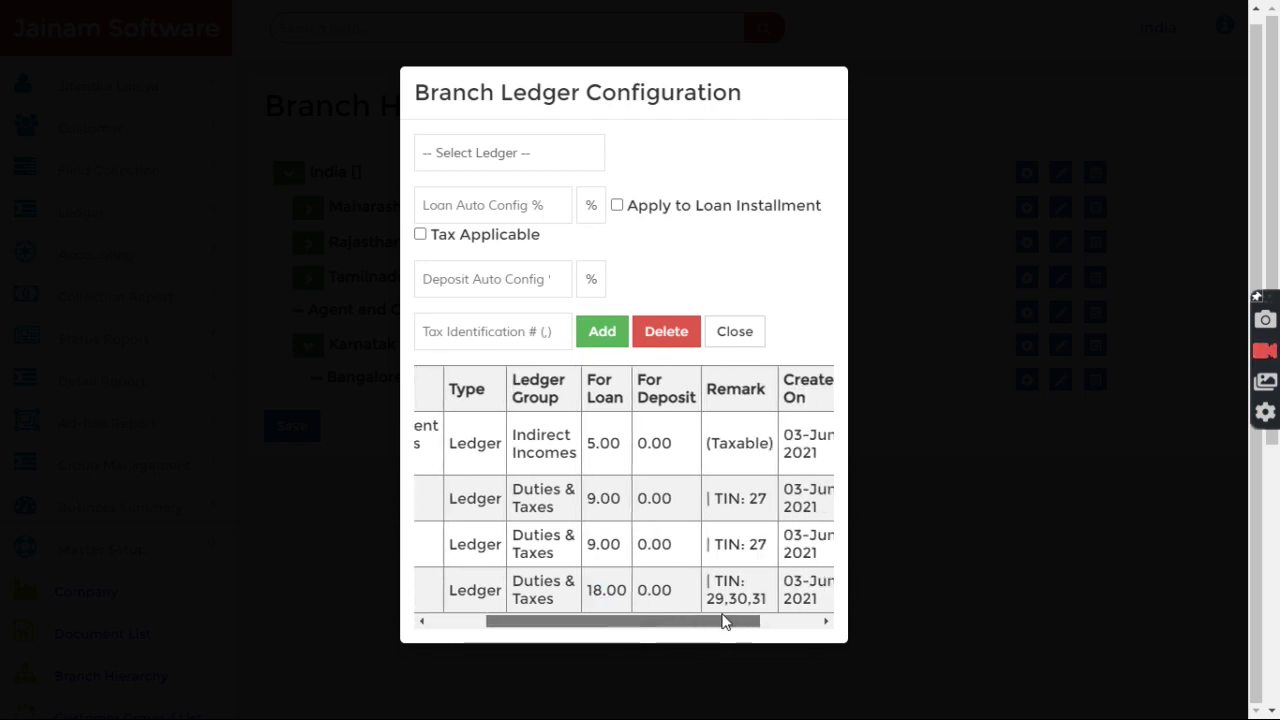
drag(744, 497, 770, 499)
drag(737, 621, 745, 565)
double_click(486, 545)
double_click(668, 544)
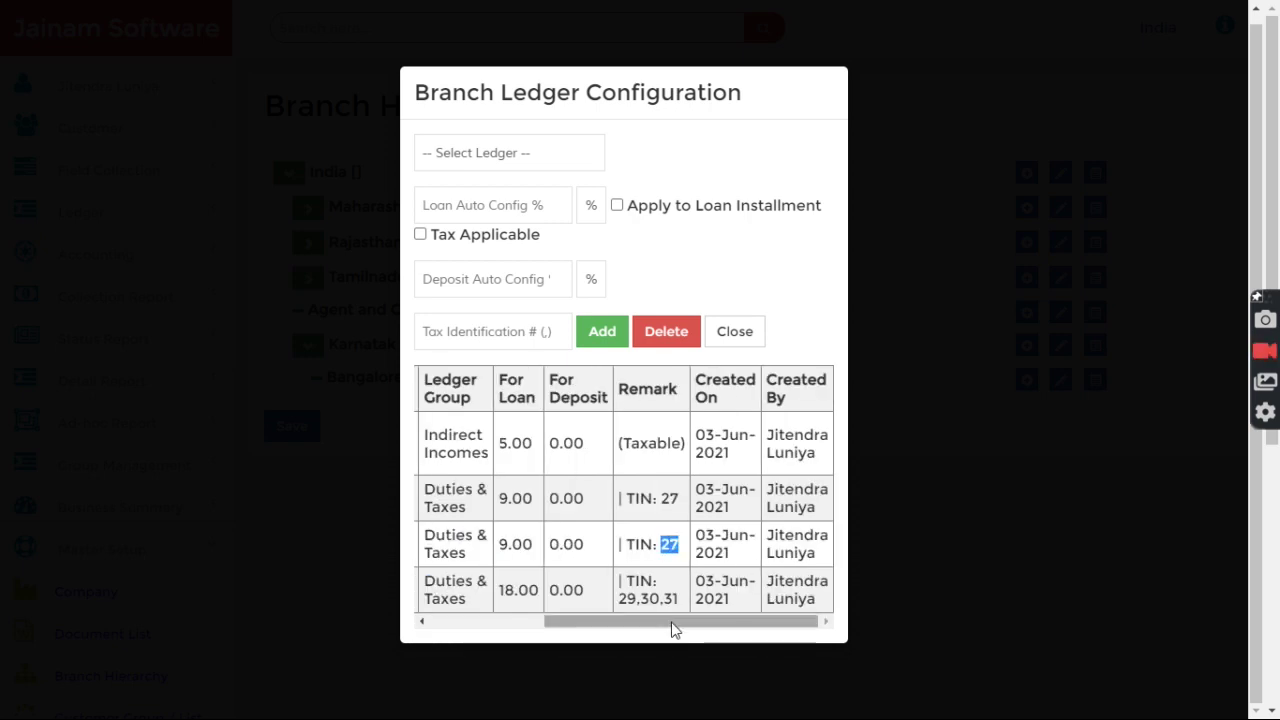
drag(671, 621, 537, 619)
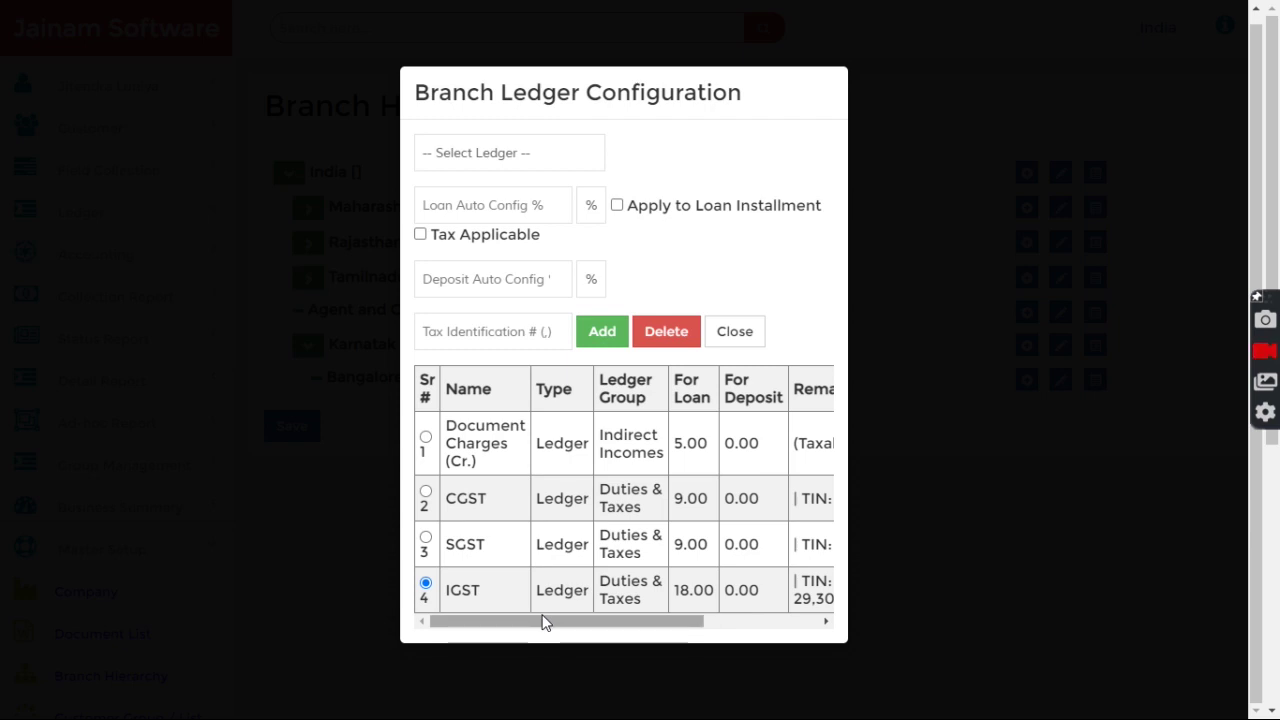
drag(443, 589, 684, 626)
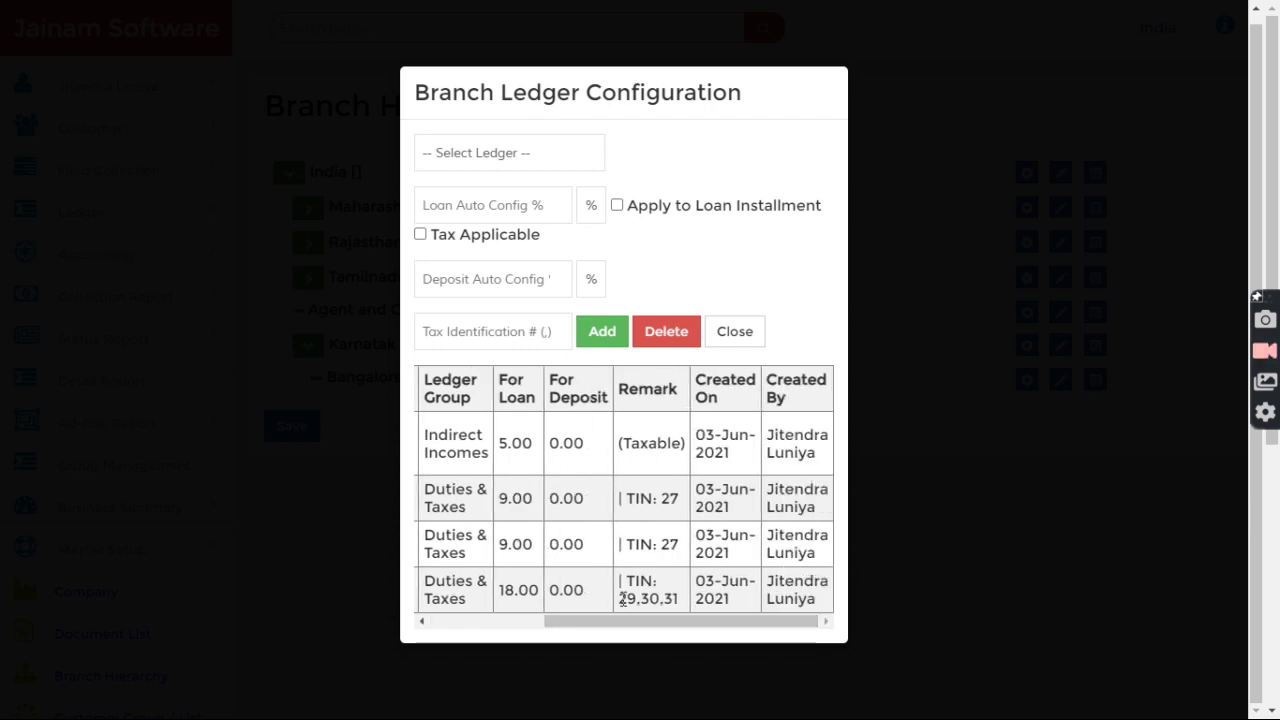
drag(621, 598, 483, 623)
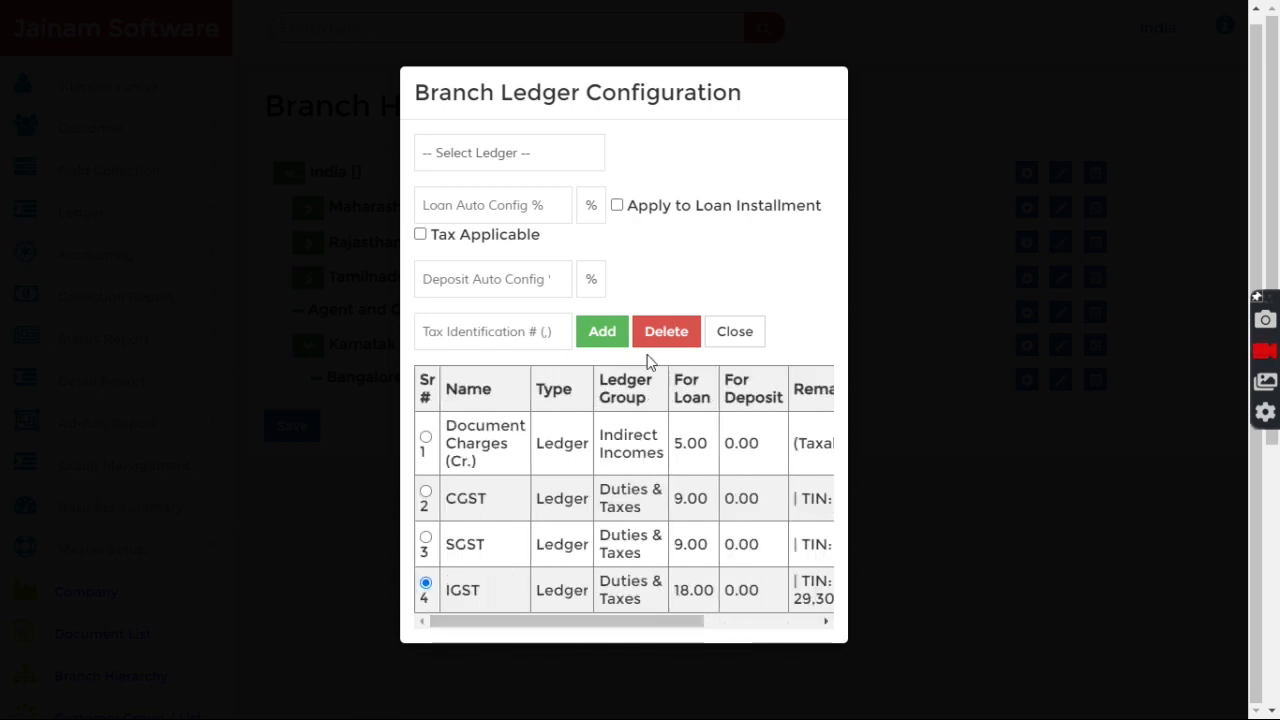
click(731, 334)
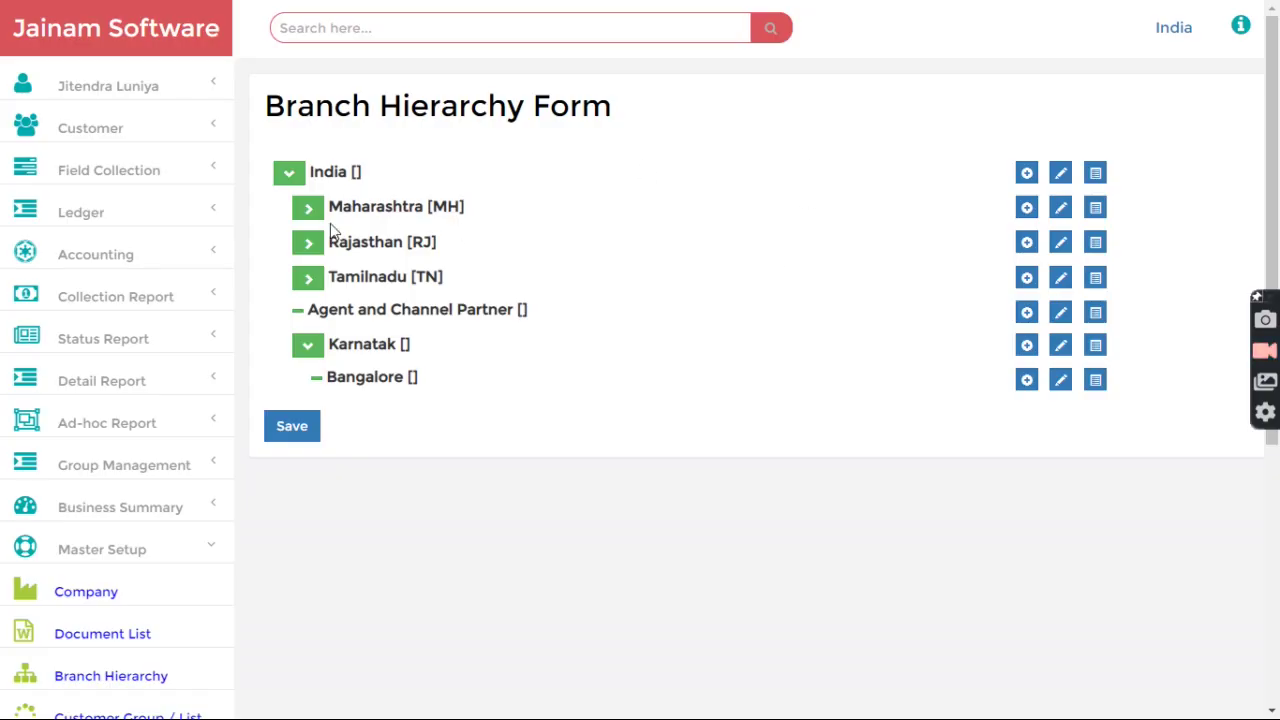
Start a new customer entry with the first name Customer MH and assign it to the Mumbai group
click(118, 132)
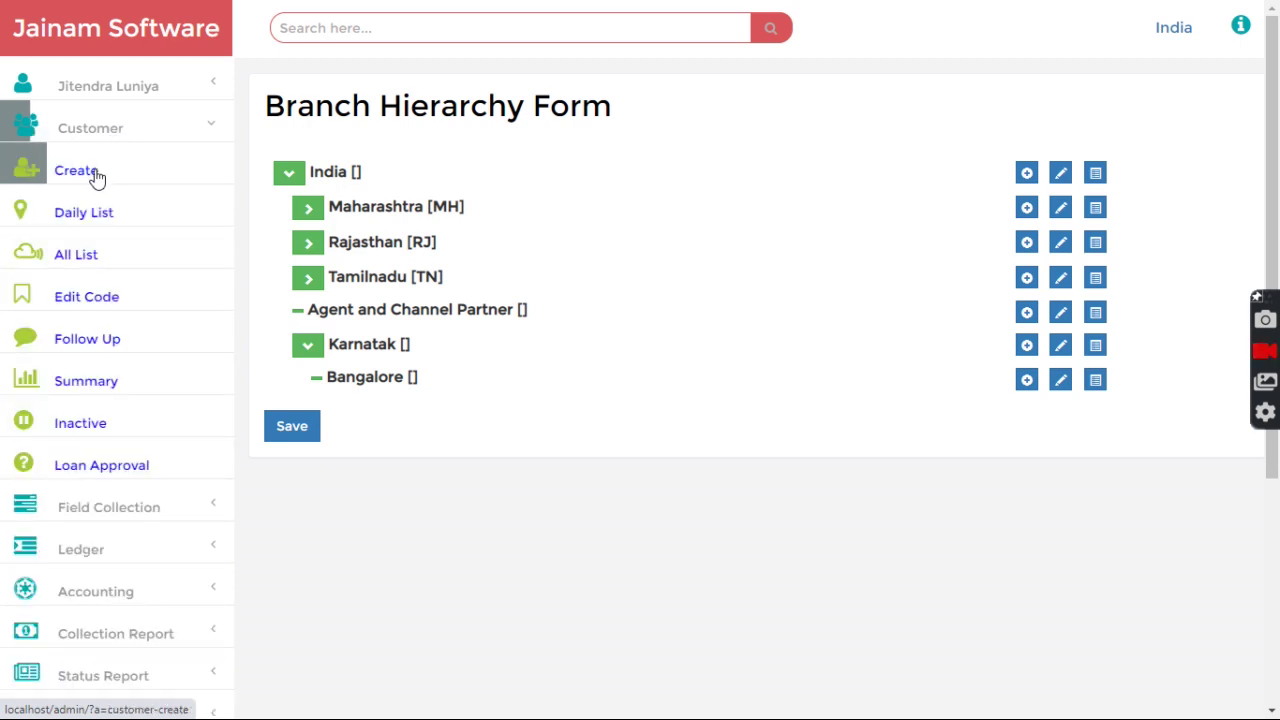
click(76, 171)
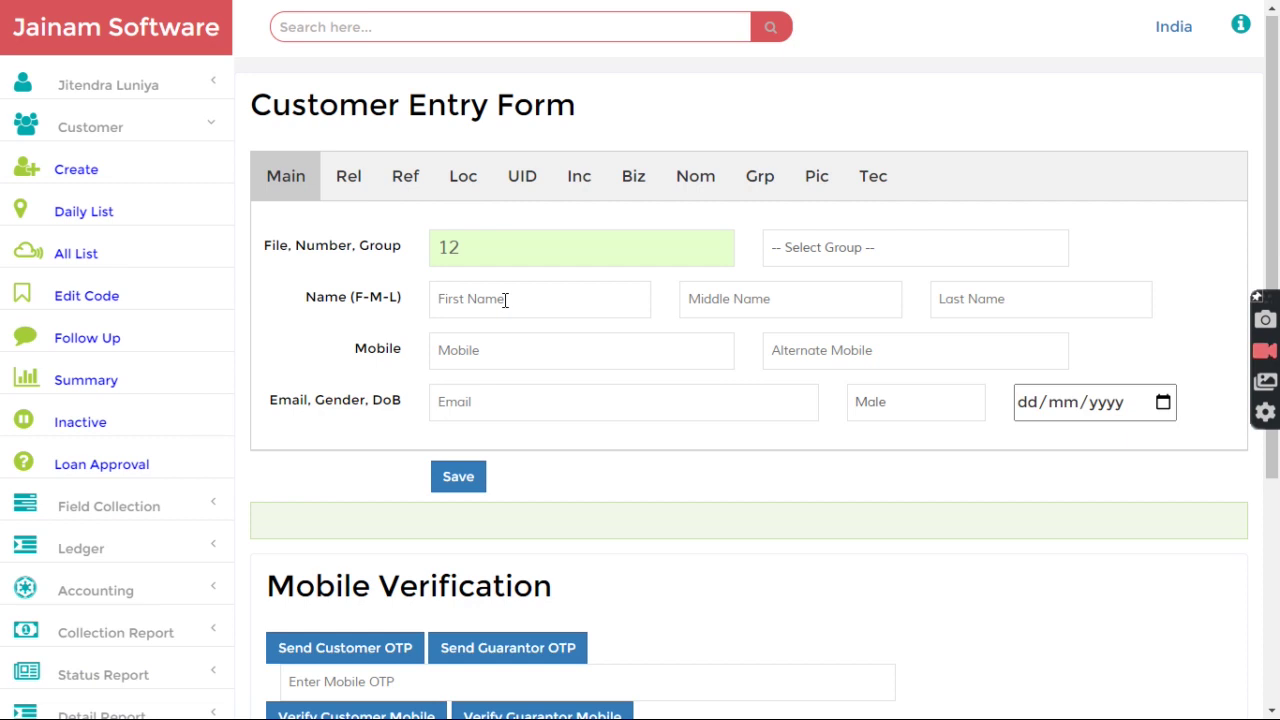
click(505, 300)
text(Cus)
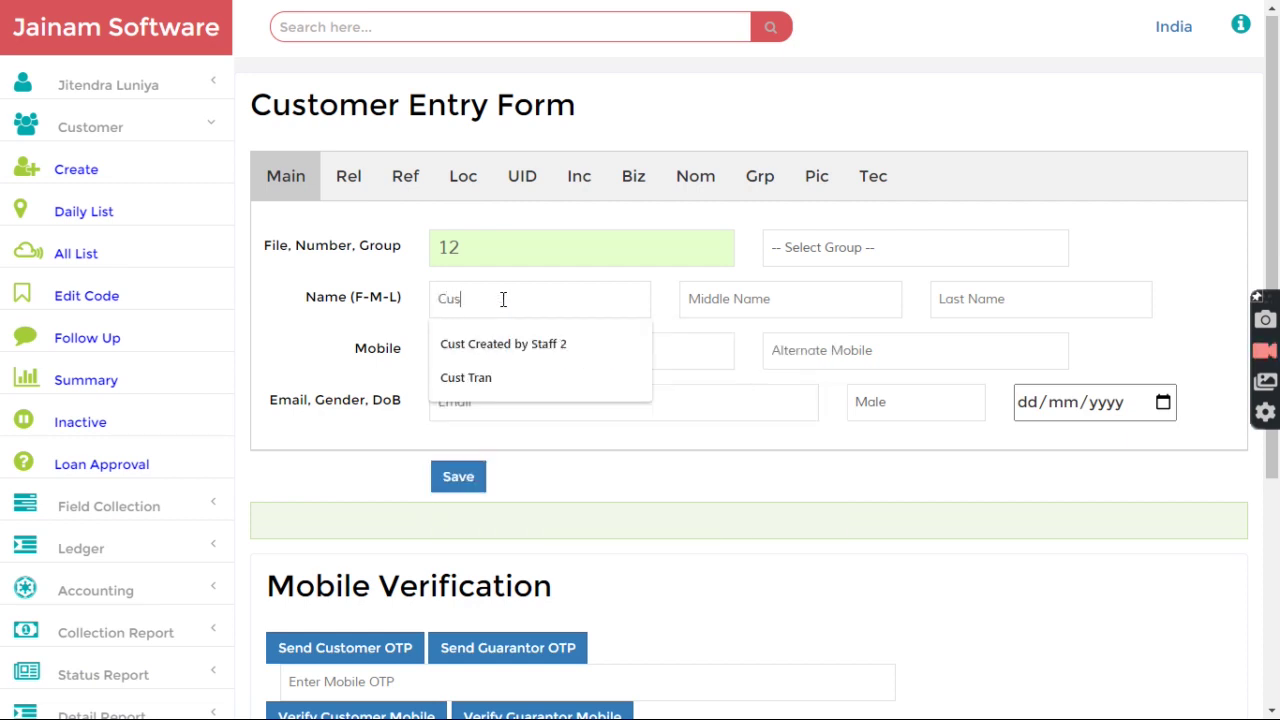
text(tomer MH)
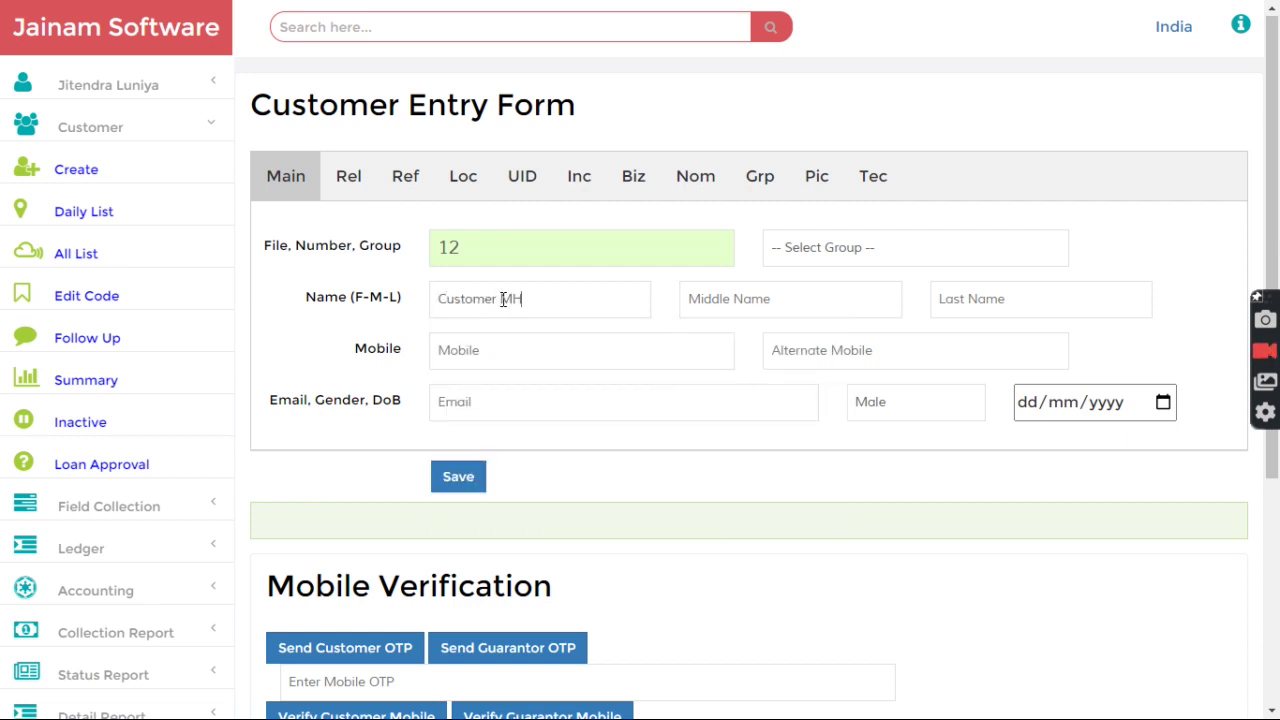
click(822, 249)
click(799, 306)
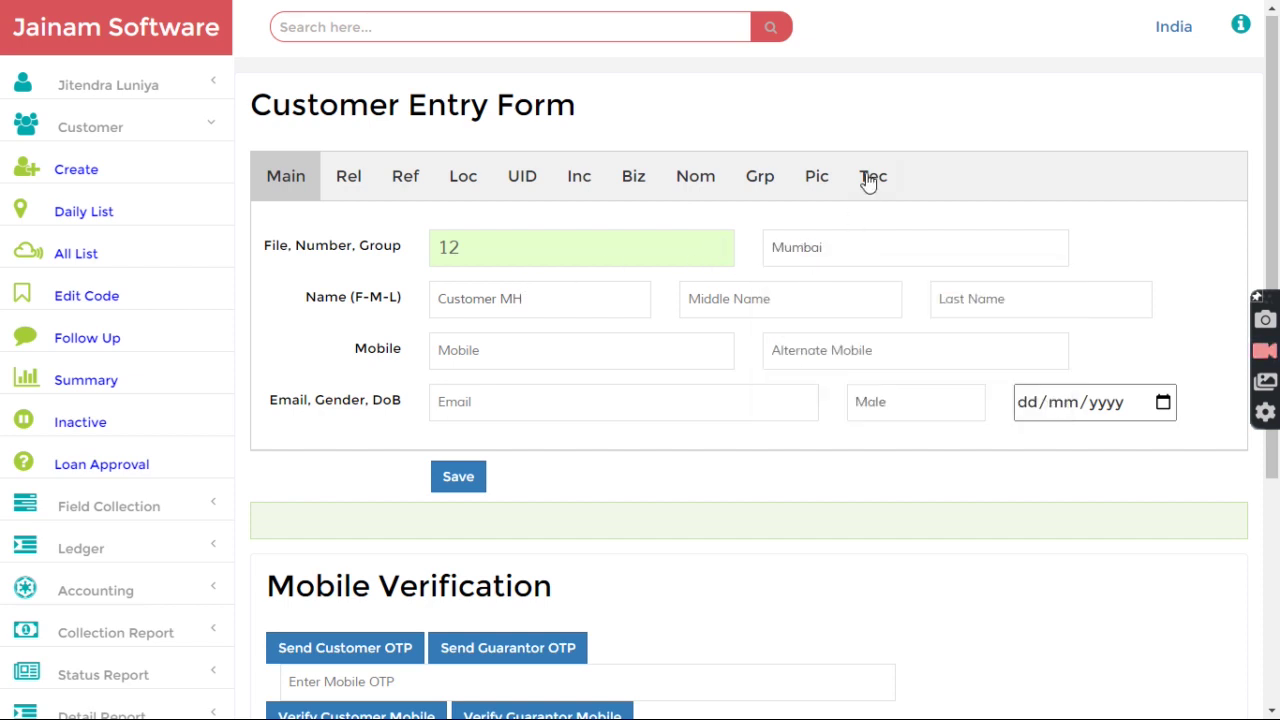
Set the state code in Customer MH's location details to 27 and save the customer
click(463, 182)
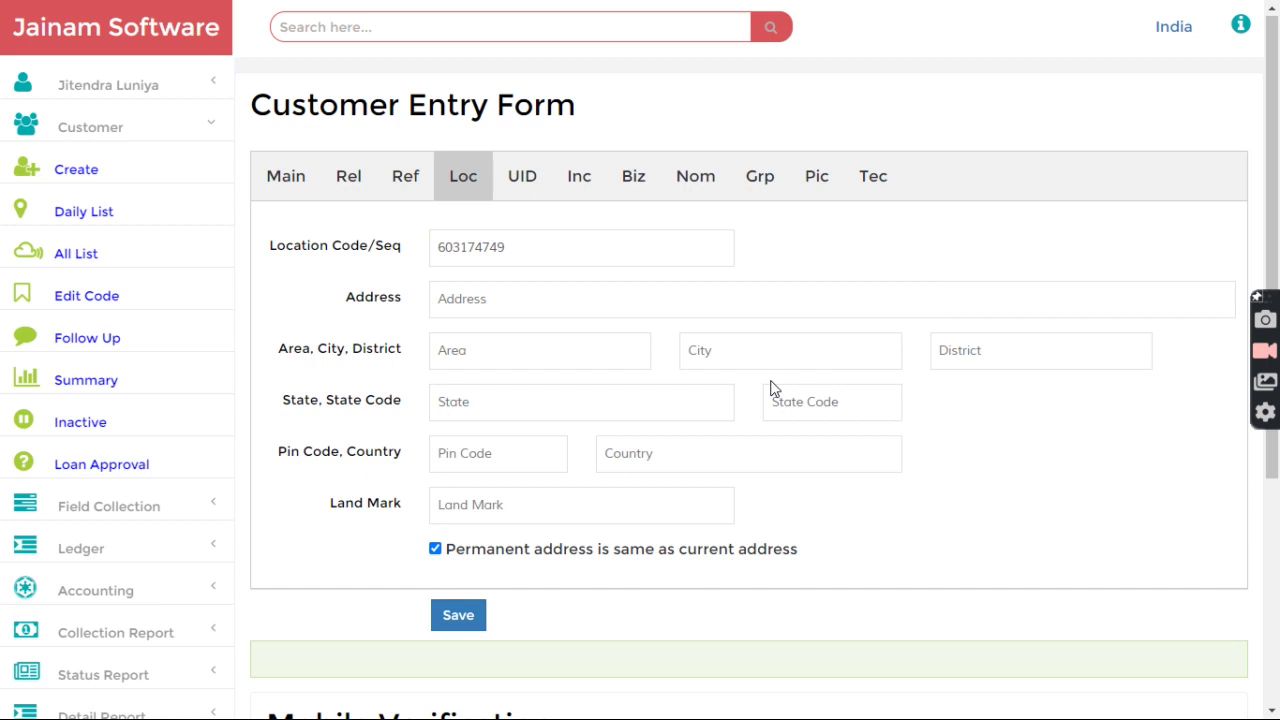
click(798, 405)
text(2)
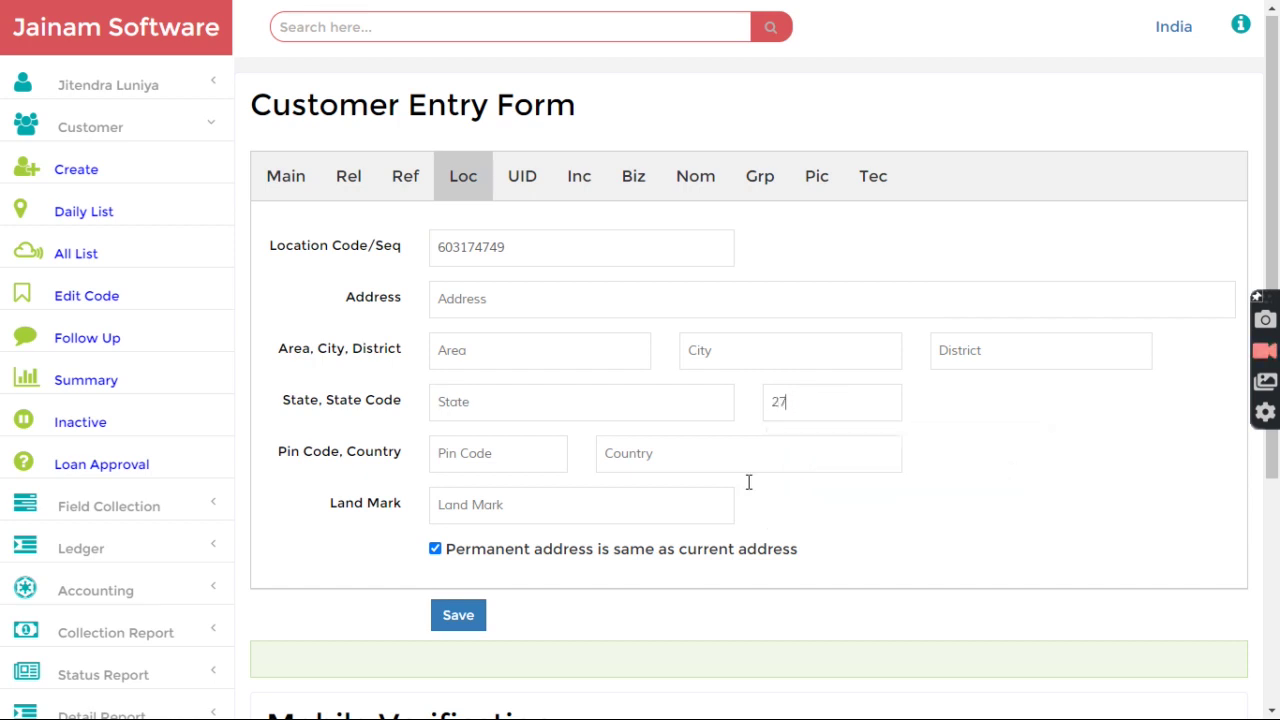
text(7)
click(466, 618)
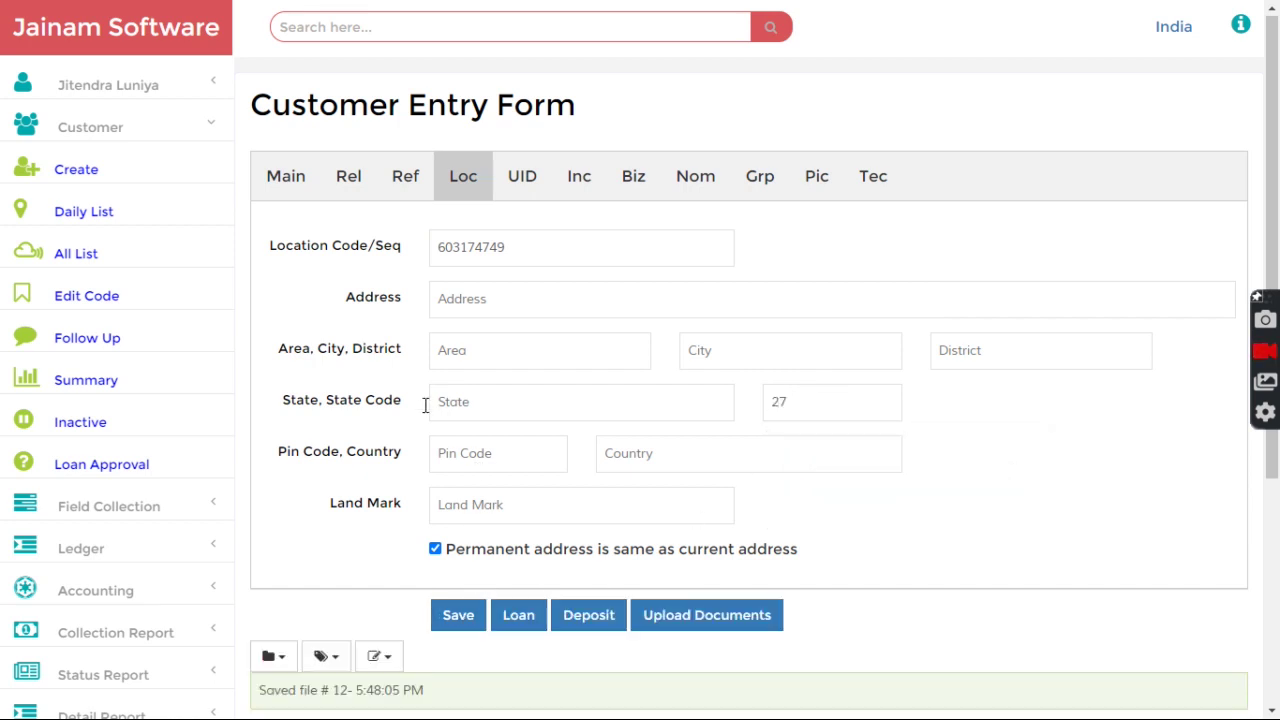
Start another customer entry with the first name Customer KA and assign it to the Bangalore group
click(72, 175)
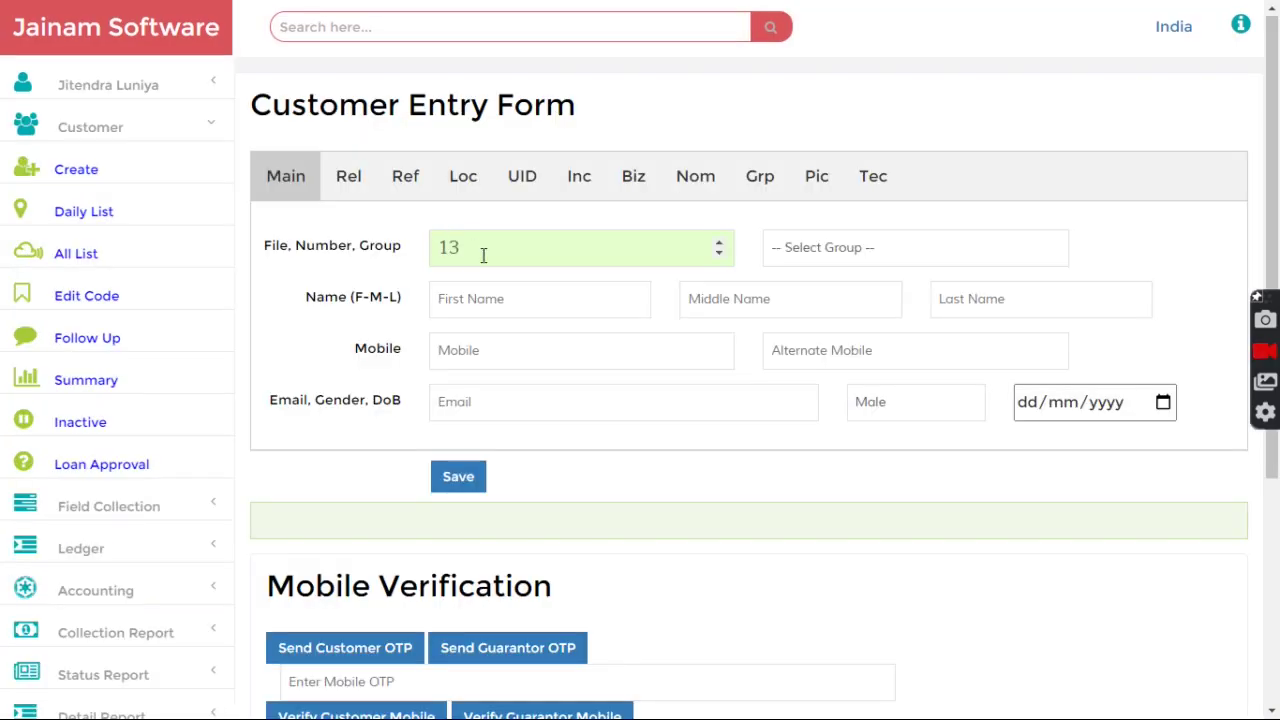
click(490, 289)
text(C)
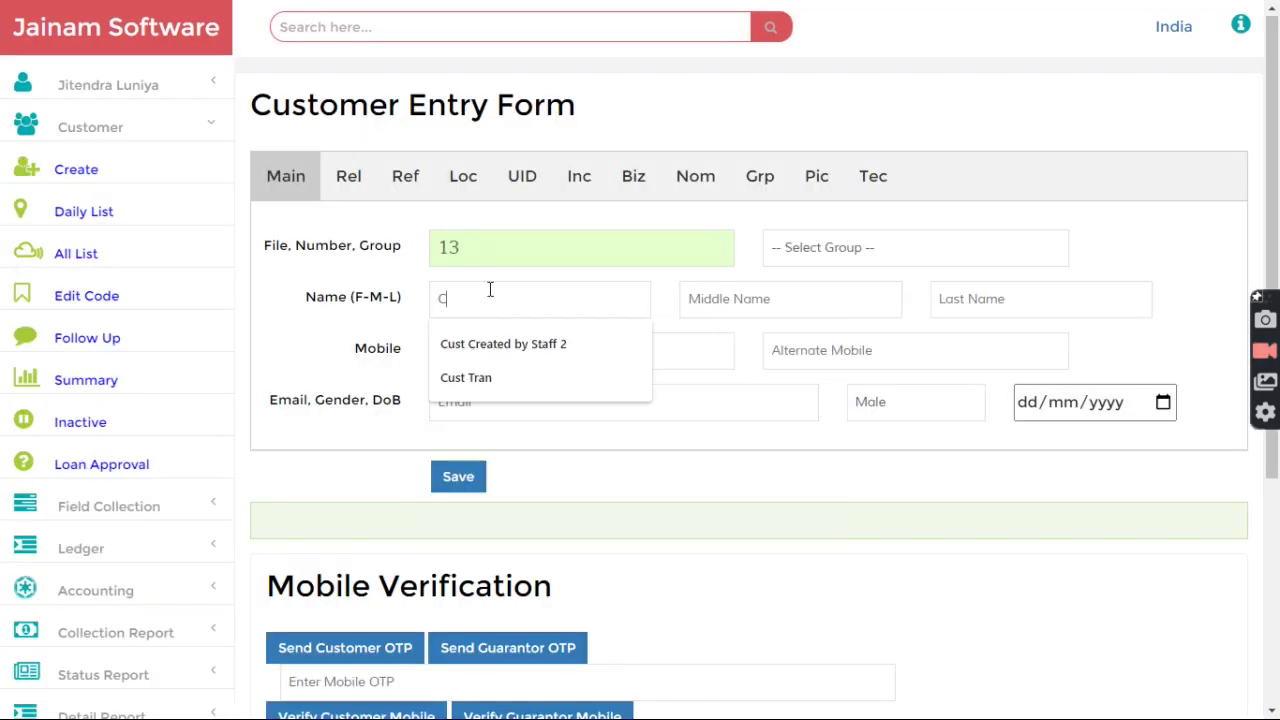
text(ustomer KA)
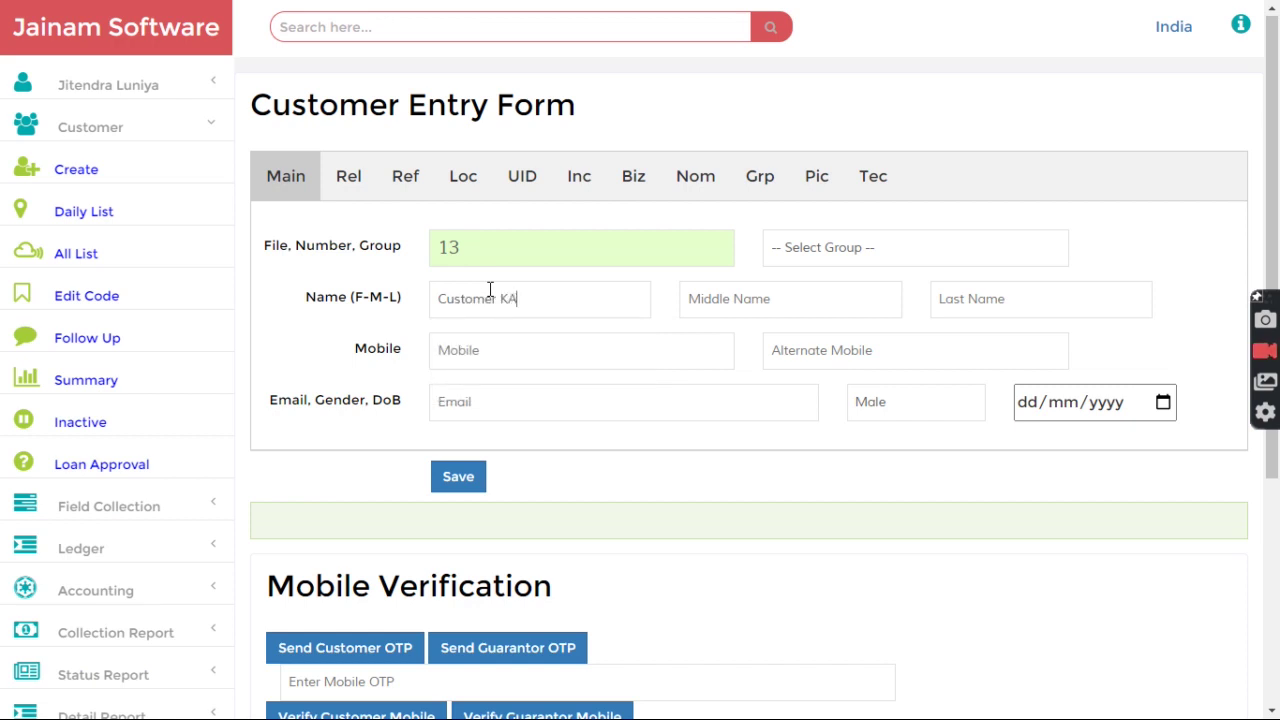
click(846, 255)
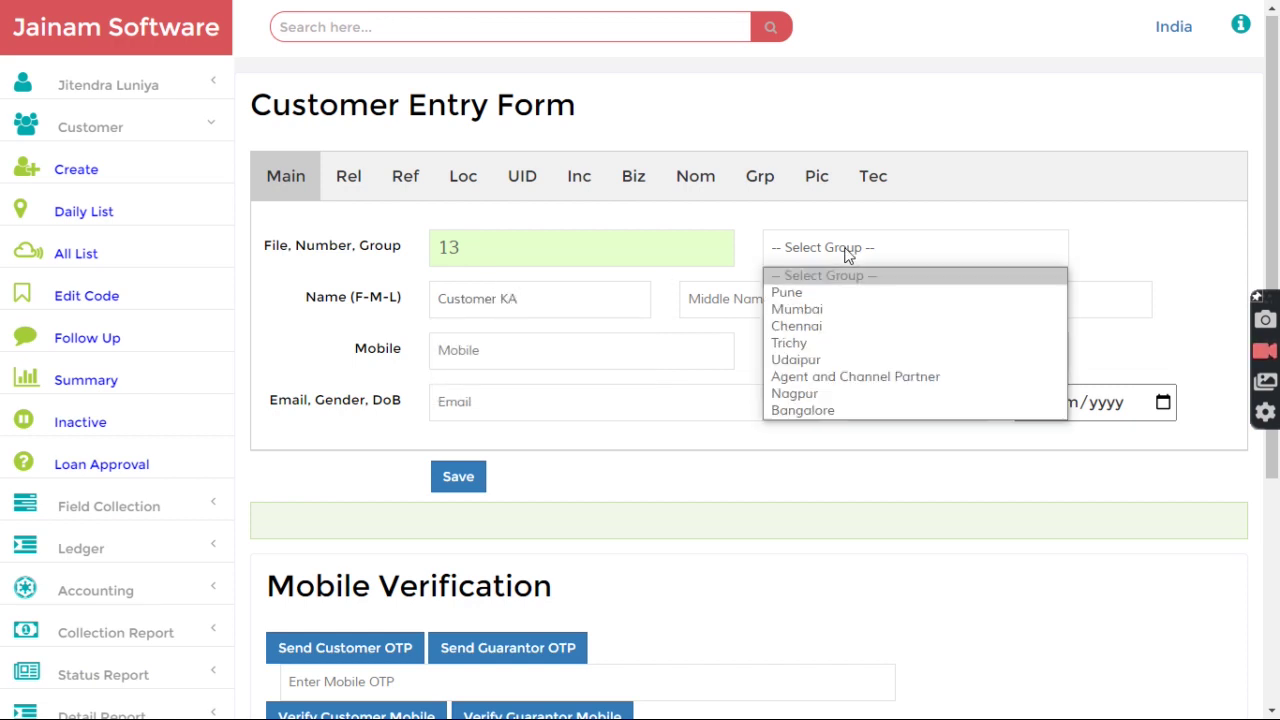
click(811, 411)
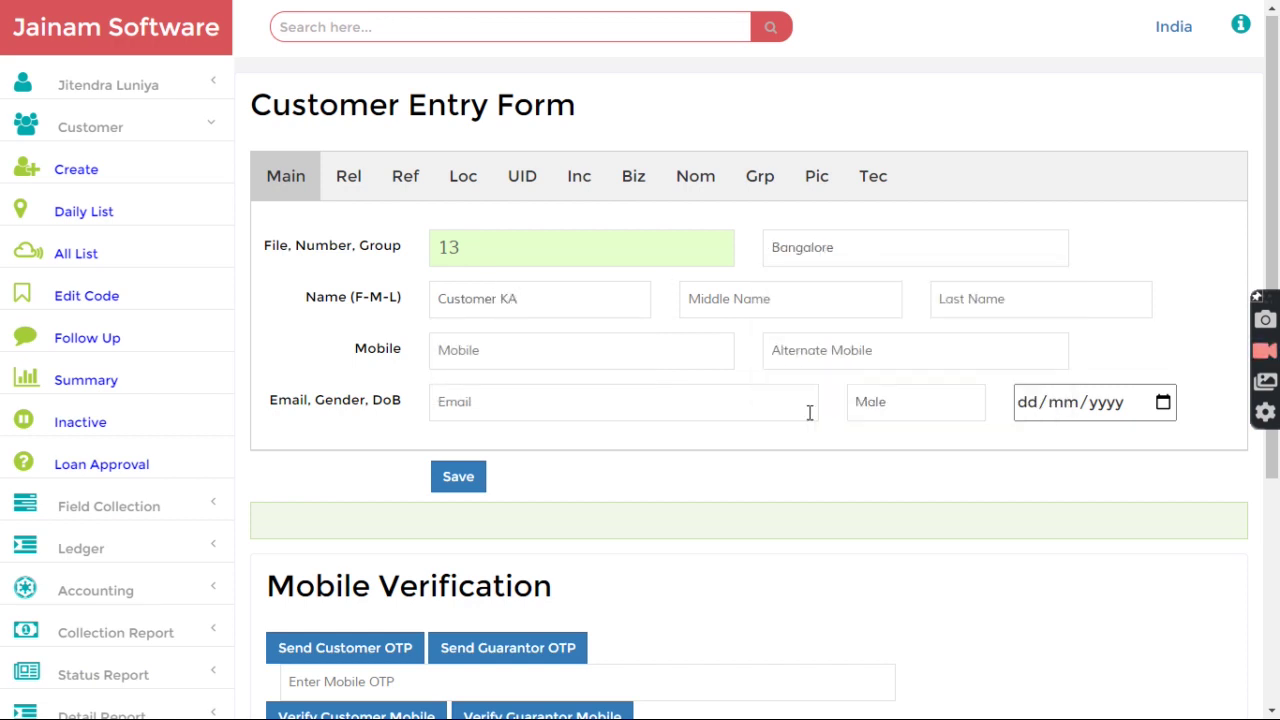
Set the state code in Customer KA's location details to 29 and save the customer
click(465, 195)
click(717, 351)
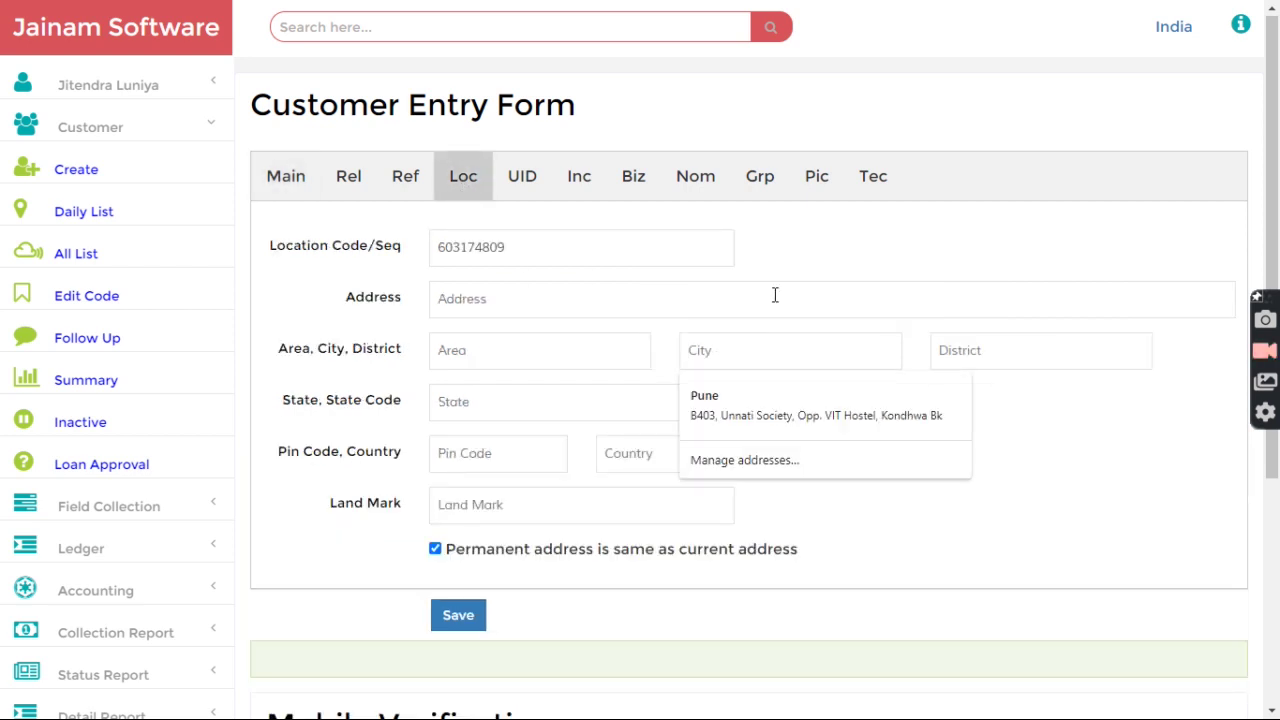
click(777, 401)
text(29)
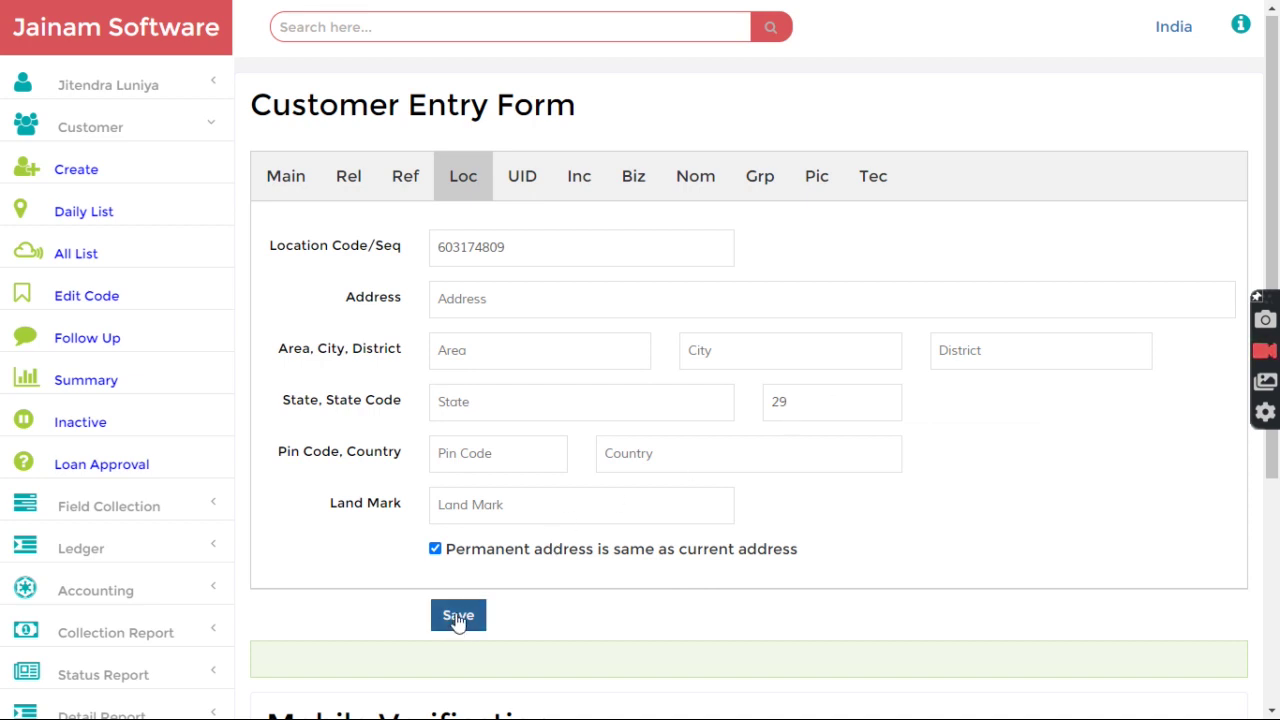
click(457, 617)
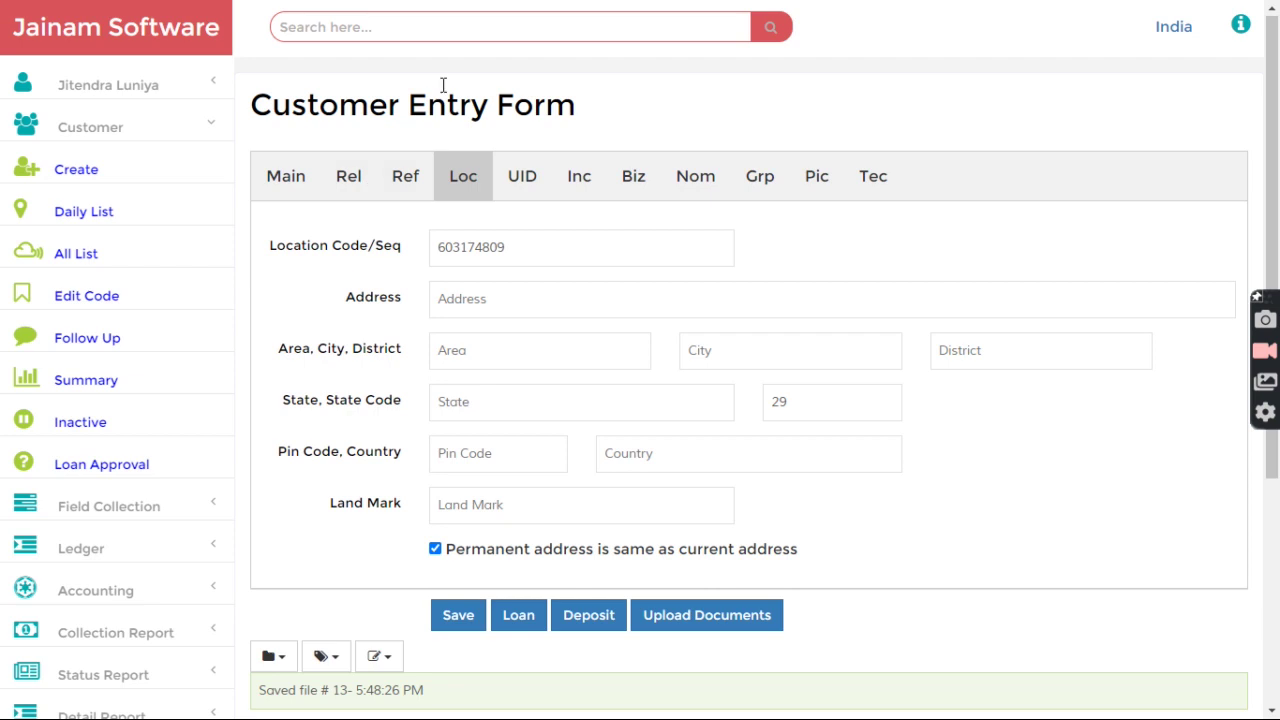
click(446, 31)
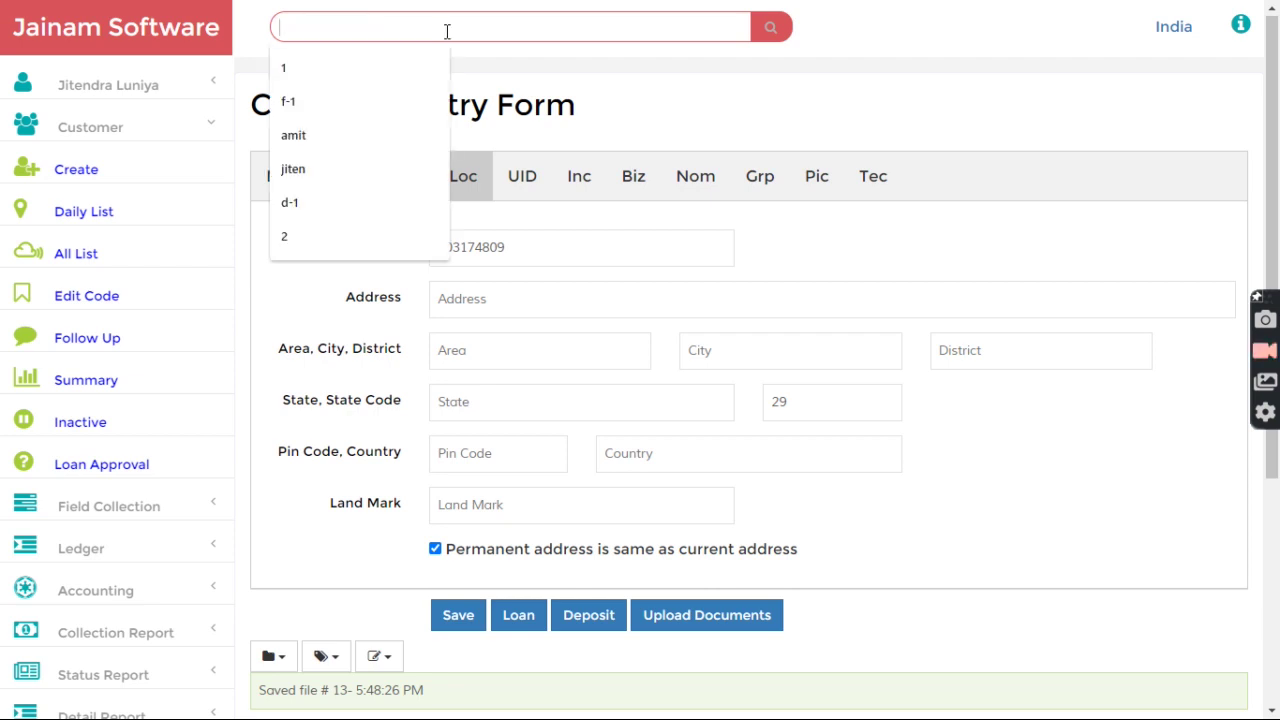
text(cuso)
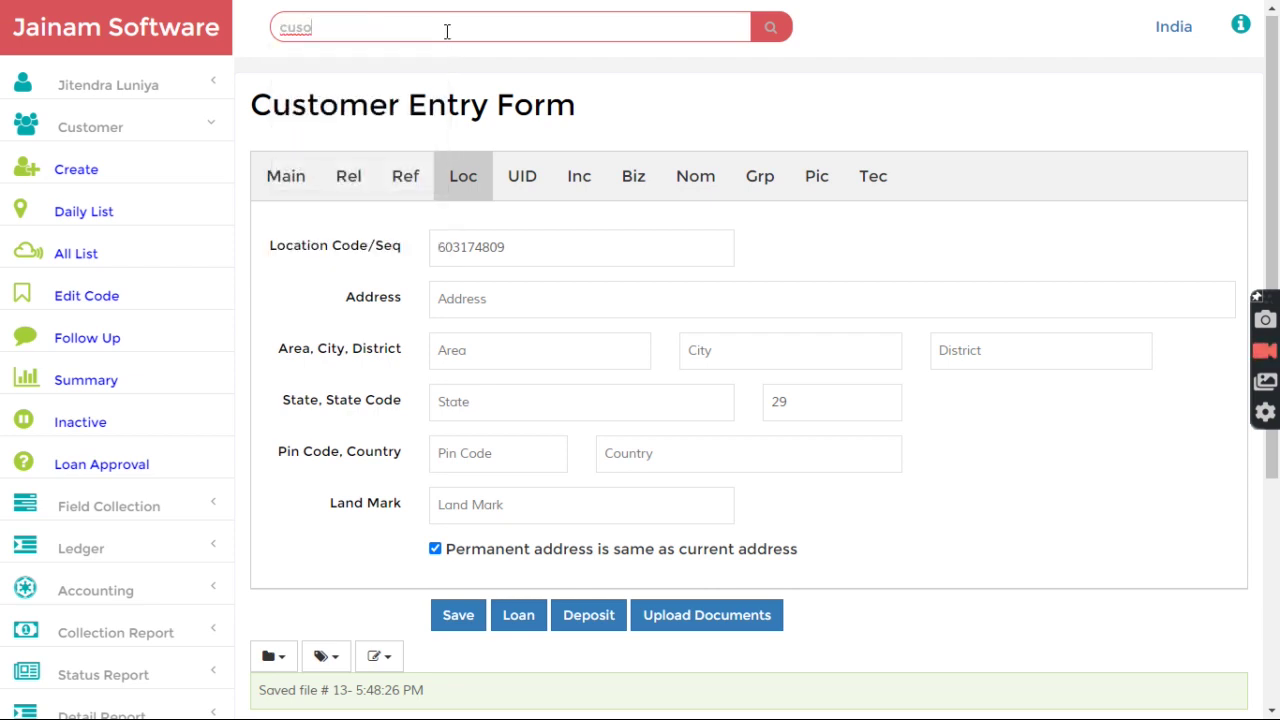
key(BackSpace)
text(tomer)
key(Return)
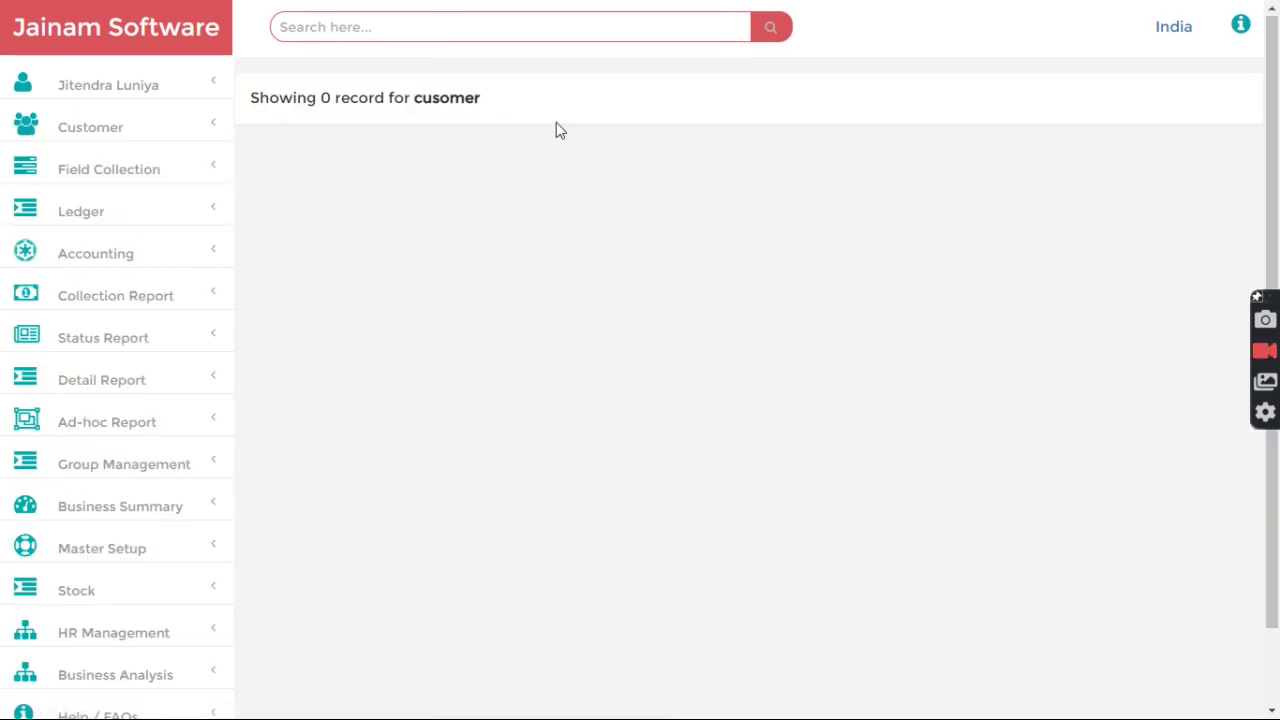
Search the records for "customer" and review the entries of Customer MH and Customer KA
click(451, 31)
text(customer)
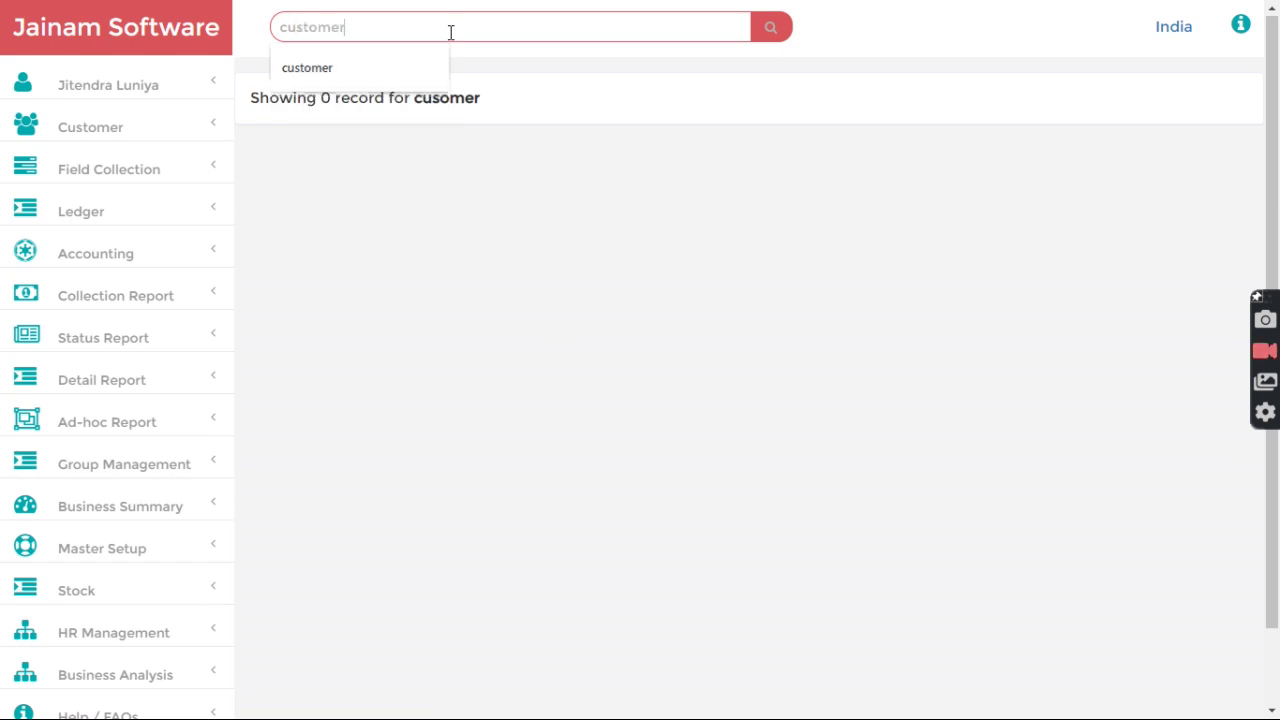
key(Return)
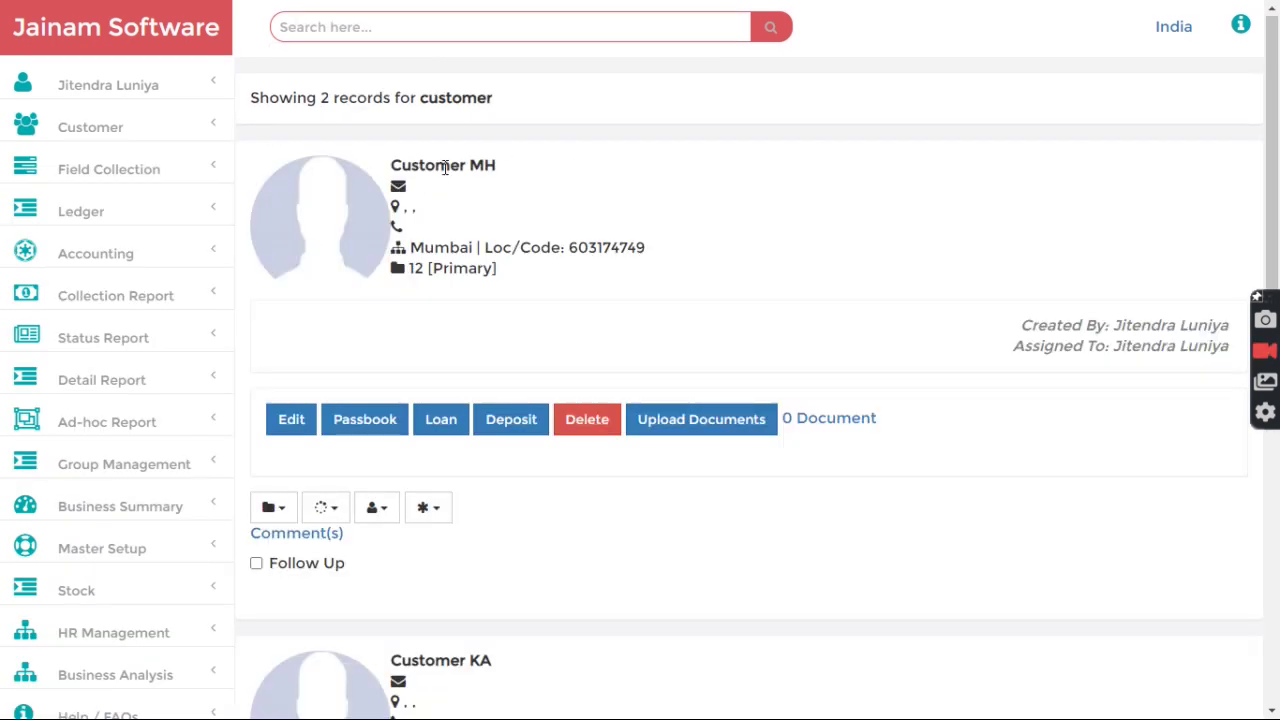
drag(441, 166, 543, 174)
click(545, 176)
scroll(537, 234, down, 4)
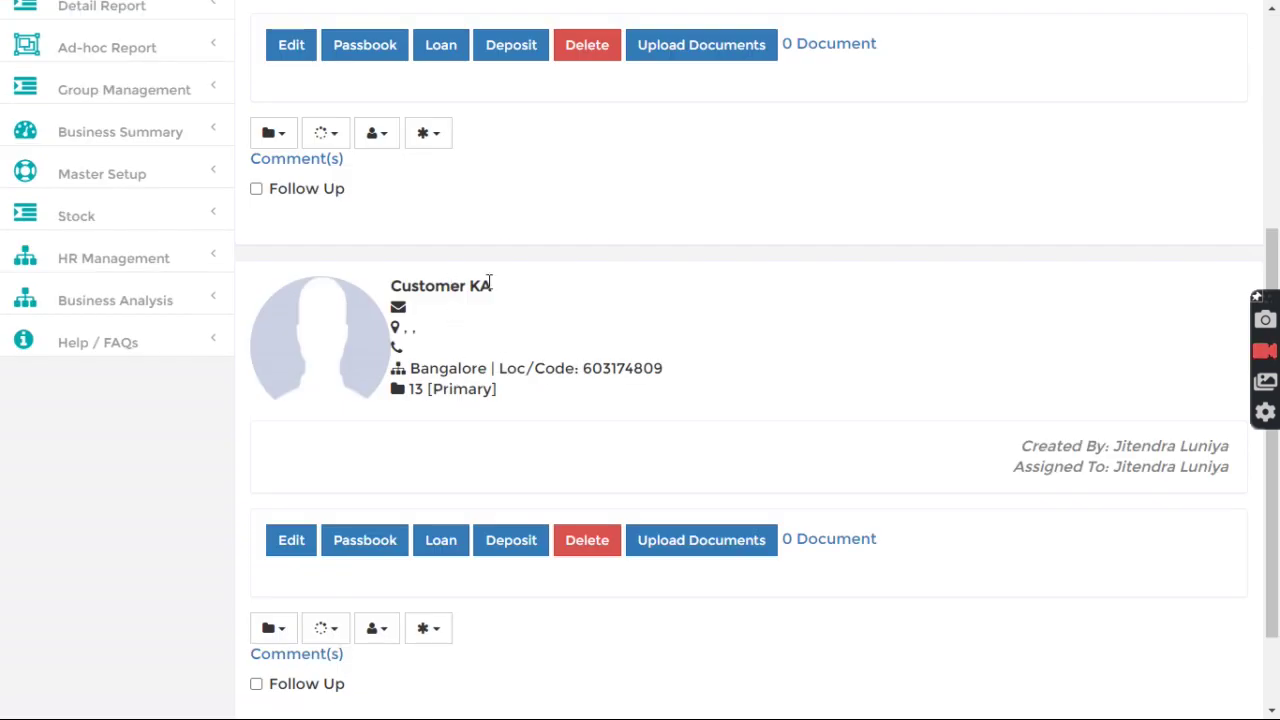
drag(490, 285, 466, 286)
scroll(530, 280, up, 4)
click(505, 245)
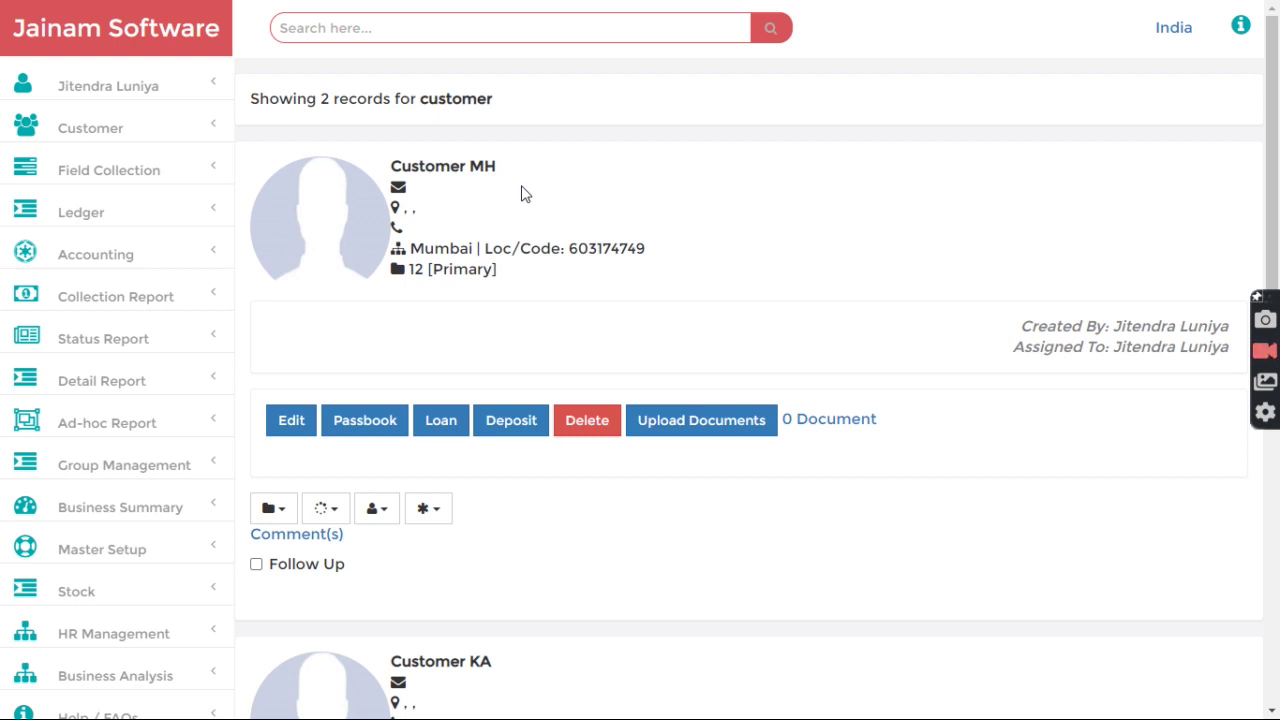
Return to the home page, set the current branch to Maharashtra and reload the home page
click(85, 32)
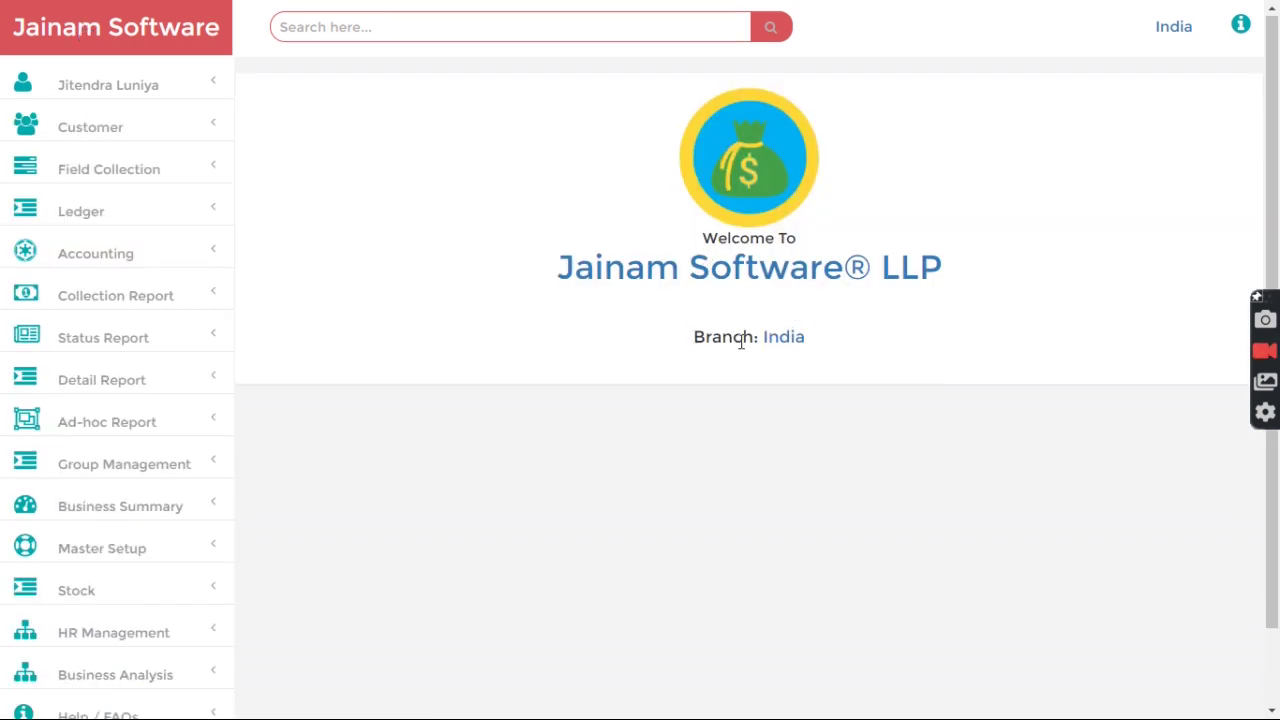
triple_click(746, 337)
click(866, 352)
click(784, 340)
click(591, 180)
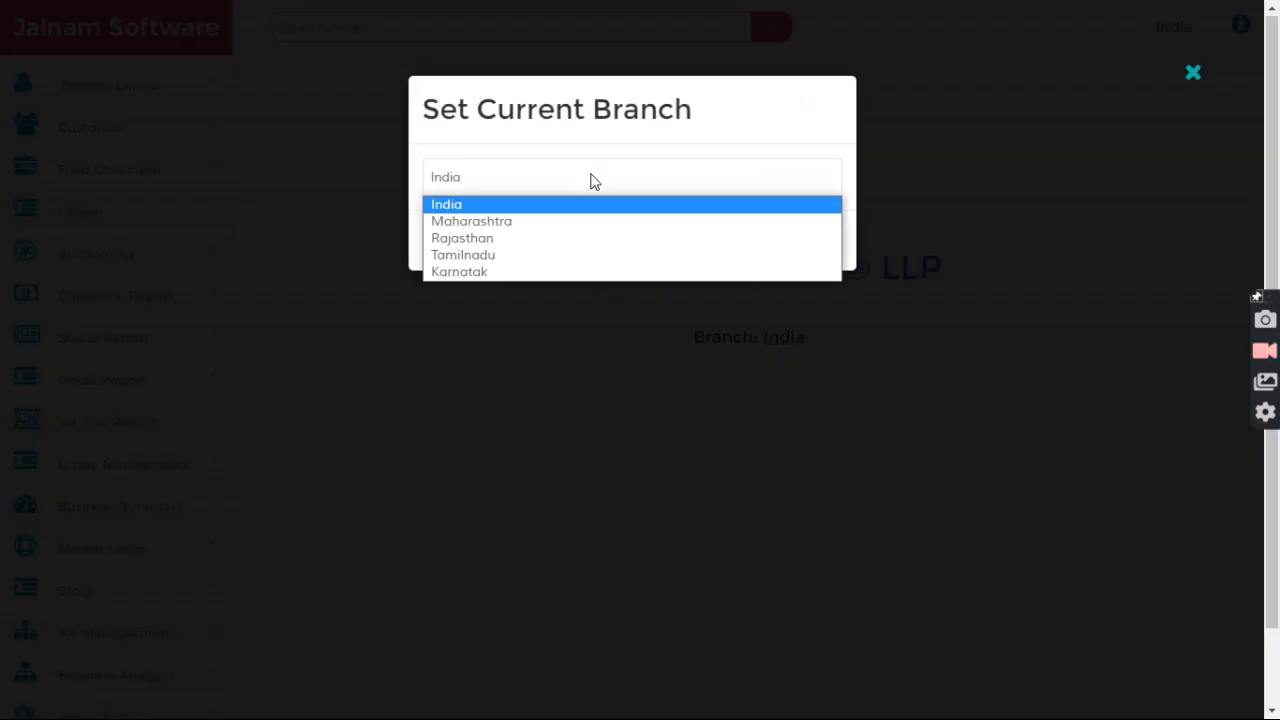
click(497, 223)
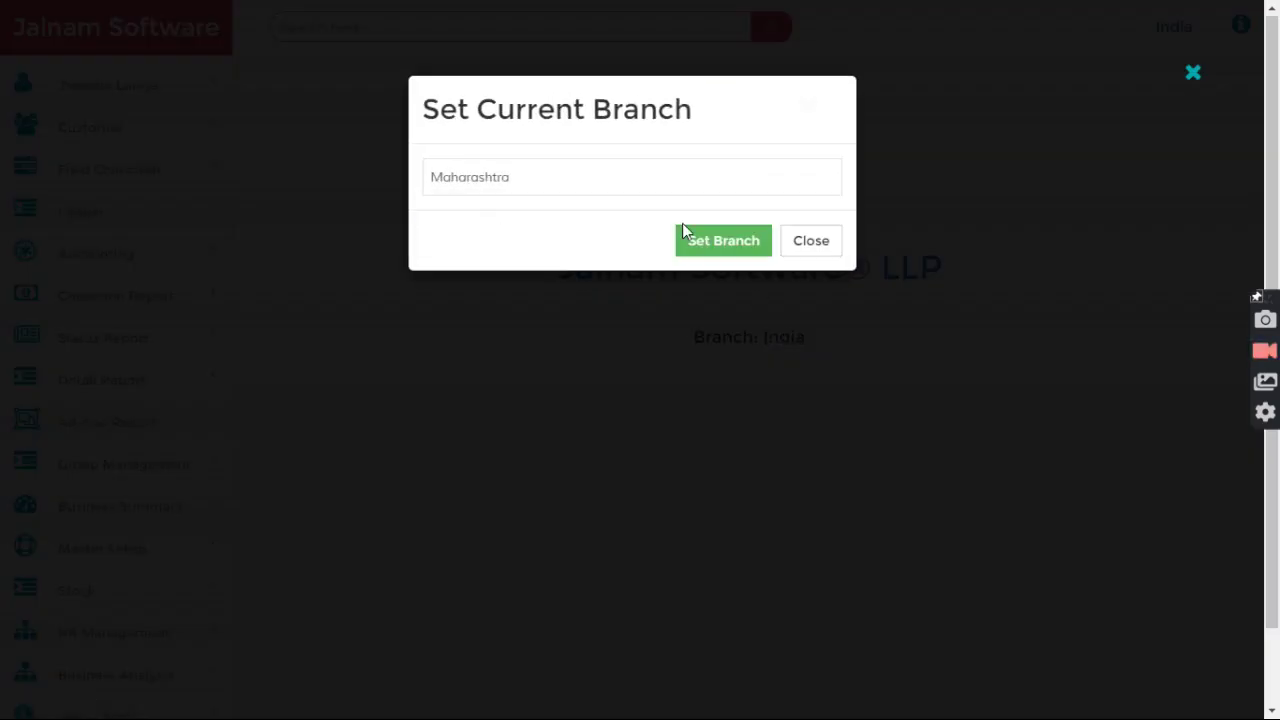
click(725, 252)
click(822, 249)
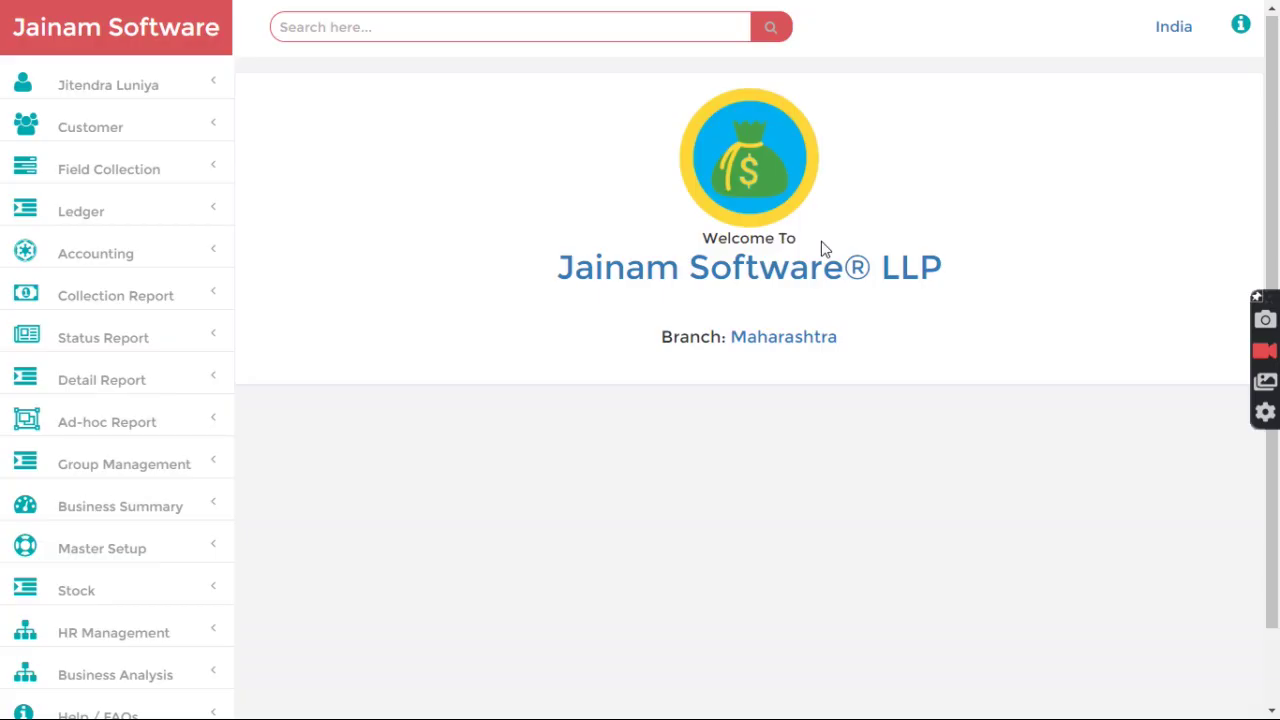
click(155, 30)
Search the records for "cust" and open a loan entry for Customer MH
click(349, 31)
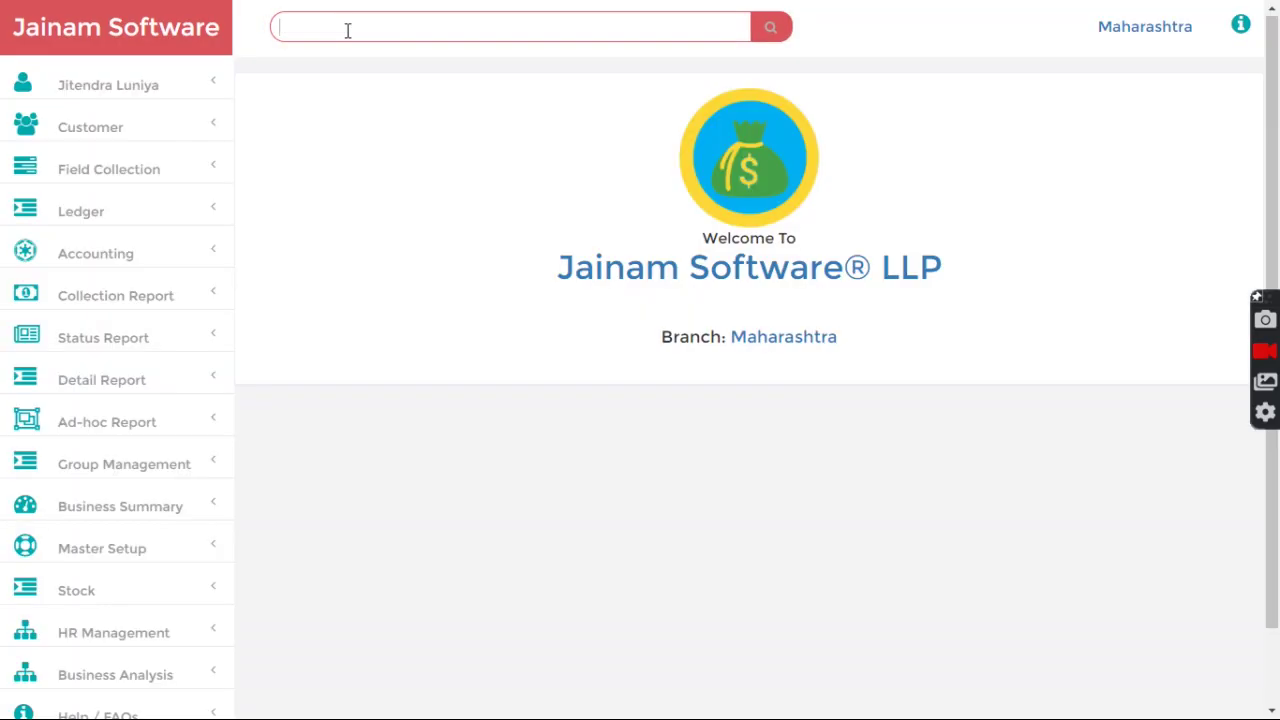
text(cus)
text(to)
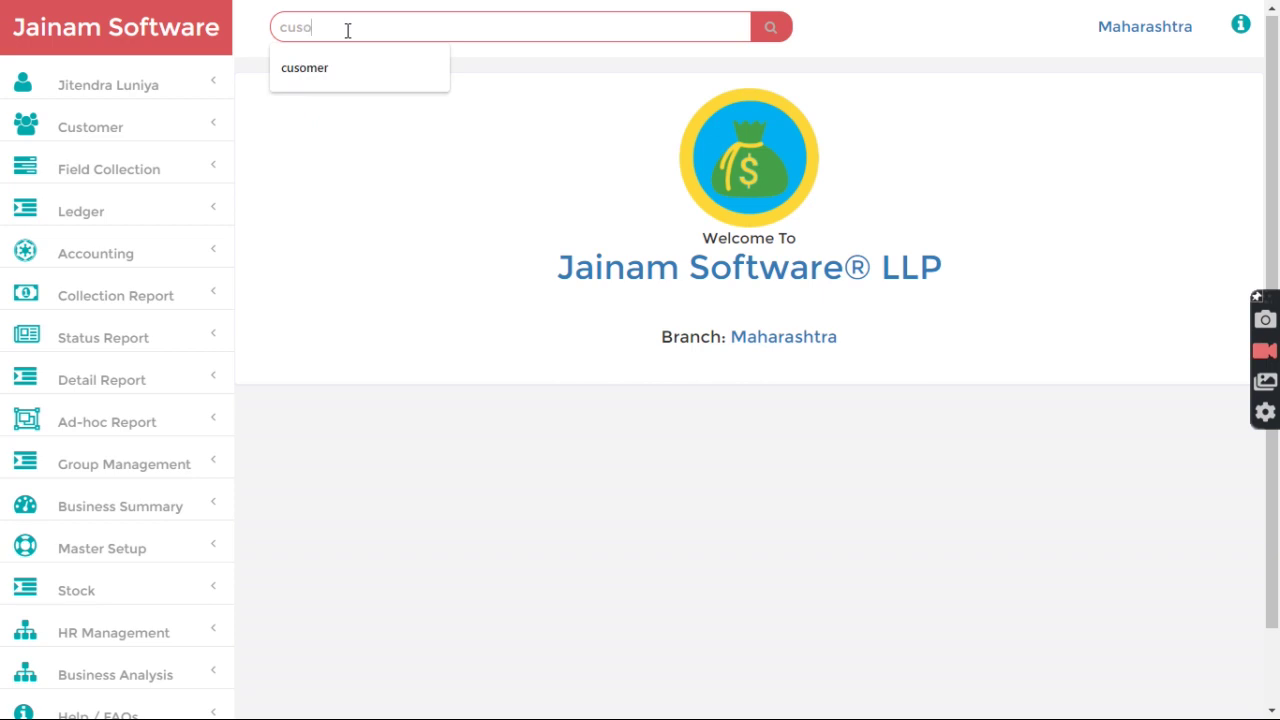
key(BackSpace)
key(BackSpace)
text(t)
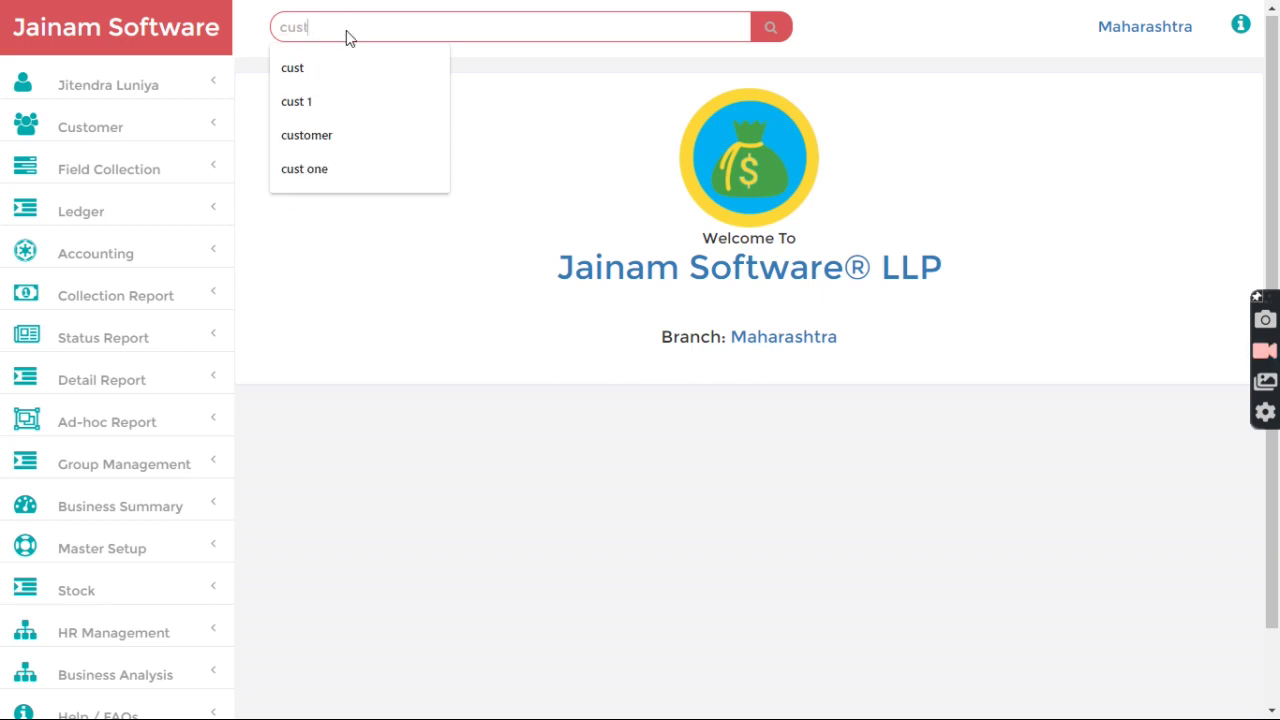
key(Return)
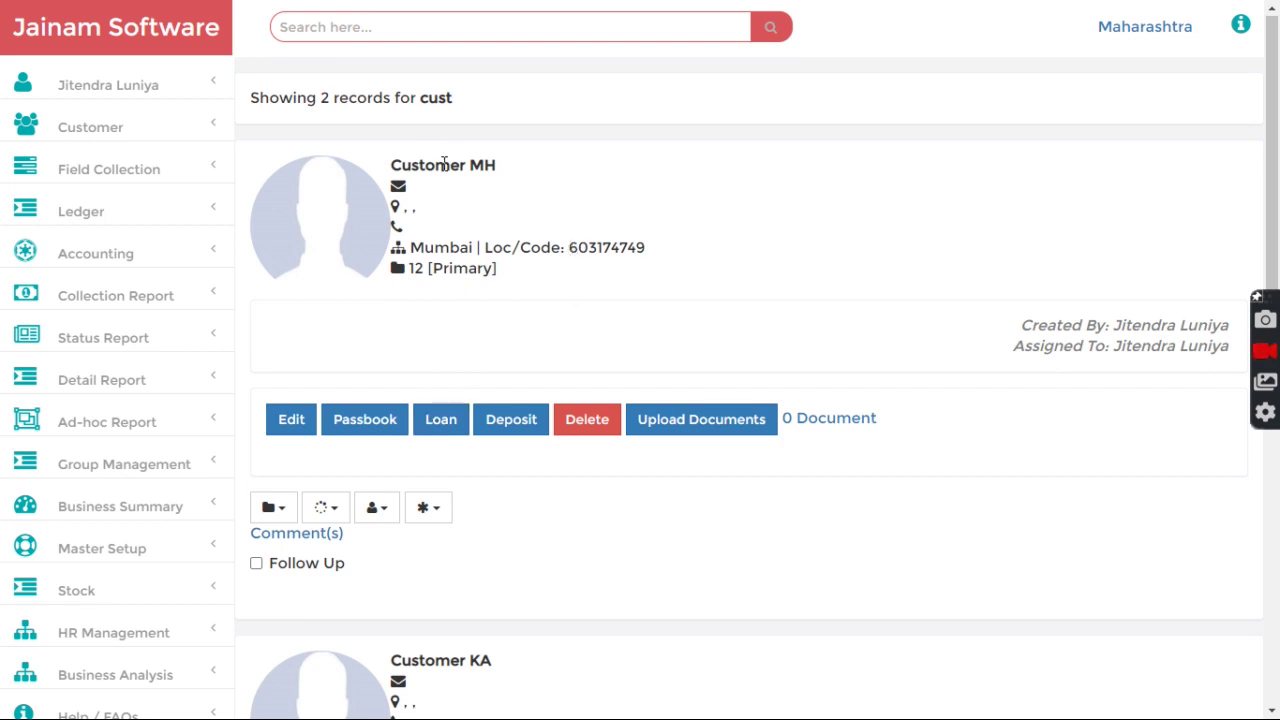
click(441, 421)
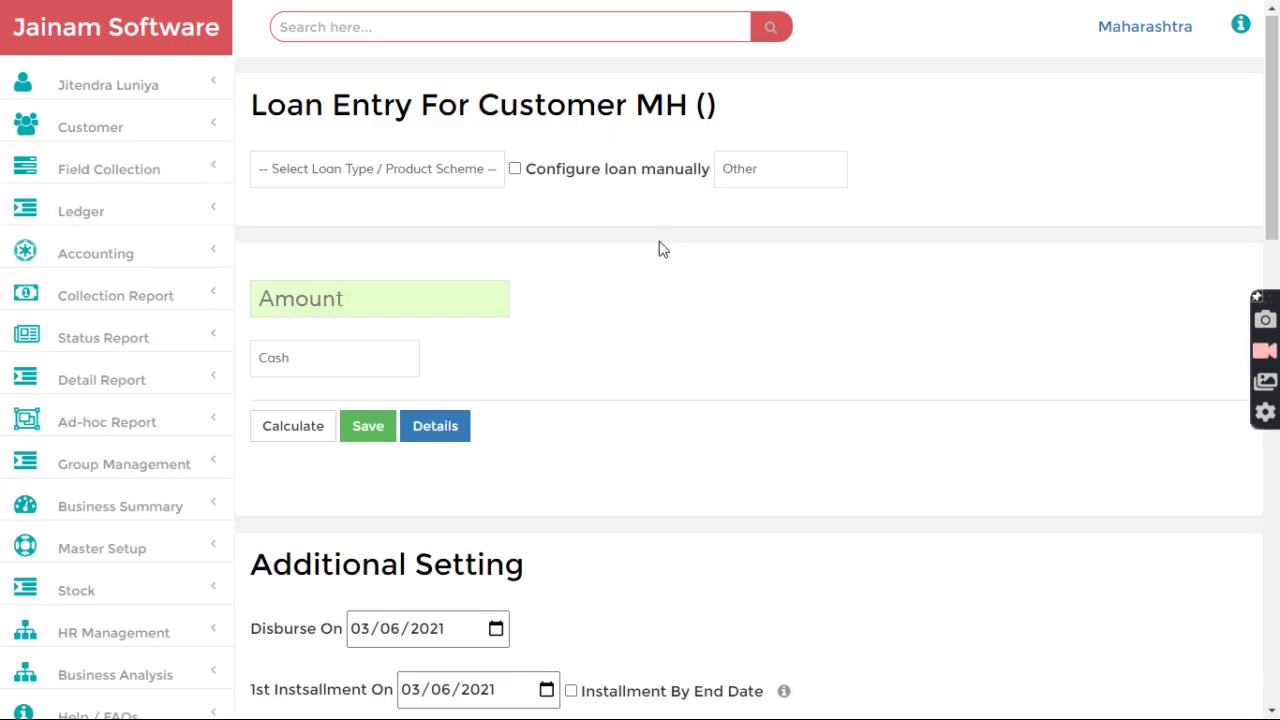
Examine the document charge and tax ledgers listed under the fees and charges of Customer MH's loan entry
scroll(676, 373, down, 1)
scroll(676, 373, down, 5)
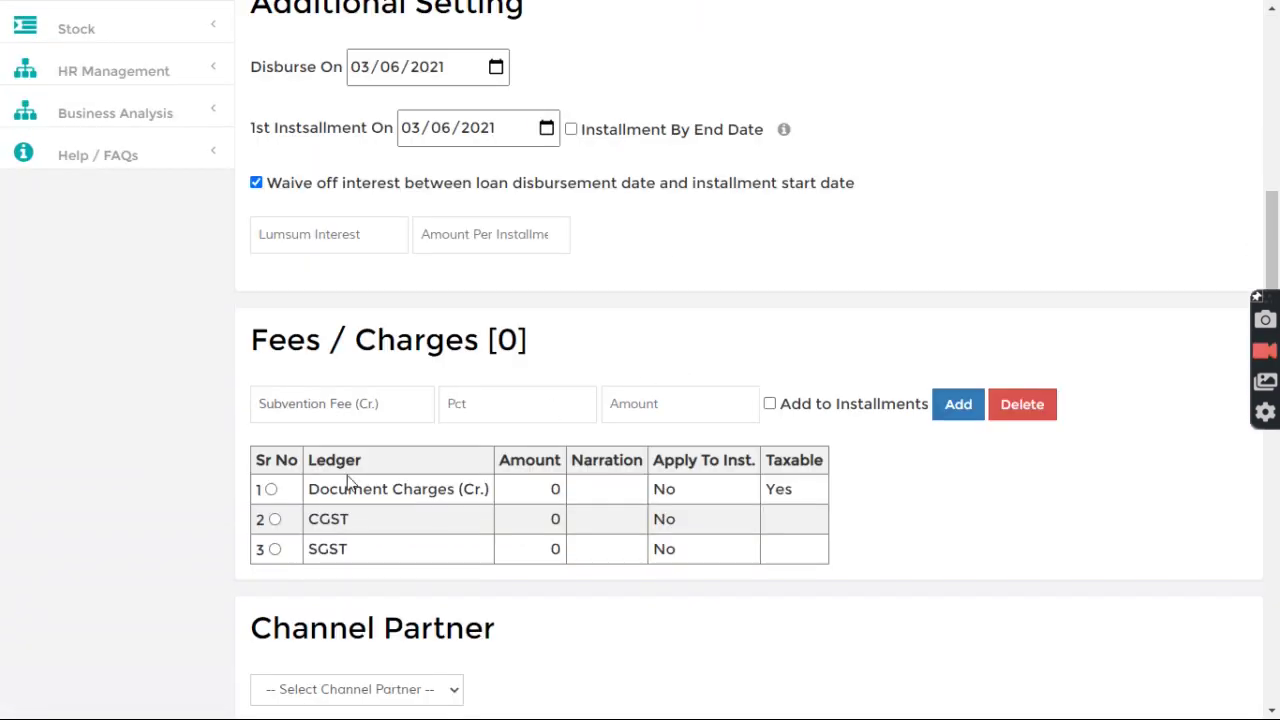
drag(308, 500, 326, 555)
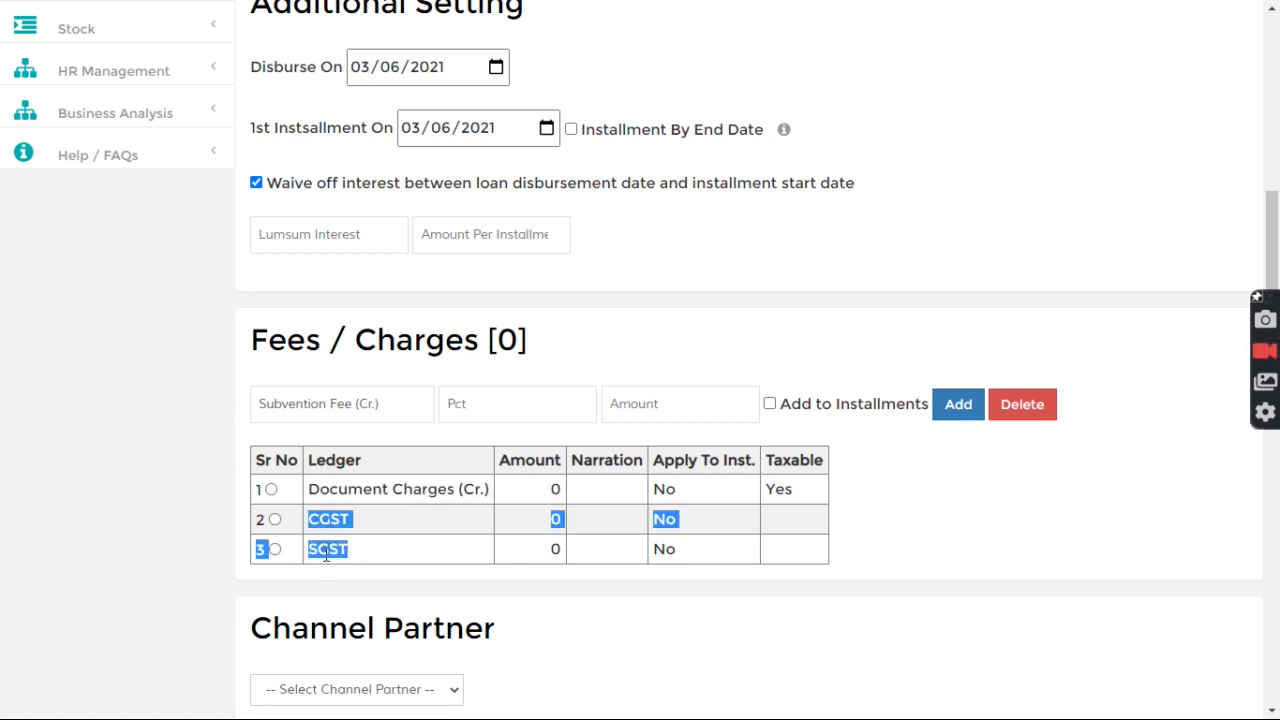
click(614, 360)
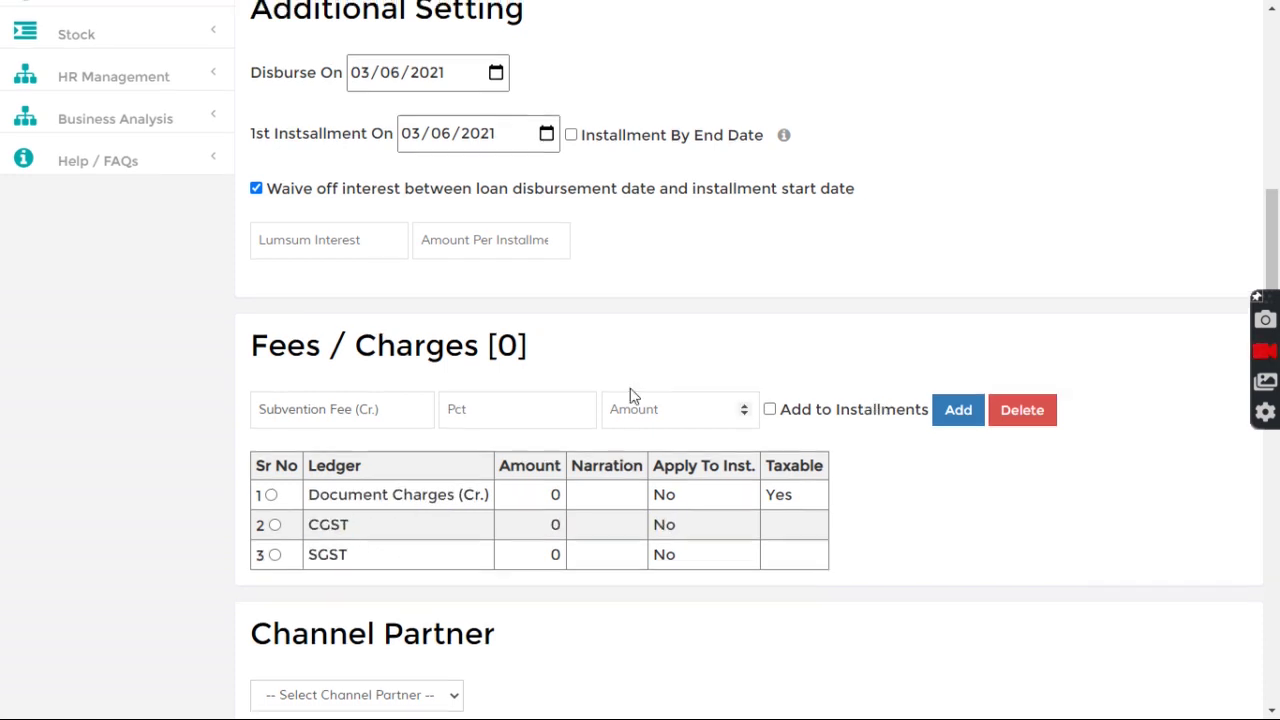
Set Customer MH's loan amount to 20000 and check the document charge, CGST and SGST amounts under the fees
scroll(447, 299, up, 4)
scroll(447, 299, up, 1)
click(393, 303)
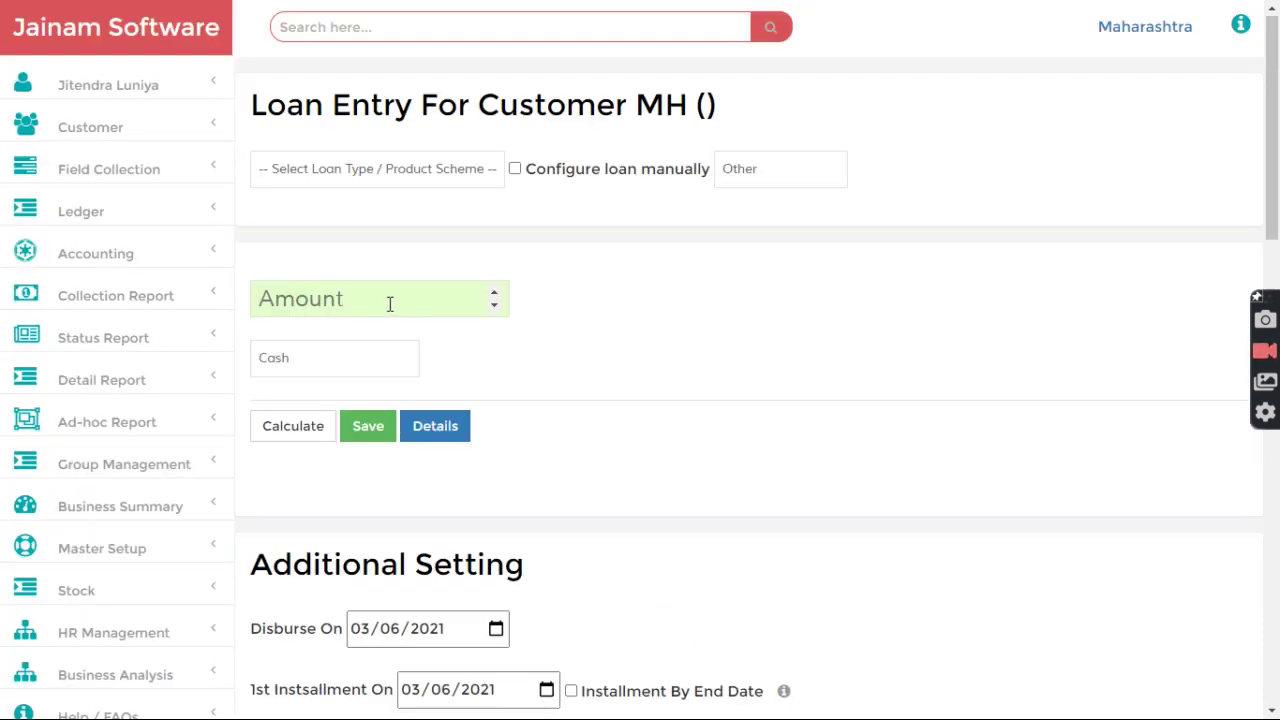
text(20000)
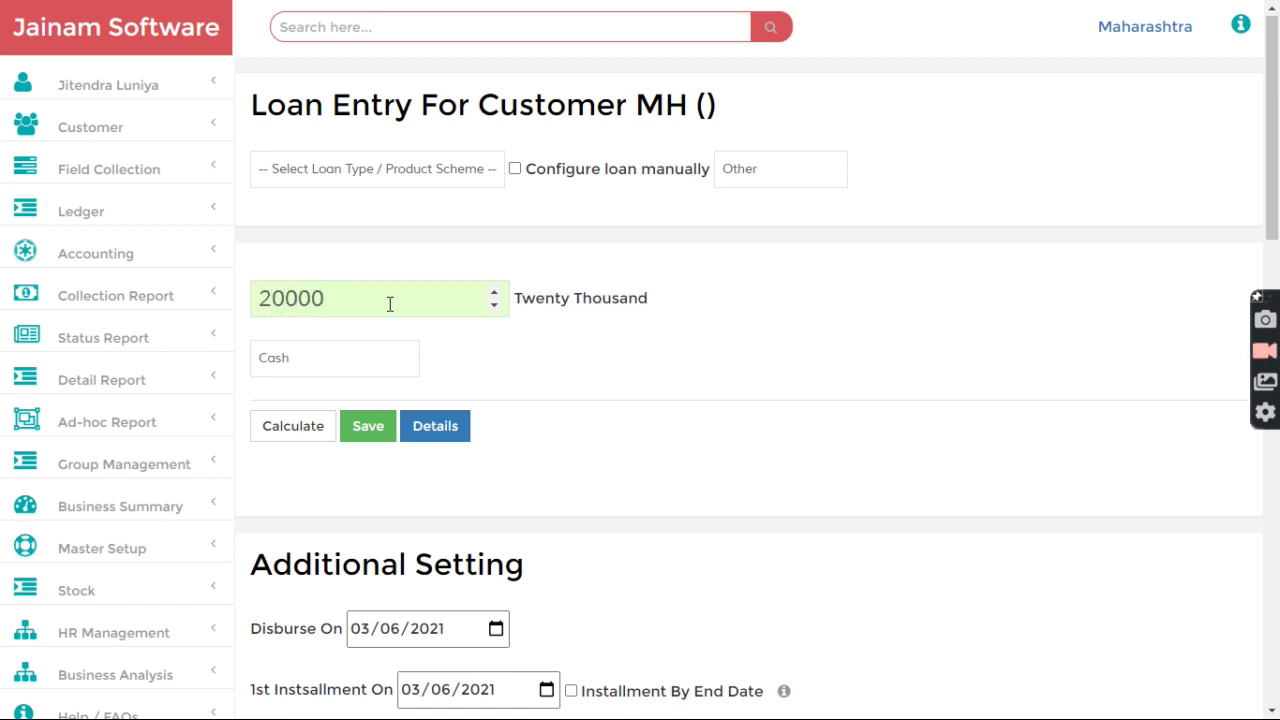
scroll(731, 274, down, 7)
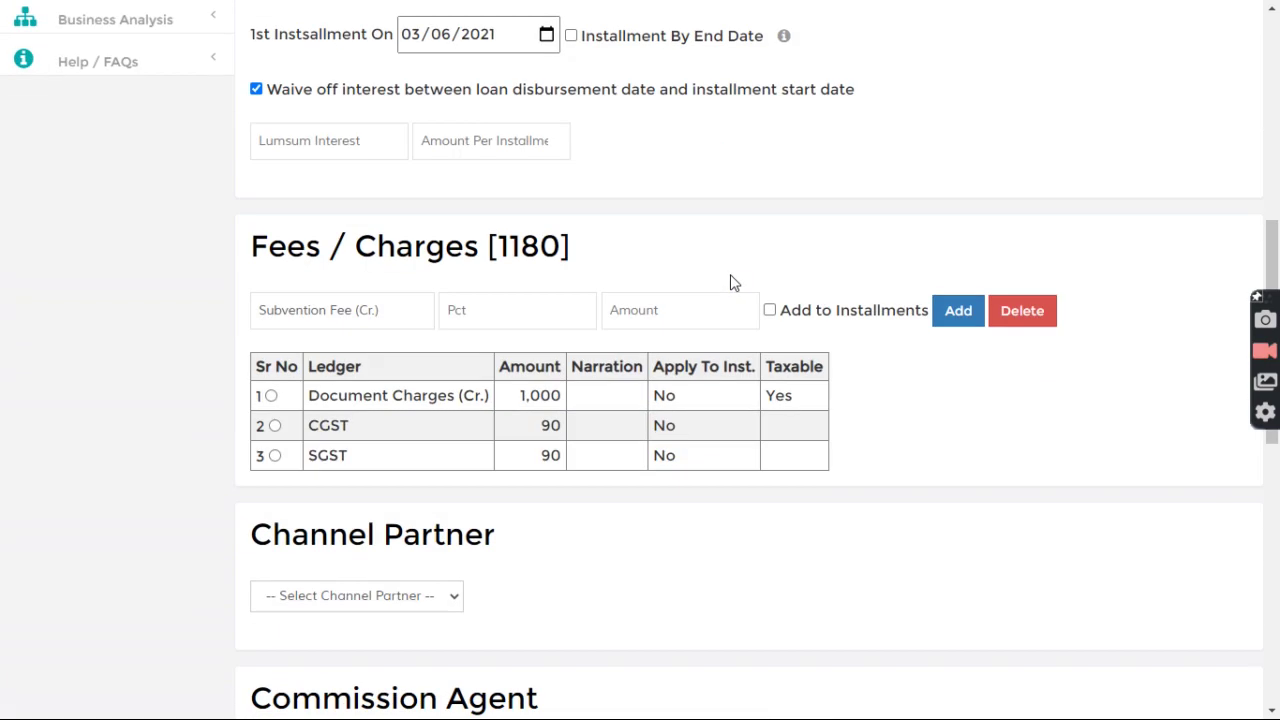
drag(519, 396, 566, 394)
click(546, 433)
double_click(546, 395)
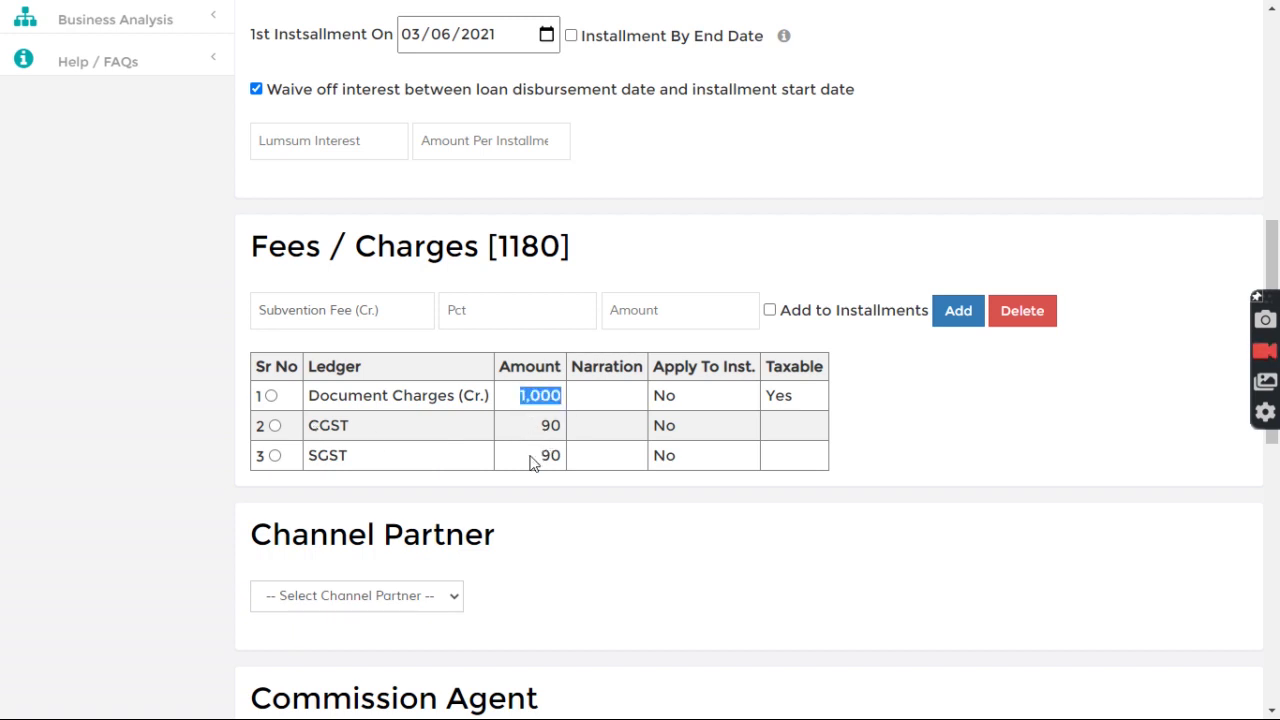
click(533, 462)
Change Customer MH's loan amount to 24500 and check how the document charge and tax amounts respond
scroll(463, 310, up, 7)
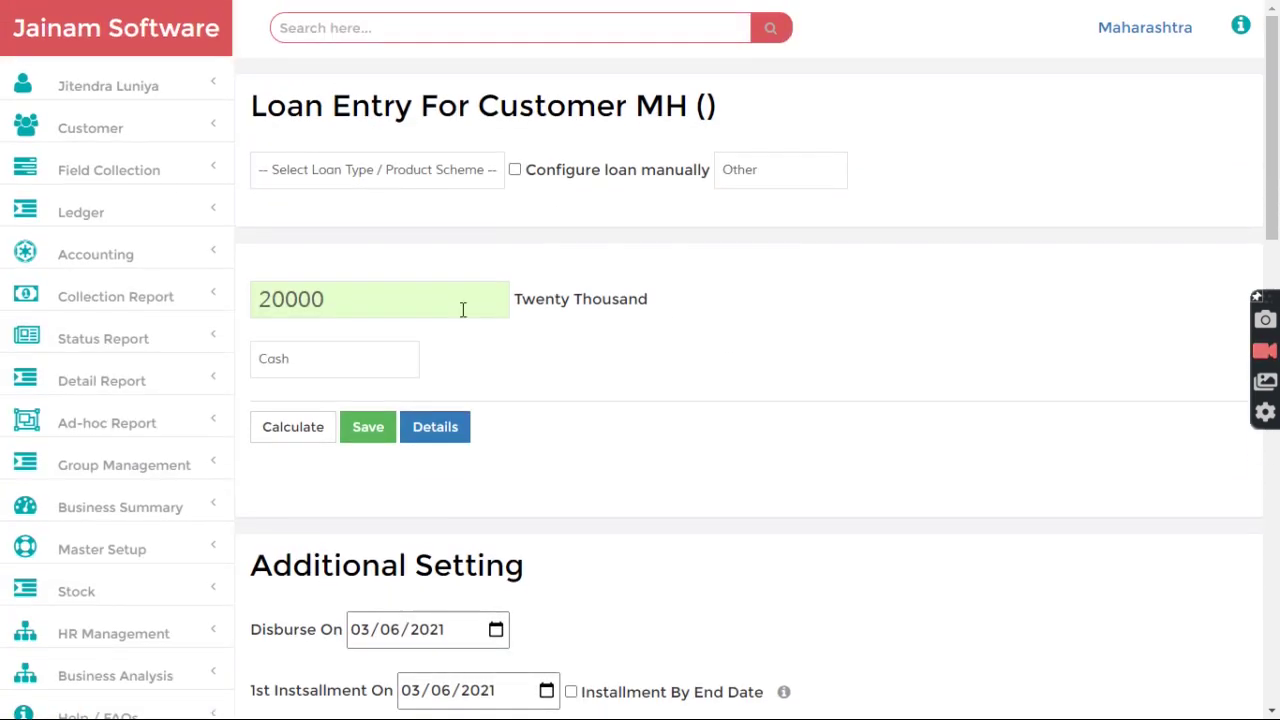
double_click(371, 298)
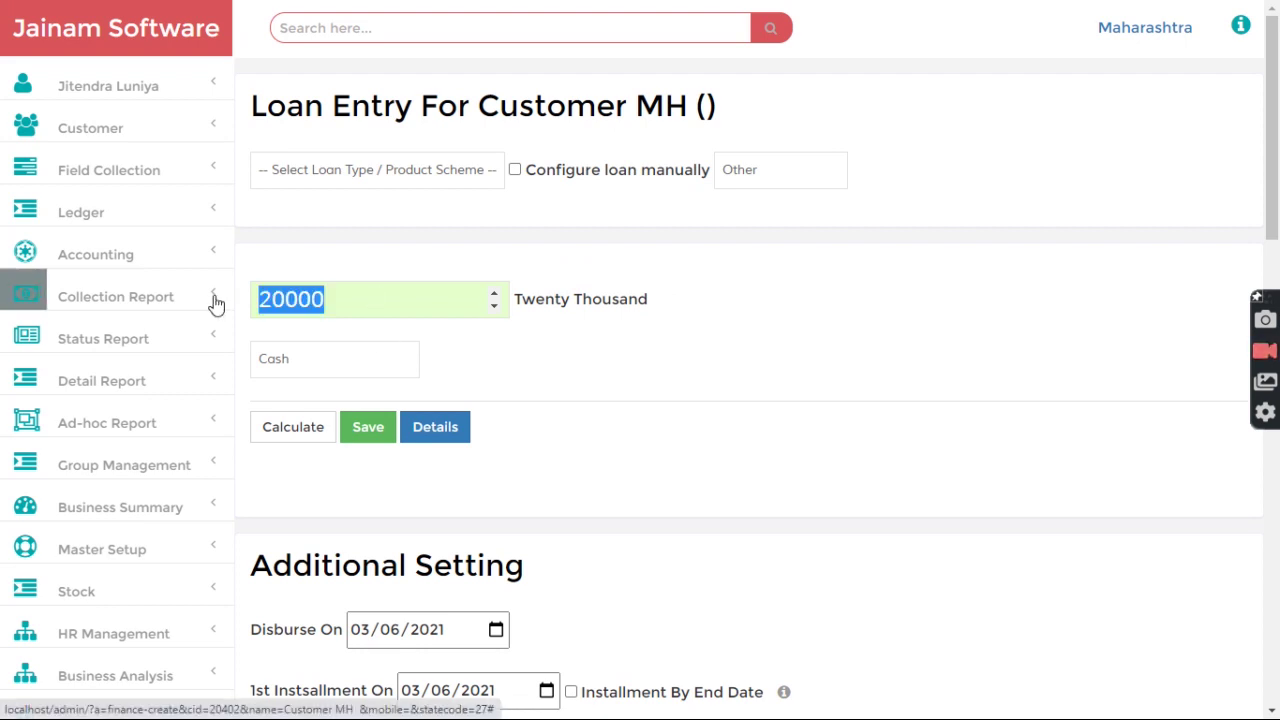
text(24500)
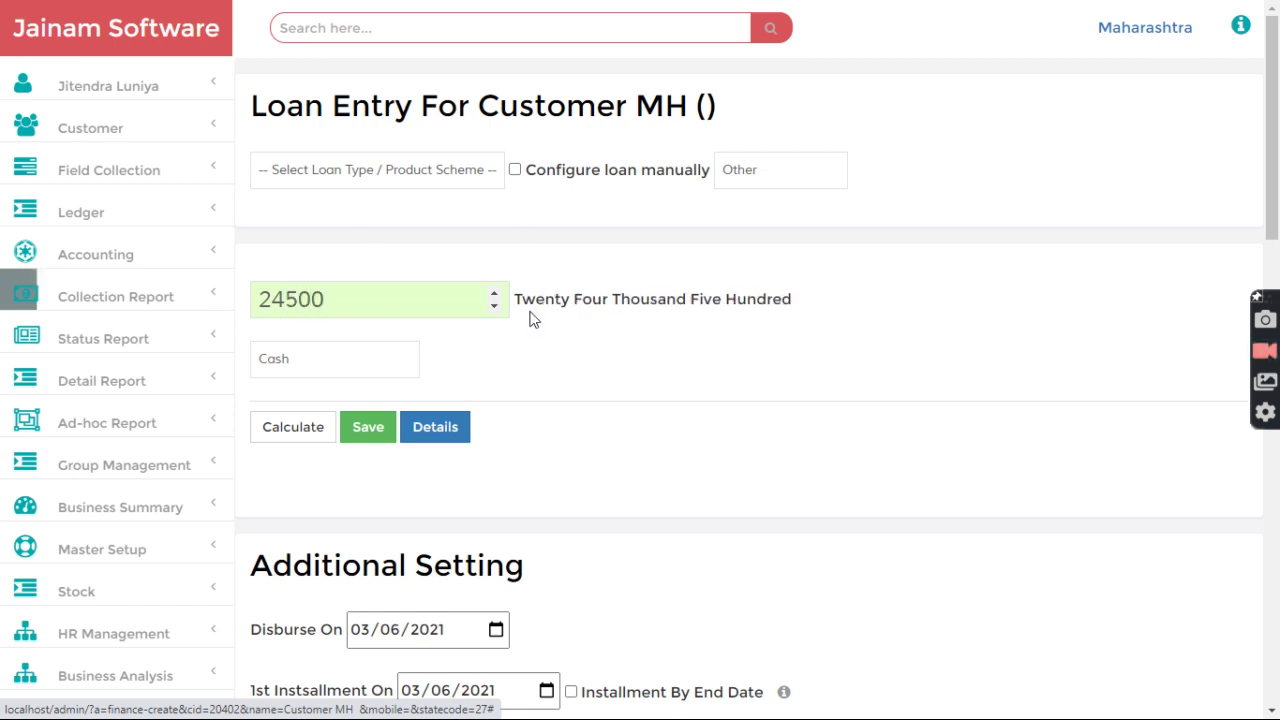
scroll(594, 451, down, 8)
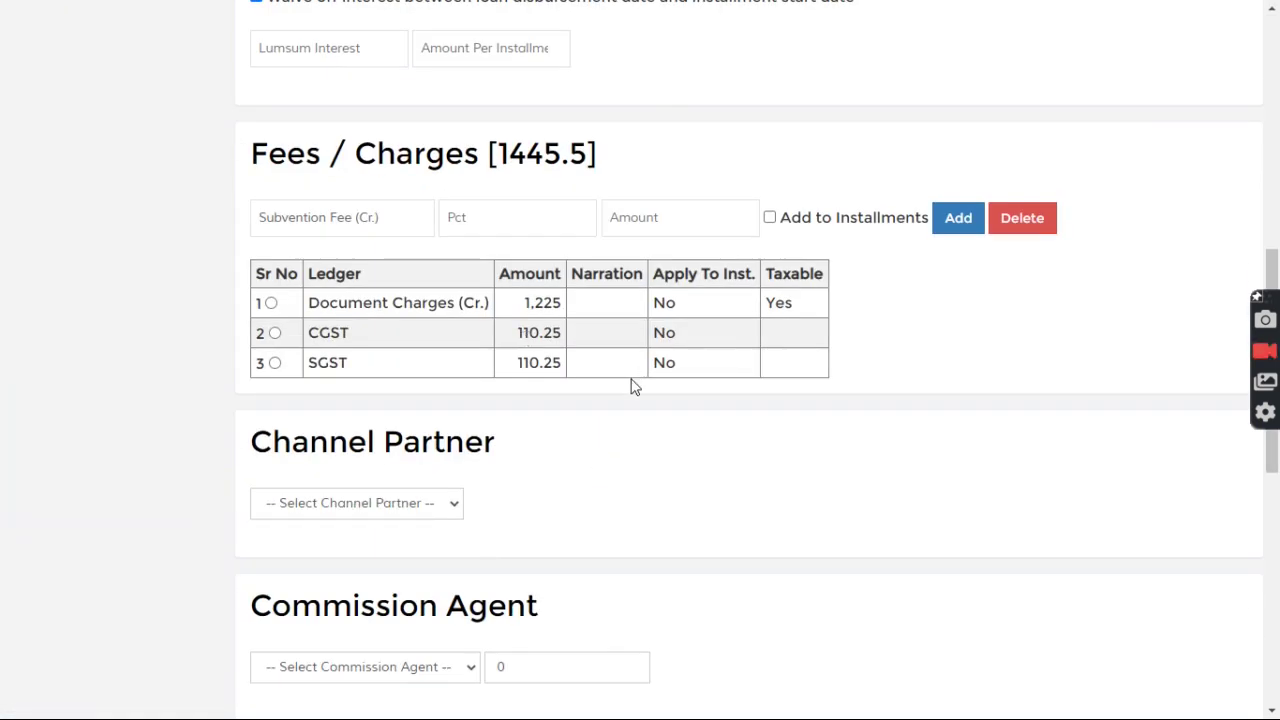
Set Customer MH's loan amount to 10000 and select 100 Days PS as the product scheme
scroll(632, 386, up, 8)
drag(391, 309, 229, 309)
text(1)
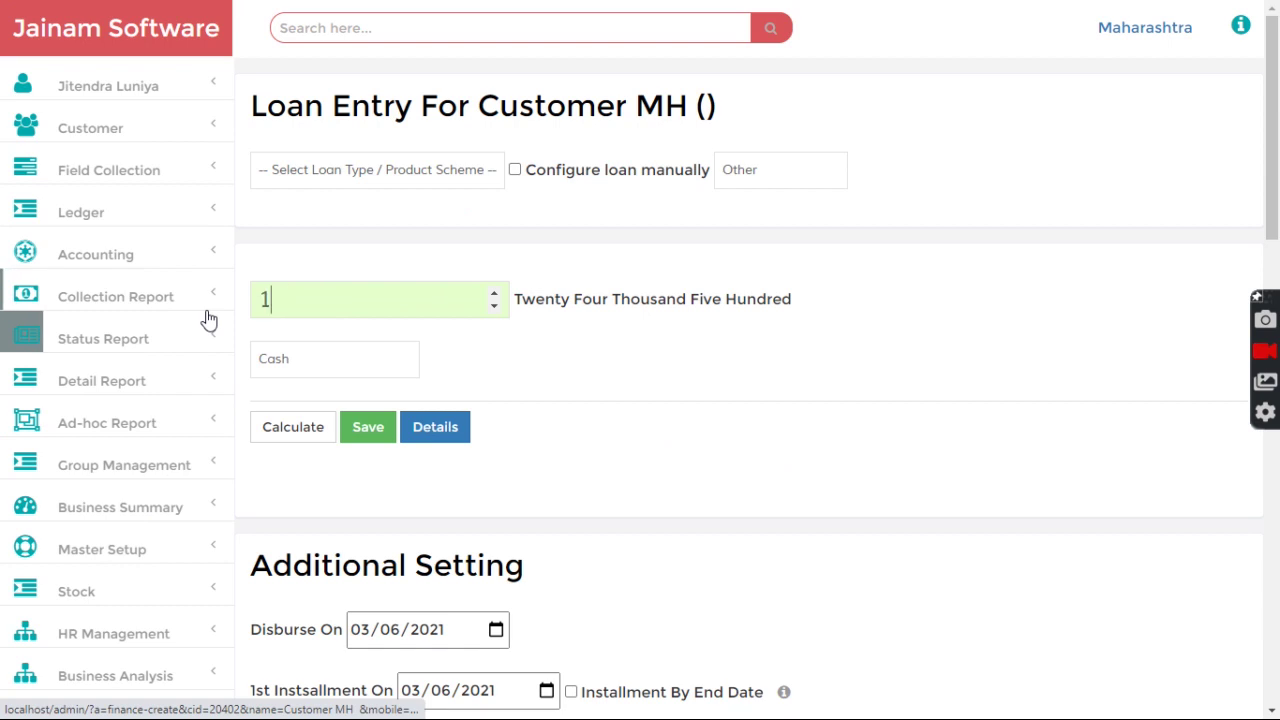
text(0000)
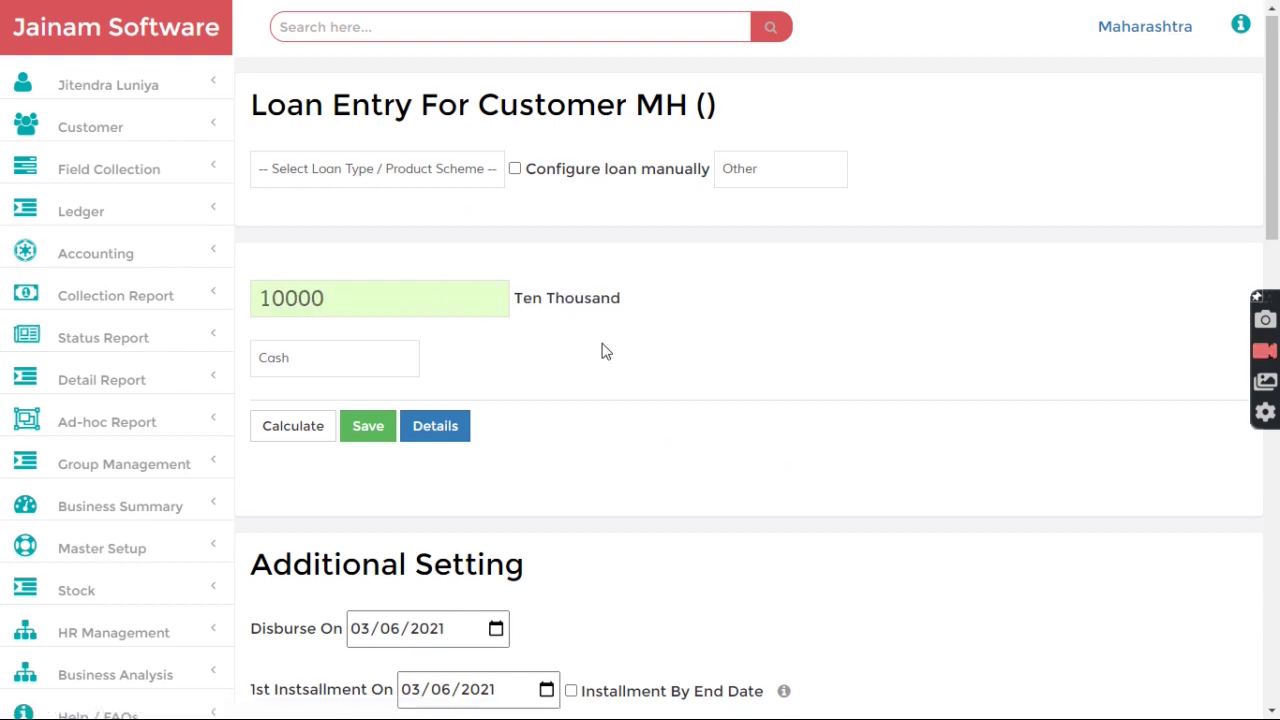
scroll(394, 289, down, 2)
scroll(435, 300, up, 2)
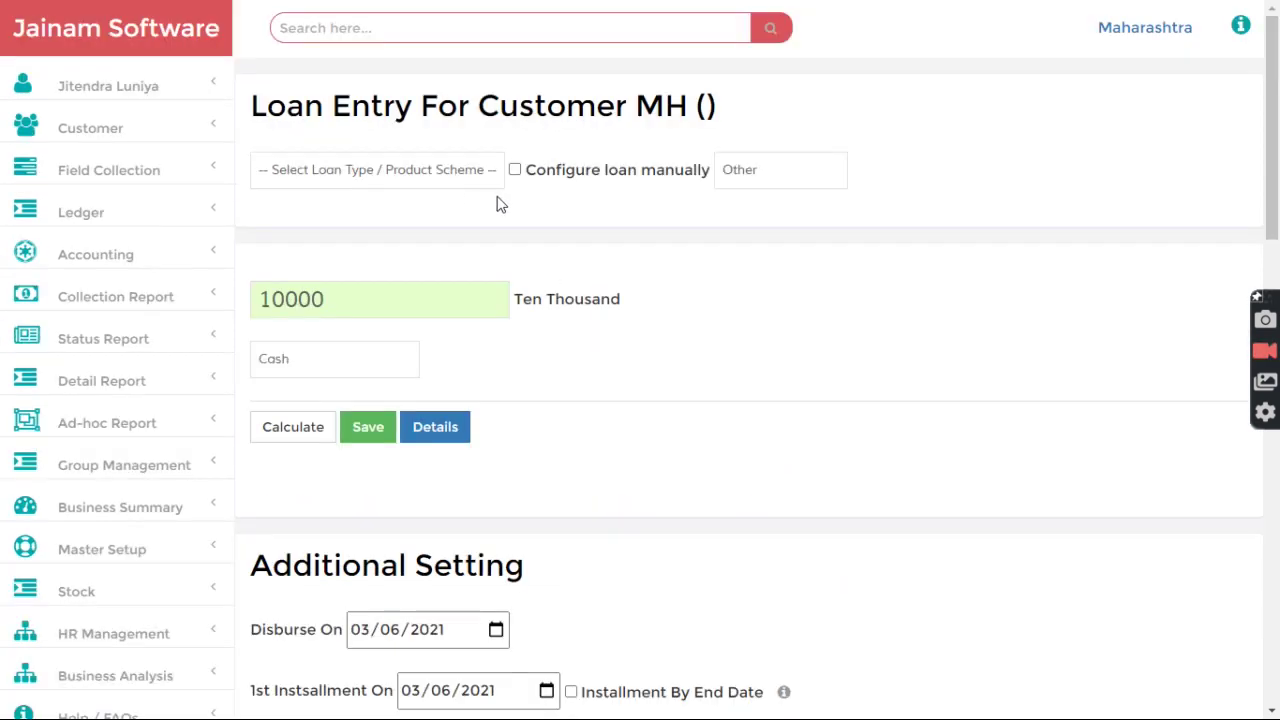
click(450, 172)
click(405, 213)
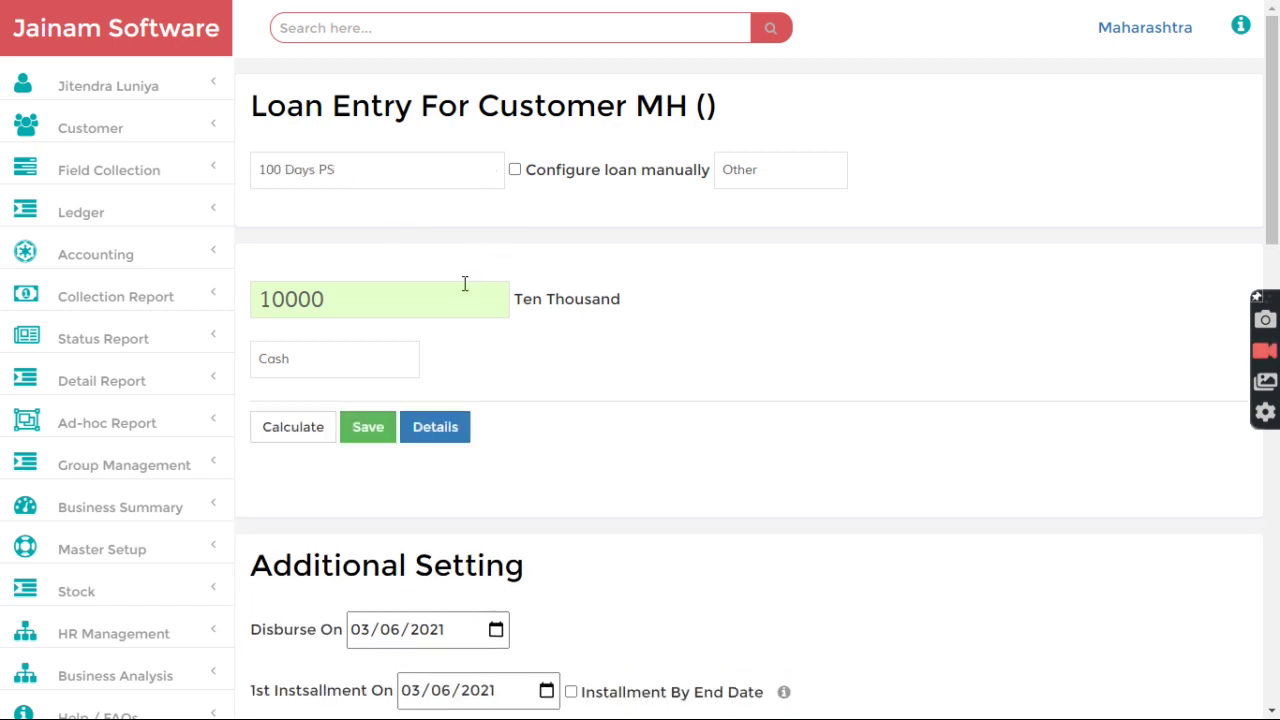
Calculate Customer MH's loan and compare the payout amount with the total of the fees and charges
scroll(586, 417, down, 5)
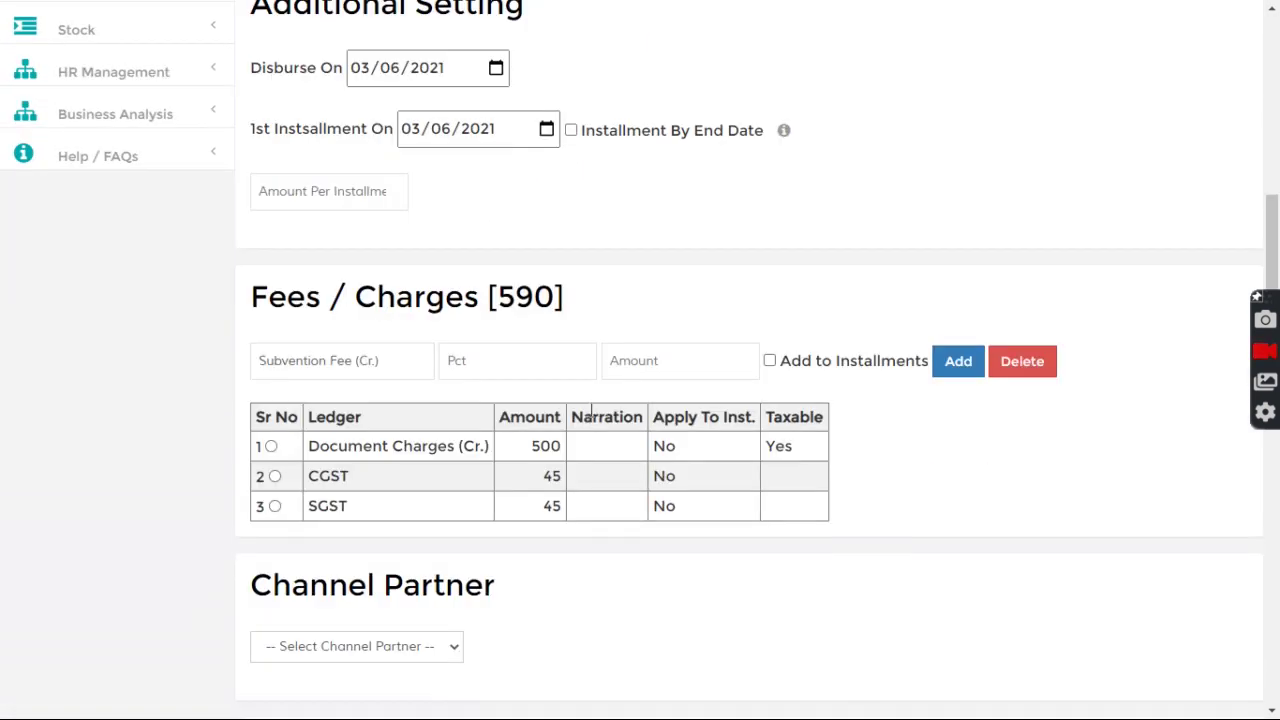
scroll(557, 380, up, 5)
click(290, 430)
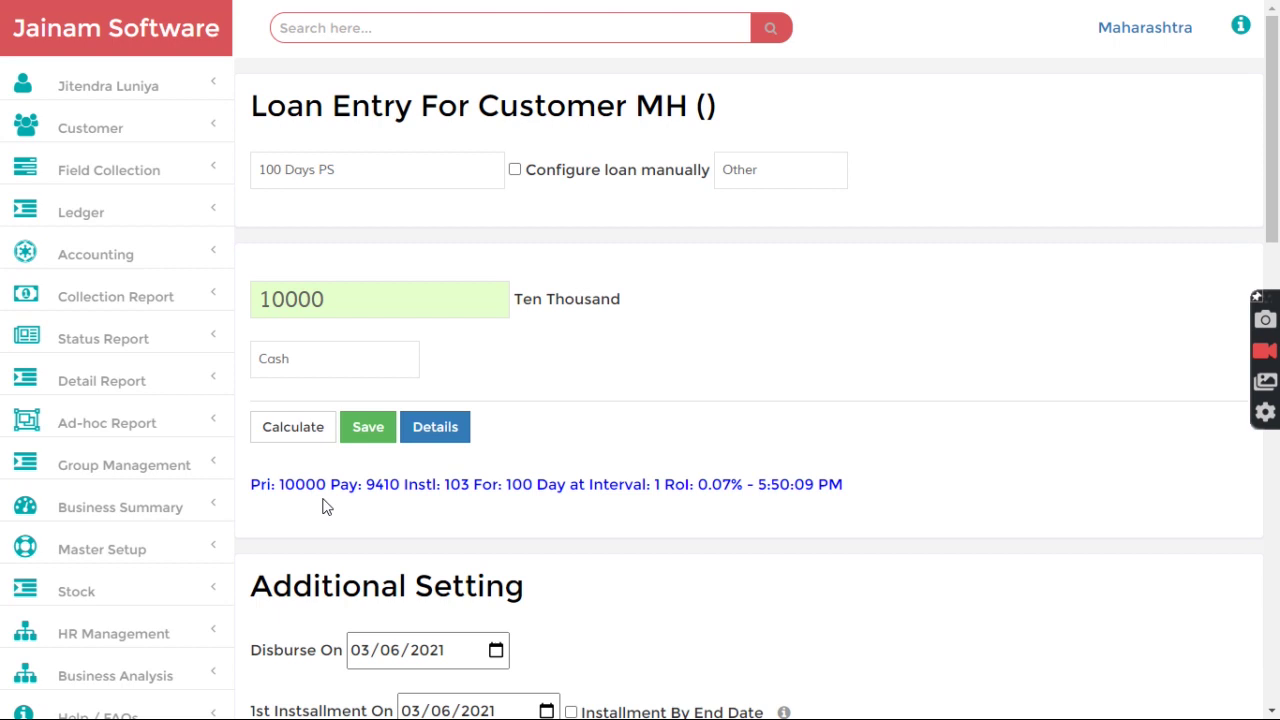
drag(366, 490, 405, 500)
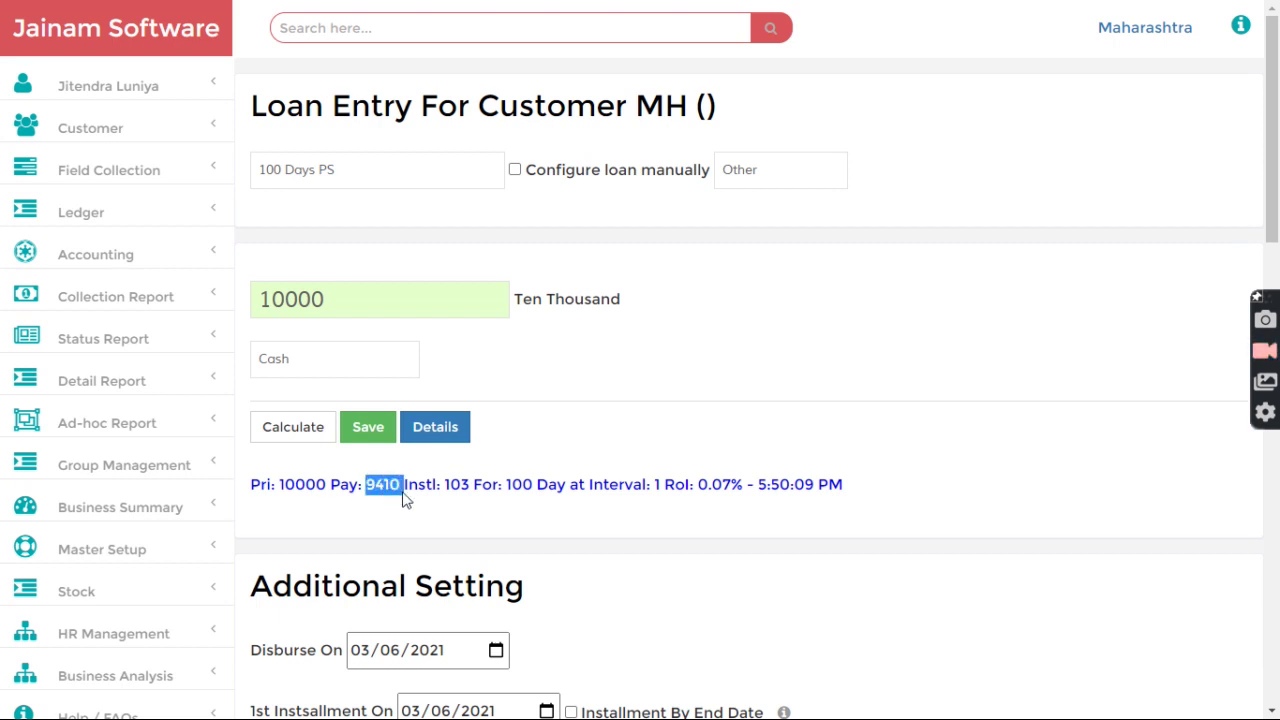
click(386, 511)
scroll(405, 518, down, 4)
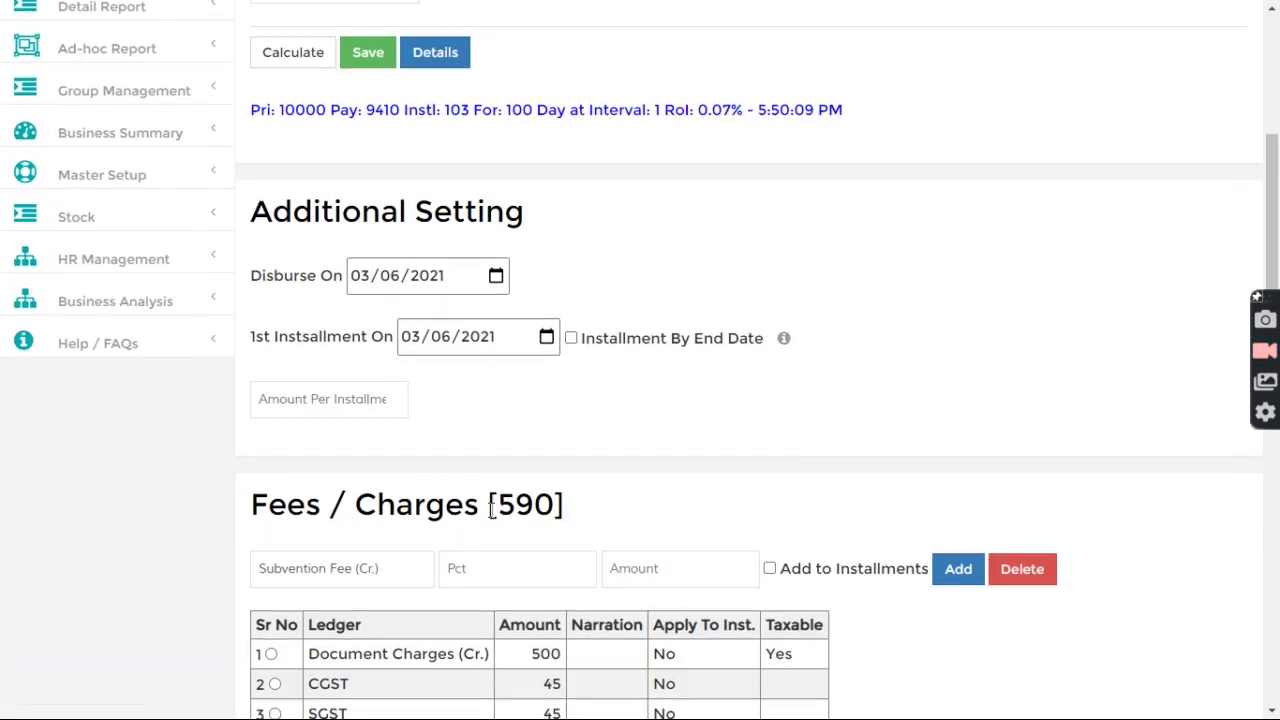
drag(490, 505, 558, 506)
scroll(560, 497, up, 3)
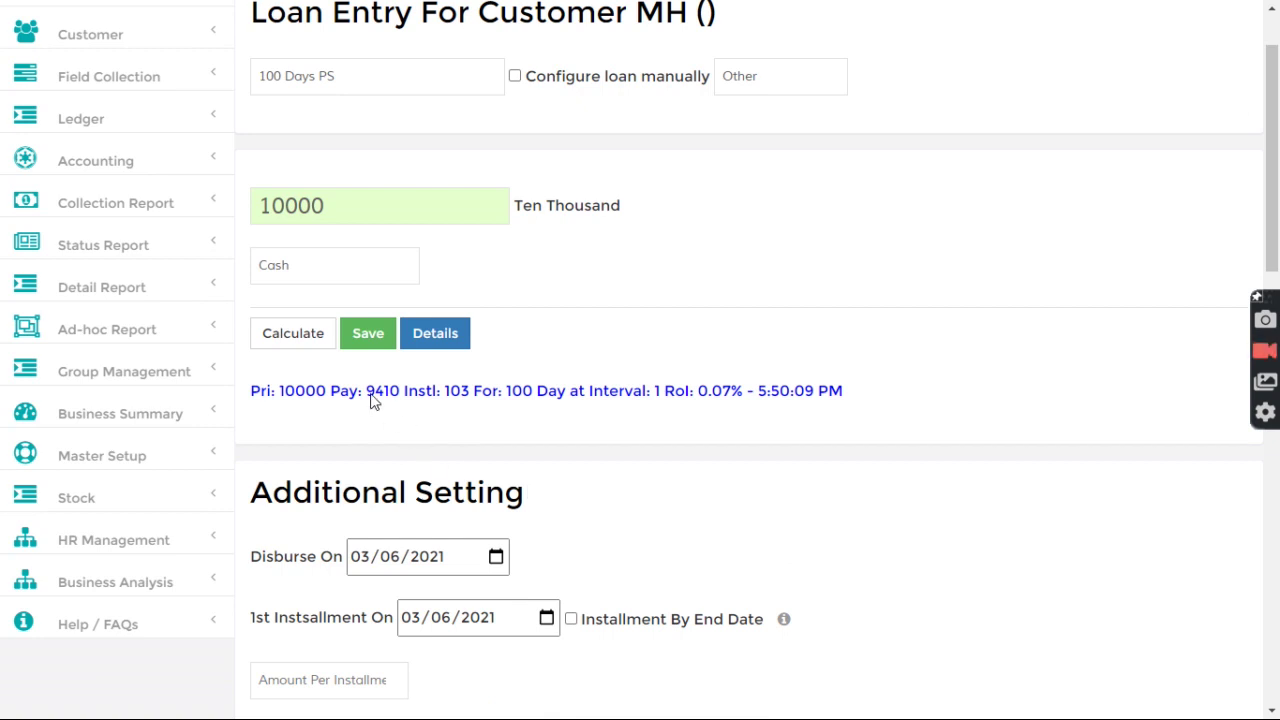
Save the loan entry for Customer MH
click(366, 334)
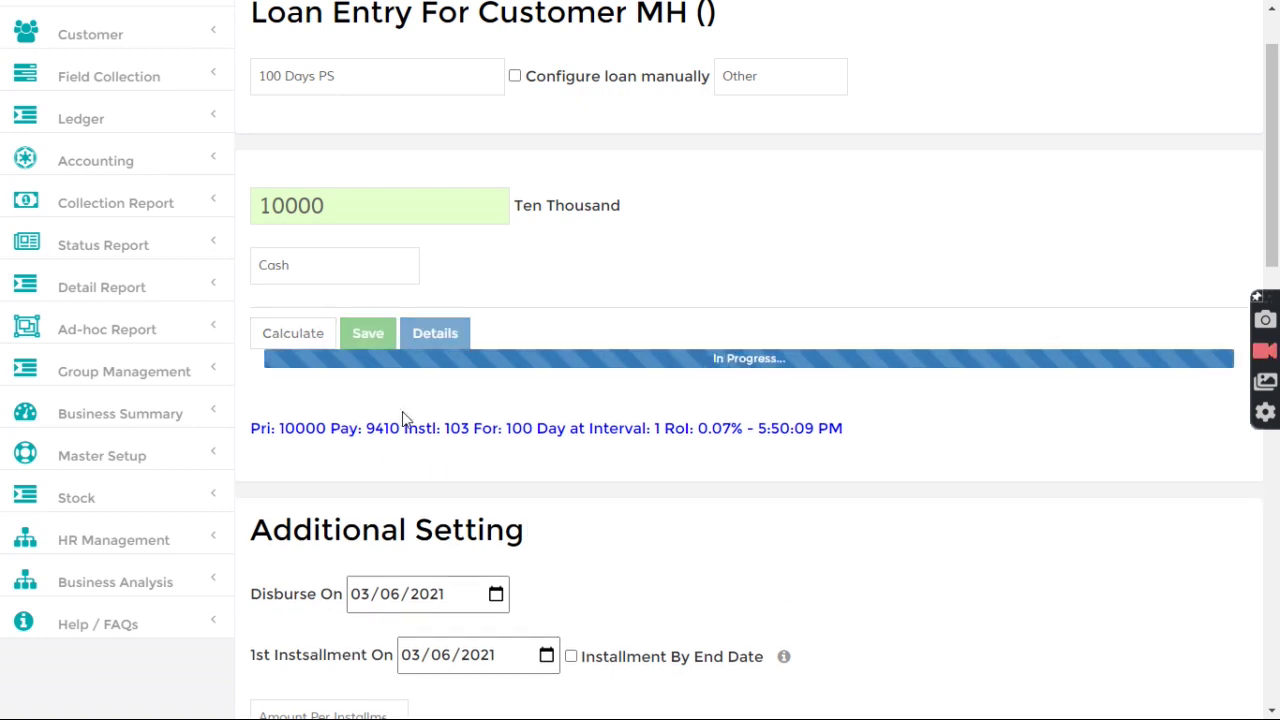
drag(252, 392, 320, 392)
click(386, 393)
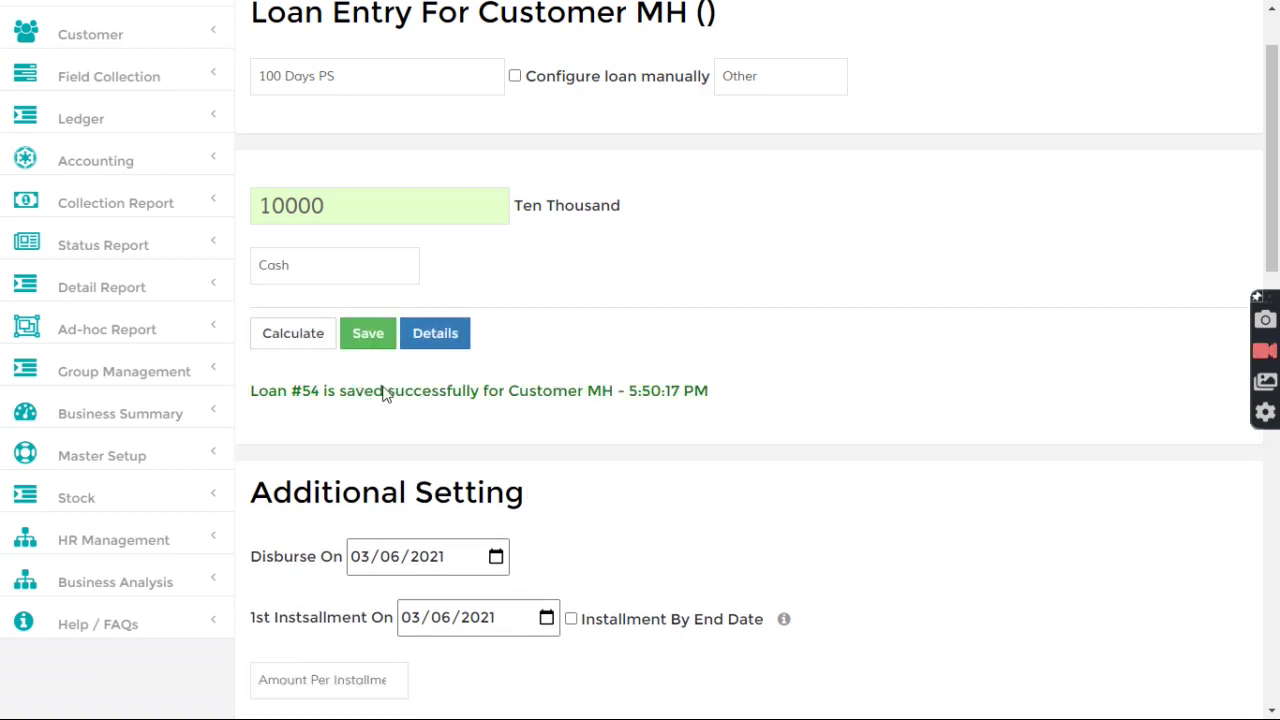
Search the records for "cust" and open a loan entry for Customer KA
scroll(418, 428, up, 1)
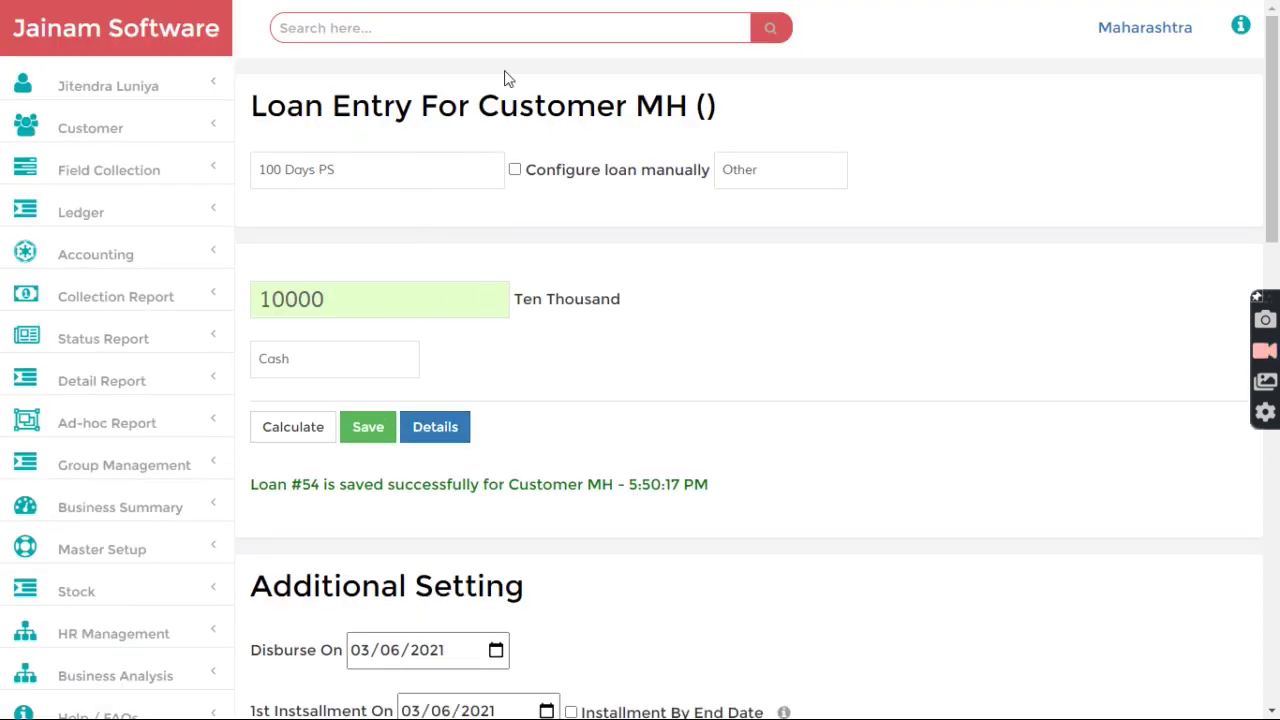
click(461, 23)
text(cust)
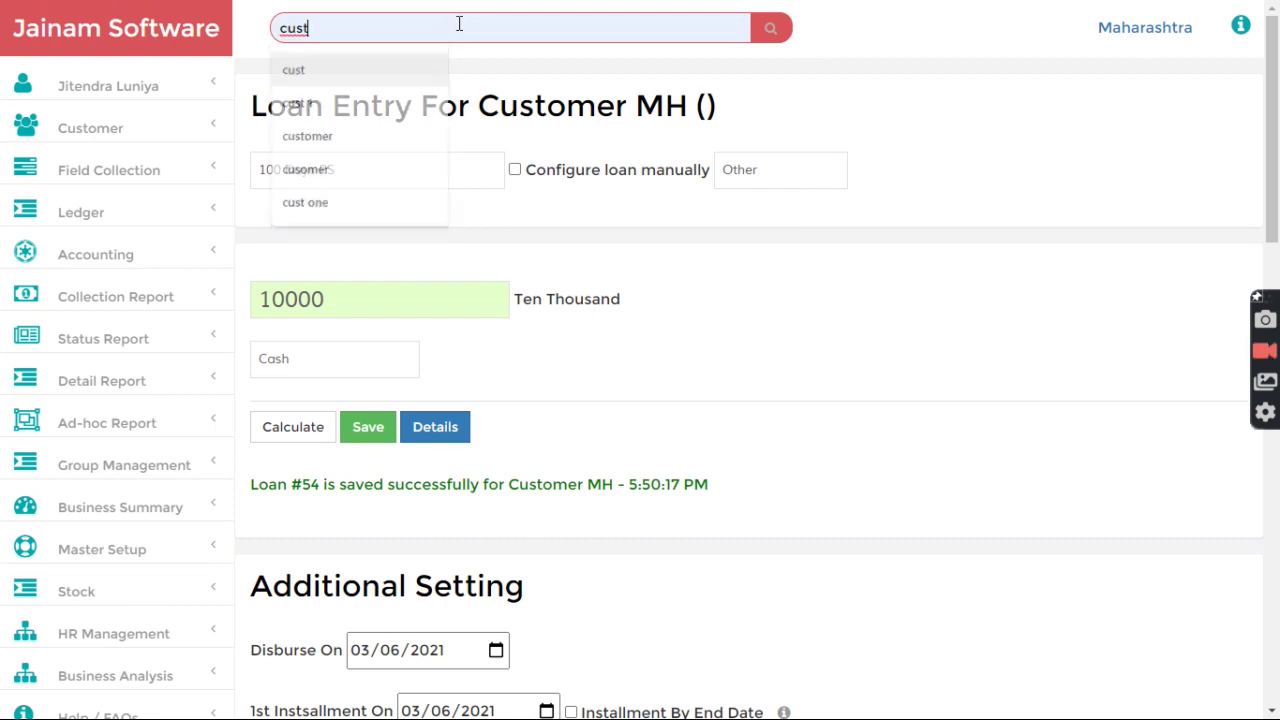
key(Return)
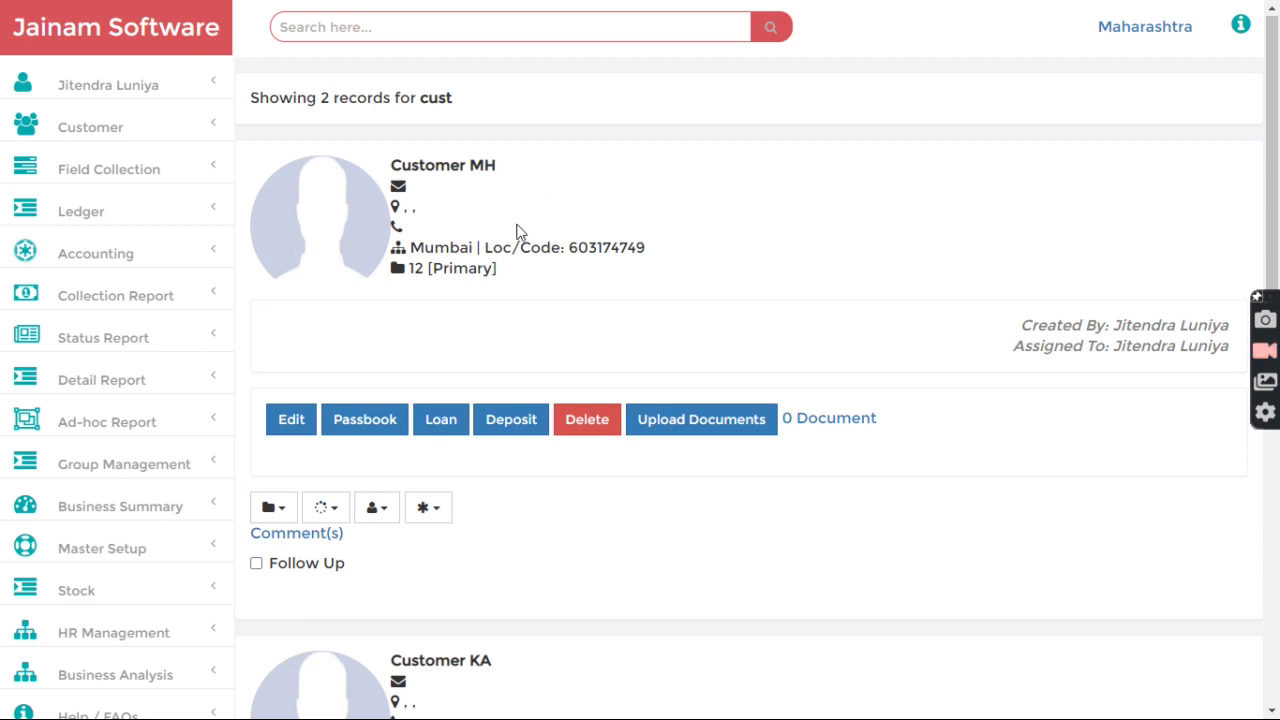
scroll(517, 234, down, 5)
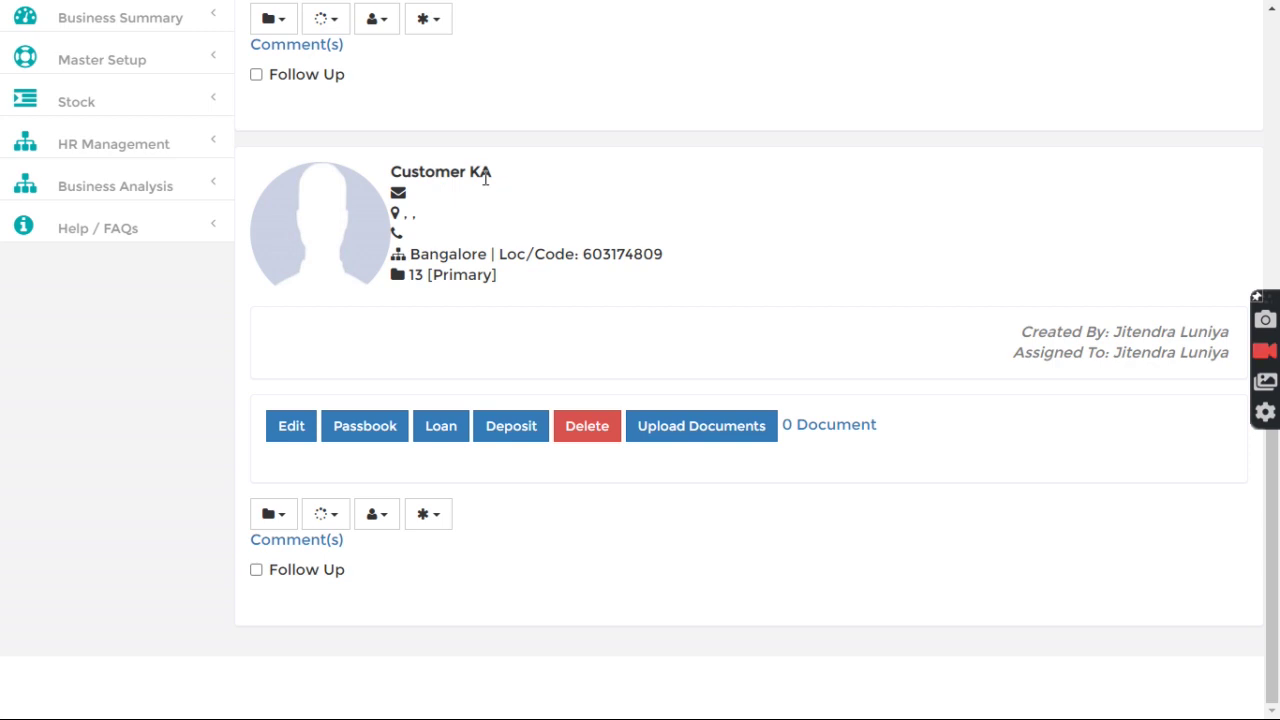
click(440, 428)
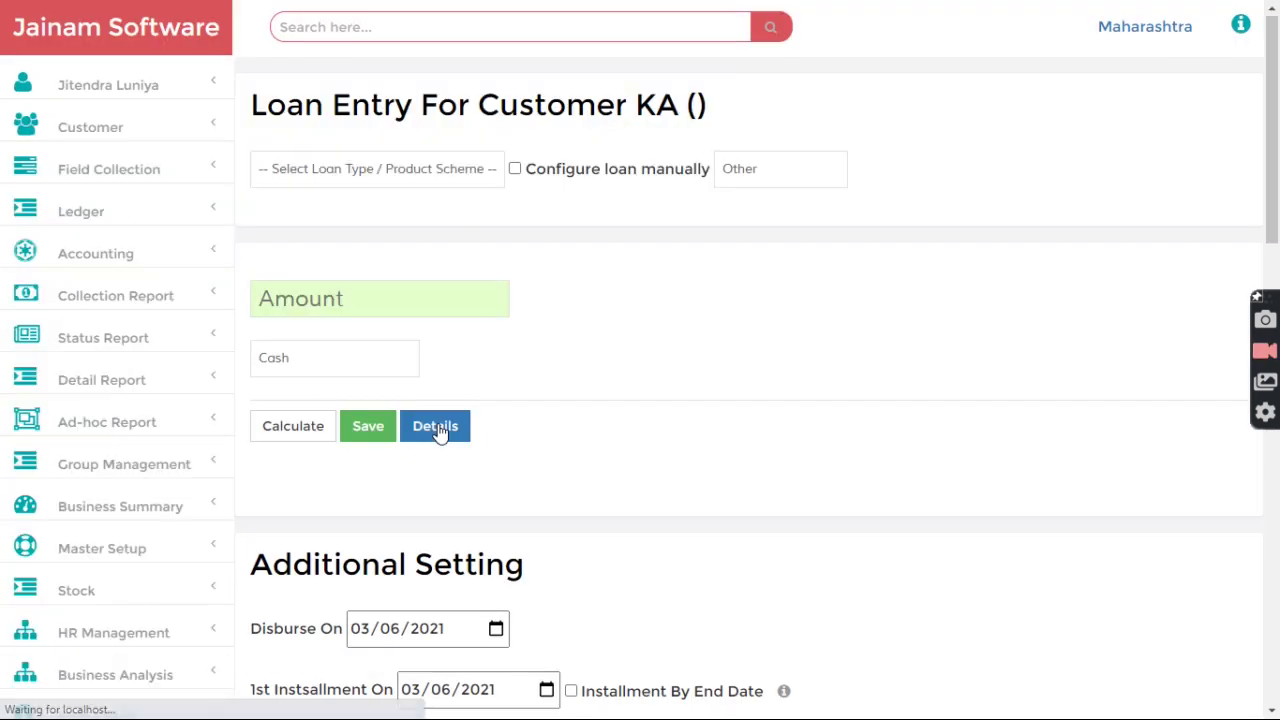
Examine which tax ledger is listed under the fees and charges of Customer KA's loan entry
scroll(530, 380, down, 3)
scroll(528, 396, down, 2)
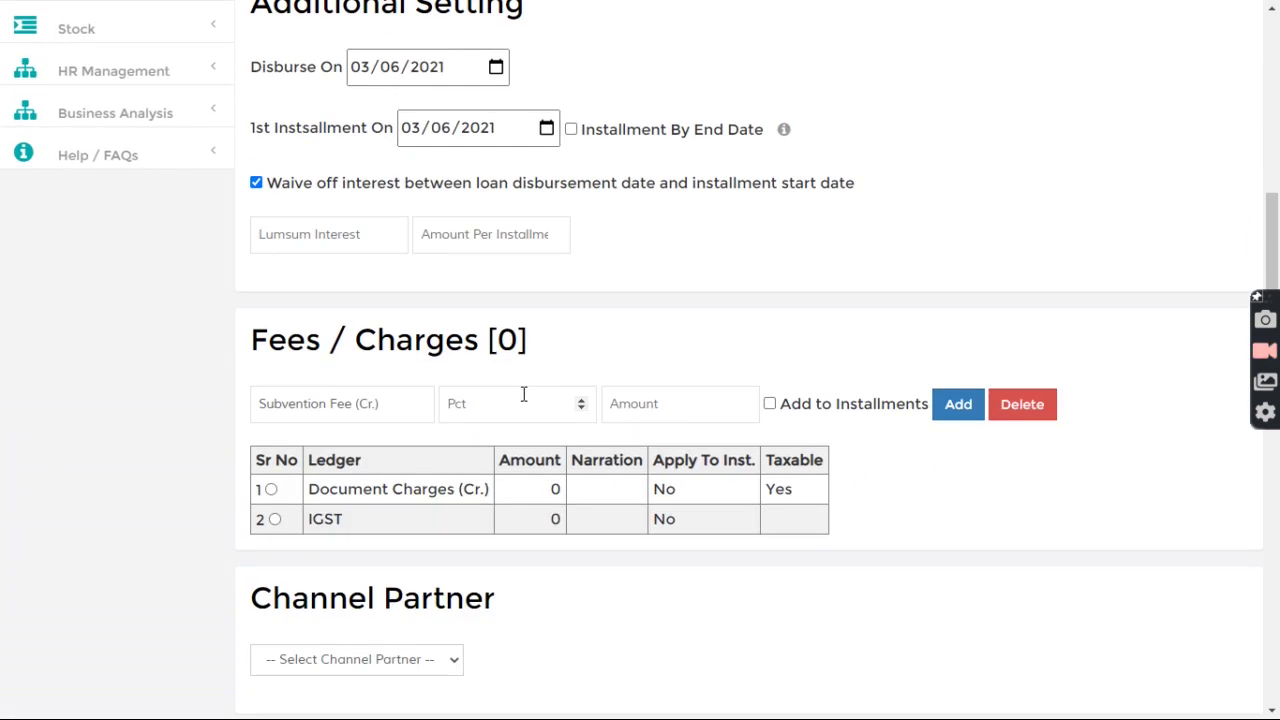
drag(310, 527, 349, 528)
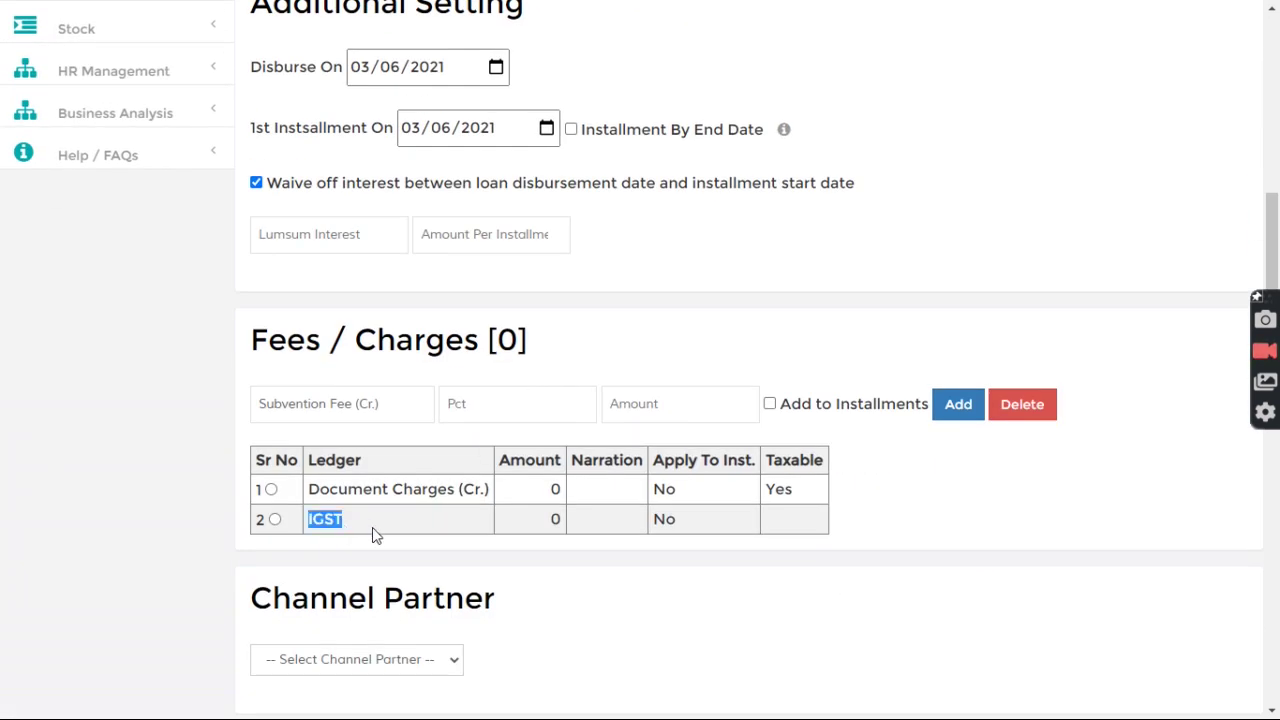
Select 100 Days PS as the product scheme for Customer KA's loan and set the amount to 10000
scroll(372, 530, up, 4)
scroll(372, 527, up, 1)
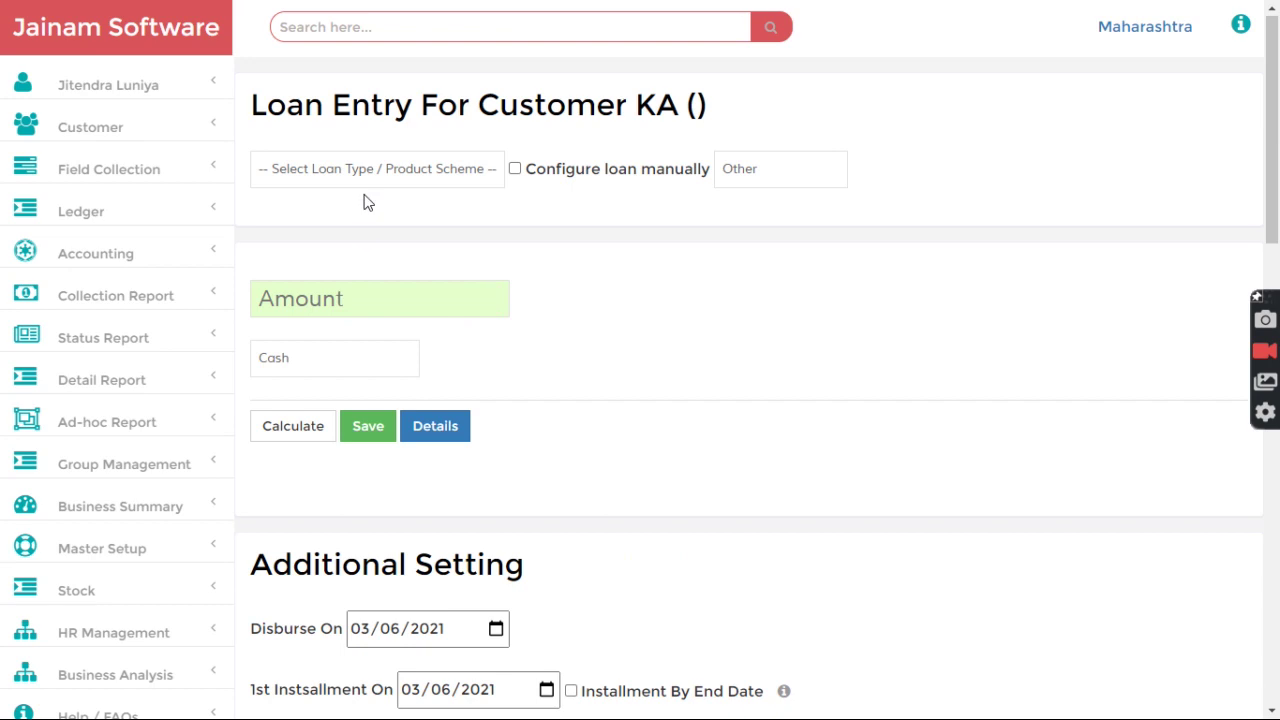
click(371, 168)
click(333, 213)
click(328, 298)
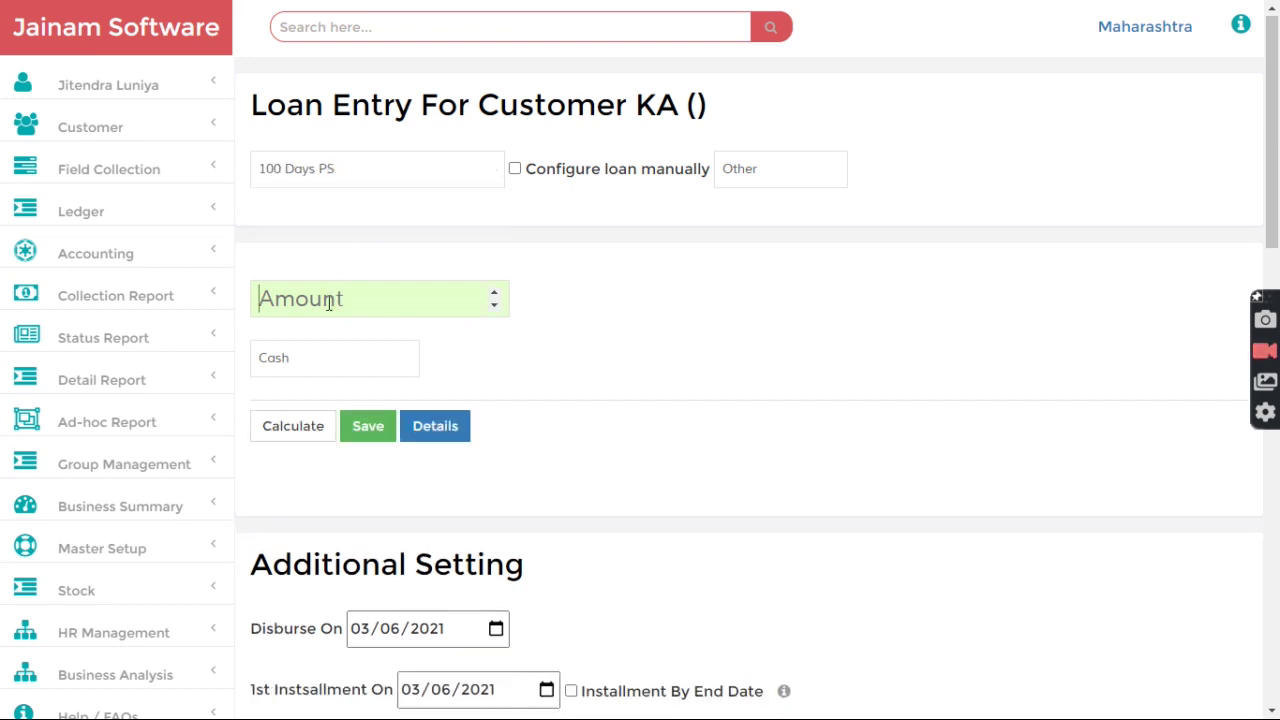
text(10000)
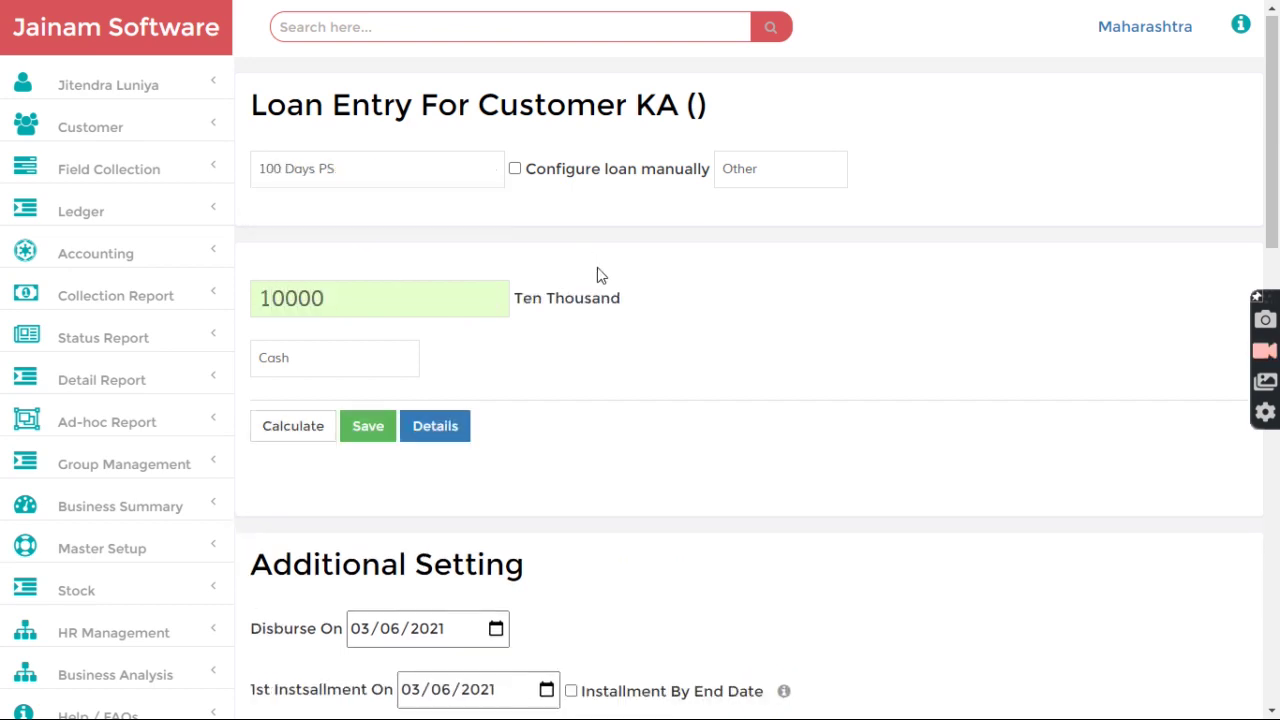
Check the document charge and IGST amounts under the fees of Customer KA's loan entry
scroll(598, 272, down, 6)
drag(532, 455, 565, 460)
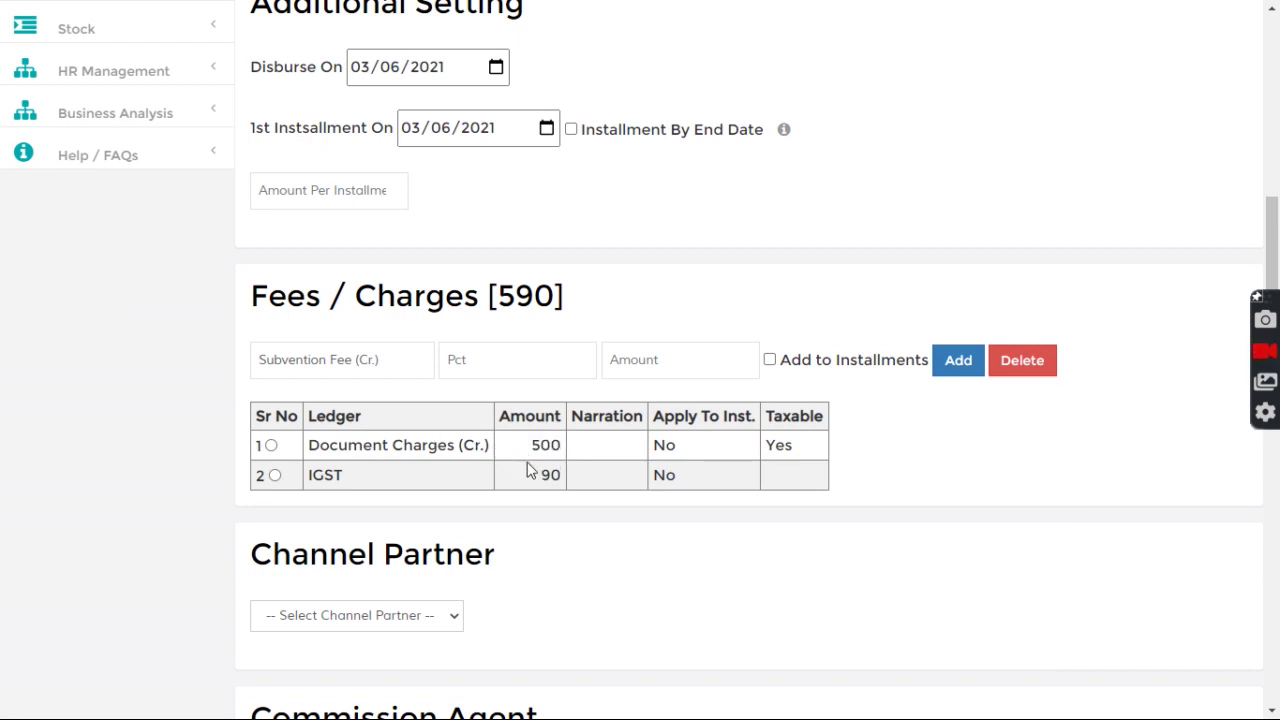
drag(543, 479, 556, 478)
click(544, 474)
Calculate and save the loan entry for Customer KA, and return to the home page
scroll(565, 460, up, 4)
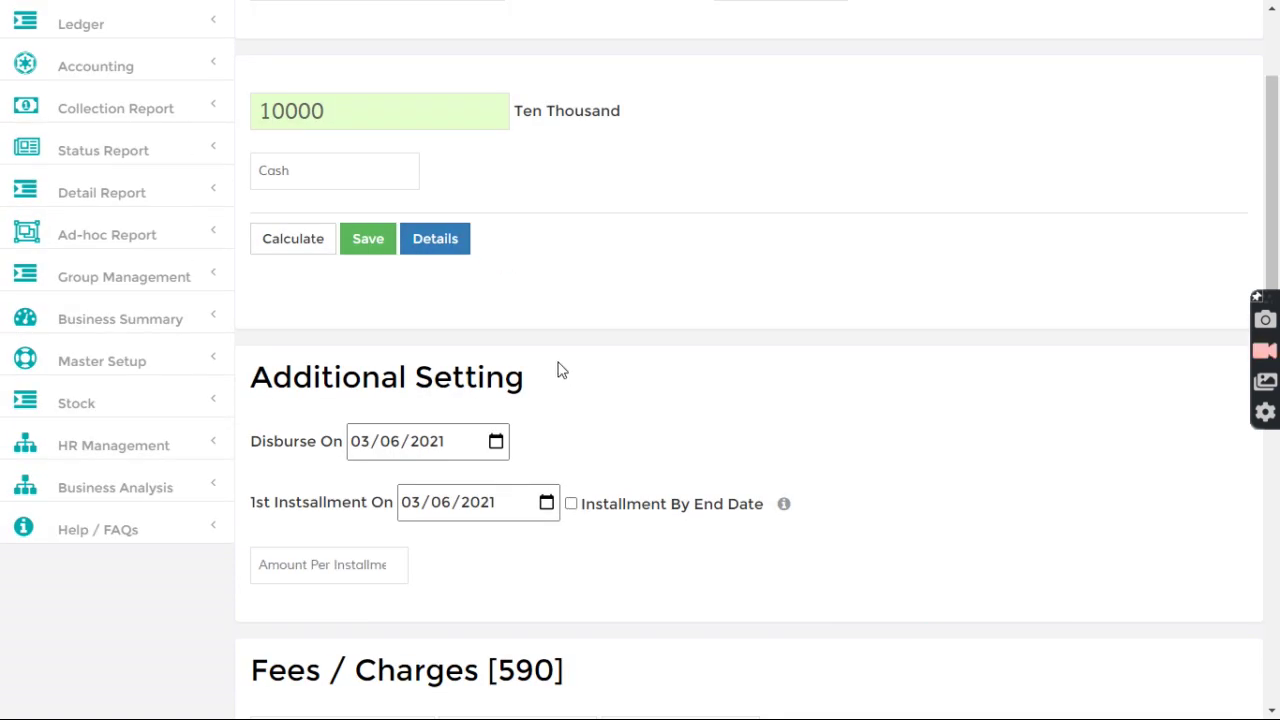
click(290, 250)
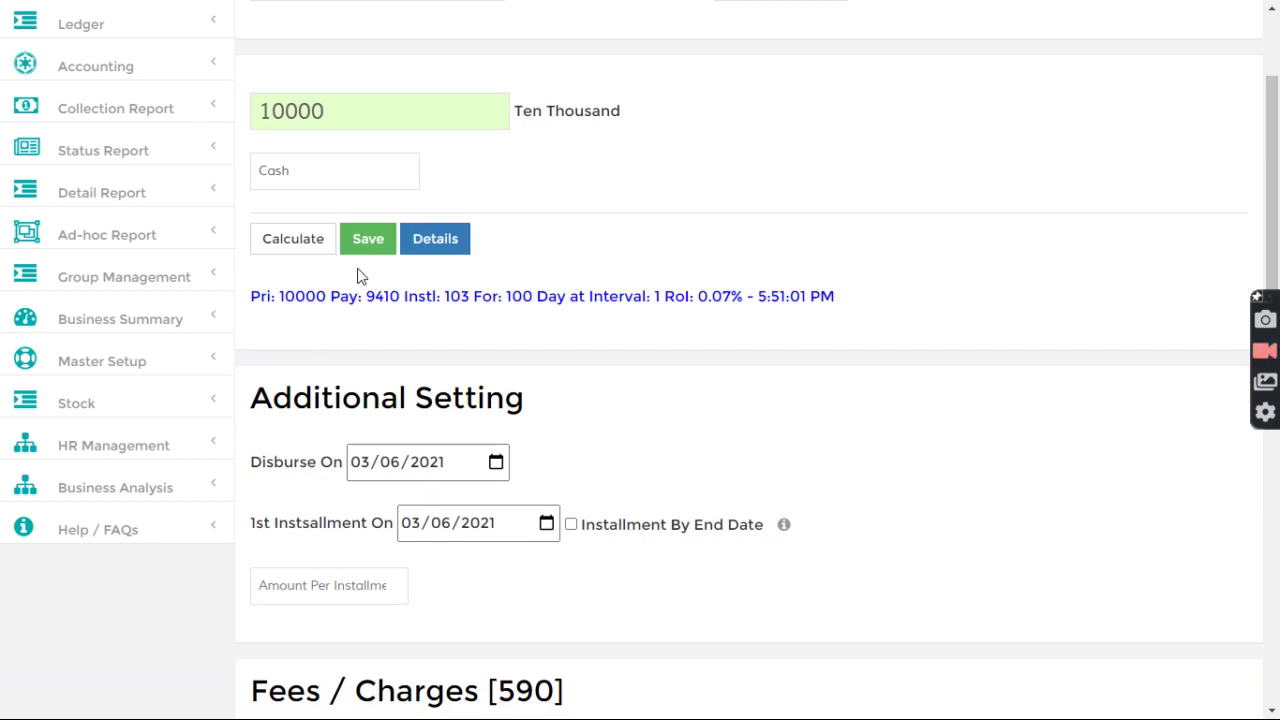
click(370, 244)
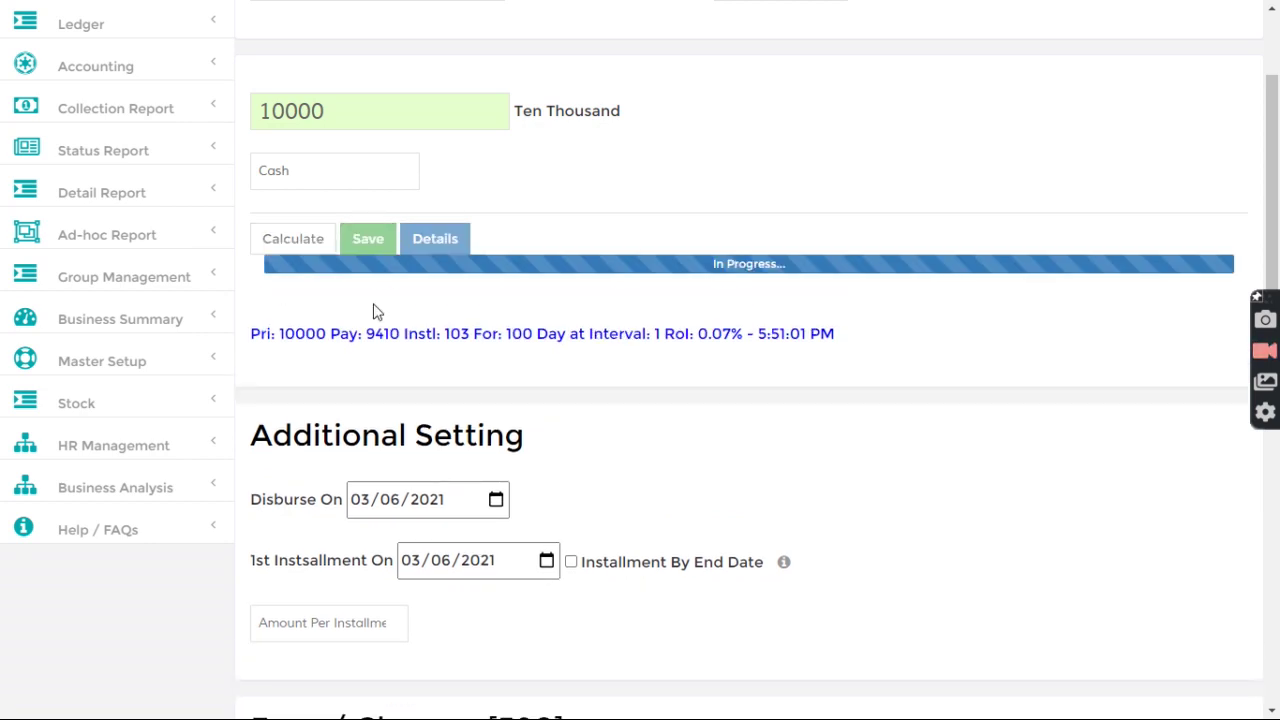
scroll(428, 362, up, 2)
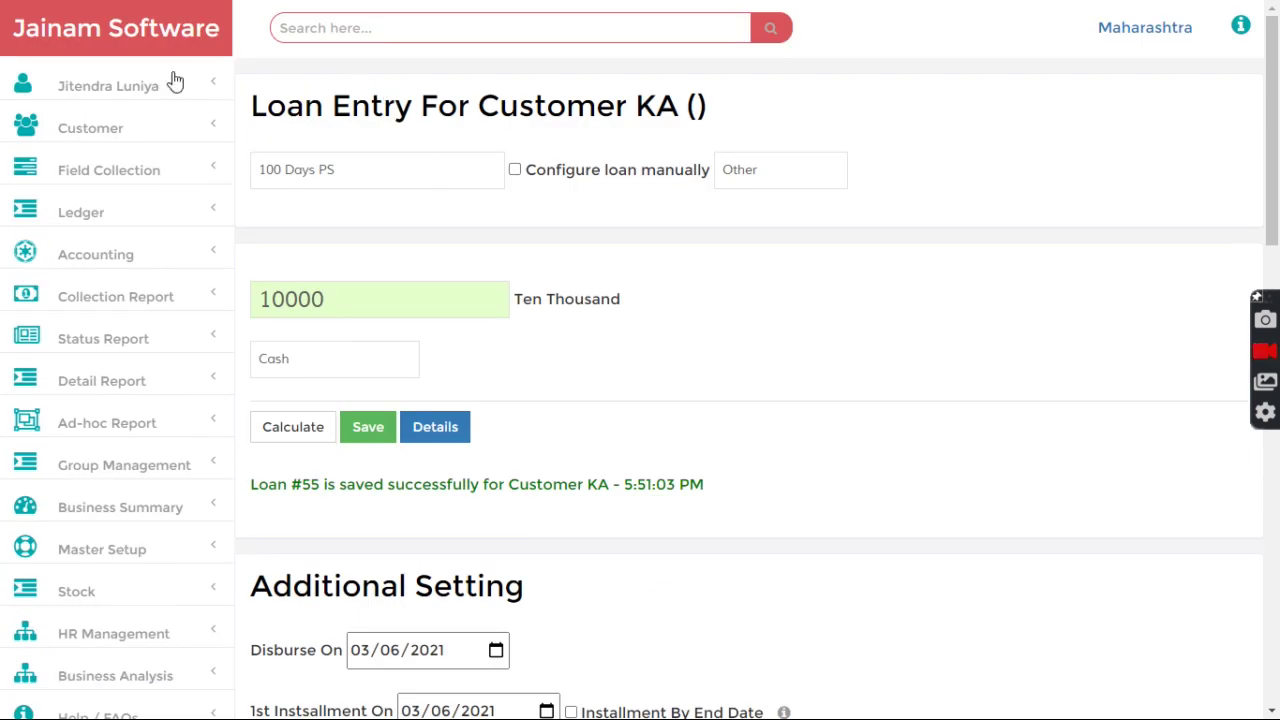
click(117, 31)
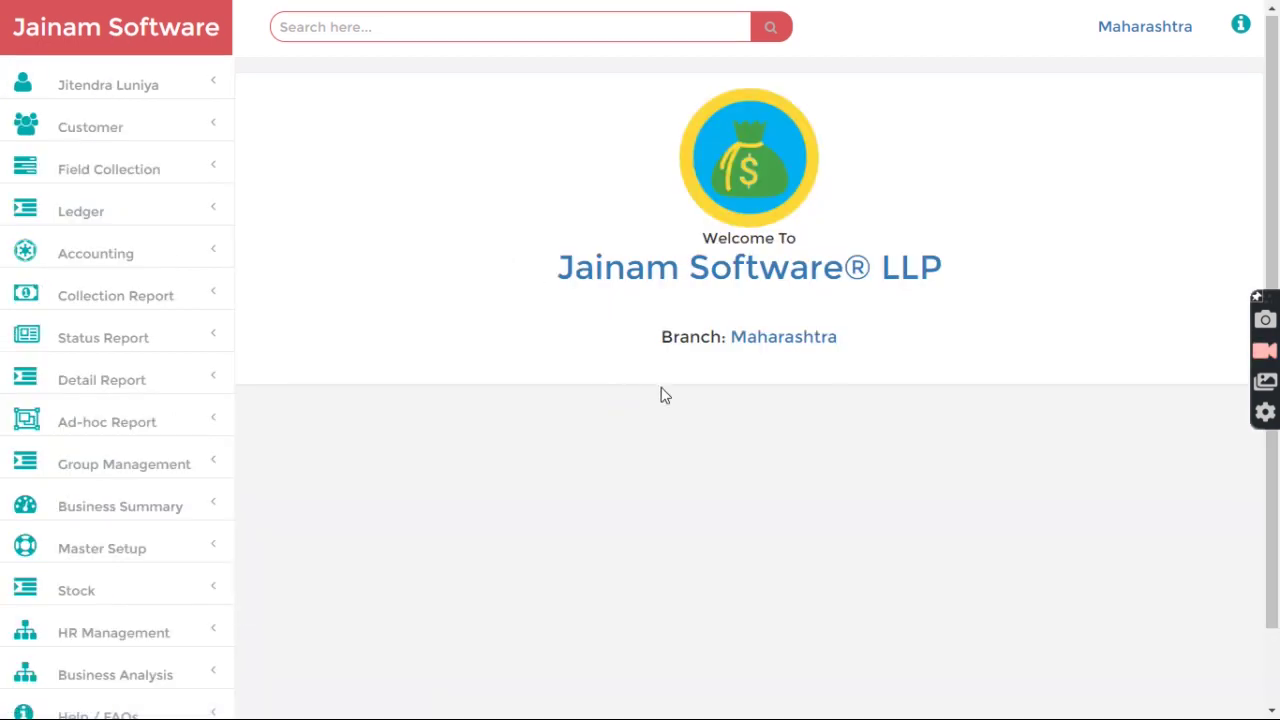
Set the current branch to Karnatak and reload the home page
click(783, 340)
click(560, 180)
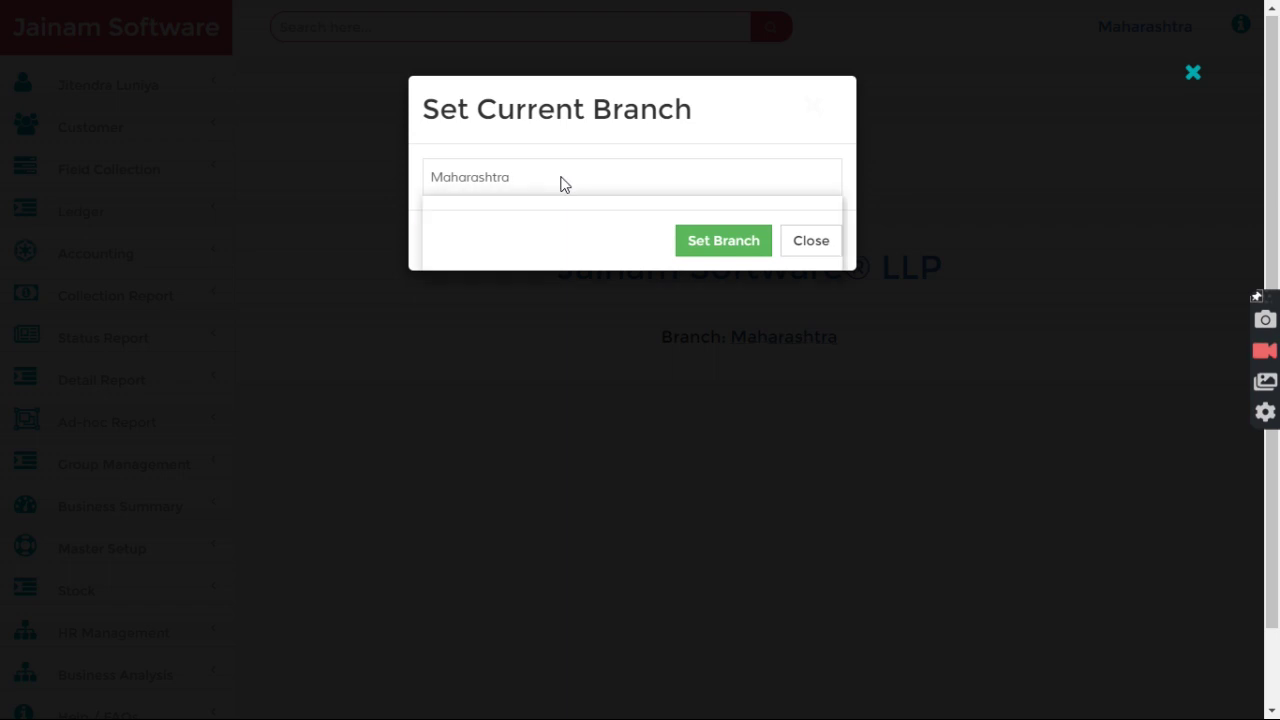
click(480, 272)
click(710, 242)
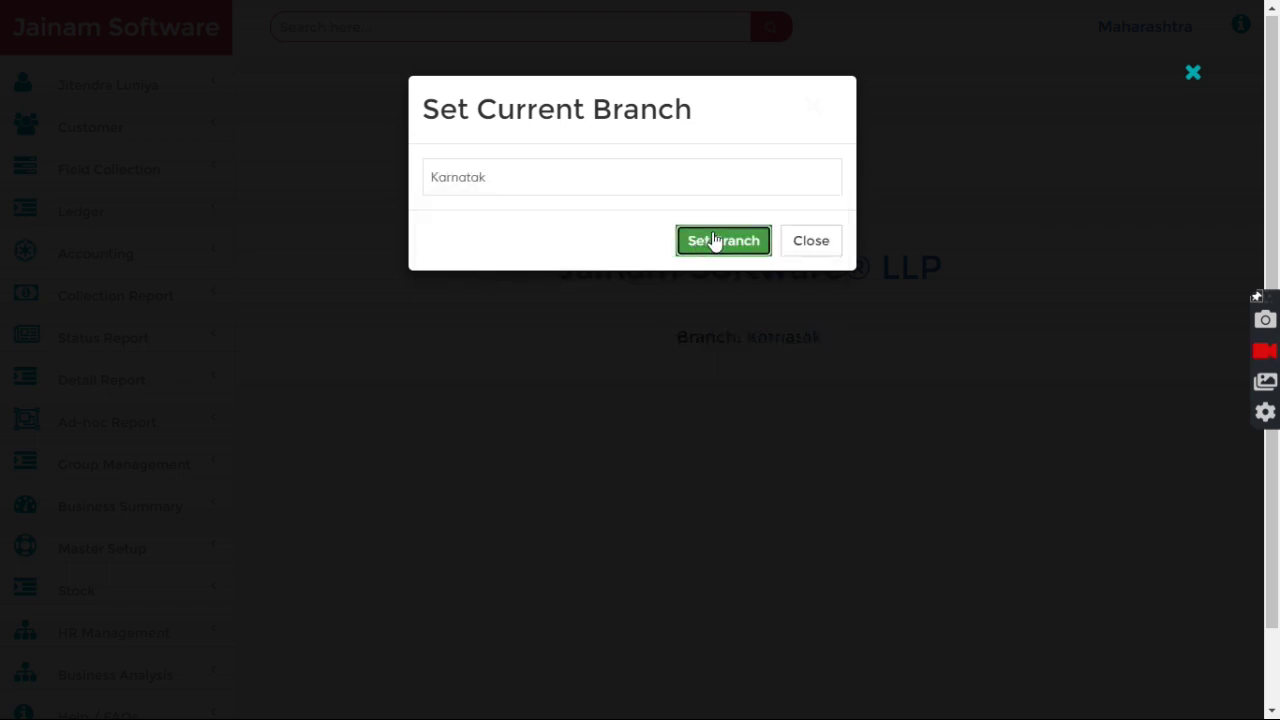
click(816, 254)
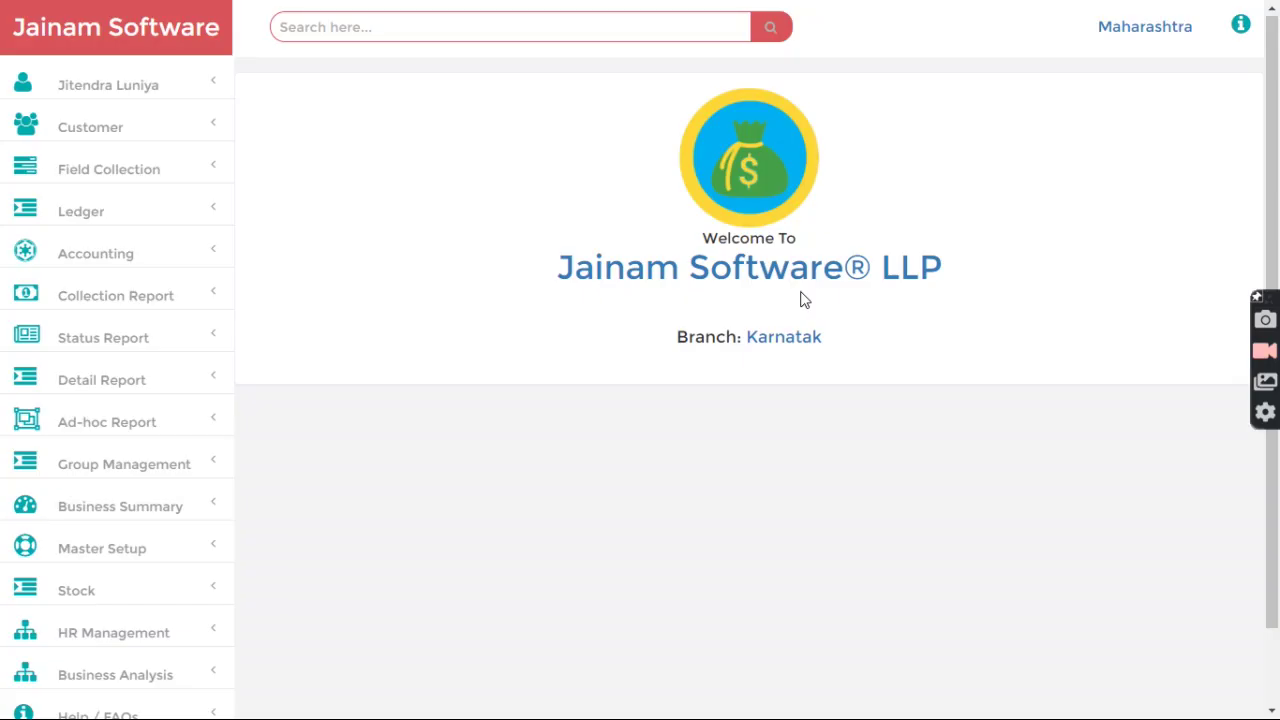
click(95, 38)
Search for "cust" and open a loan entry for Customer MH
click(330, 32)
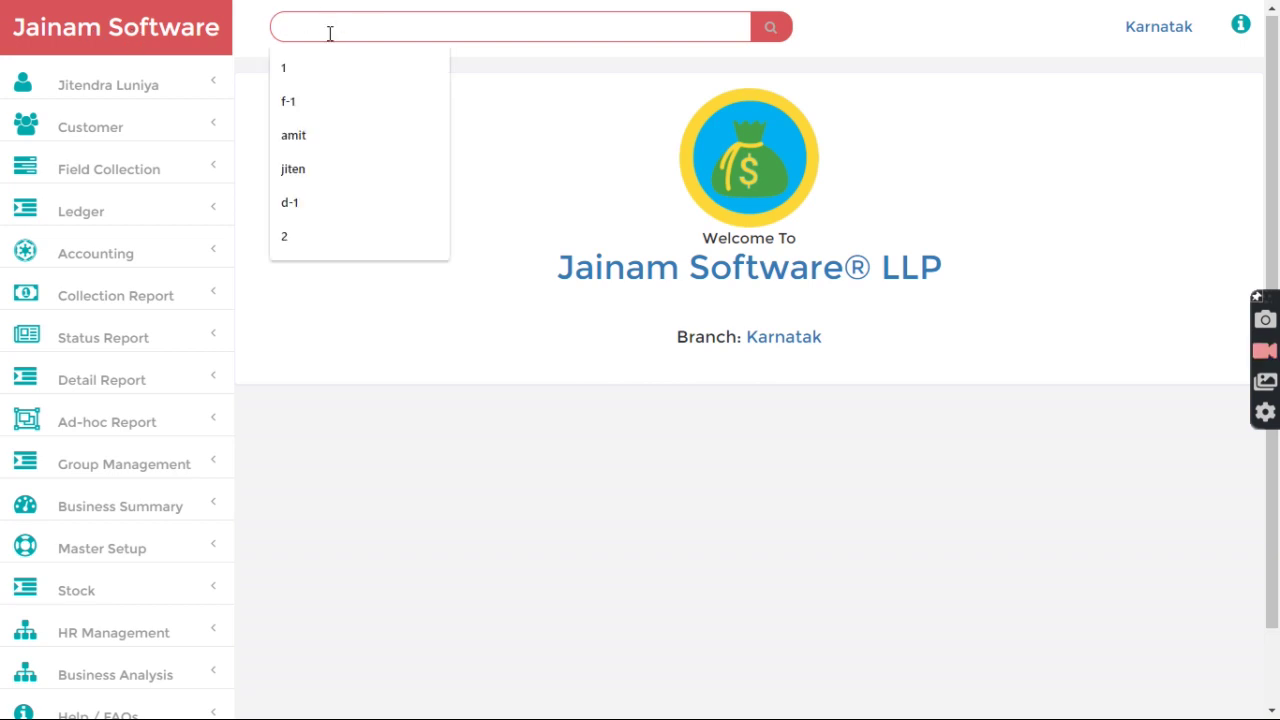
text(cust)
key(Down)
key(Return)
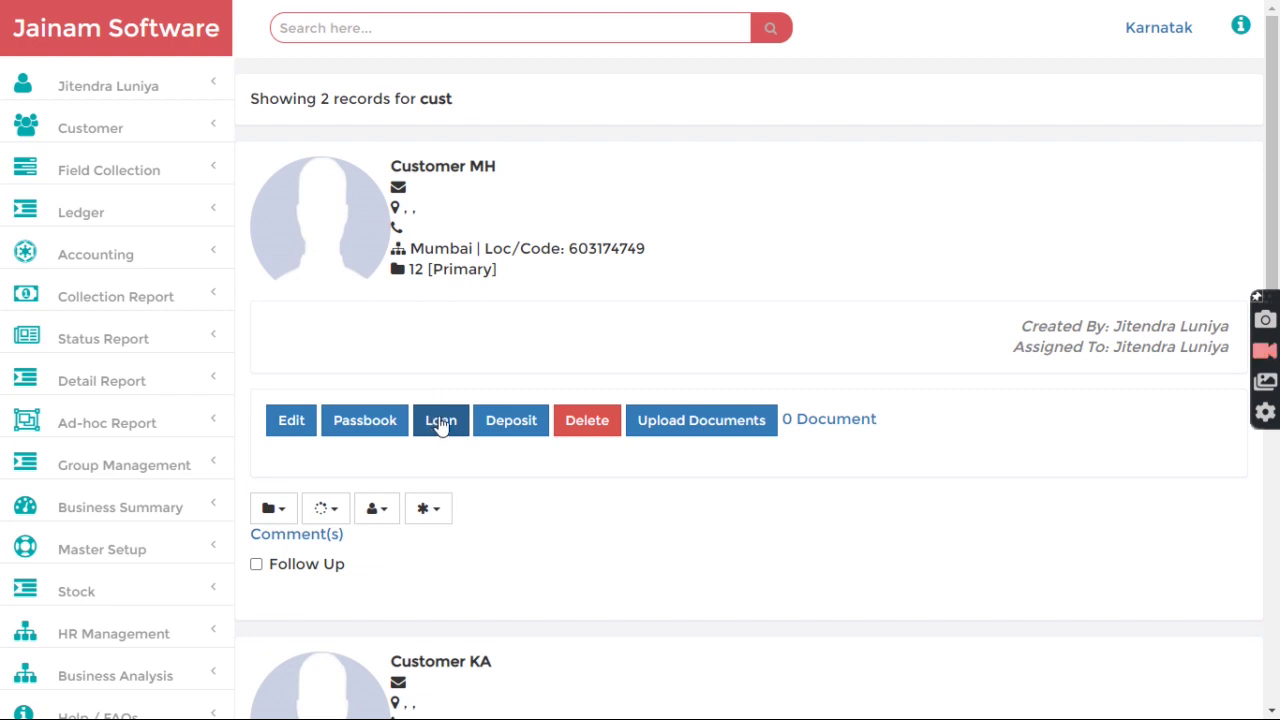
click(440, 421)
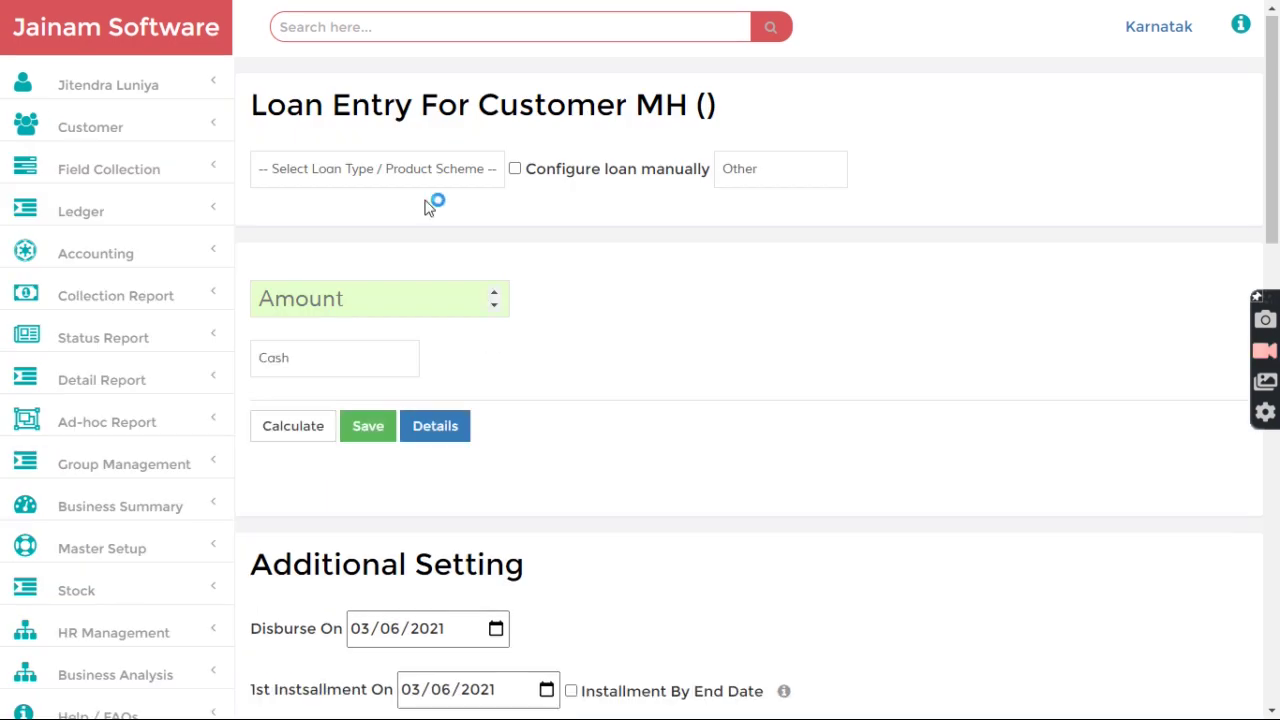
Select 100 Days PS as the product scheme for Customer MH's loan and check the tax ledger under its fees and charges
click(389, 174)
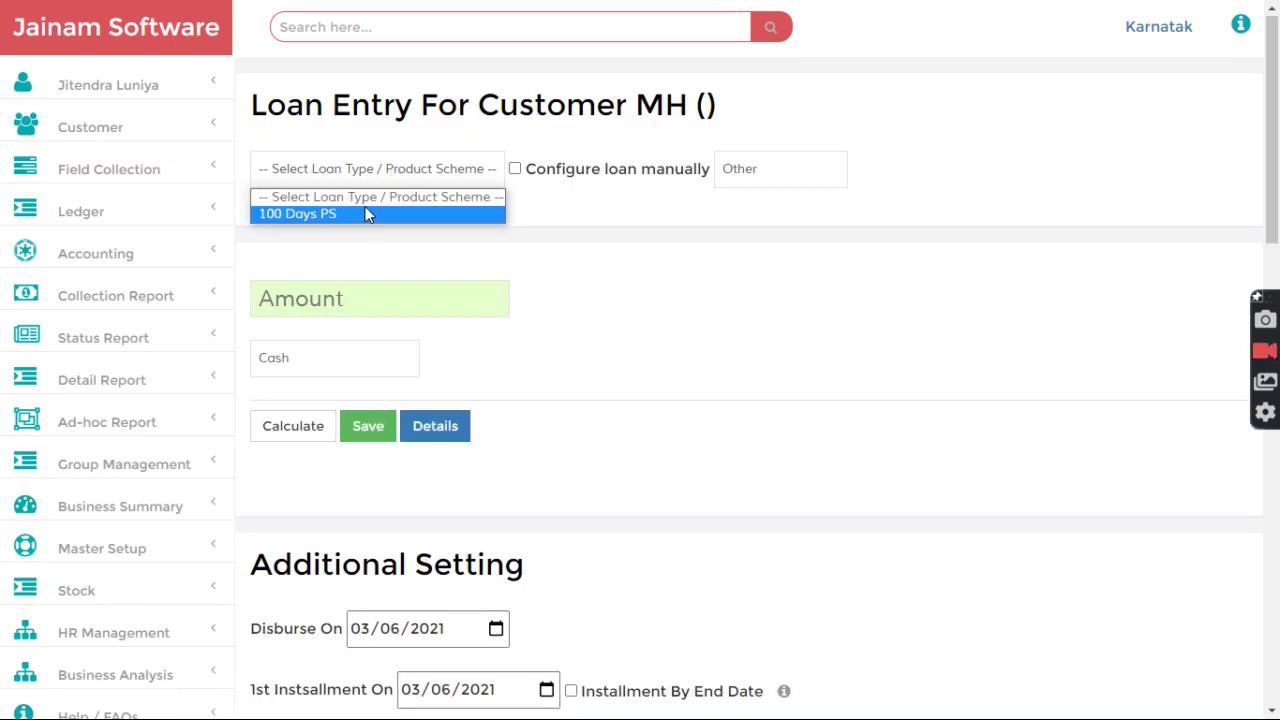
click(365, 213)
scroll(462, 261, down, 6)
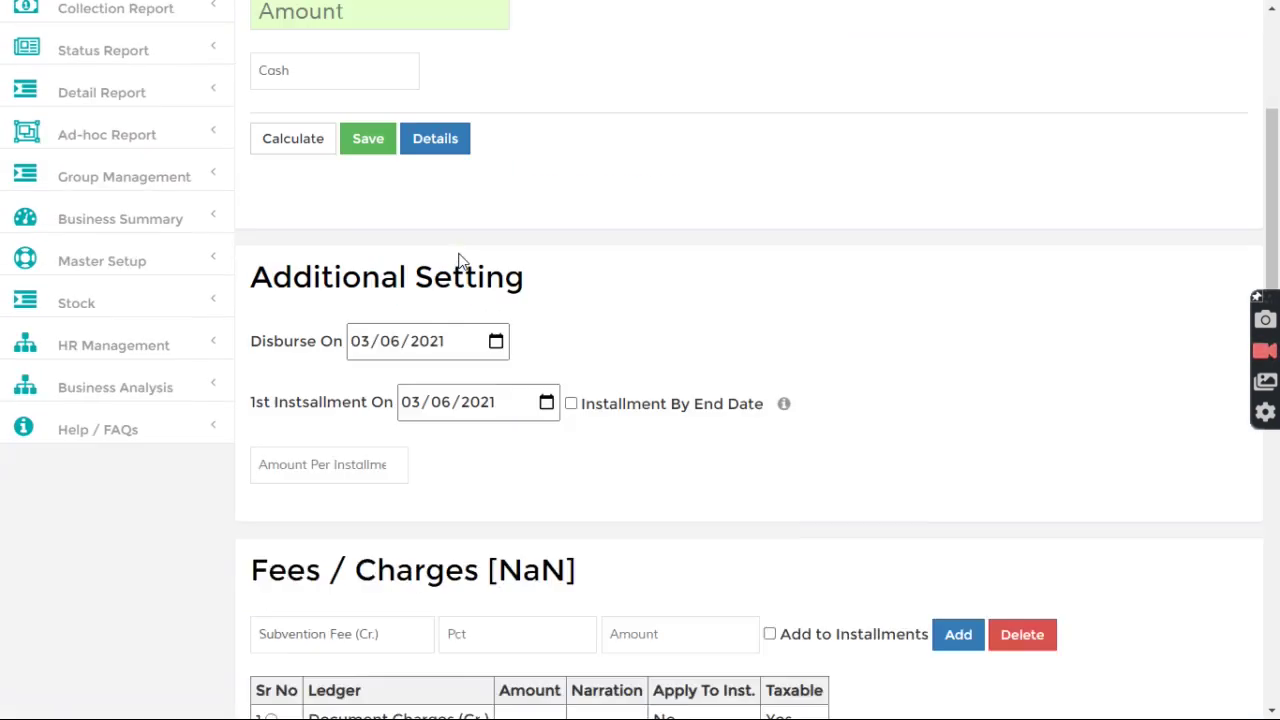
drag(309, 476, 462, 446)
click(489, 449)
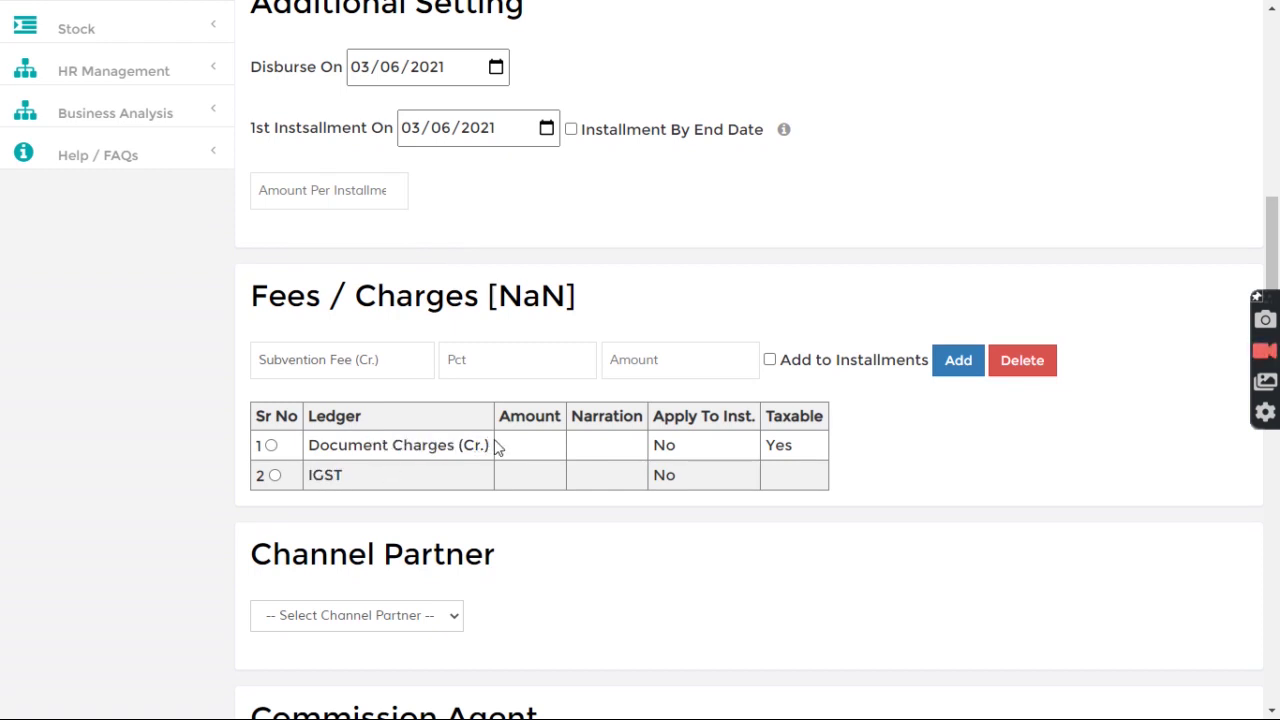
scroll(475, 368, up, 5)
scroll(475, 368, up, 1)
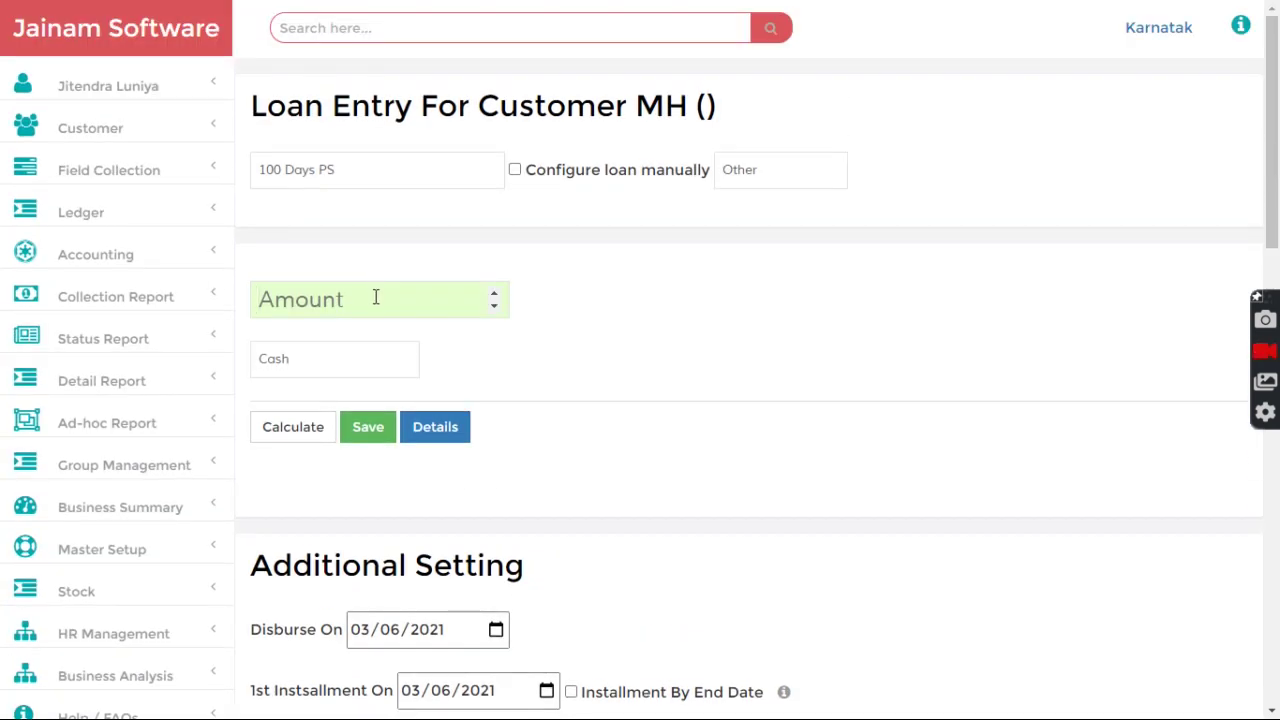
Set Customer MH's loan amount to 10000 and check the IGST amount under the fees and charges
click(376, 297)
text(10000)
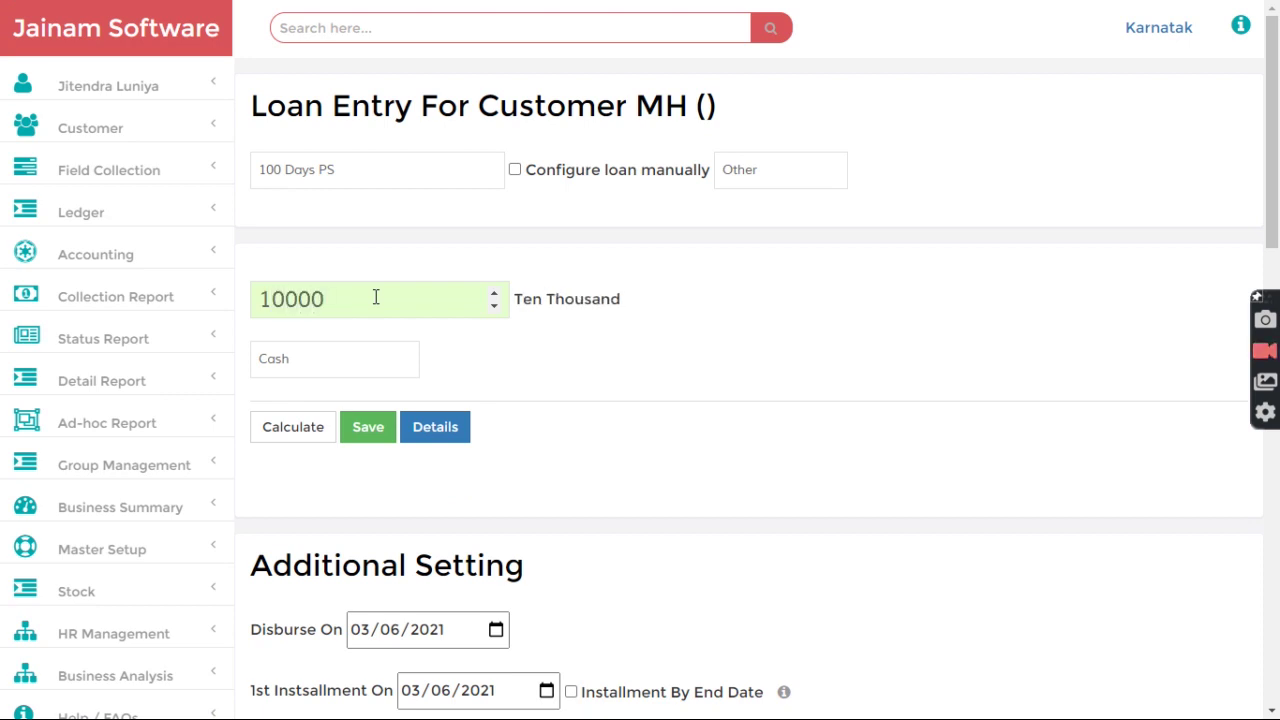
scroll(610, 295, down, 4)
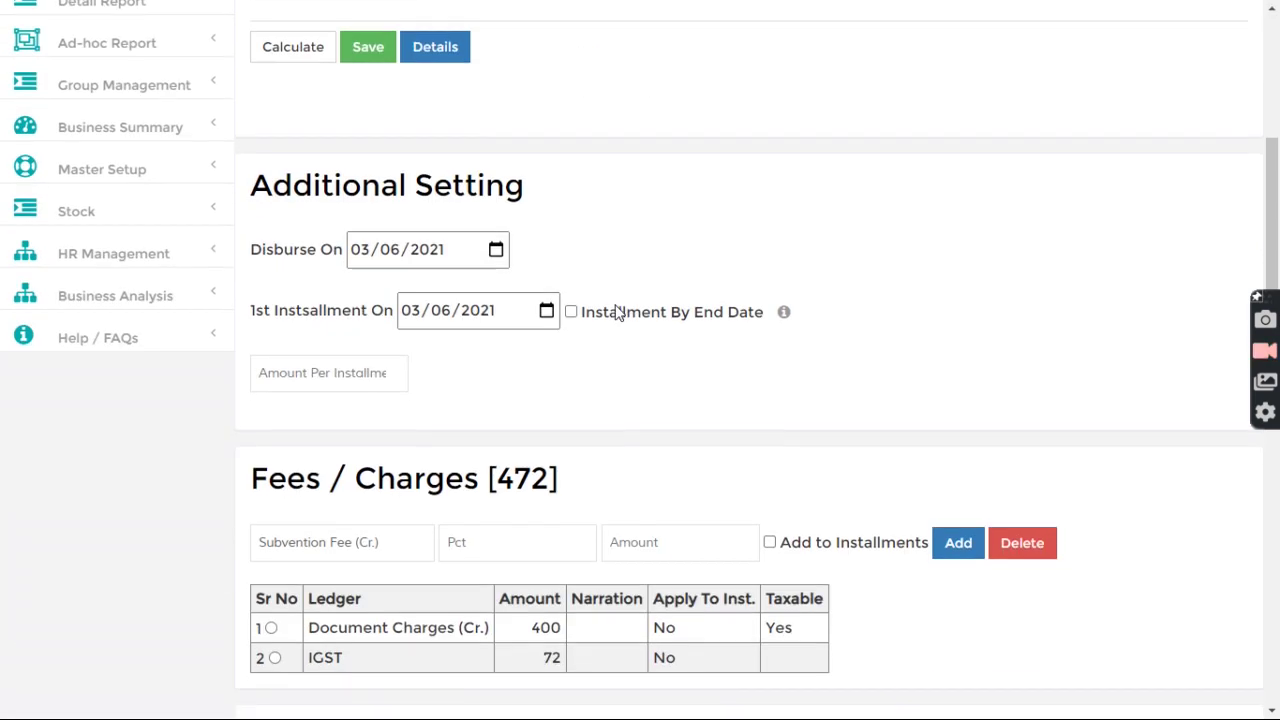
scroll(617, 313, down, 1)
drag(524, 548, 574, 577)
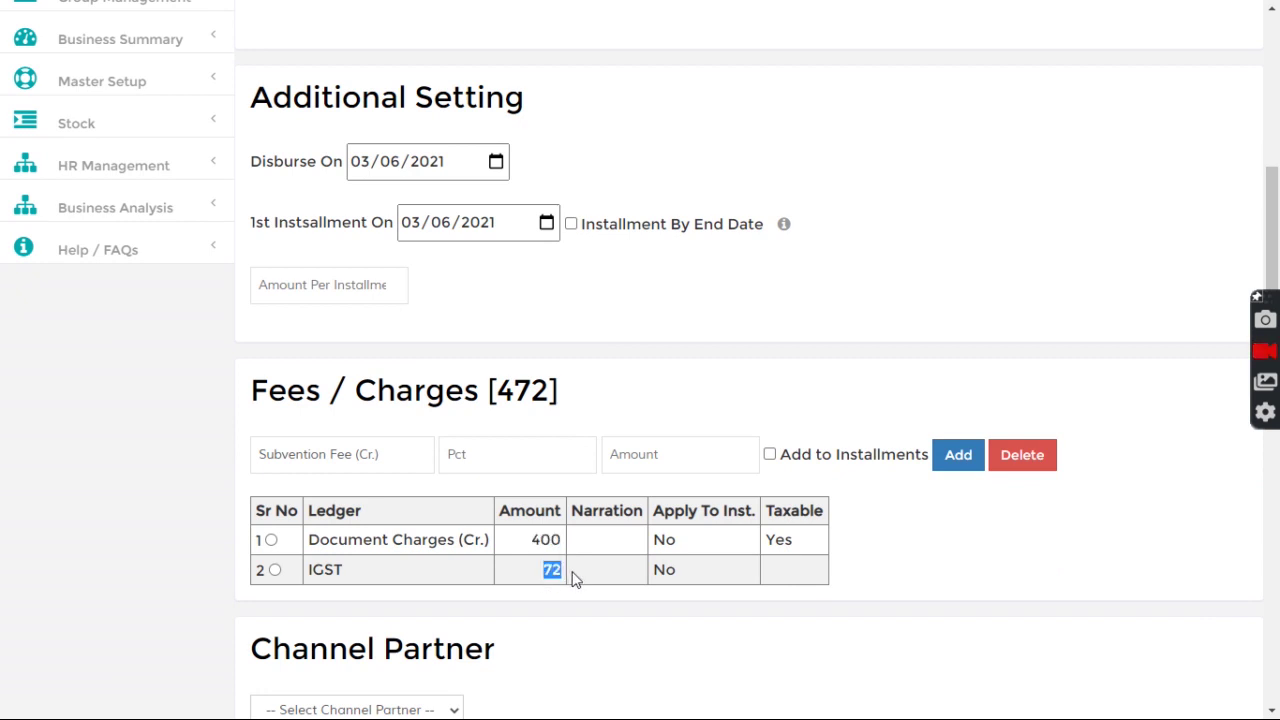
click(589, 376)
Calculate and save the loan entry for Customer MH
scroll(597, 417, up, 5)
click(300, 434)
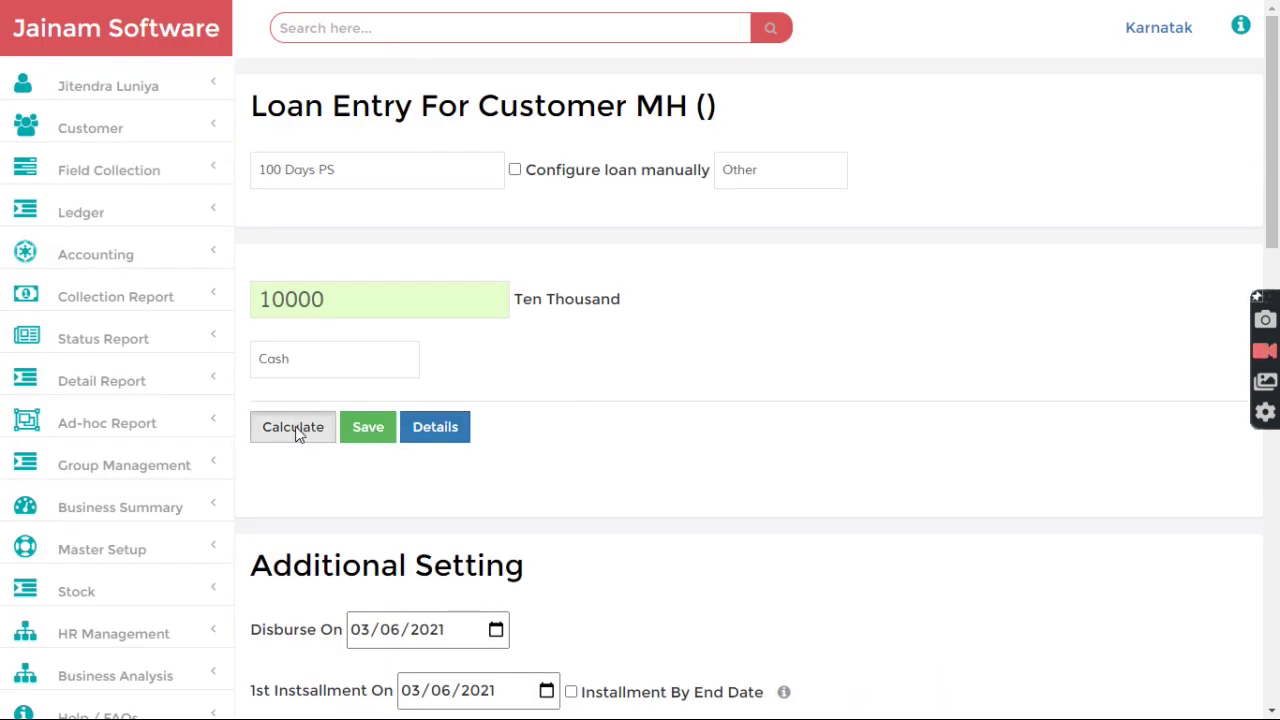
click(358, 432)
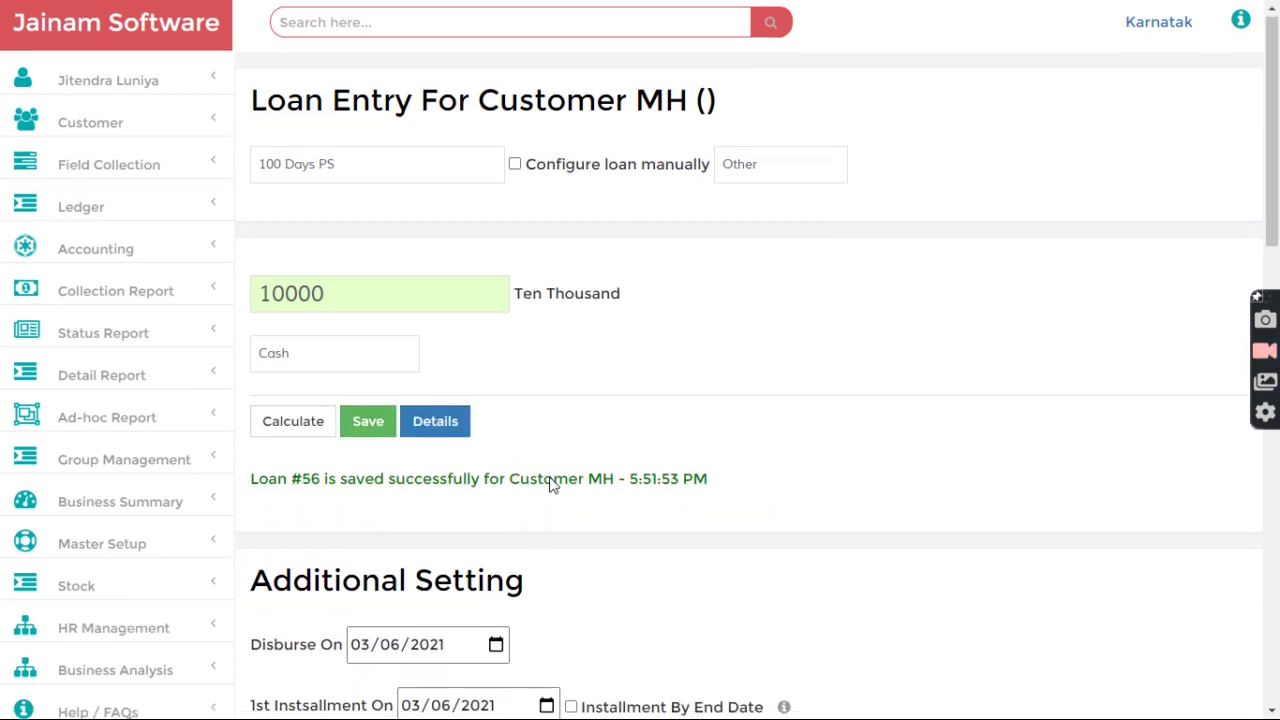
Review the document charge and IGST rows under the fees of Customer MH's saved loan
scroll(551, 481, down, 5)
scroll(551, 486, up, 2)
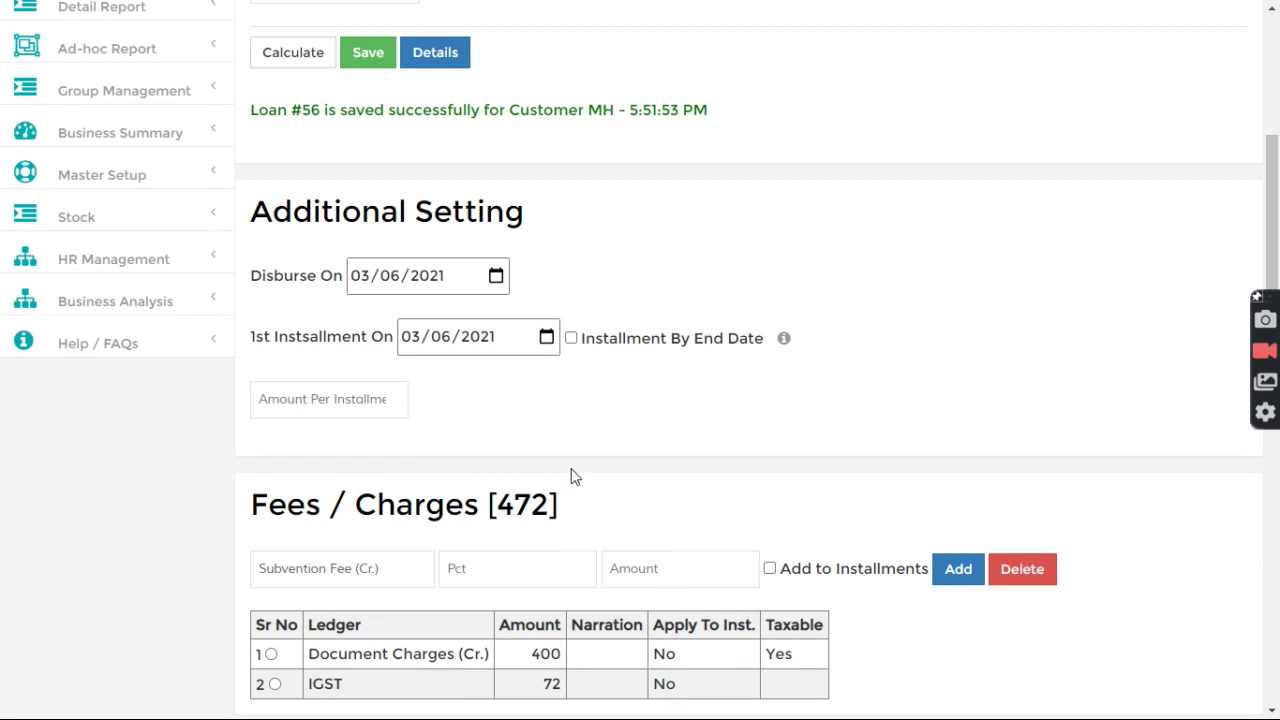
scroll(575, 477, up, 4)
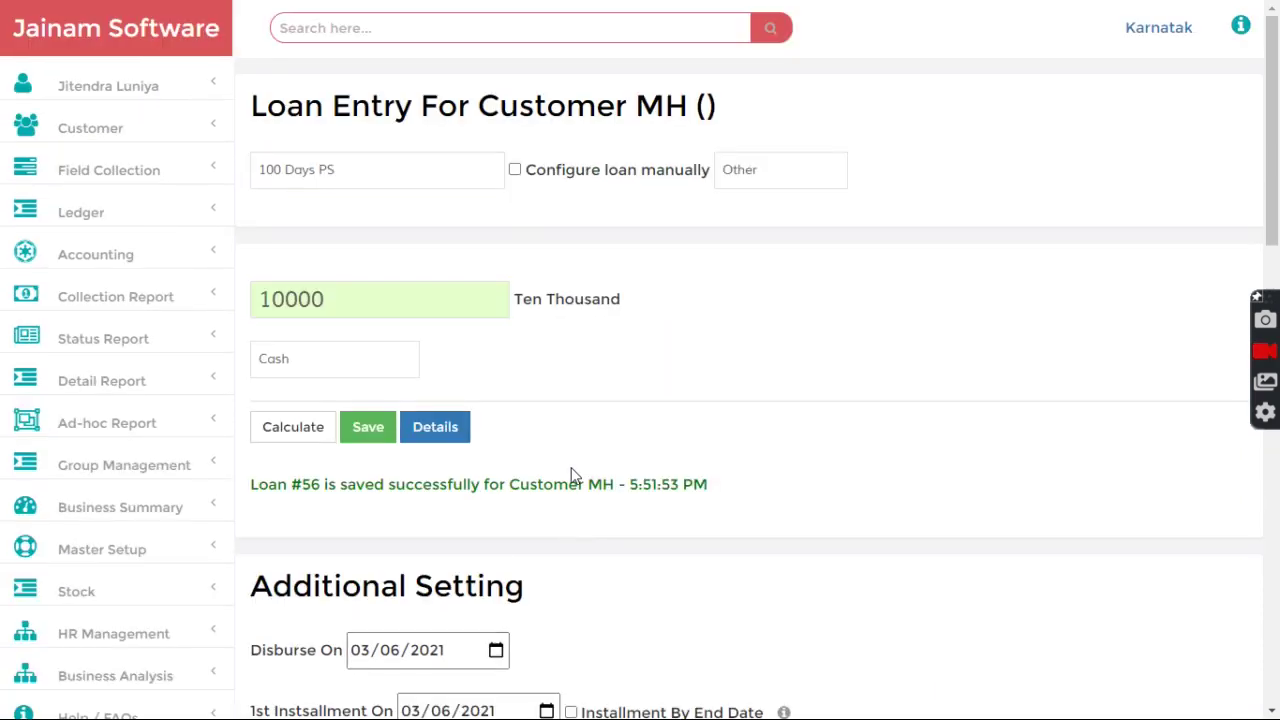
scroll(575, 477, down, 5)
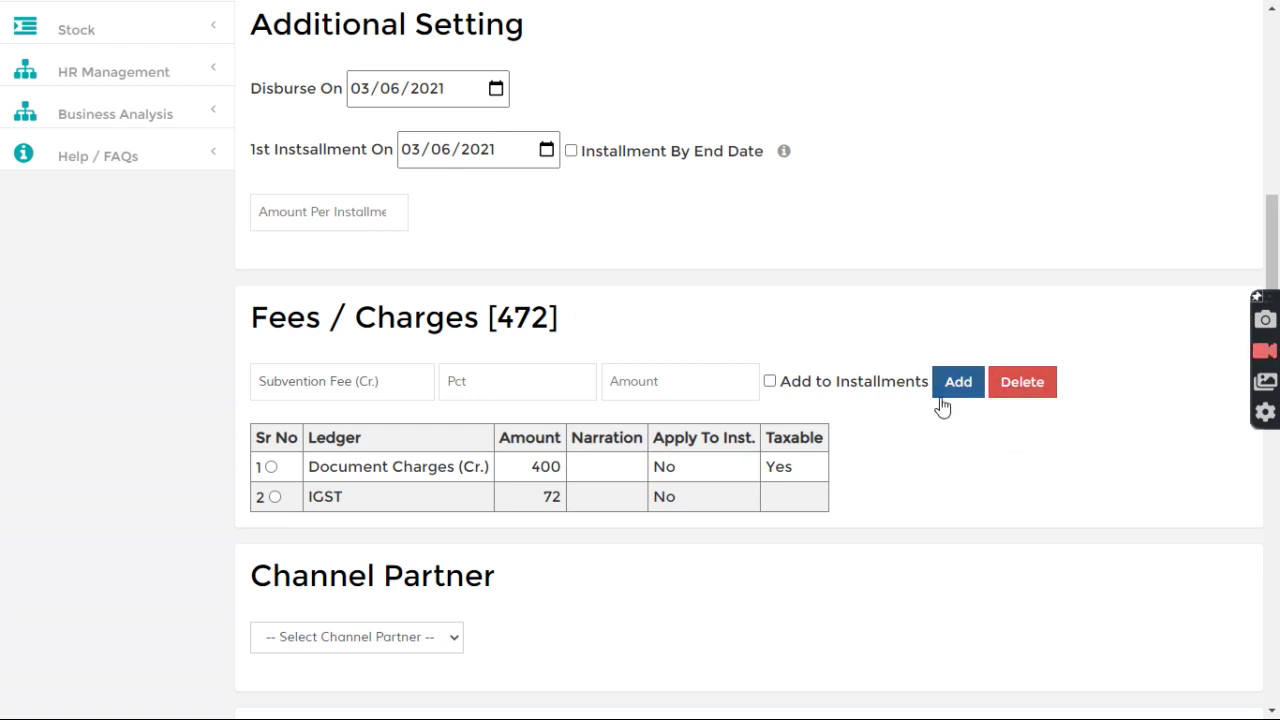
scroll(675, 280, up, 5)
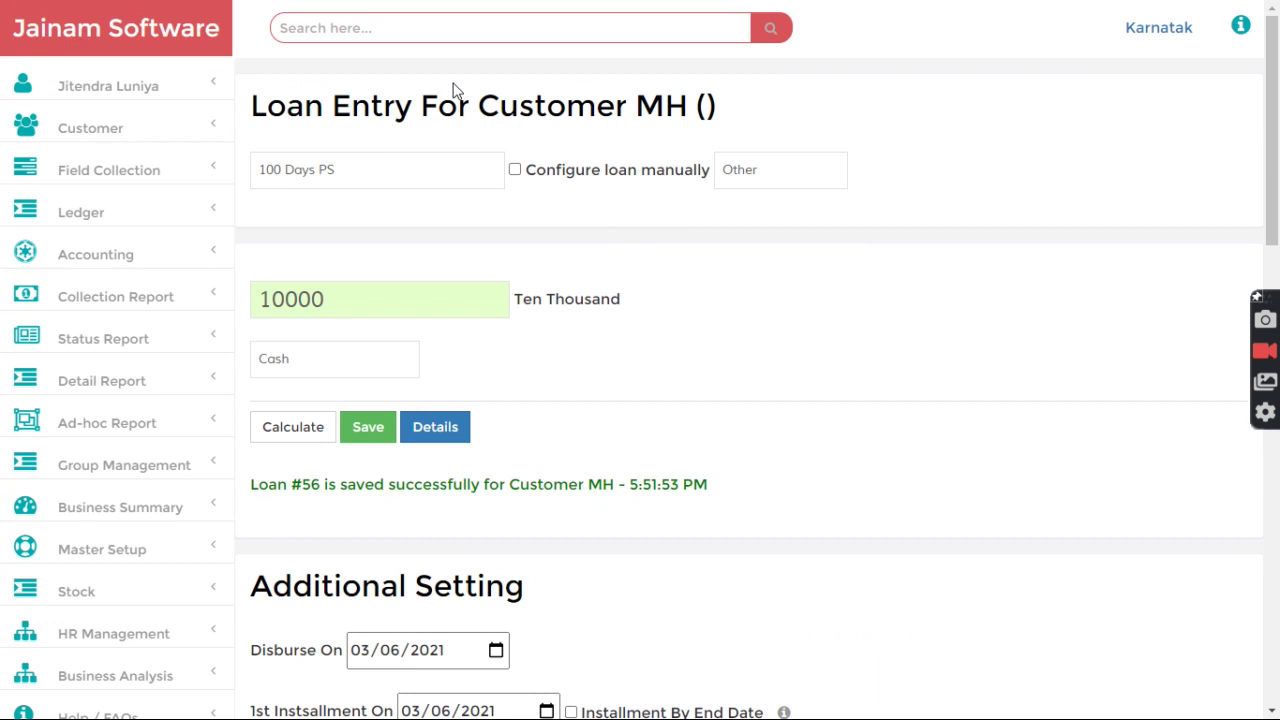
Search for "cust" again and open a loan entry for Customer KA
click(425, 36)
text(cust)
key(Return)
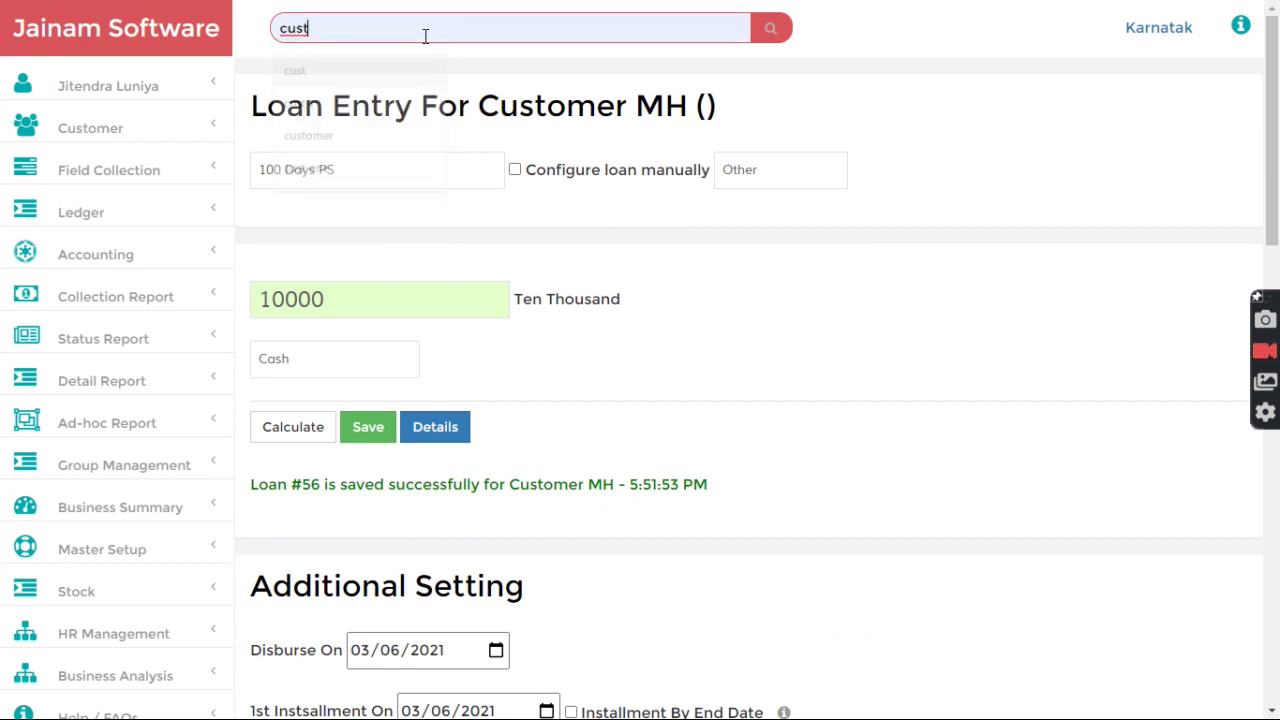
key(Return)
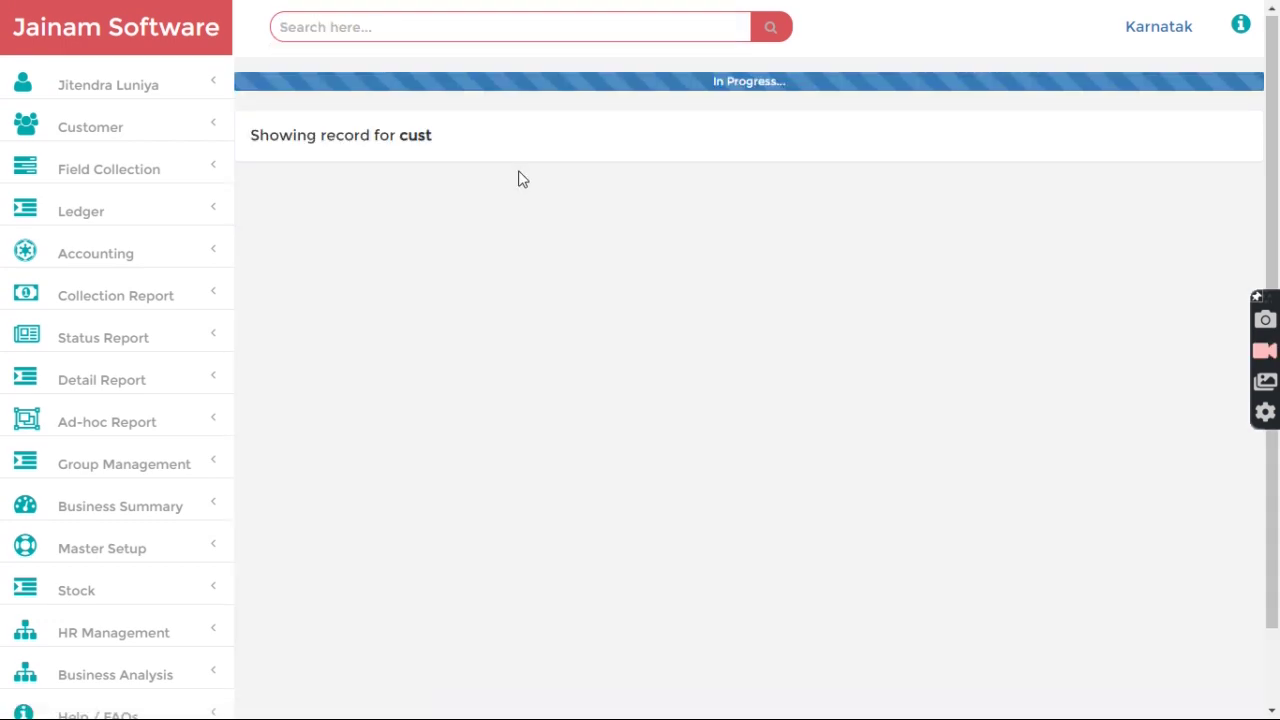
scroll(446, 440, down, 5)
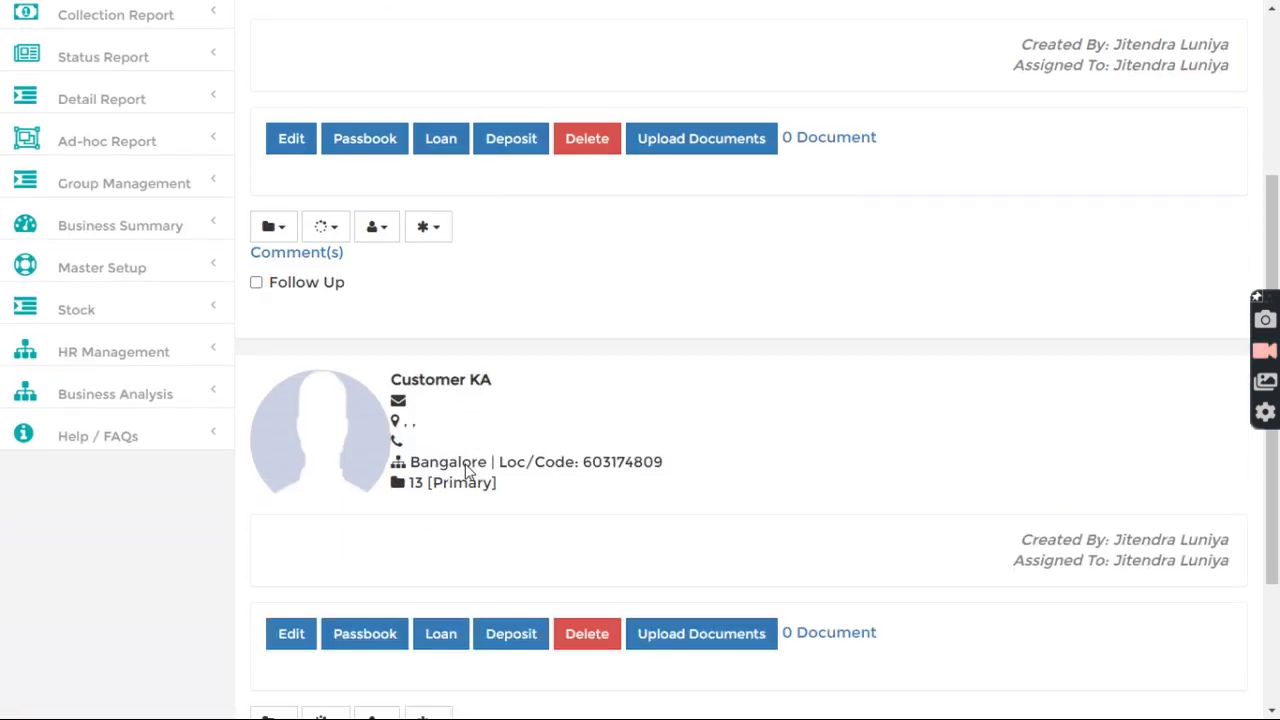
click(441, 452)
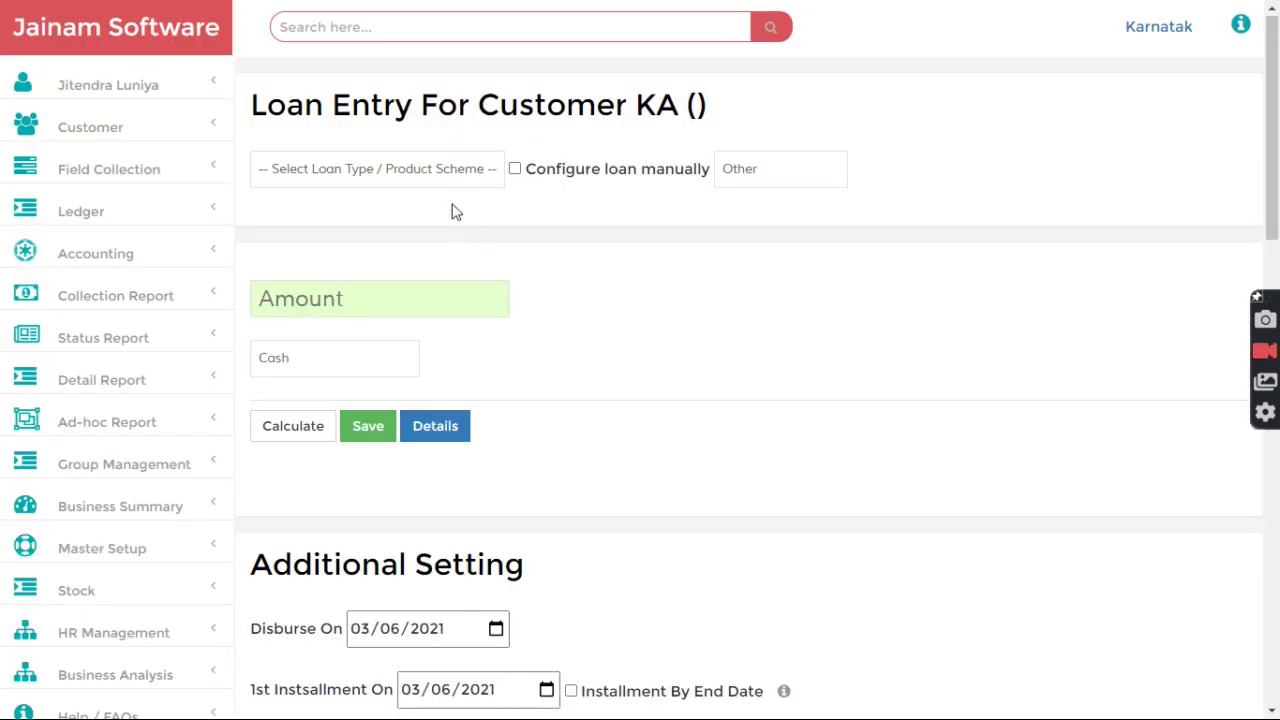
Select 100 Days PS as the product scheme for Customer KA's loan in the Karnatak branch and set the amount to 10000
click(420, 170)
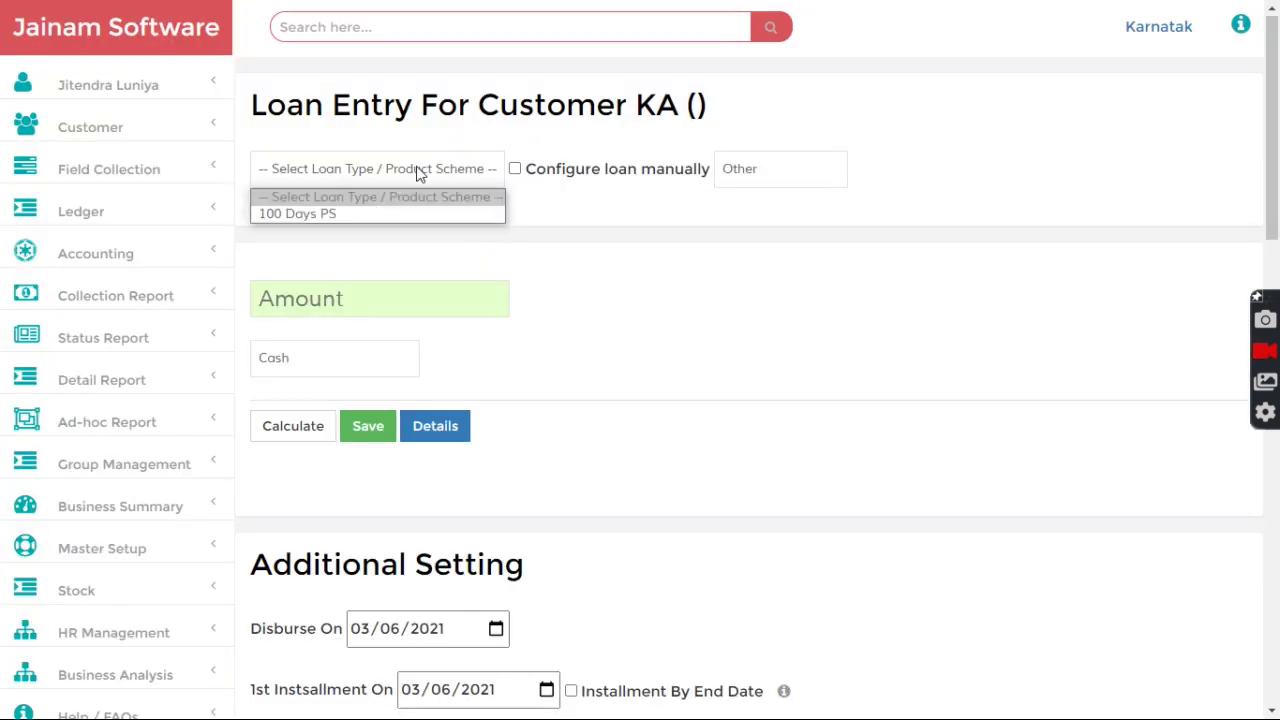
click(366, 216)
text(10000)
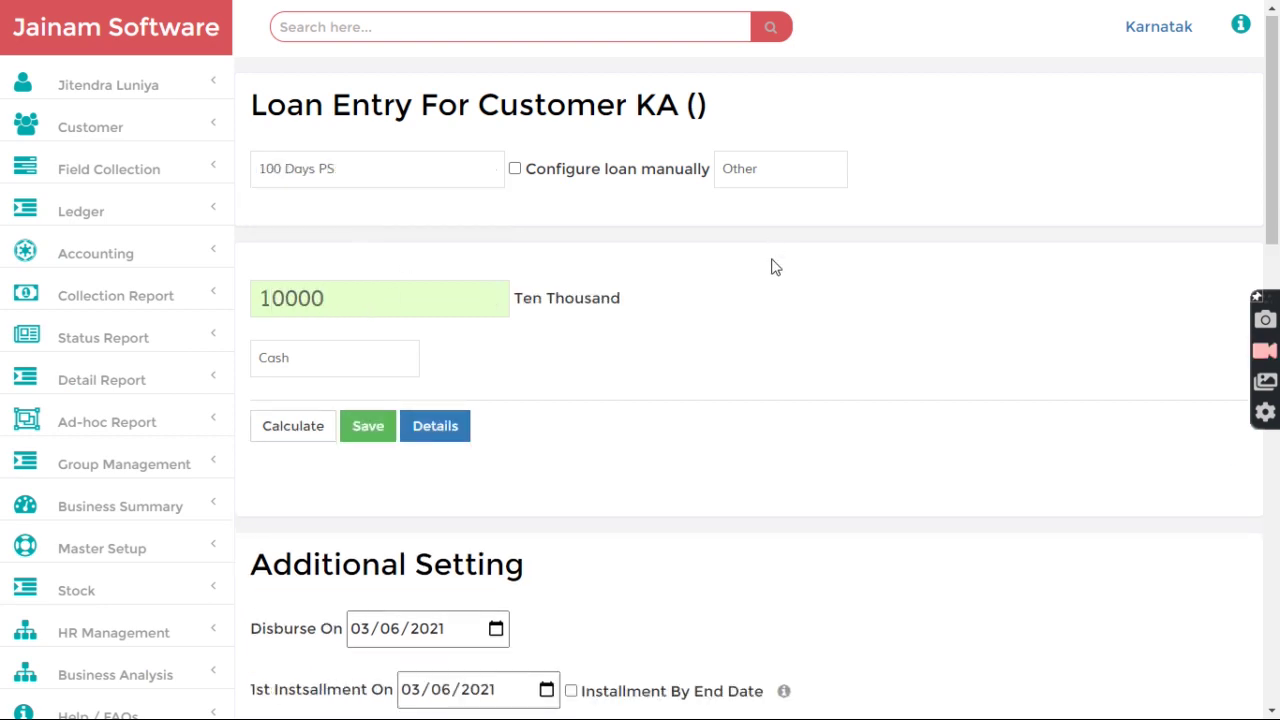
Check the CGST and SGST amounts under the fees and charges of Customer KA's loan entry
scroll(771, 267, down, 6)
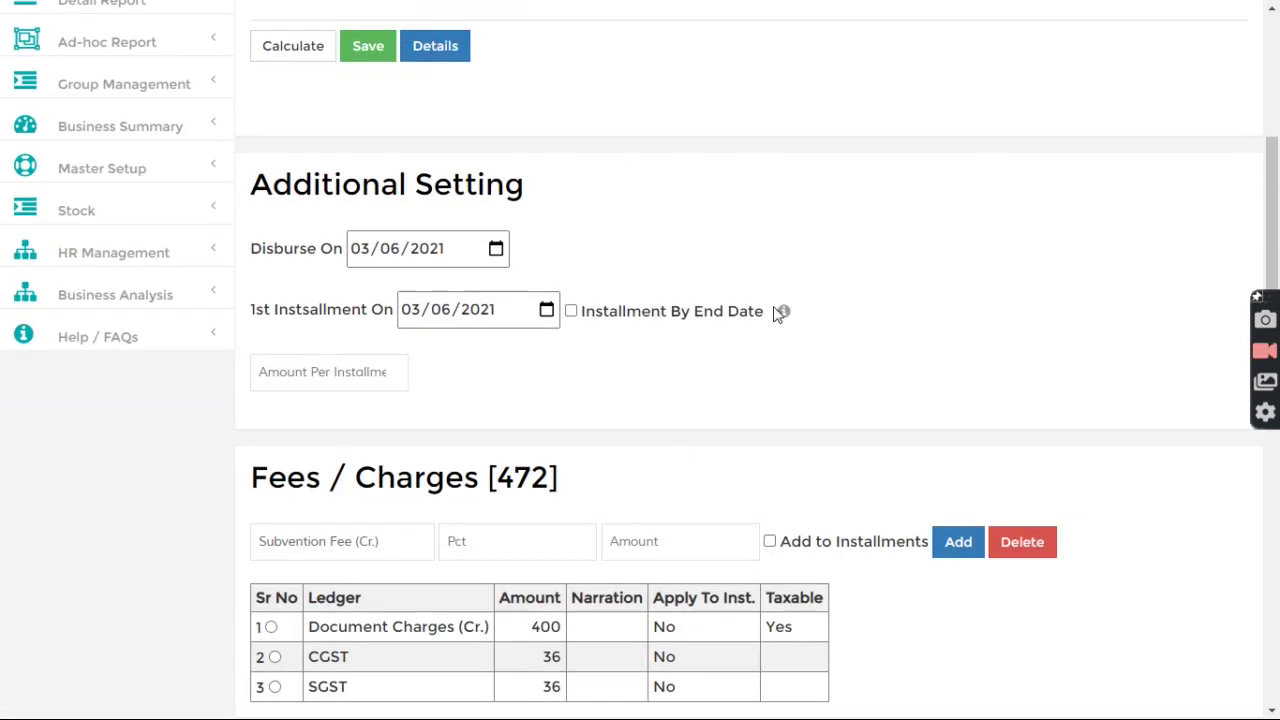
double_click(555, 382)
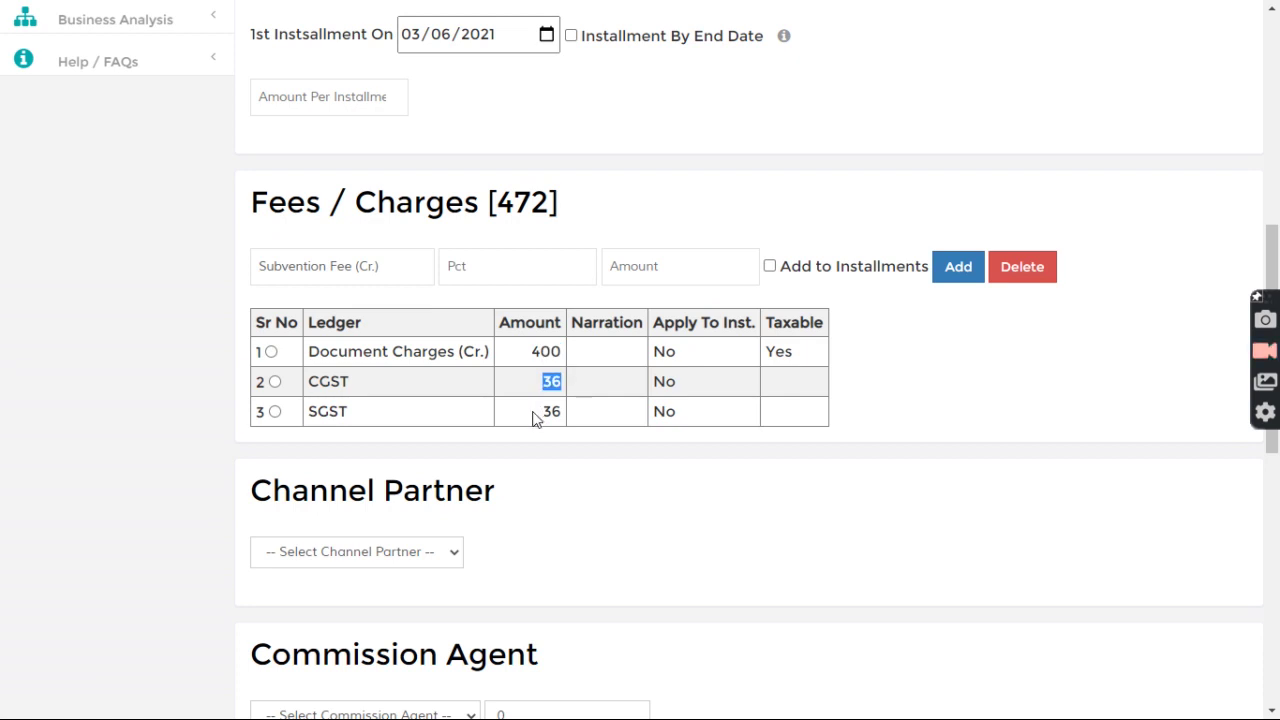
double_click(538, 414)
Save the loan entry for Customer KA in the Karnatak branch and return to the home page
scroll(690, 386, up, 5)
scroll(697, 386, up, 1)
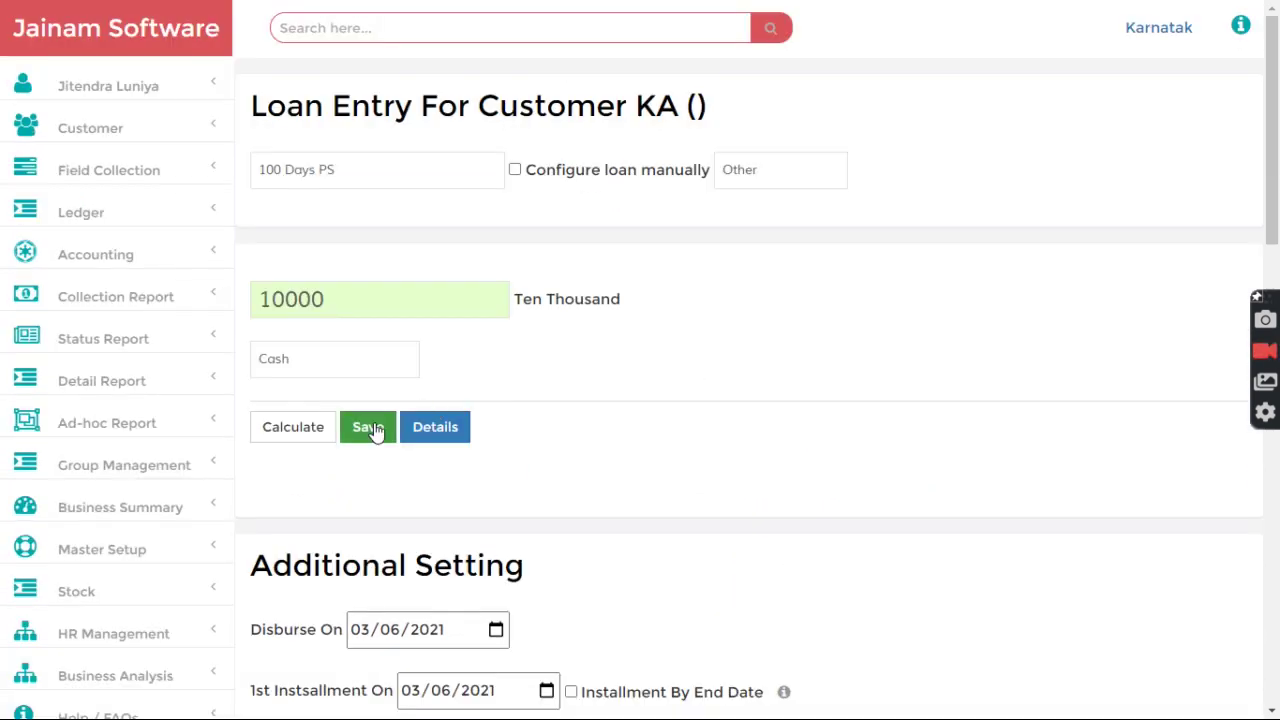
click(369, 428)
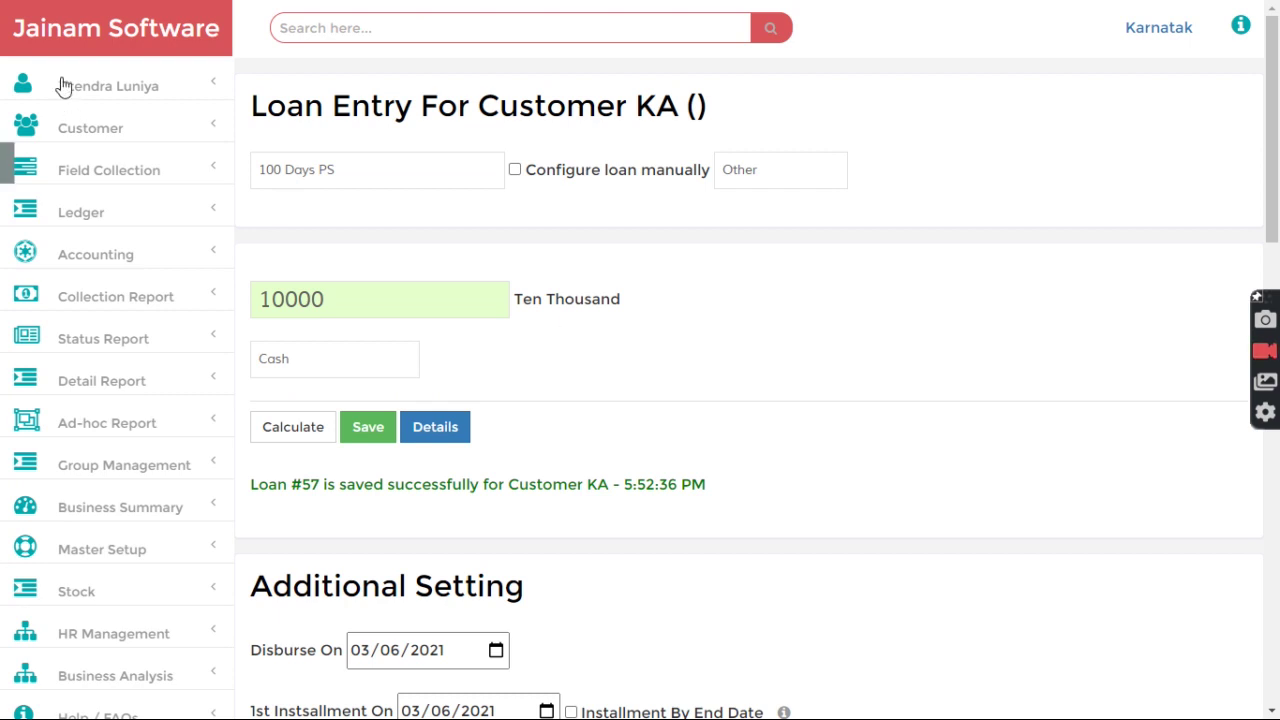
click(121, 40)
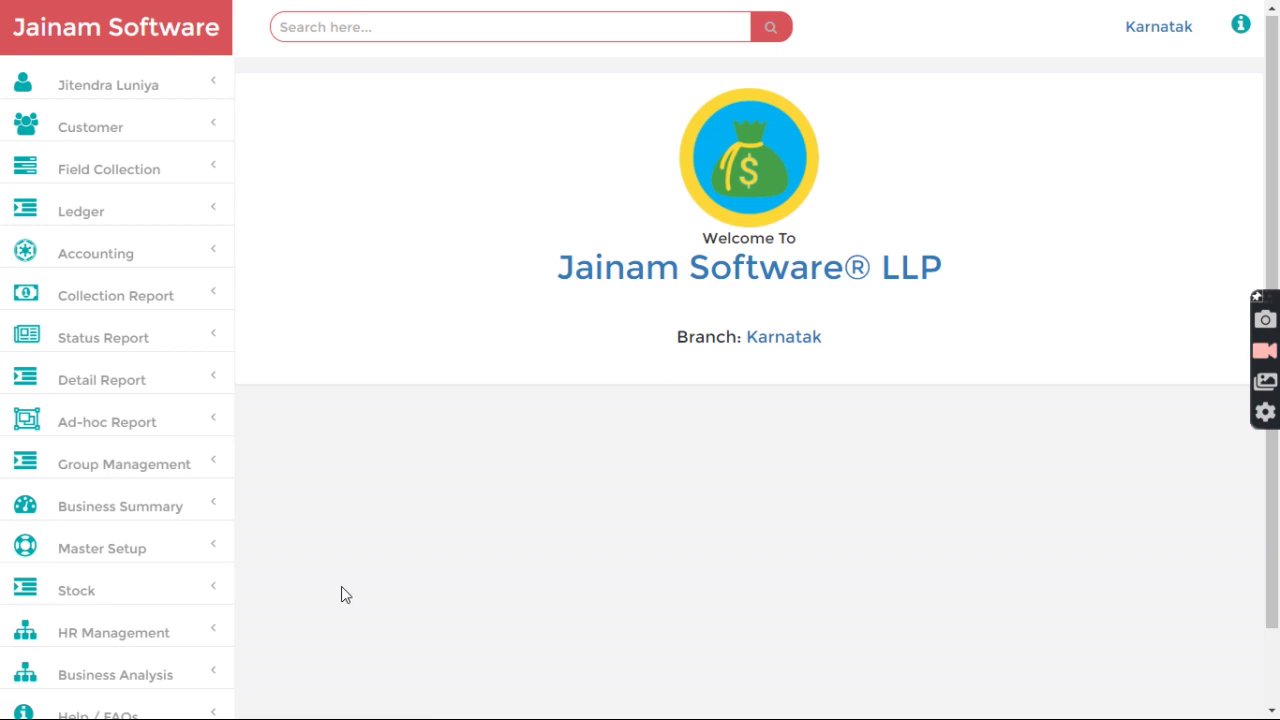
Open the Product Scheme master setup, and close the ledger configuration of the 100 Days PS scheme
scroll(341, 595, down, 2)
click(121, 468)
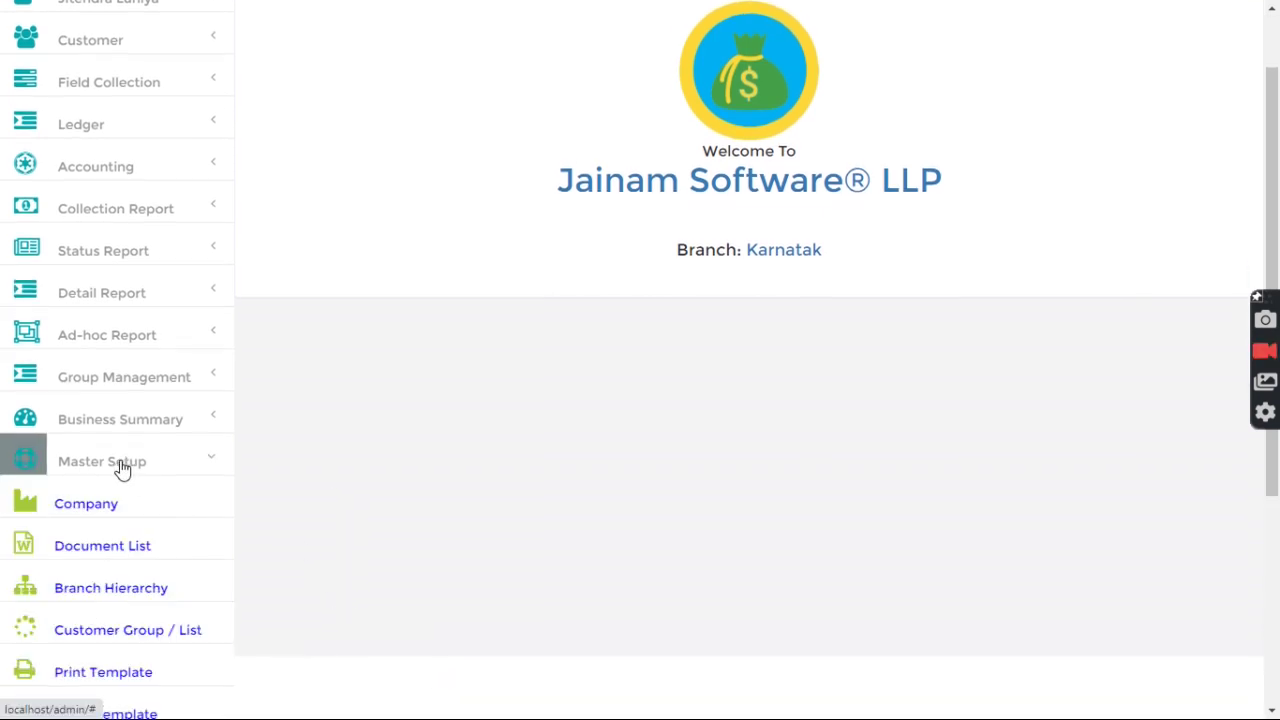
scroll(150, 515, down, 4)
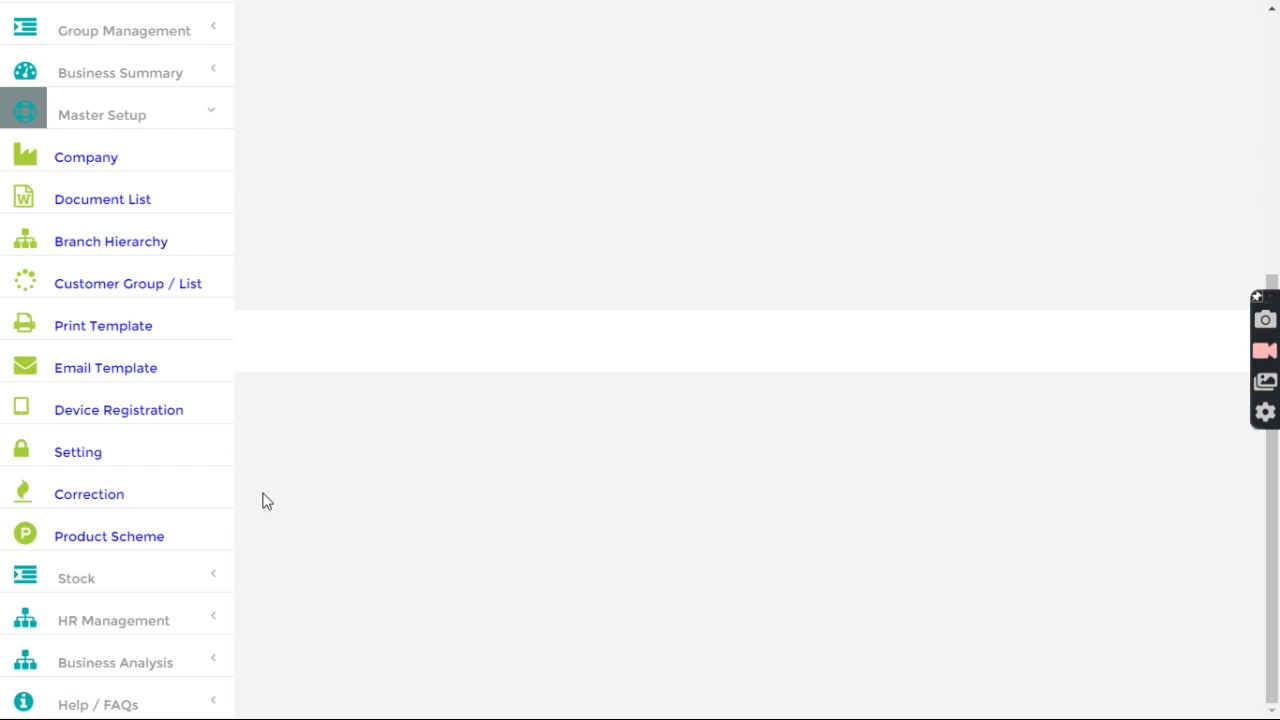
click(130, 541)
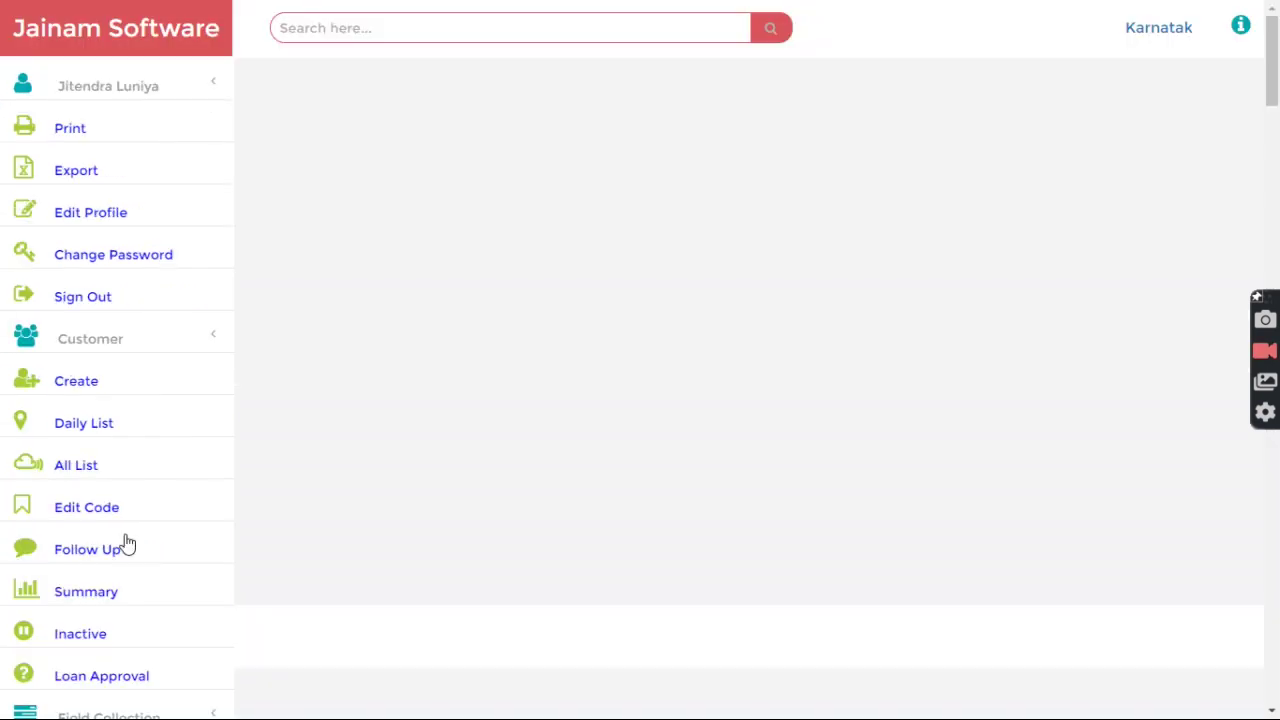
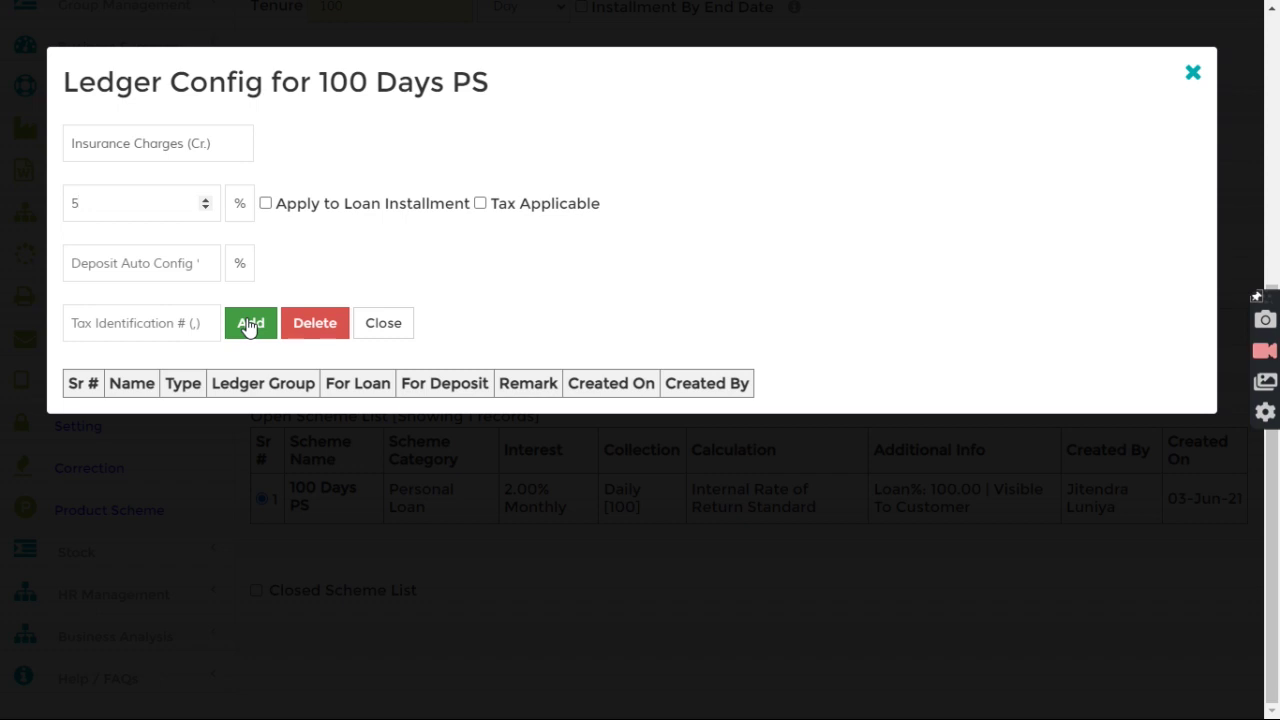
click(388, 330)
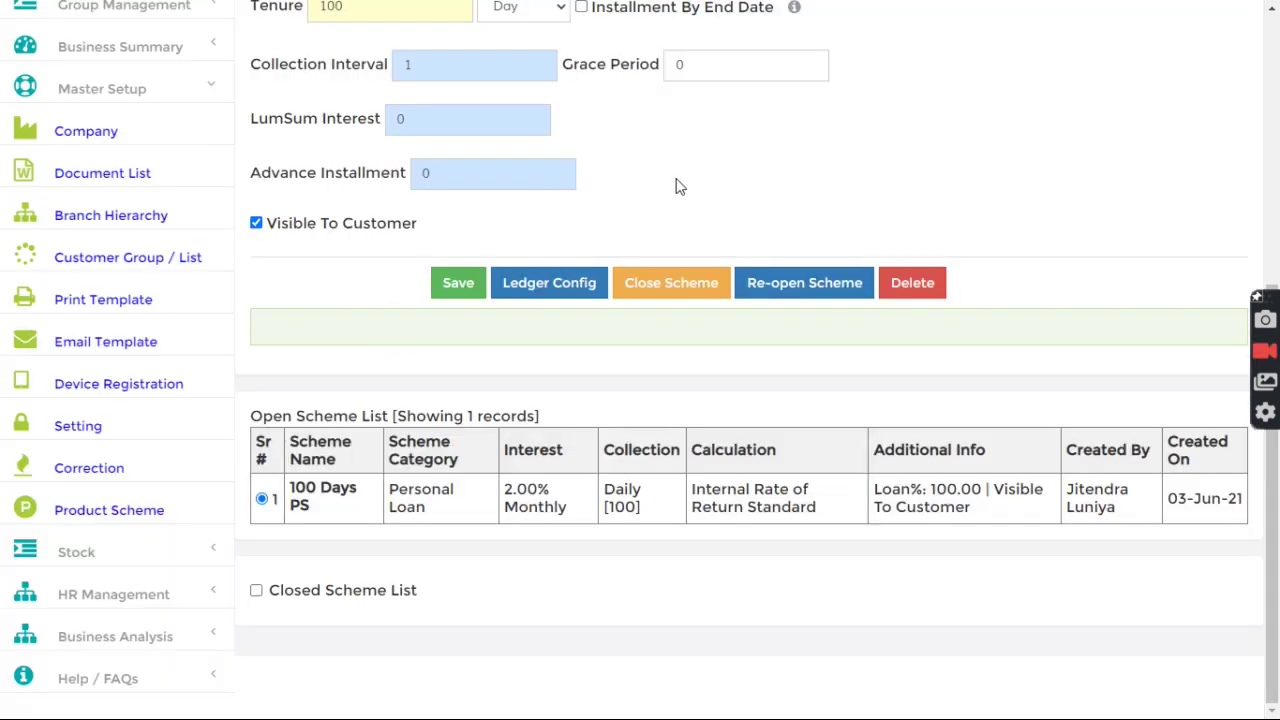
Search the customer records for "cust" and open a new loan entry for Customer KA
scroll(675, 180, up, 5)
click(442, 27)
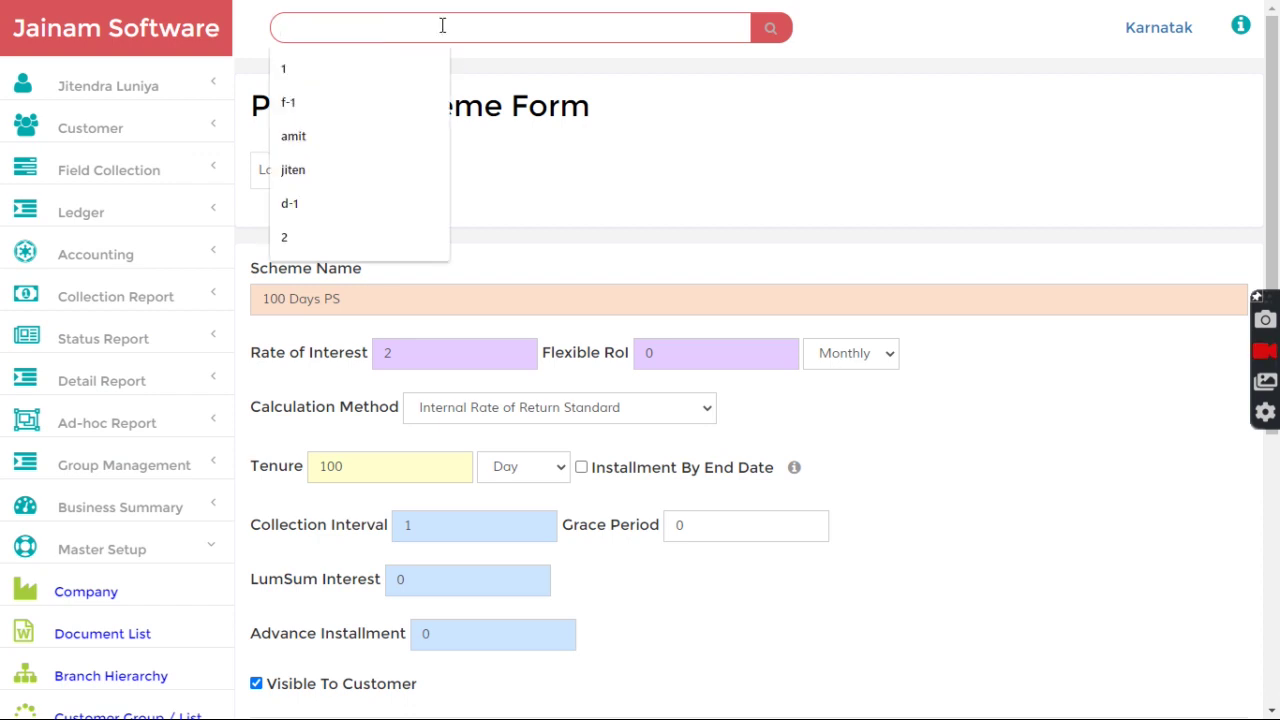
text(f)
key(BackSpace)
text(cust)
key(Down)
key(Return)
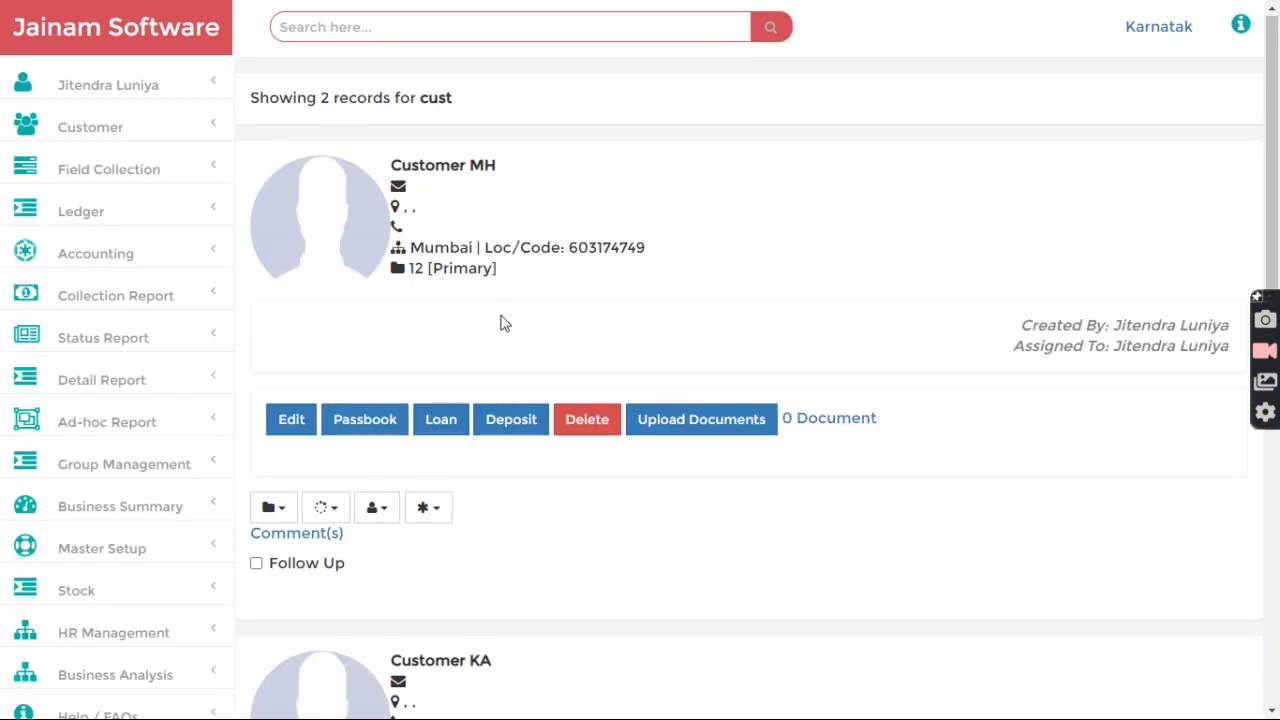
scroll(500, 323, down, 3)
click(436, 645)
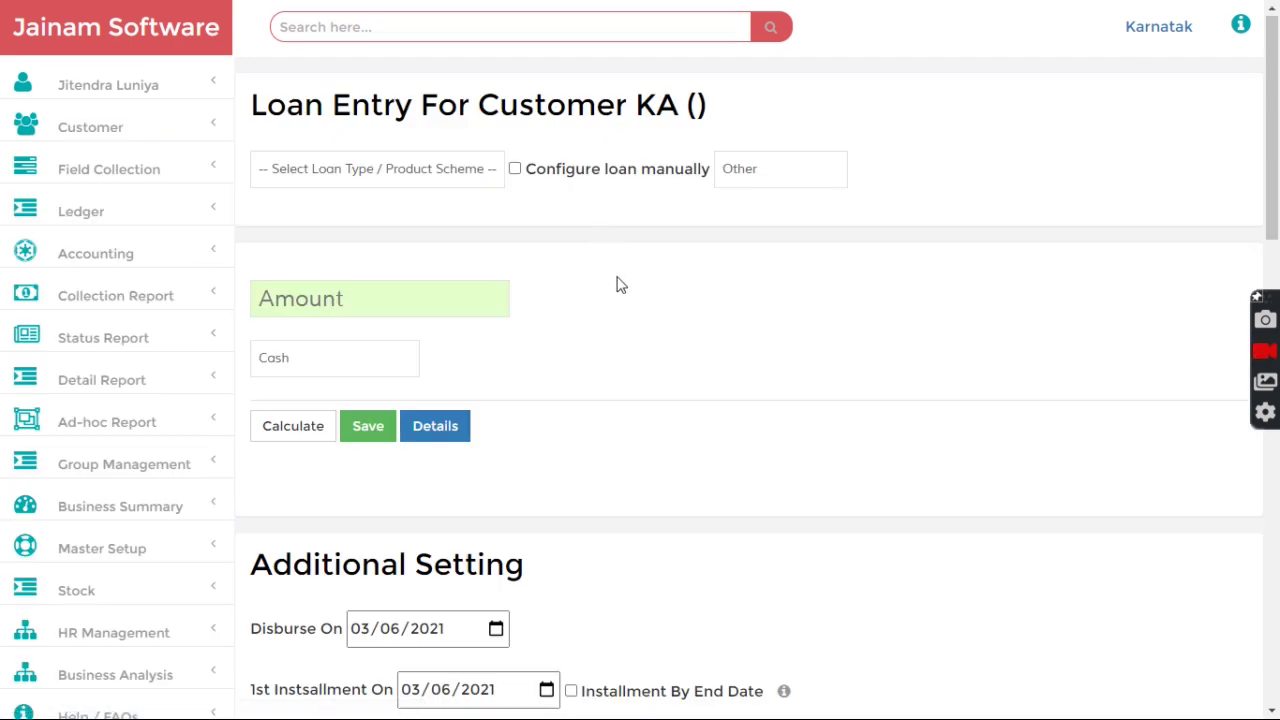
Check which charge and tax ledgers are listed under the fees and charges before a product scheme is chosen
scroll(614, 289, down, 5)
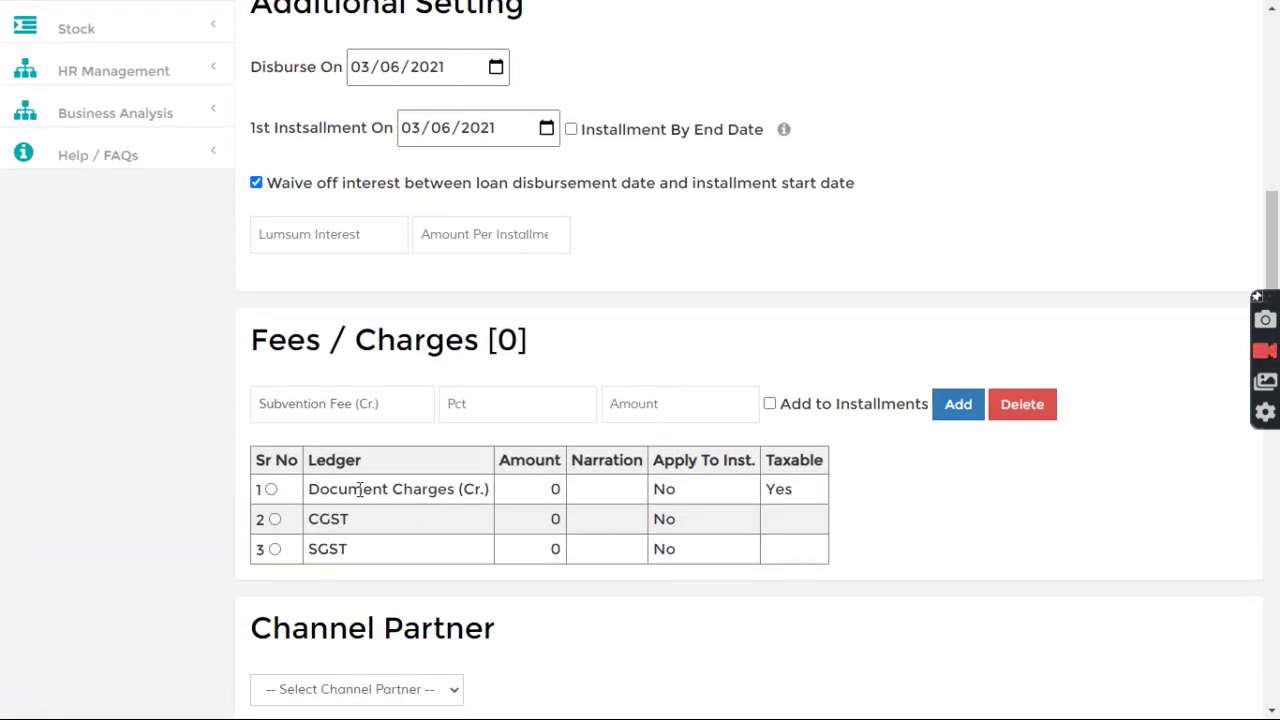
drag(318, 489, 457, 489)
drag(313, 522, 386, 551)
click(346, 518)
scroll(400, 500, up, 6)
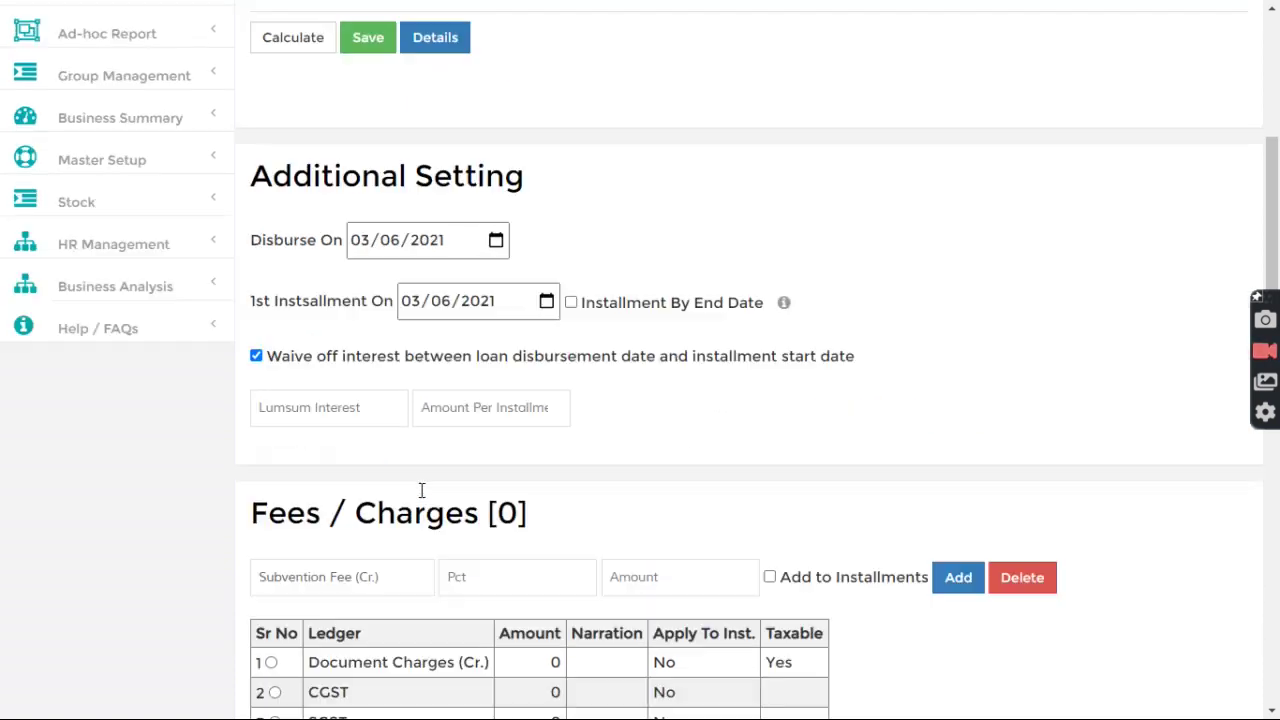
Select 100 Days PS as the product scheme, check its Insurance Charges (Cr.) ledger, and set the loan amount to 10000
click(442, 173)
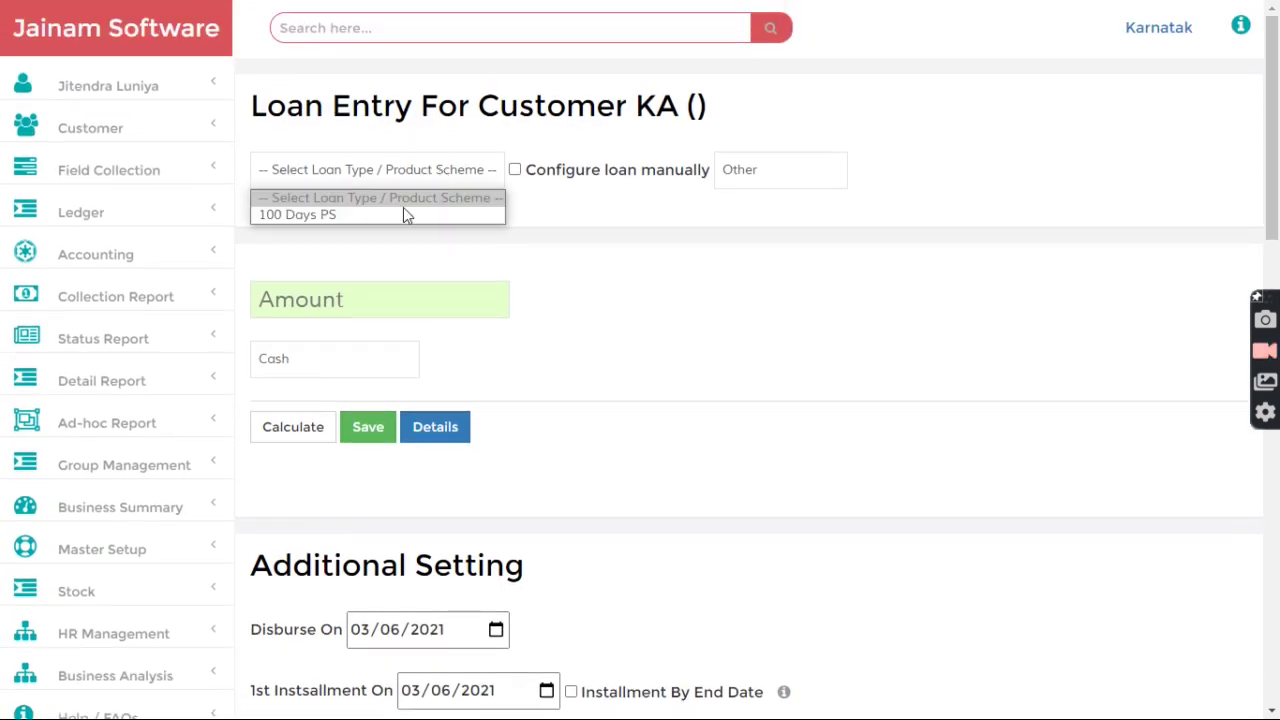
click(398, 216)
scroll(686, 374, down, 7)
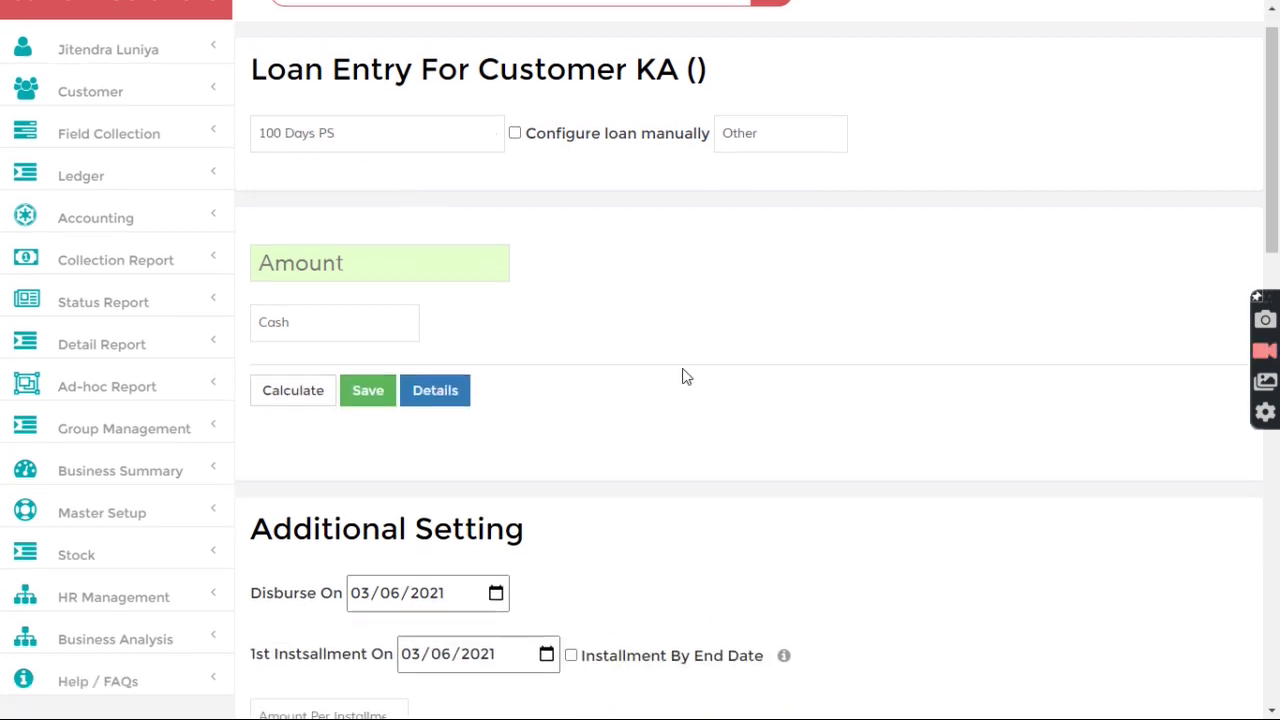
drag(310, 348, 510, 352)
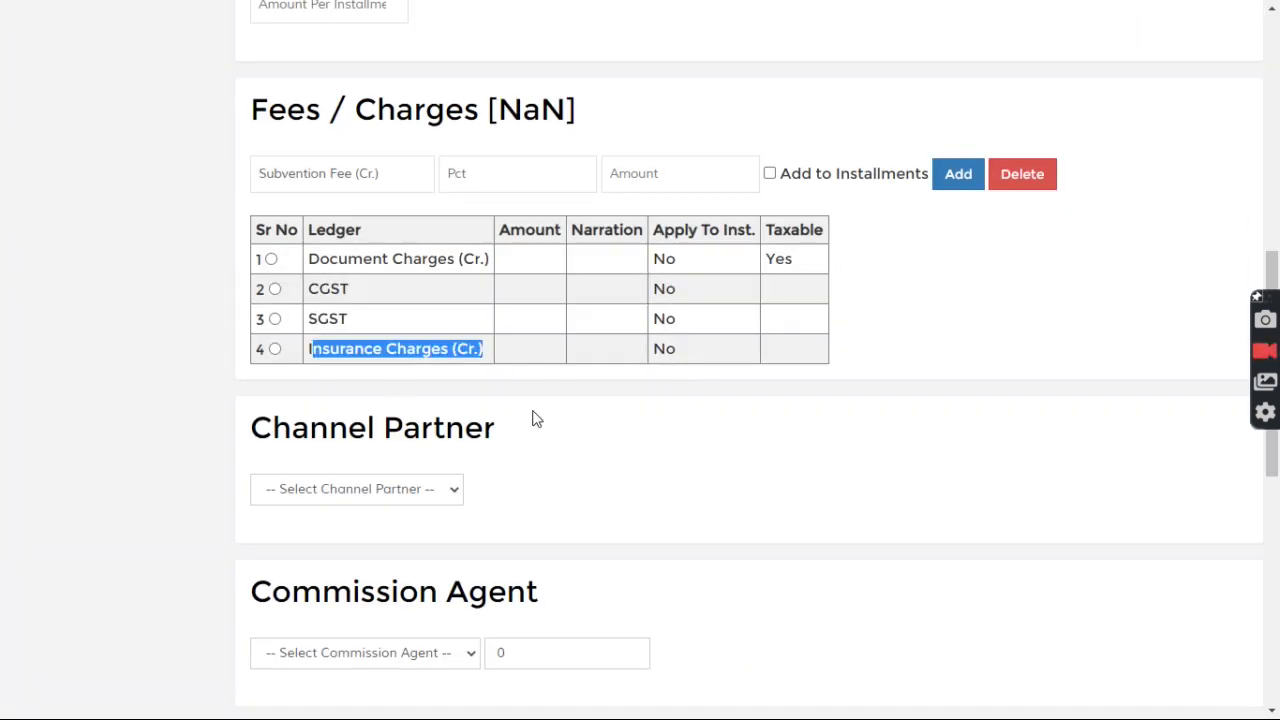
scroll(535, 418, up, 8)
text(10000)
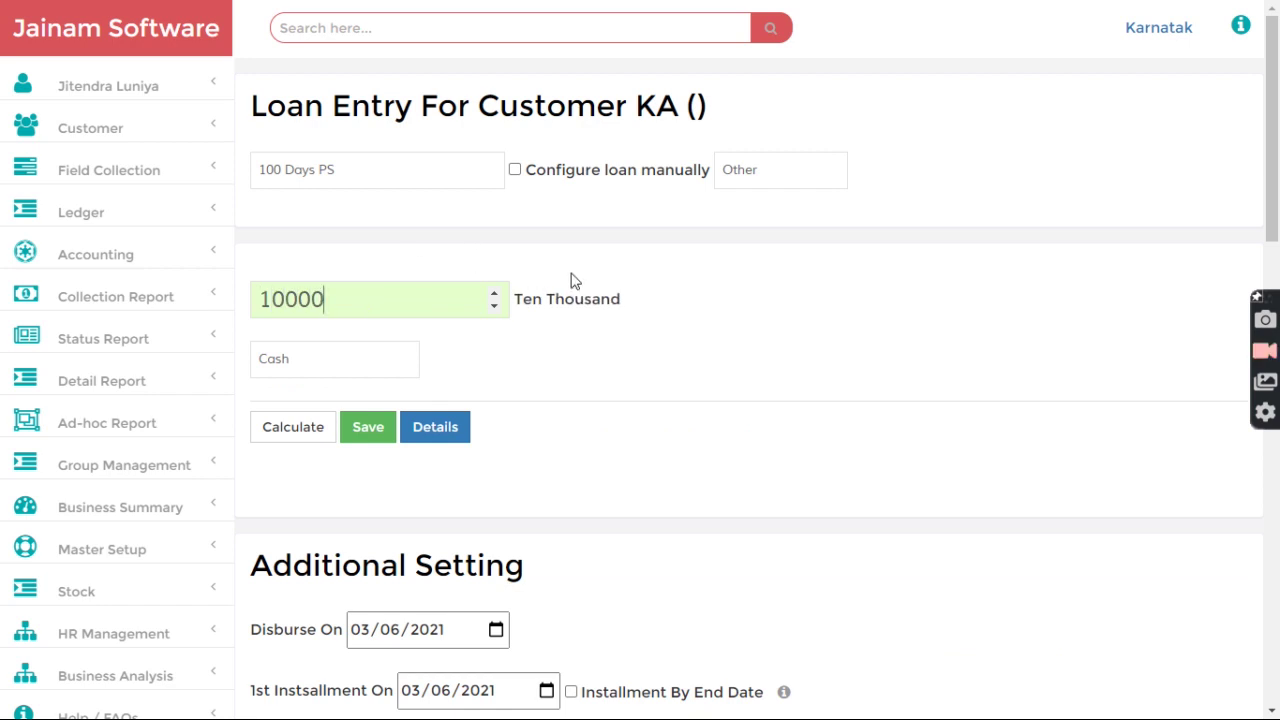
Check the Document Charges, CGST, SGST and Insurance Charges amounts of Customer KA's loan entry
scroll(597, 283, down, 5)
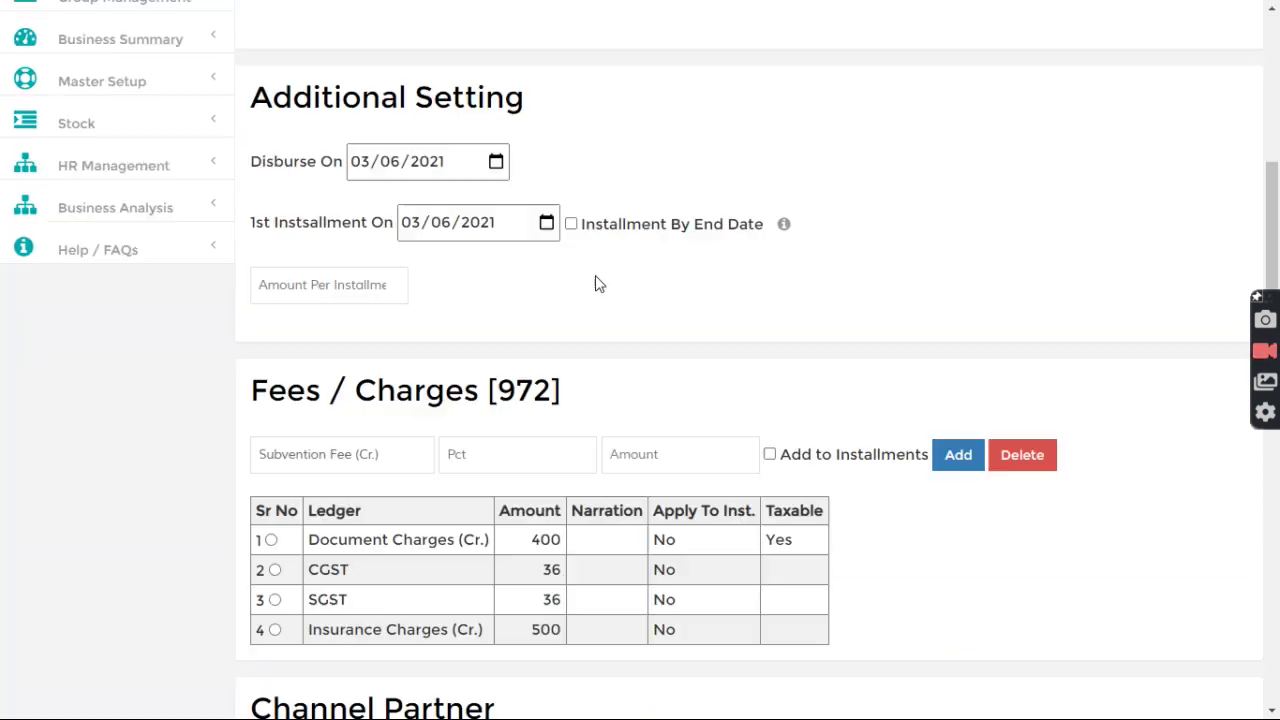
scroll(580, 354, down, 3)
drag(530, 350, 563, 348)
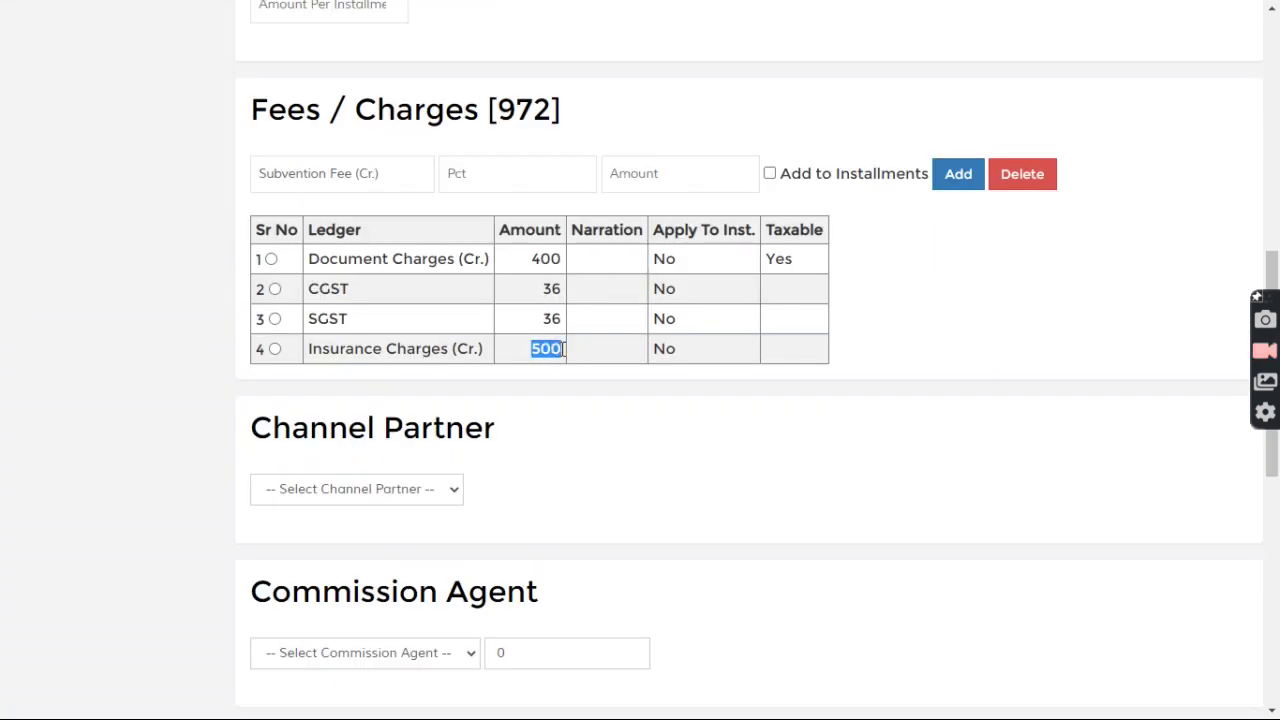
drag(532, 260, 566, 264)
scroll(588, 369, up, 1)
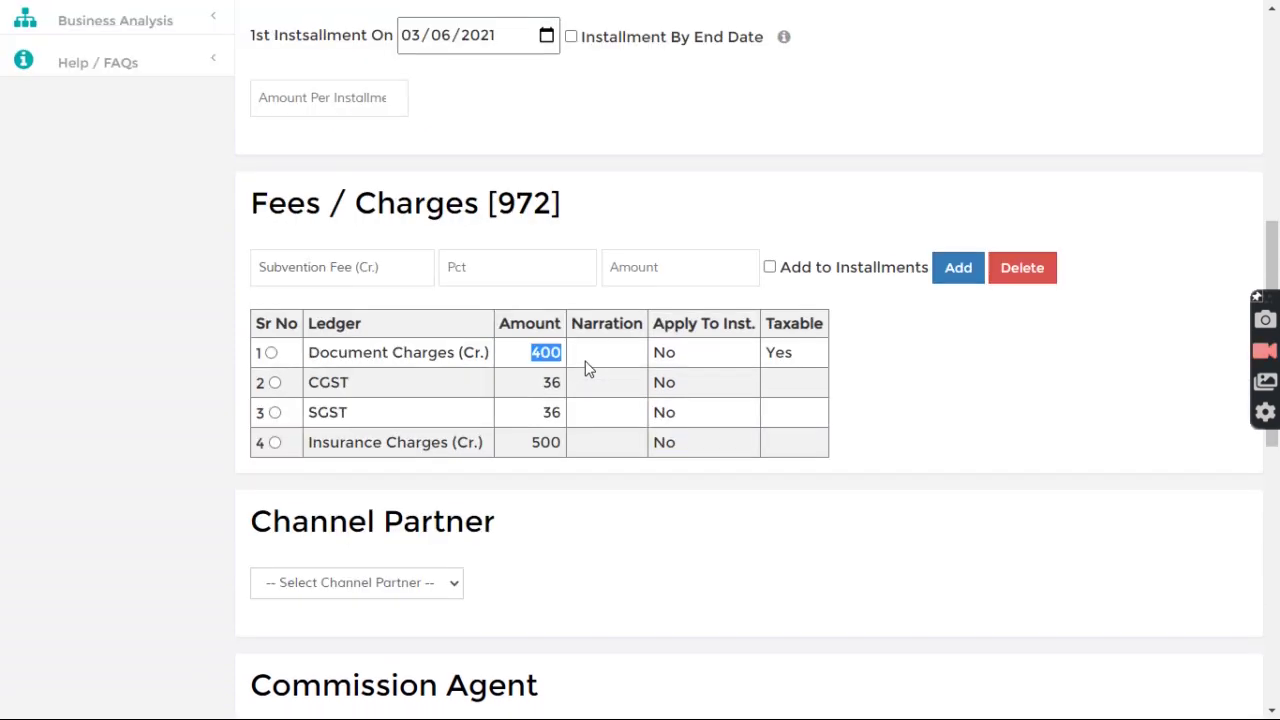
drag(540, 382, 557, 382)
double_click(548, 411)
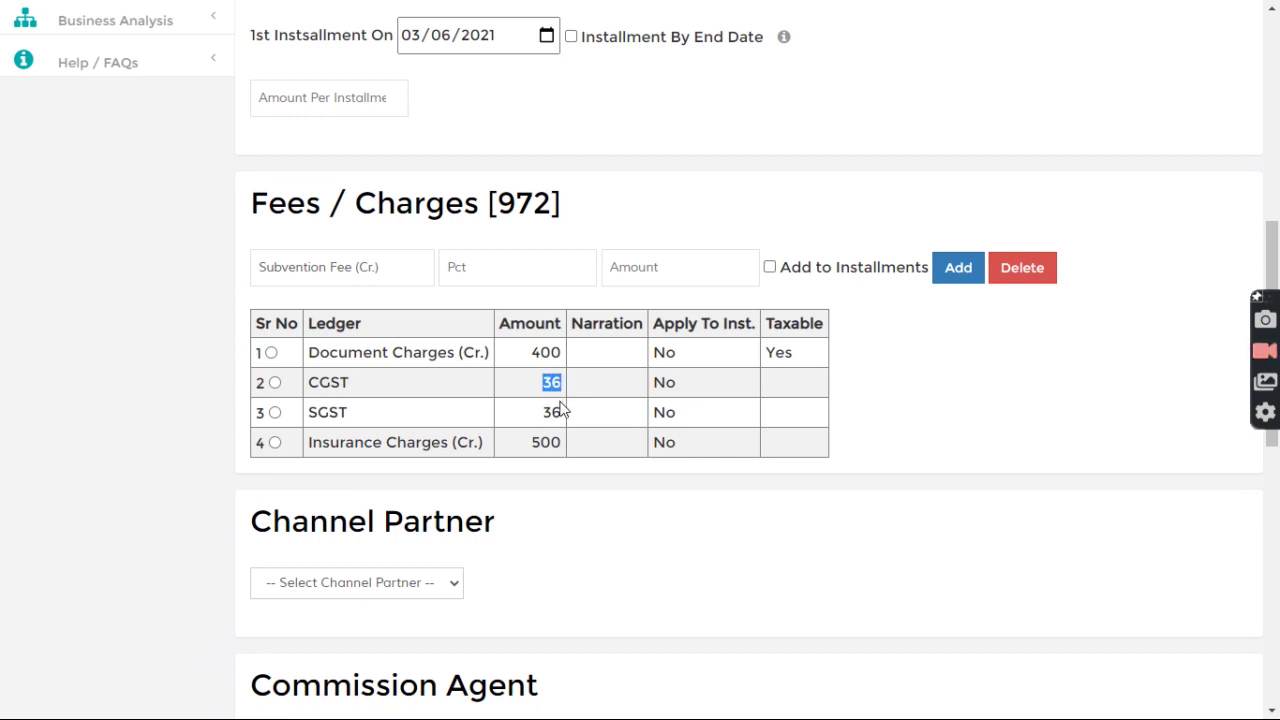
double_click(546, 352)
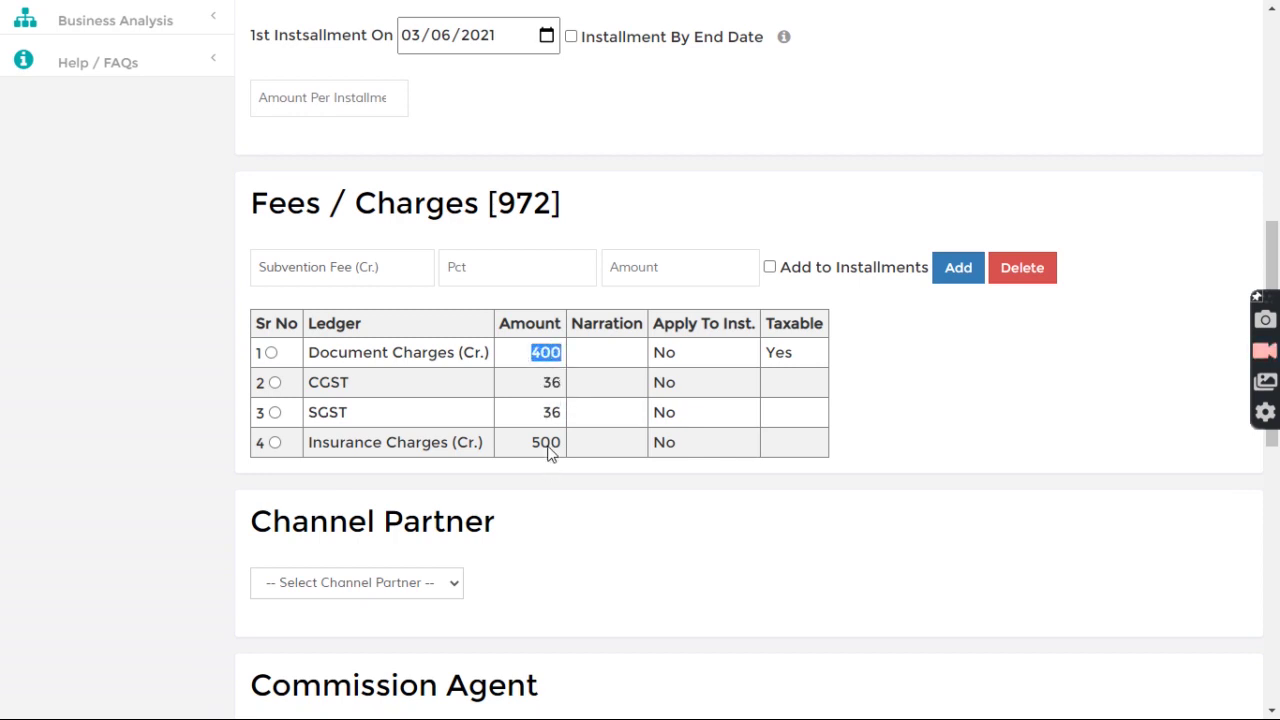
click(602, 207)
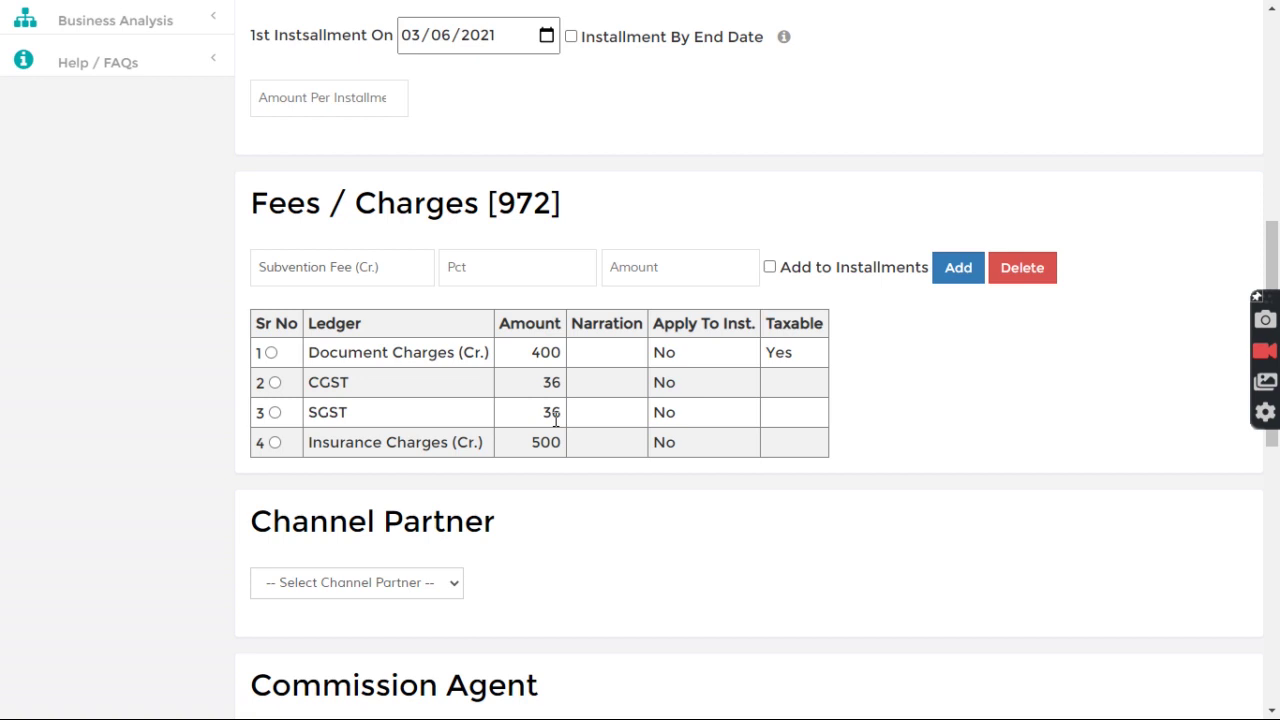
Compare the taxable document charge and the insurance charge with the total in the Fees / Charges heading
scroll(555, 420, up, 7)
scroll(549, 426, down, 8)
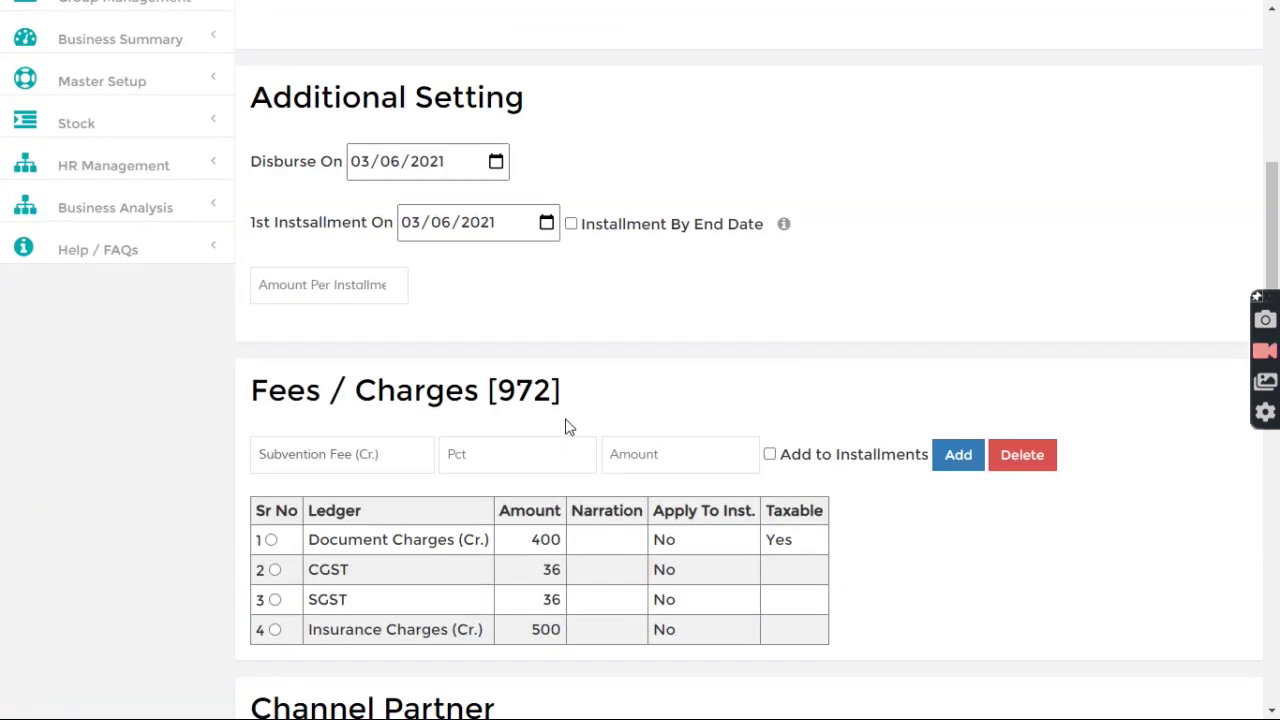
scroll(563, 423, up, 2)
double_click(550, 352)
drag(529, 410, 603, 443)
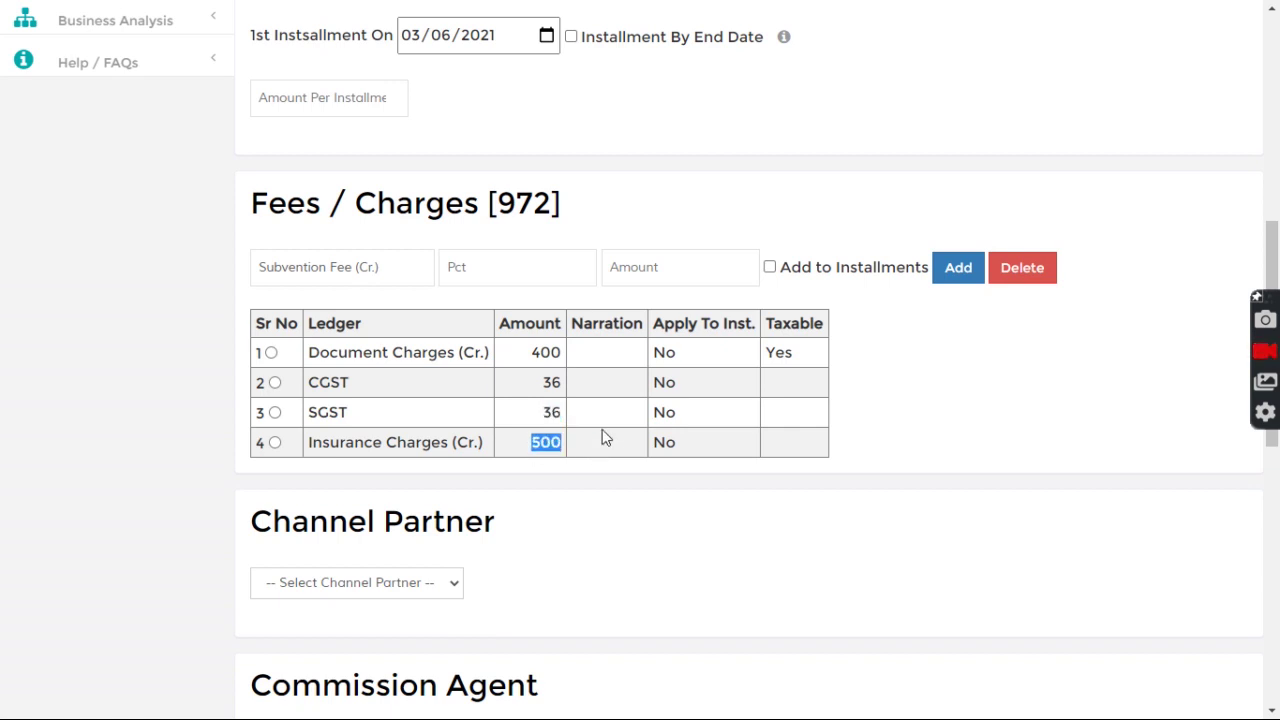
scroll(602, 434, up, 1)
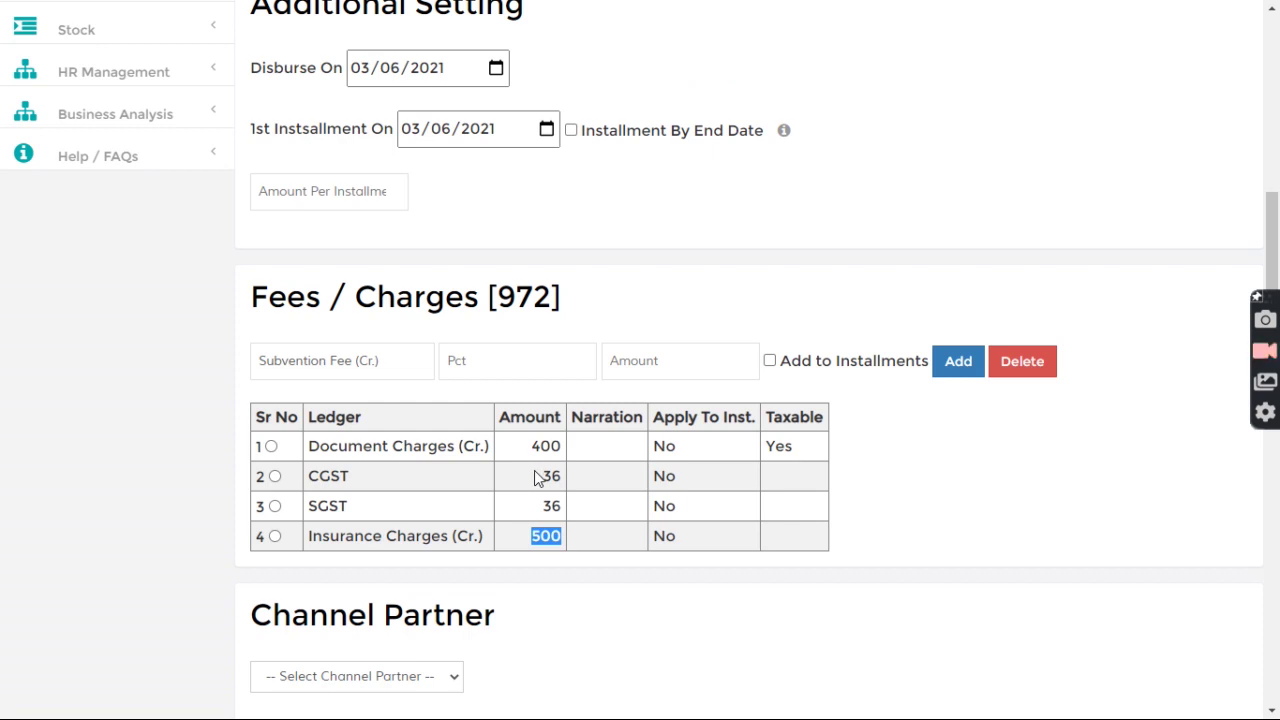
drag(497, 291, 547, 296)
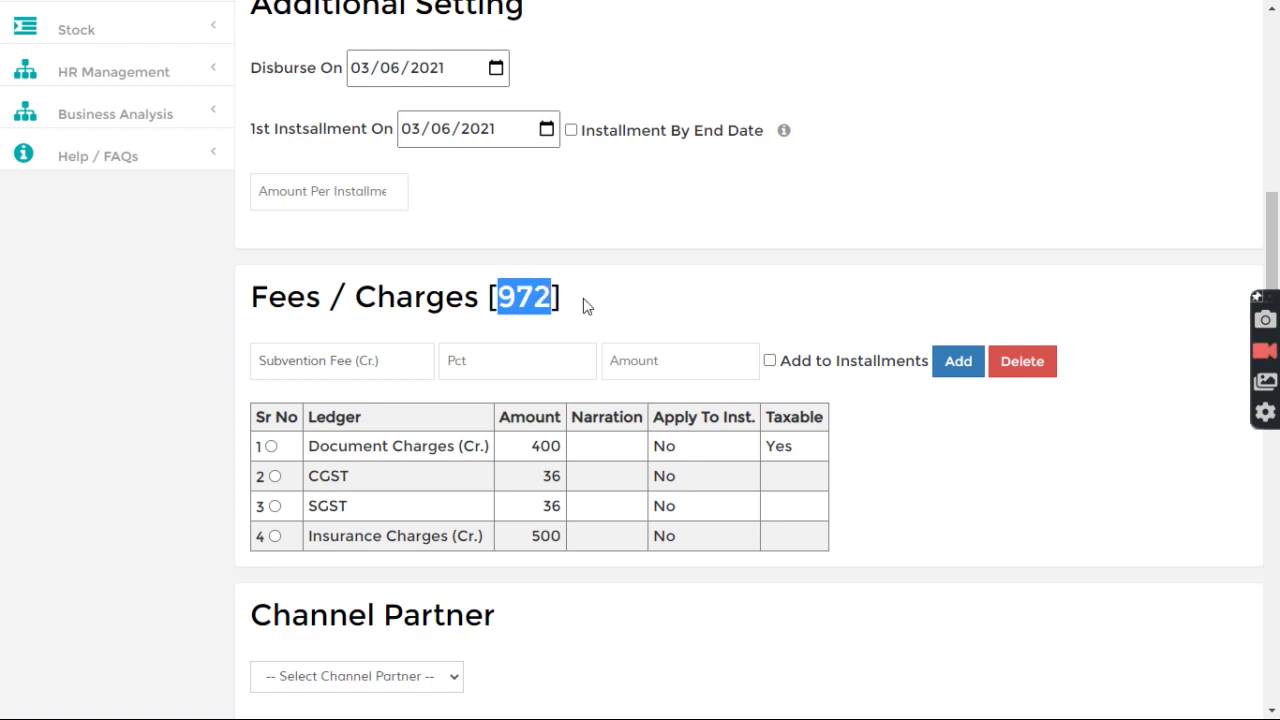
Calculate the loan for Customer KA, check the payable amount, and save the loan entry
scroll(582, 310, up, 5)
scroll(549, 320, up, 1)
click(300, 432)
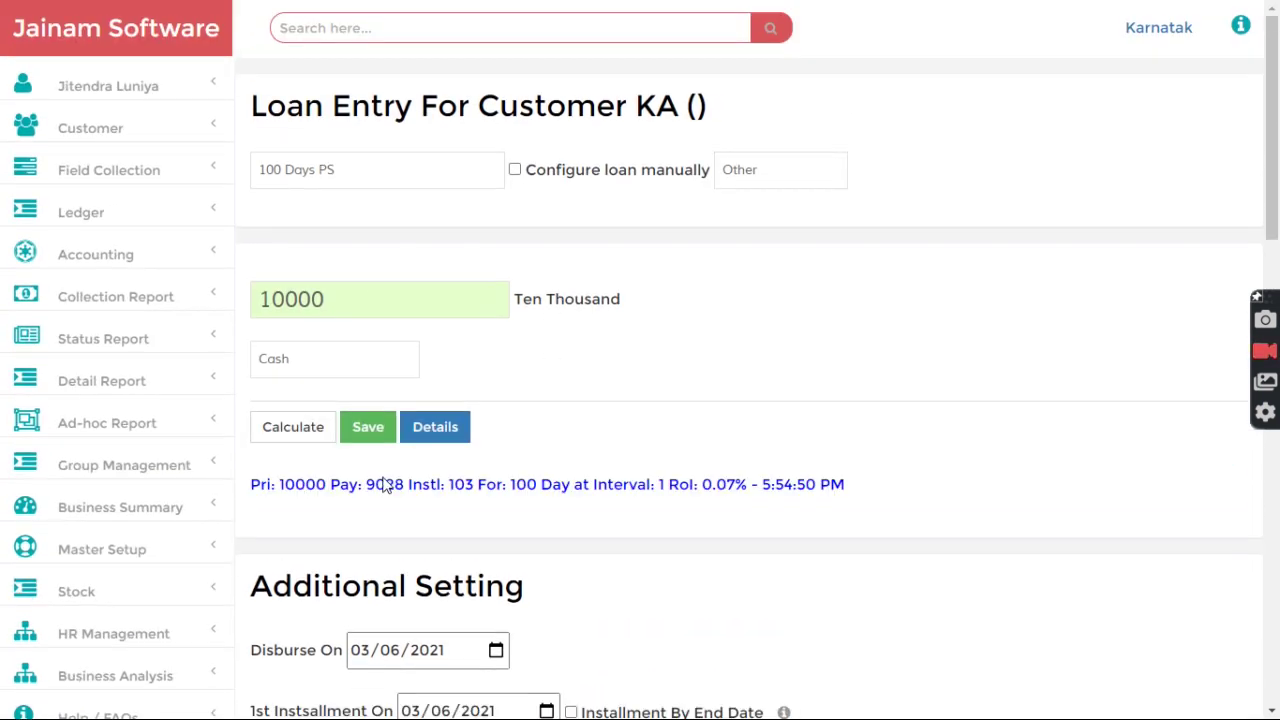
double_click(382, 484)
click(367, 427)
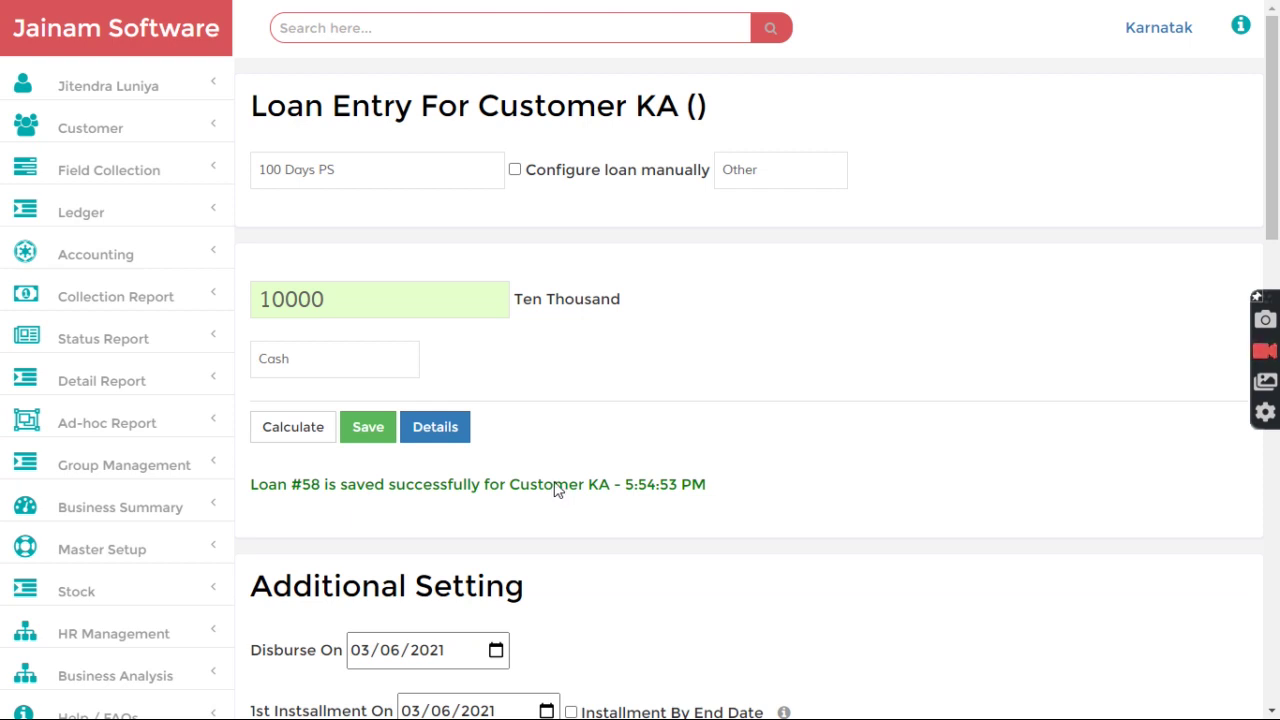
scroll(567, 517, down, 4)
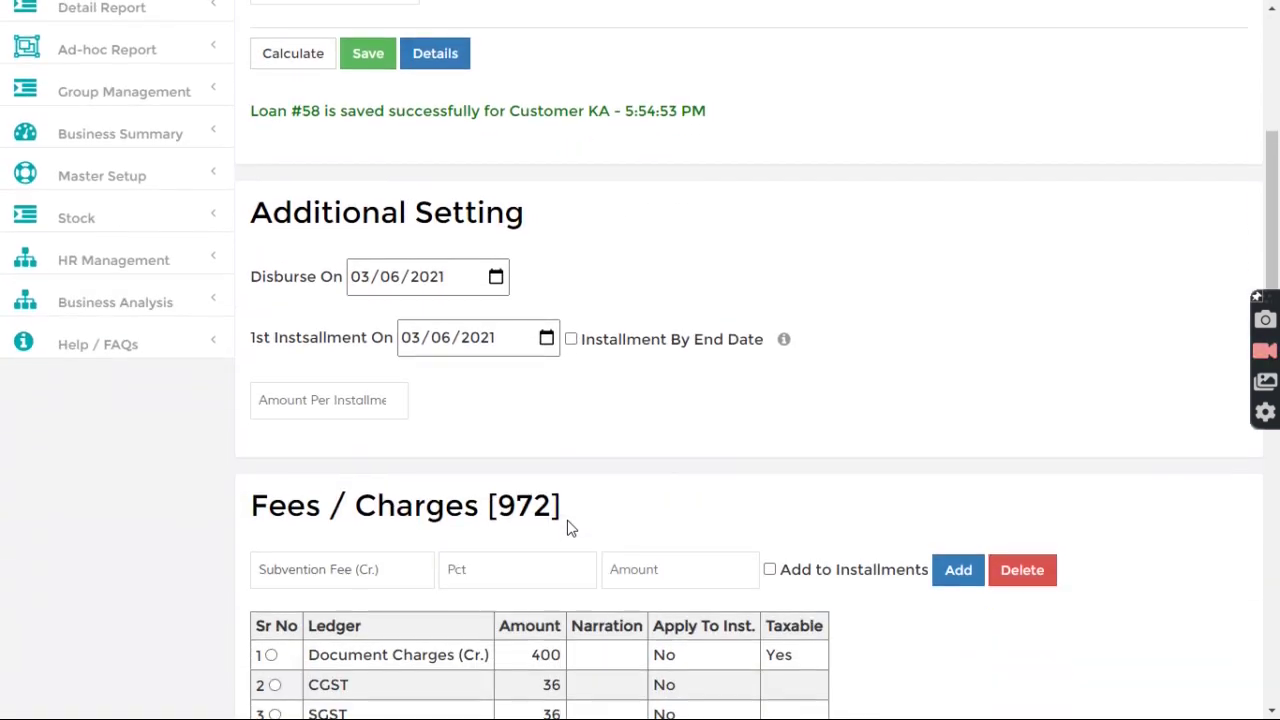
scroll(567, 527, up, 4)
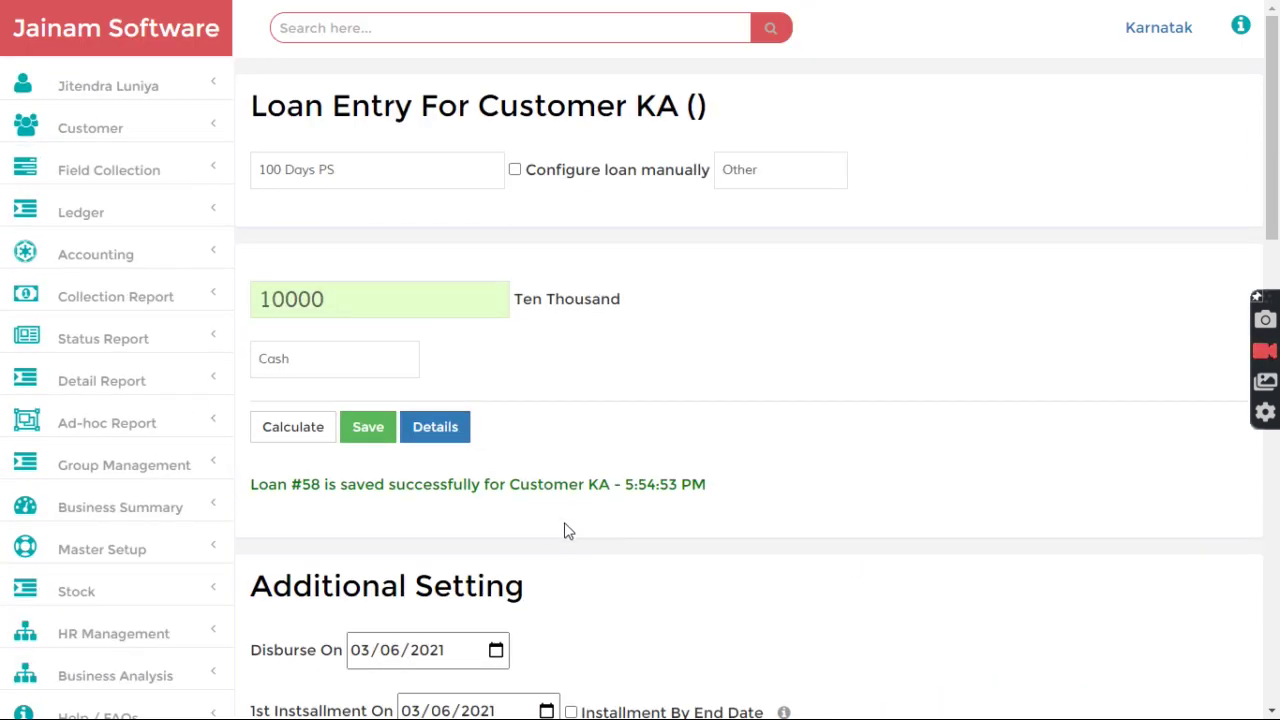
Open the favourite ledger setup and find the Processing Fee (Cr.) ledger in its list
click(65, 214)
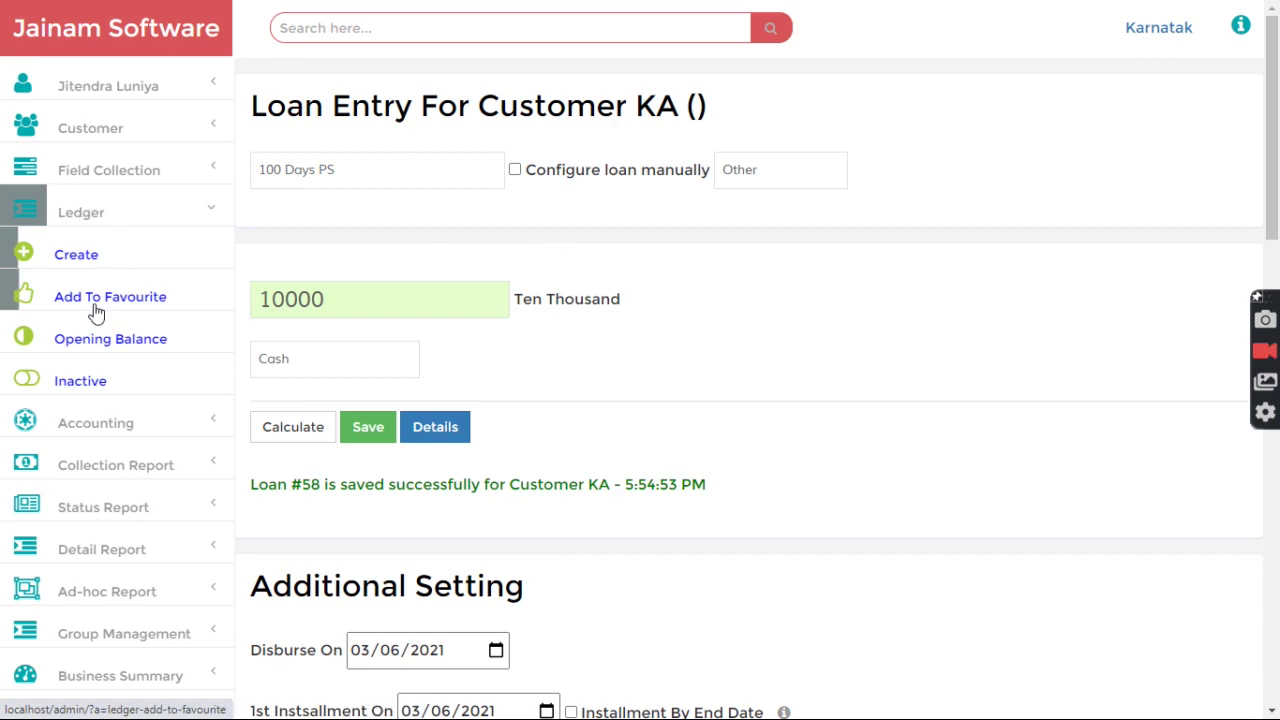
click(98, 305)
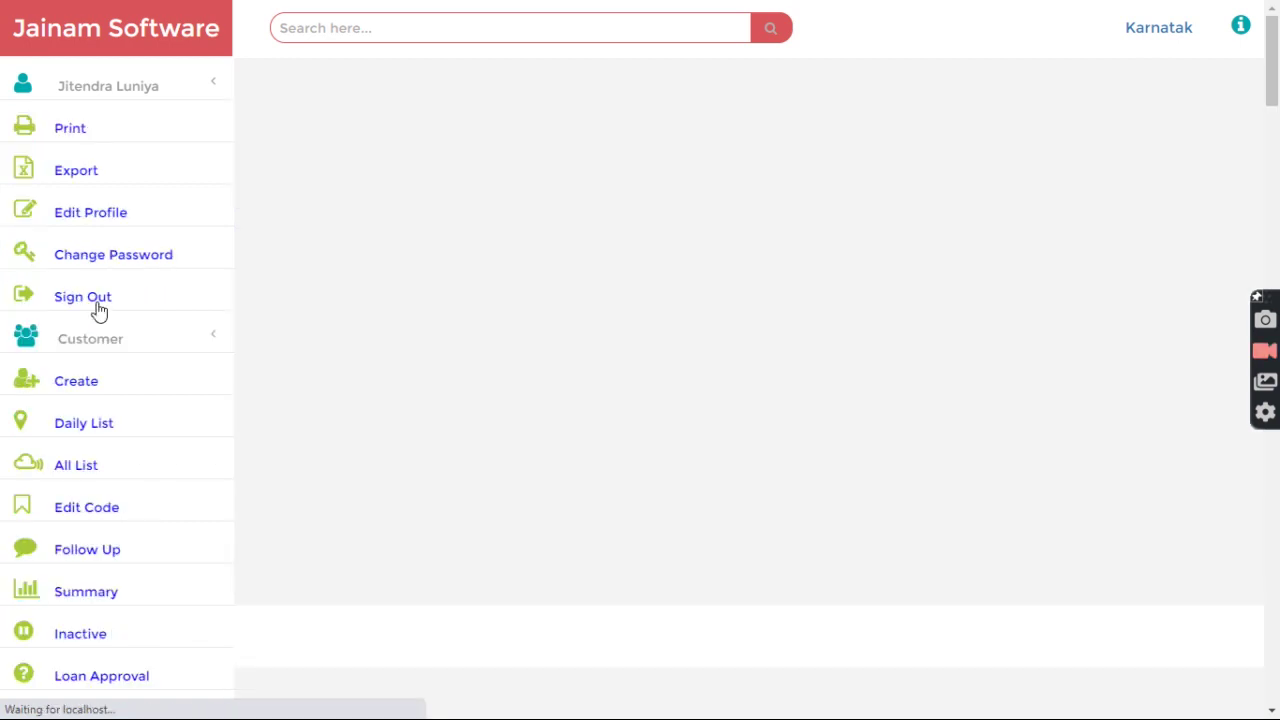
click(323, 173)
key(p)
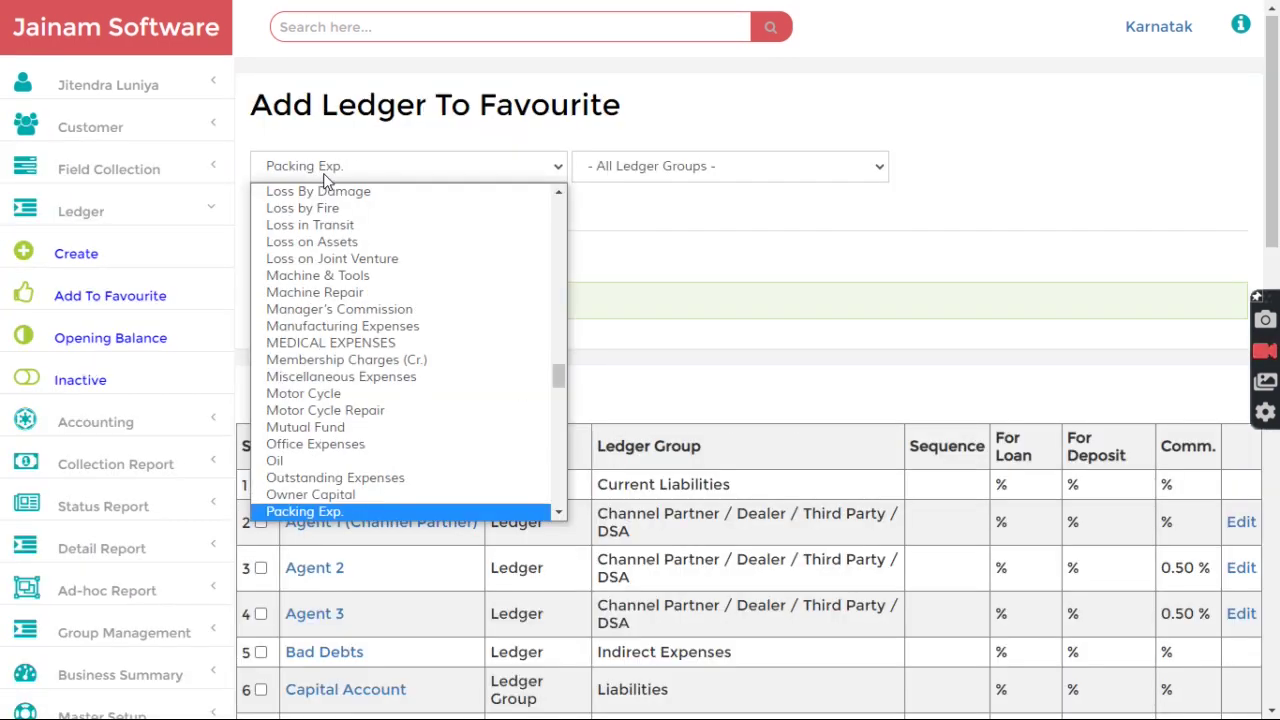
key(Return)
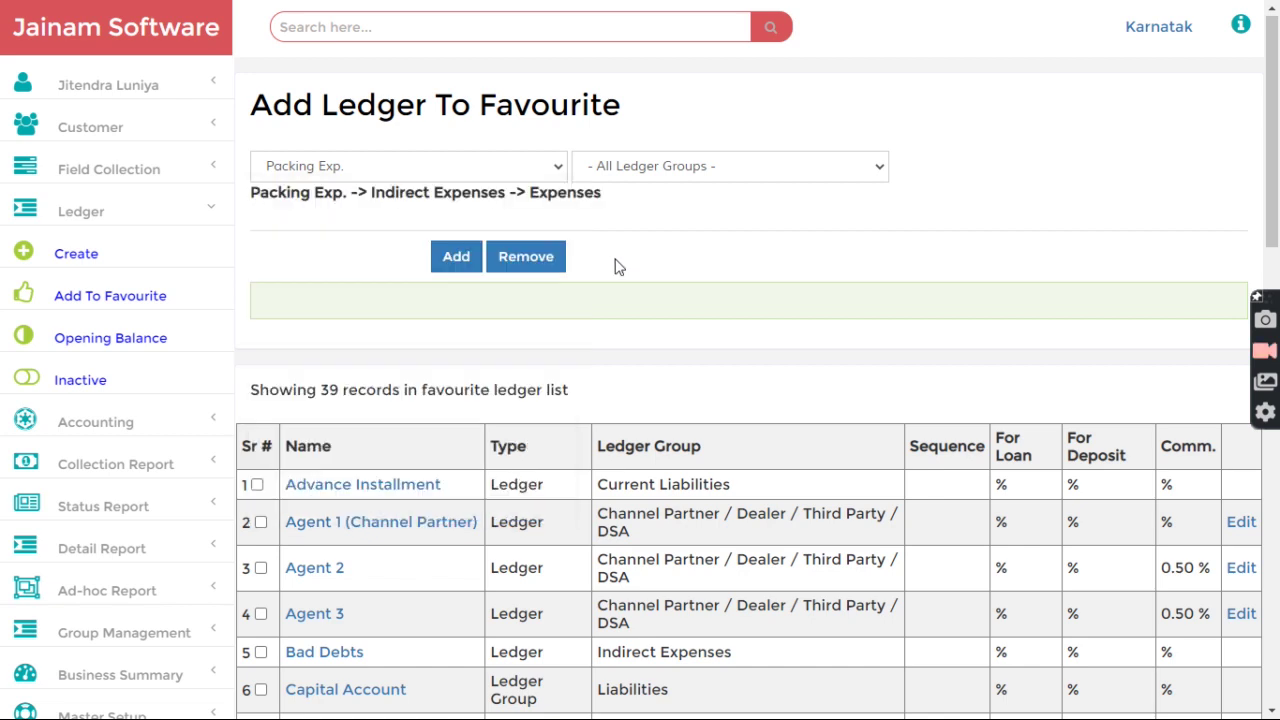
key(ctrl+f)
text(proc)
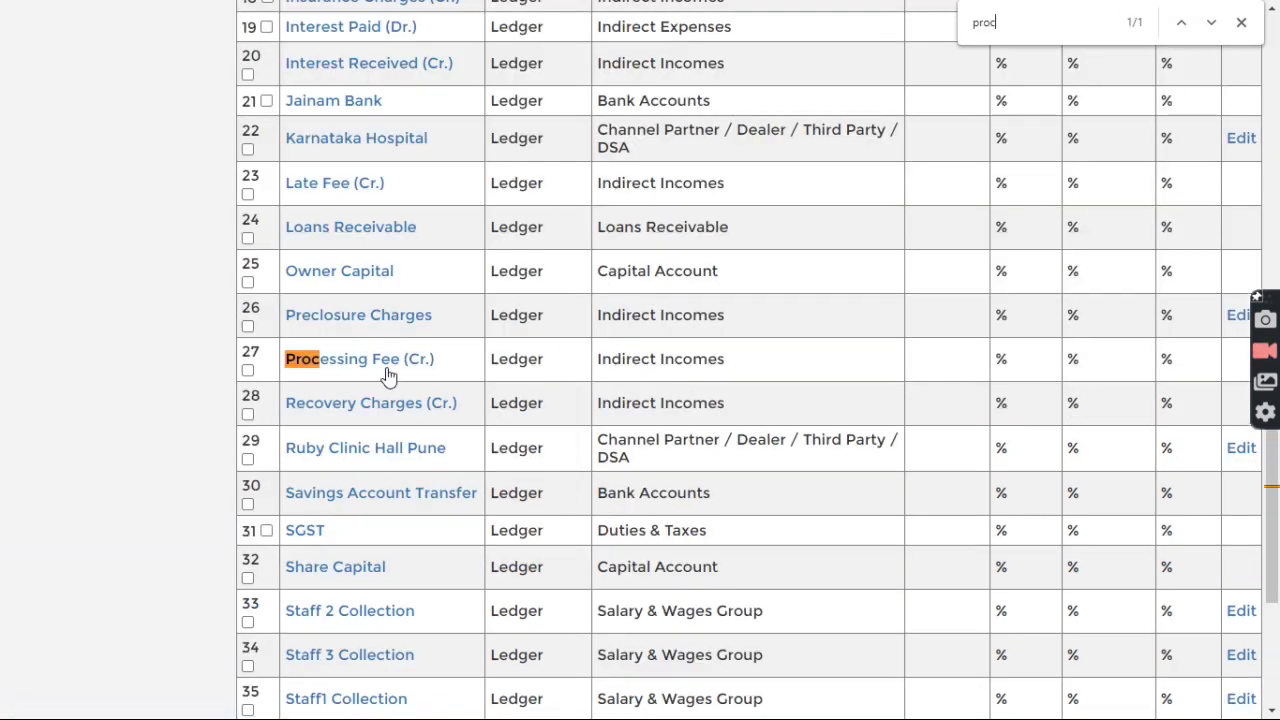
Set the loan auto config of Processing Fee (Cr.) to 1%, mark it as tax applicable, and save and close its settings
click(385, 370)
click(509, 234)
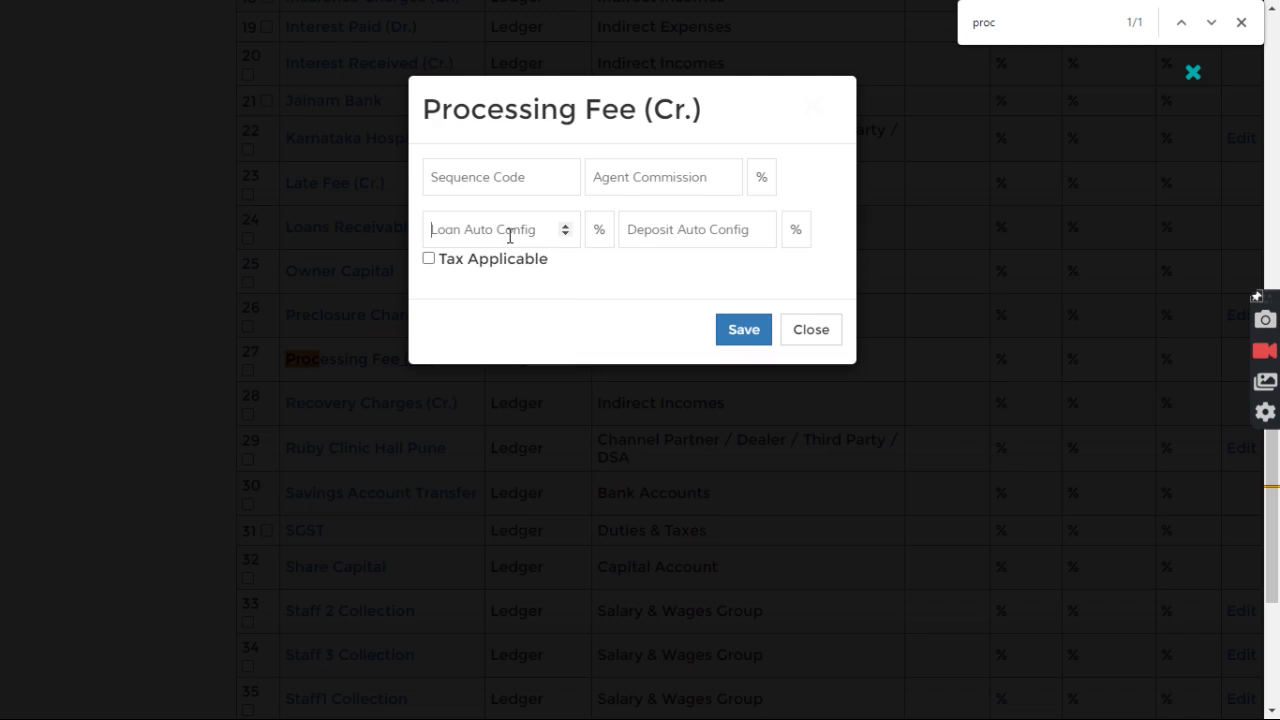
text(1)
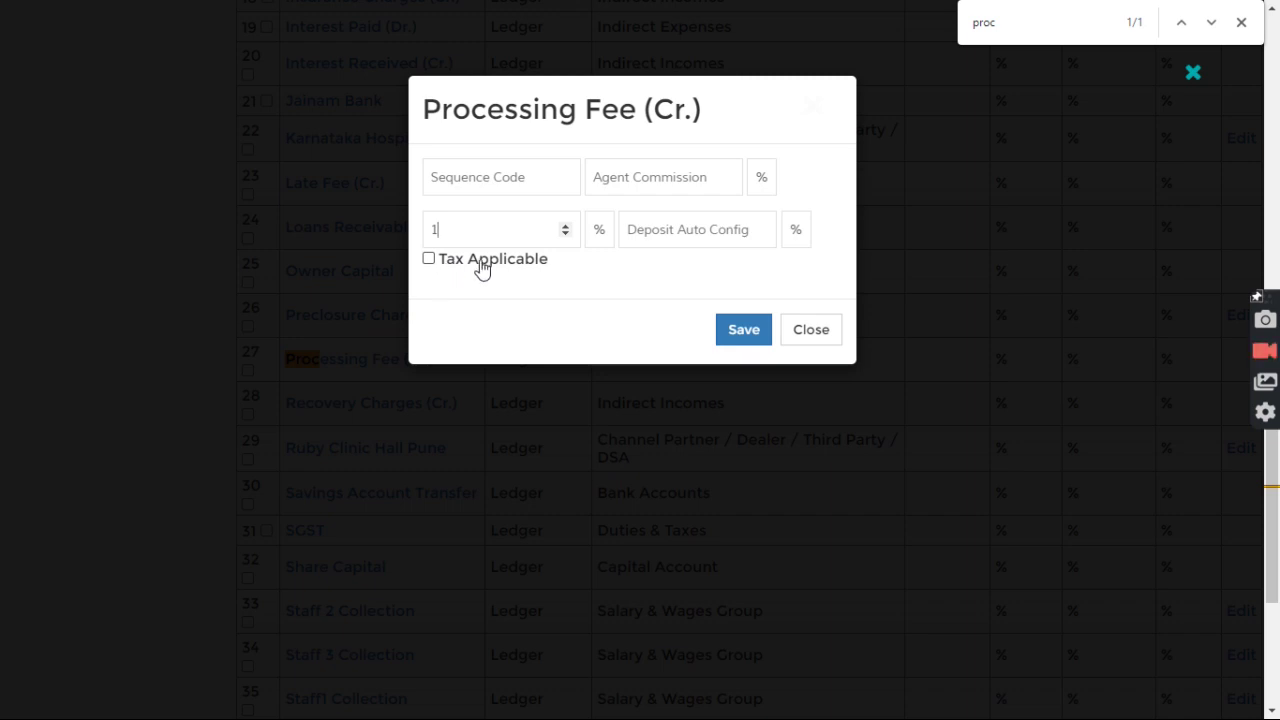
click(429, 259)
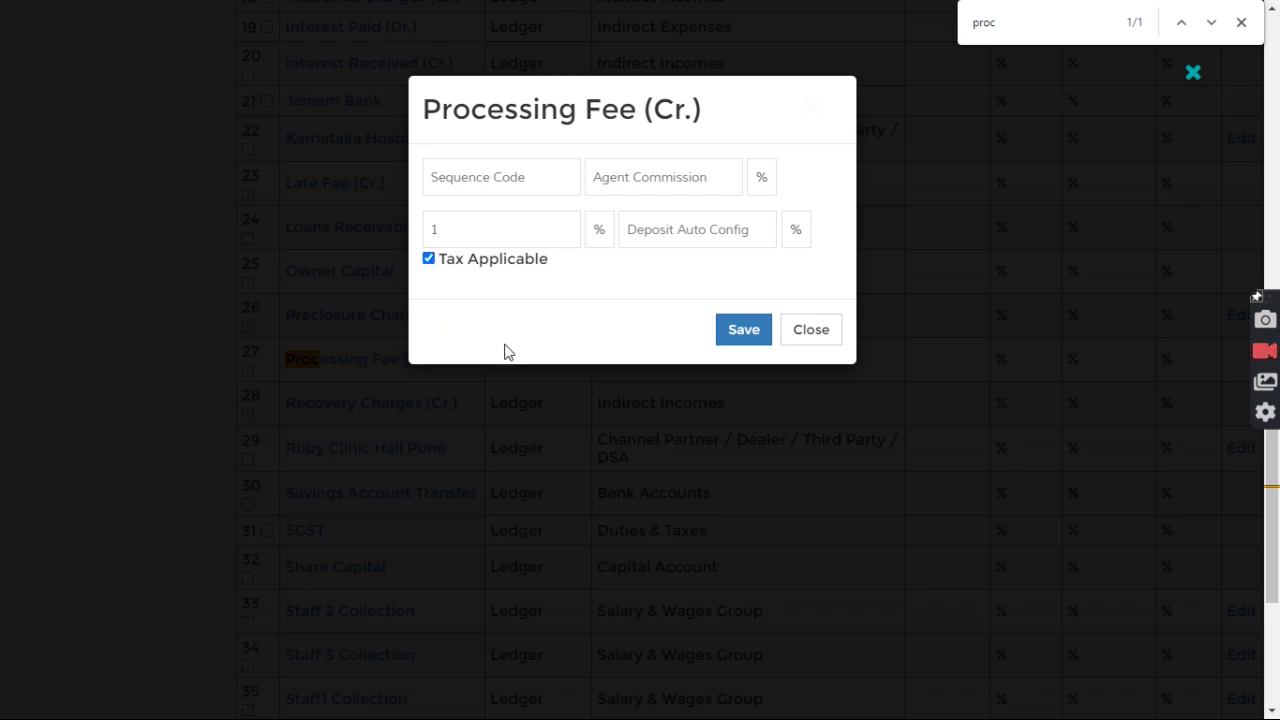
click(811, 331)
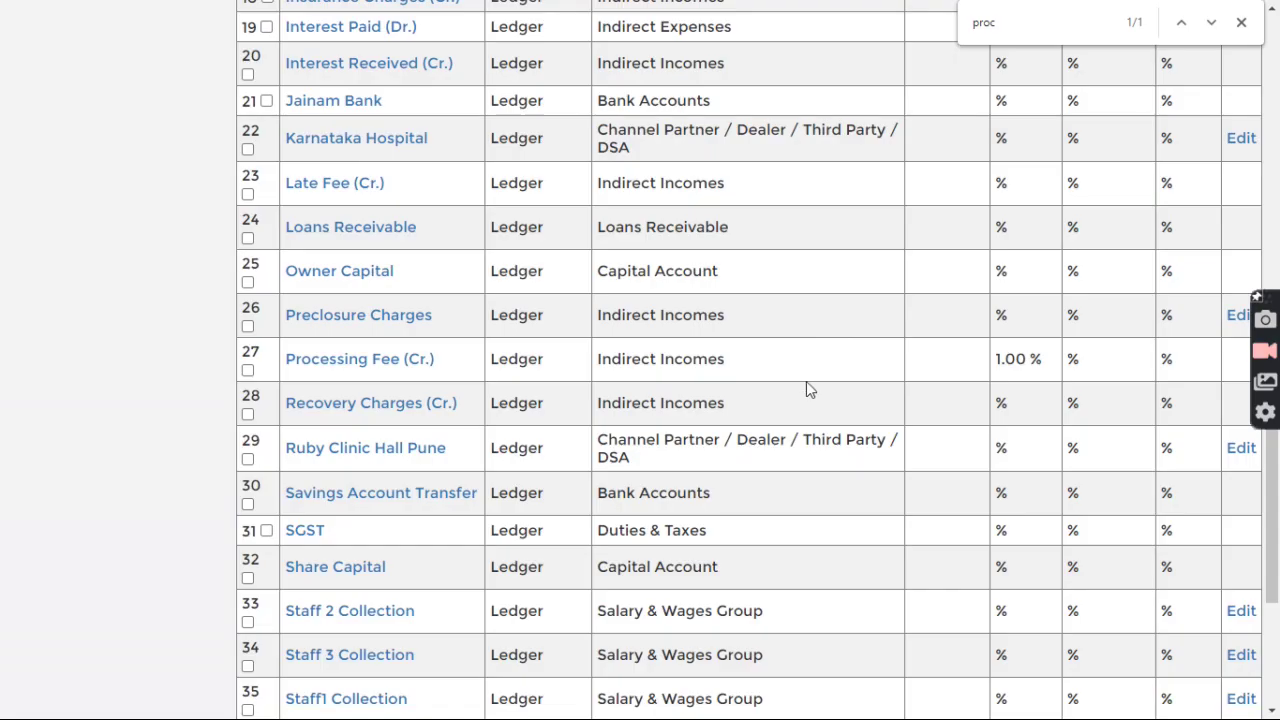
scroll(806, 391, up, 10)
click(1241, 22)
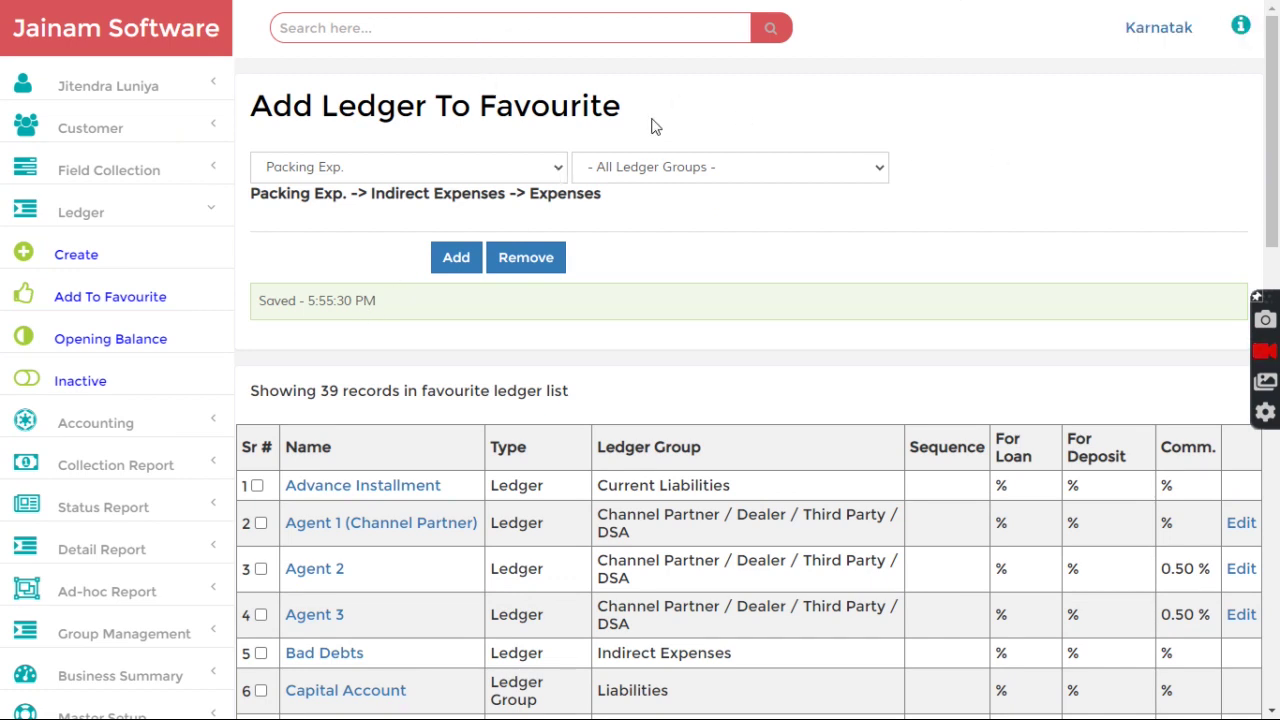
Search the customer records for "cust" from the favourite ledger page
click(454, 29)
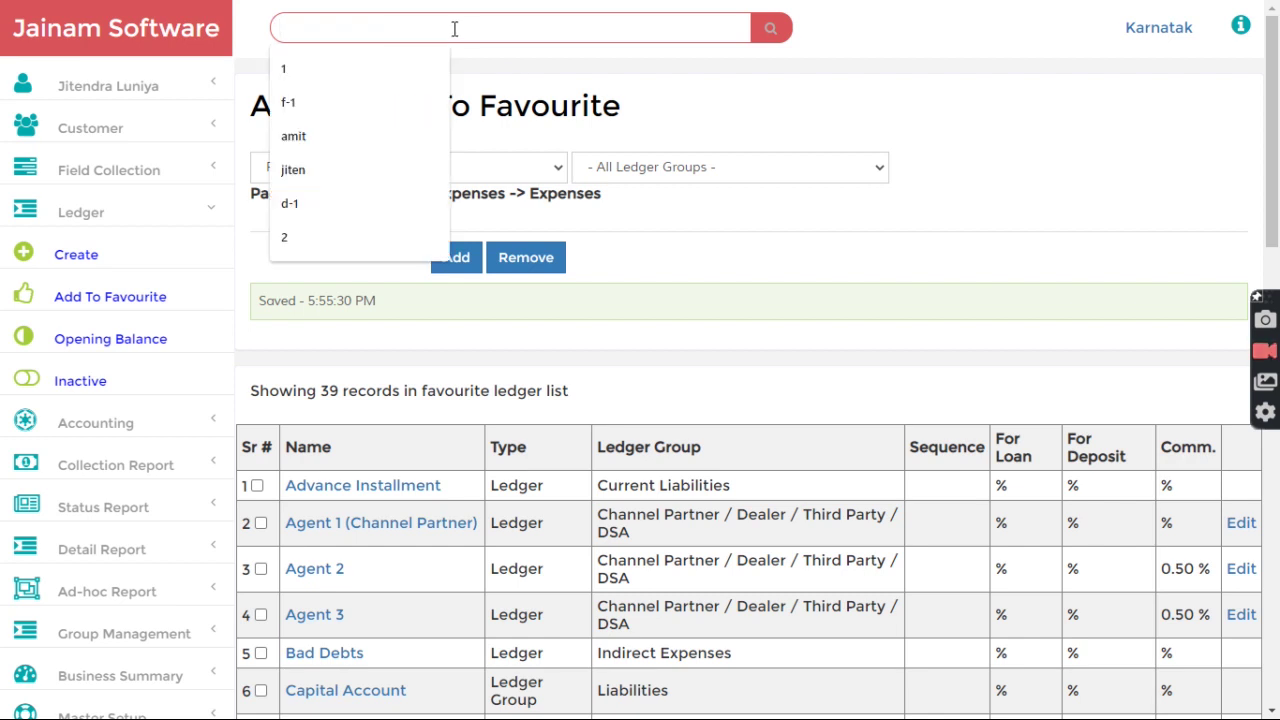
text(cus)
key(Down)
key(Return)
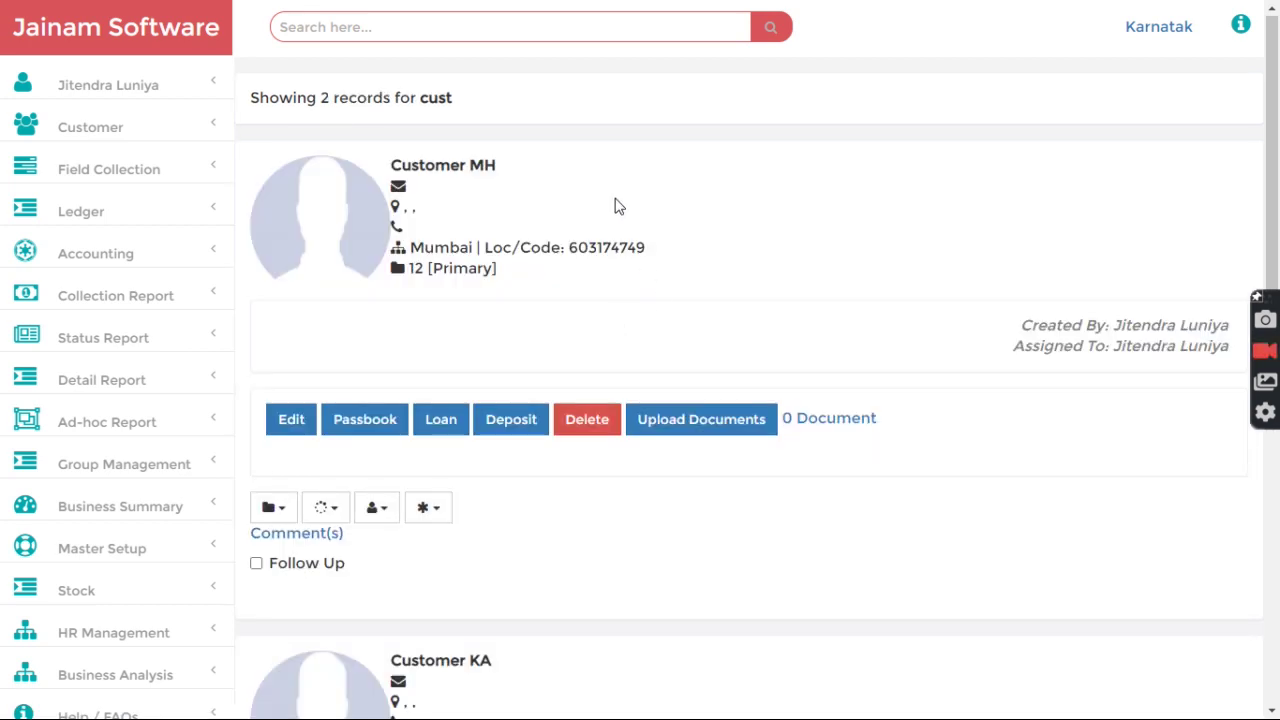
Open a new loan entry for Customer KA from the search results and go to its fees and charges
scroll(450, 484, down, 3)
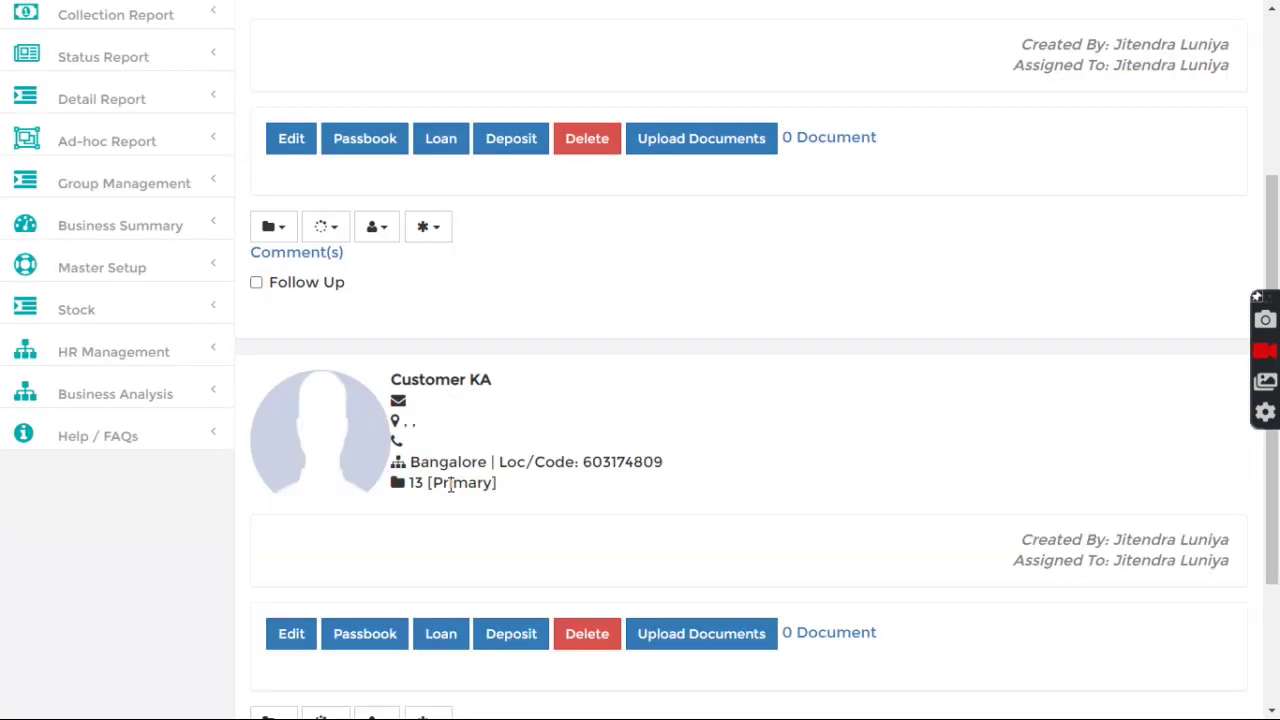
click(445, 634)
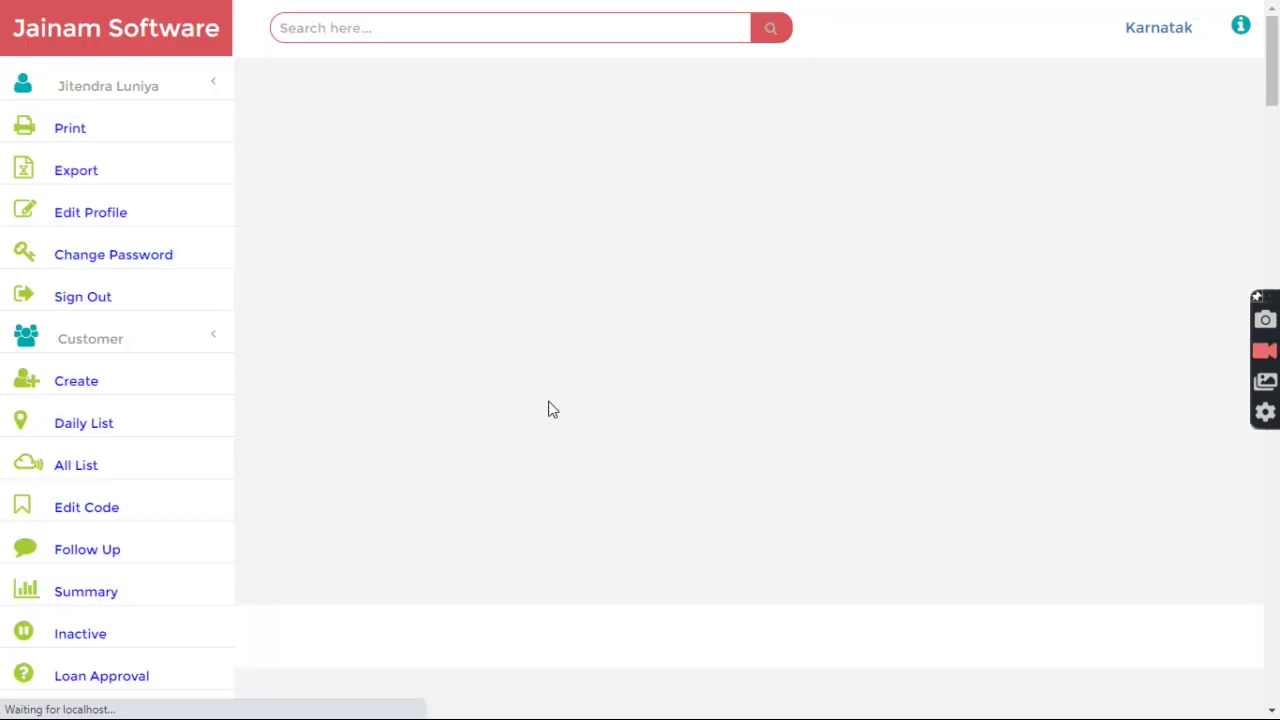
scroll(594, 255, down, 7)
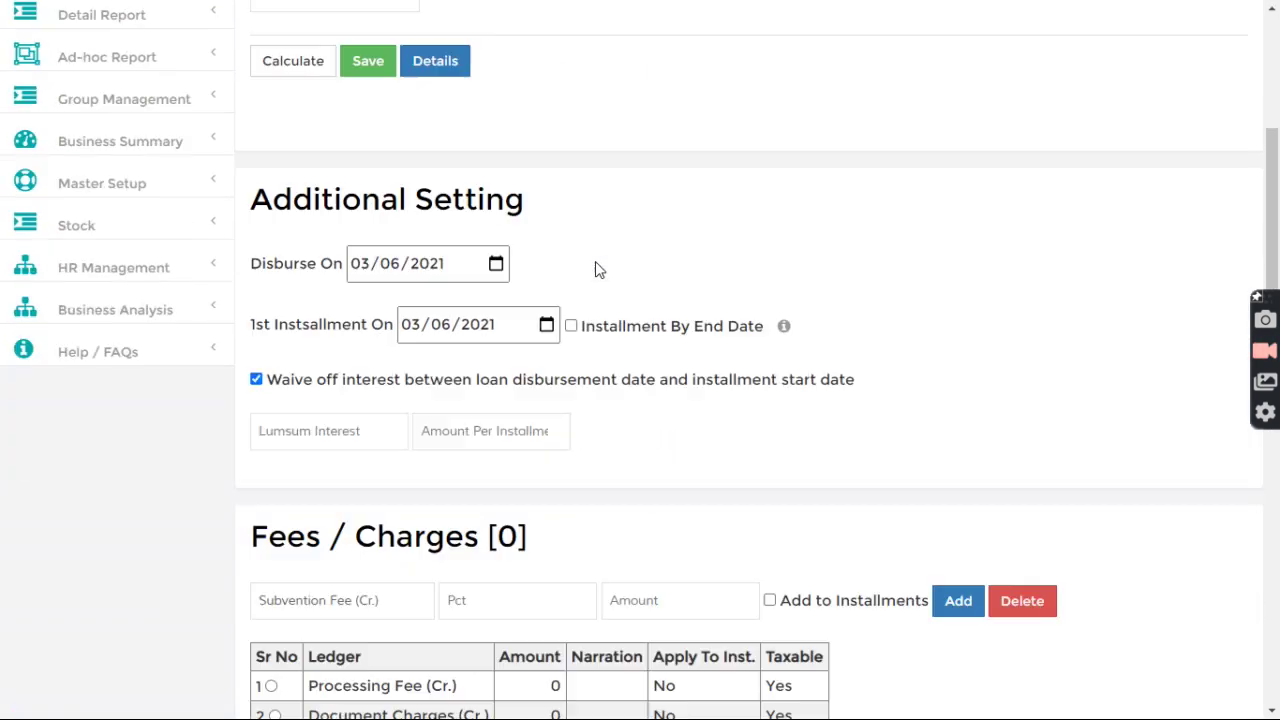
Examine the Processing Fee, Document Charges, CGST and SGST ledgers listed in the loan's fees and charges
drag(310, 302, 460, 308)
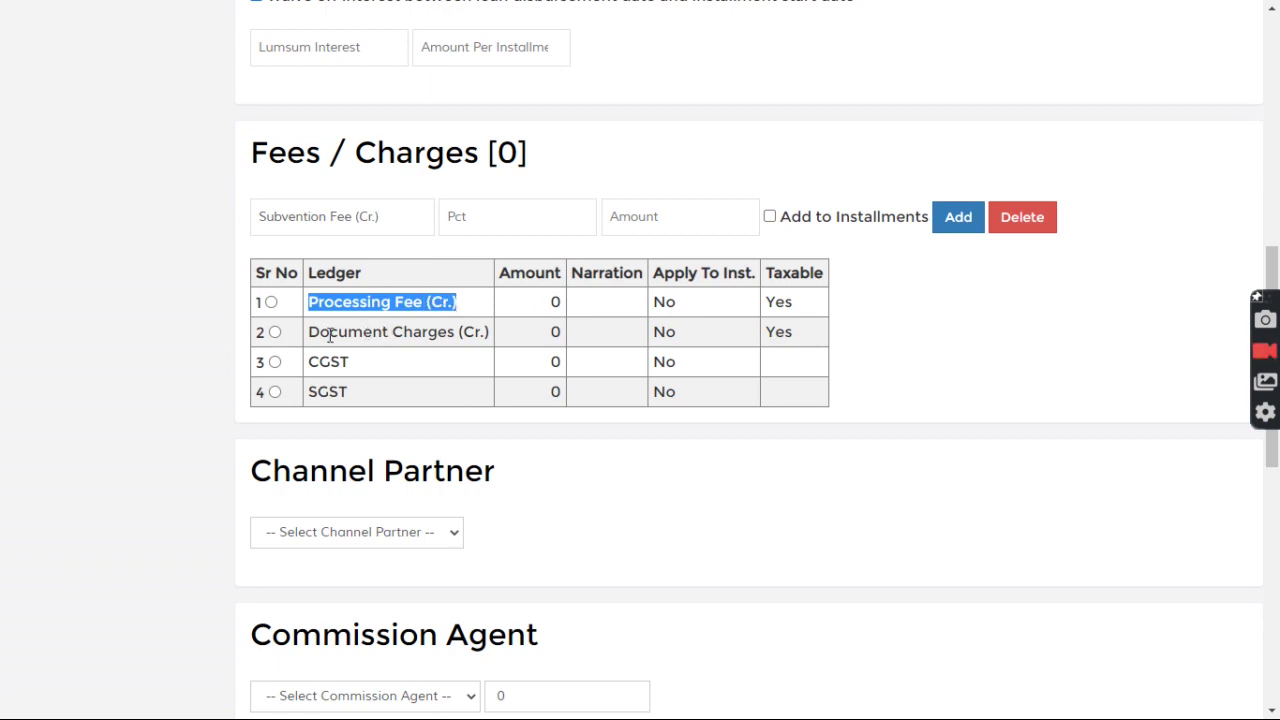
drag(313, 337, 494, 337)
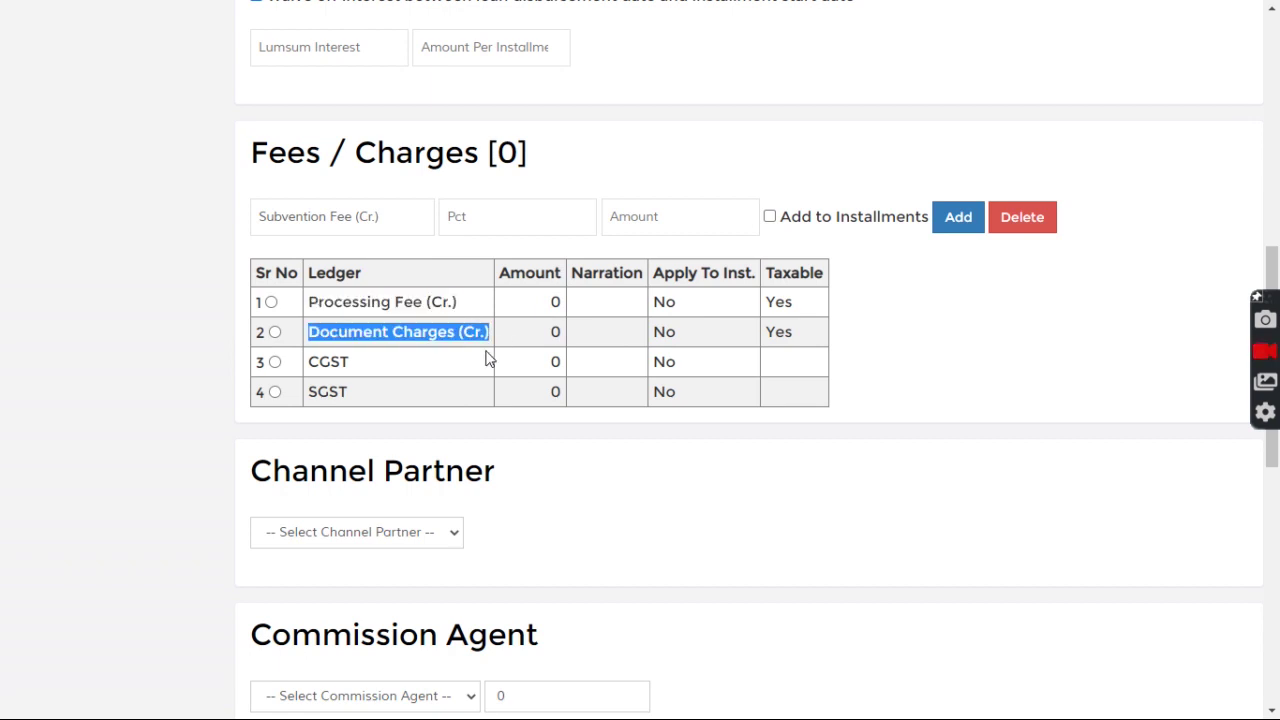
drag(322, 362, 389, 397)
click(395, 340)
drag(309, 362, 370, 393)
drag(309, 301, 420, 301)
drag(331, 332, 473, 331)
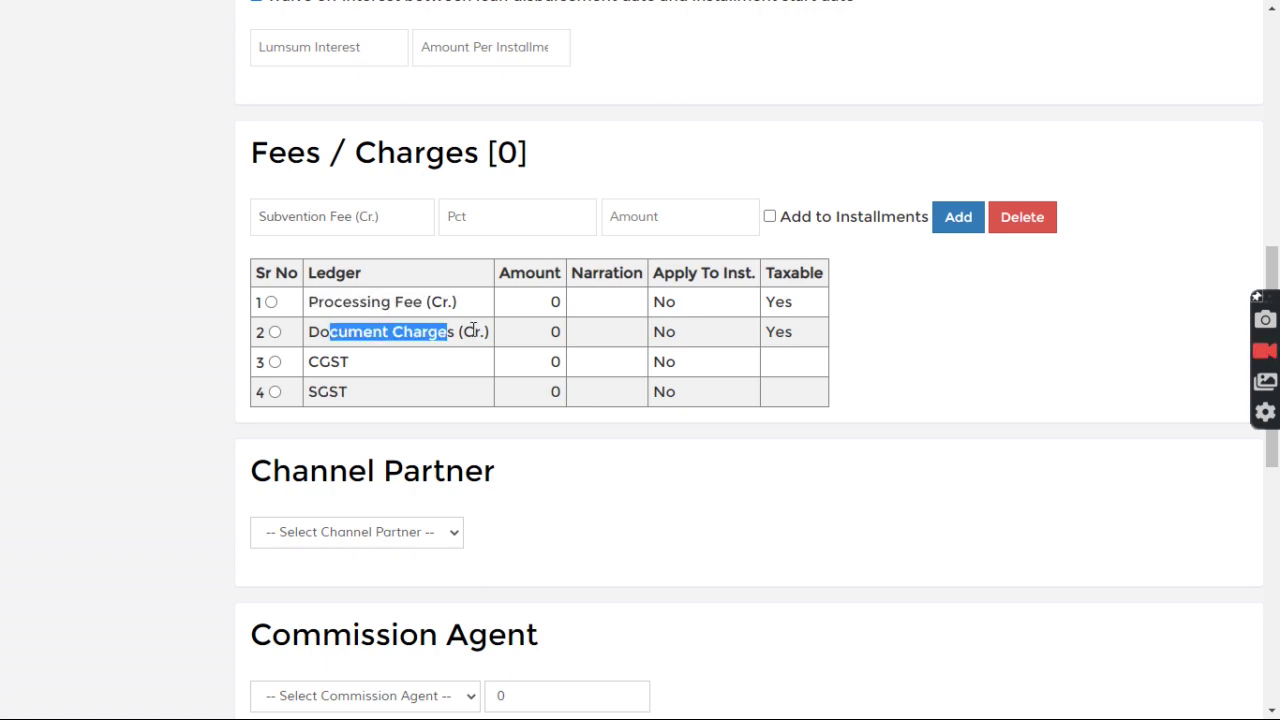
drag(368, 301, 454, 301)
drag(380, 332, 457, 332)
Choose the 100 Days PS scheme for the loan and set the loan amount to 10000
scroll(490, 385, up, 5)
scroll(440, 300, up, 3)
click(383, 178)
click(366, 211)
click(371, 299)
text(10000)
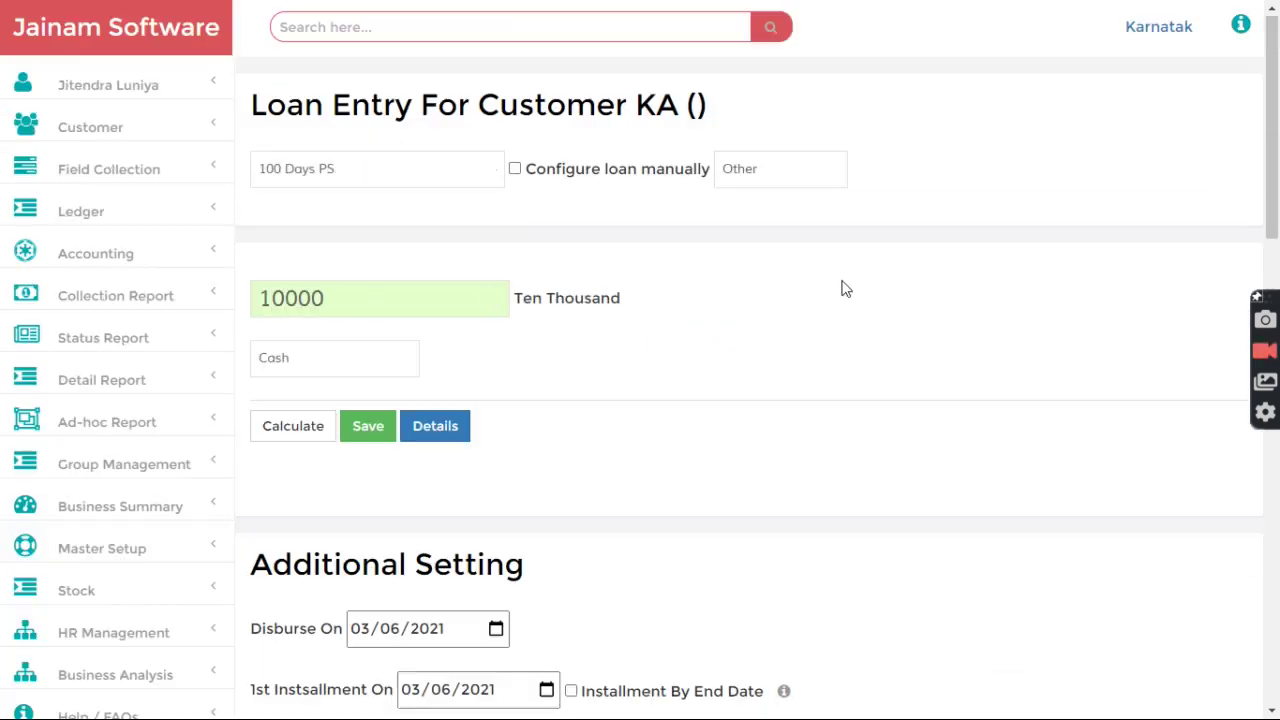
Check the amounts of the processing fee, document charges and insurance charges, and the total fees
scroll(854, 288, down, 10)
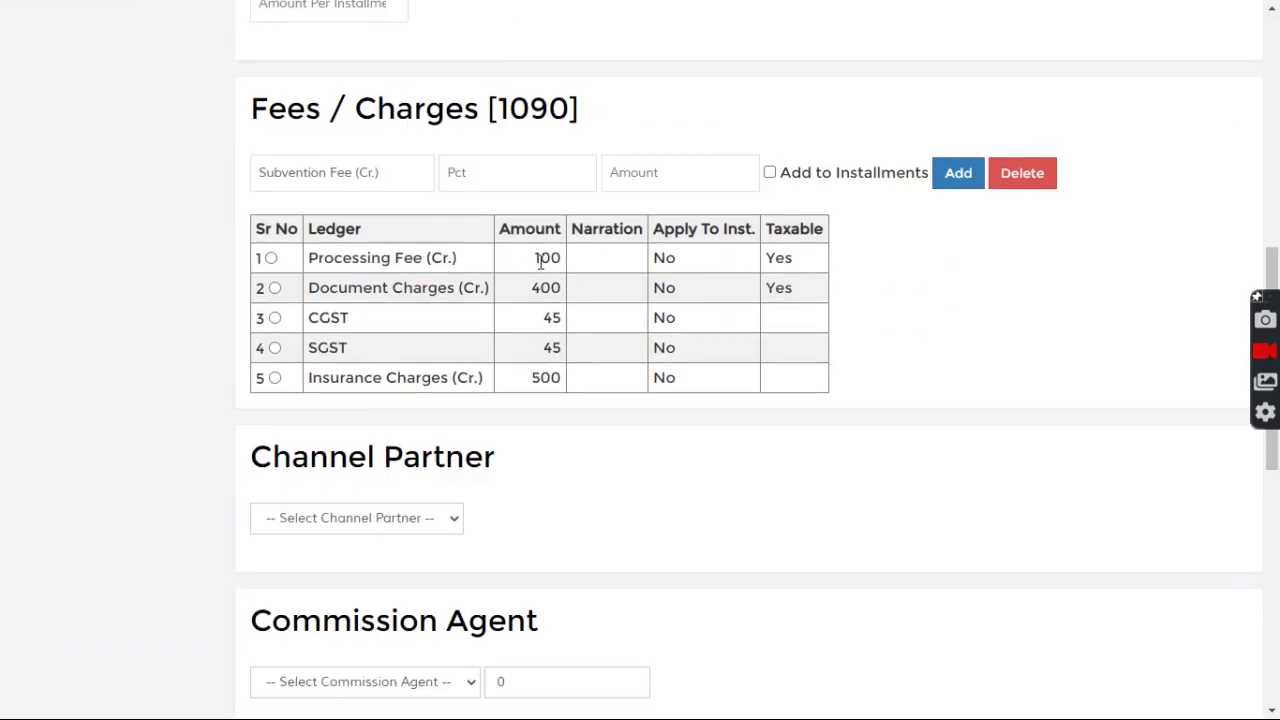
double_click(571, 257)
double_click(568, 290)
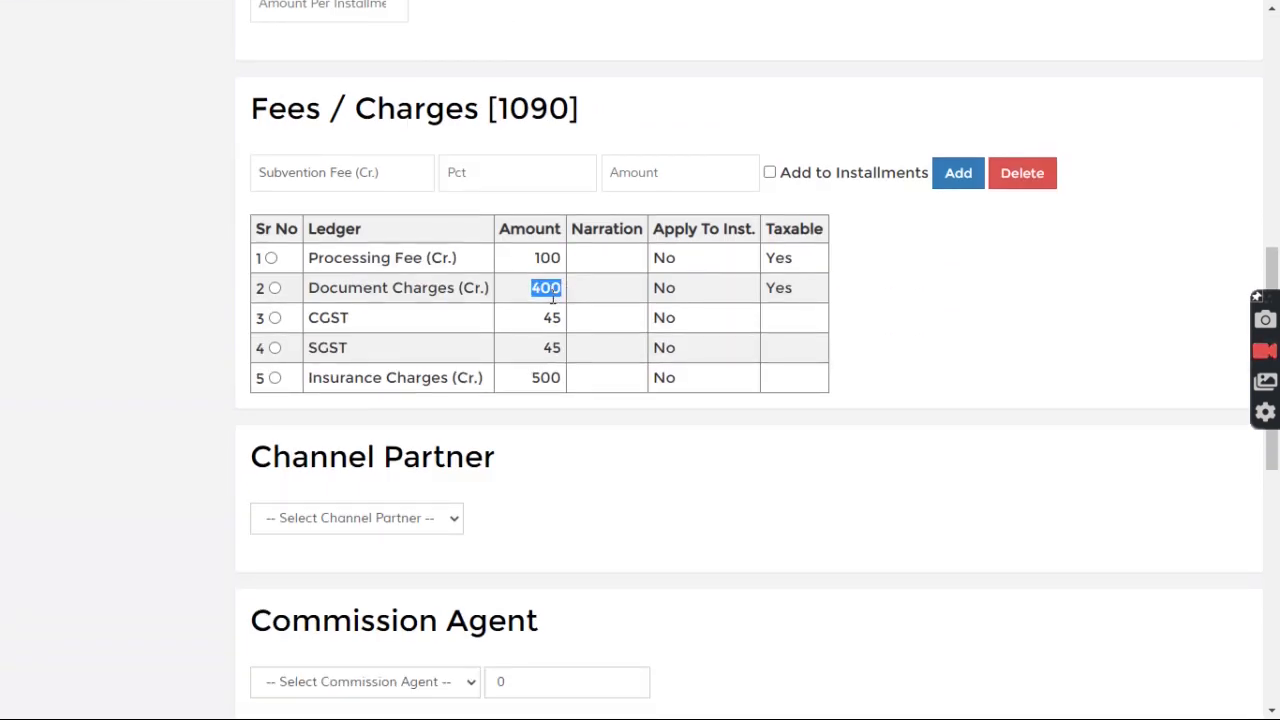
double_click(561, 377)
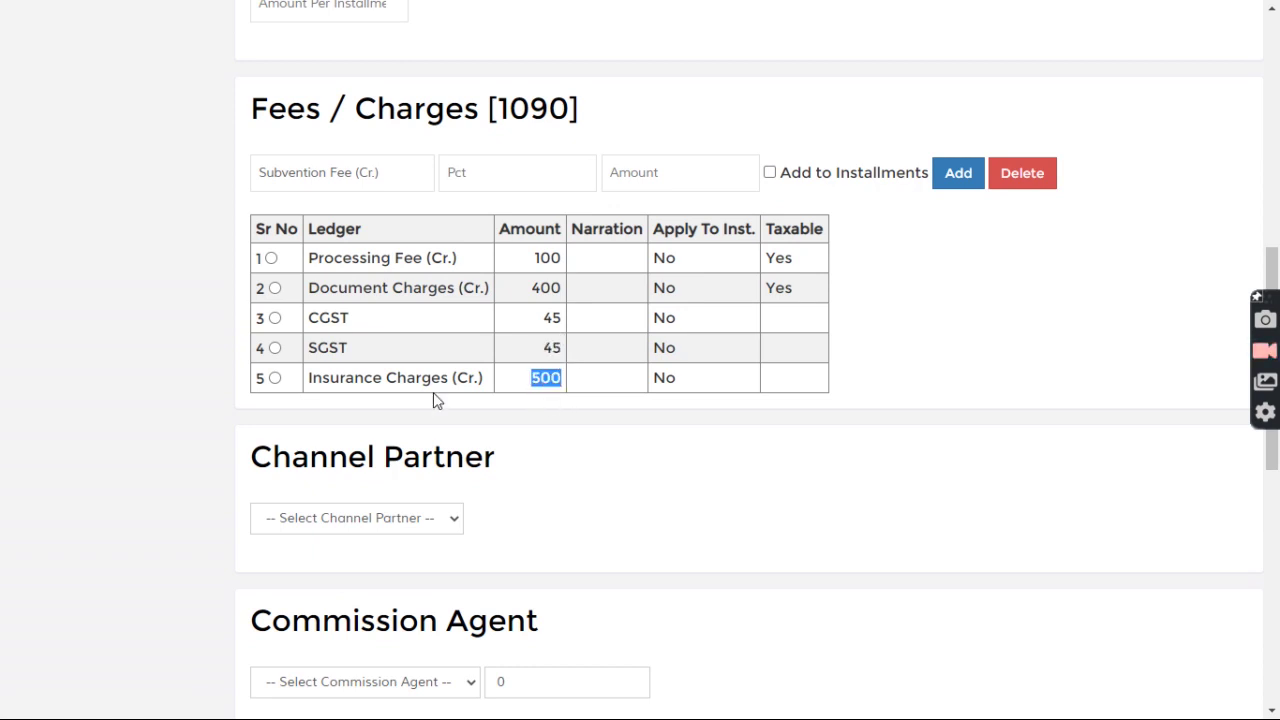
drag(504, 112, 620, 114)
click(625, 115)
Calculate the 10000 loan for Customer KA, save it, and check the payable amount and the saved loan's number
scroll(603, 266, up, 5)
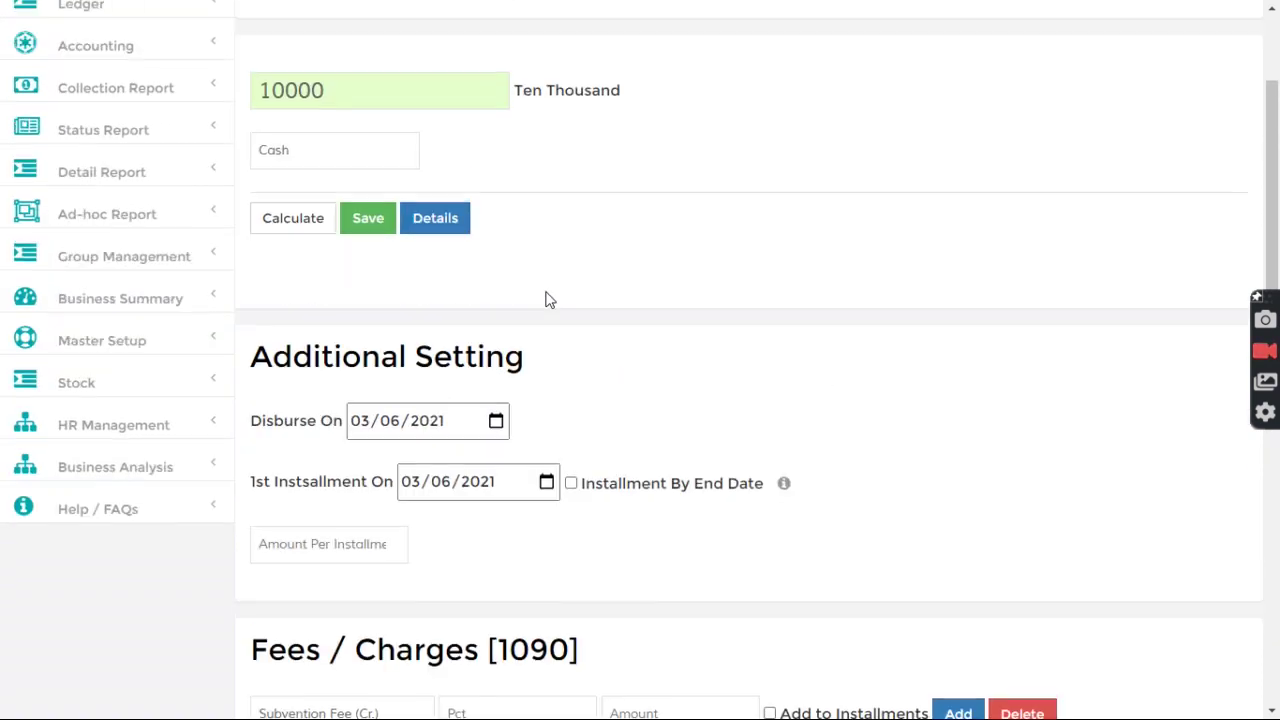
click(295, 245)
click(376, 242)
drag(366, 297, 402, 298)
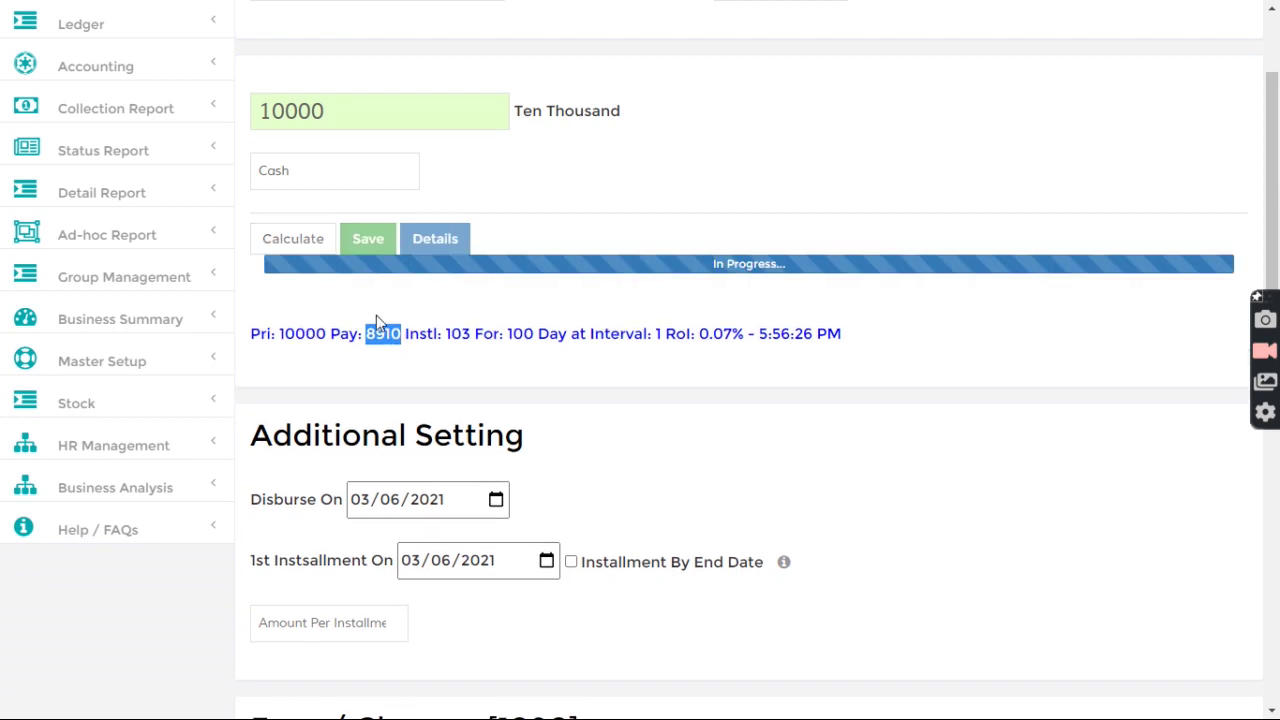
drag(300, 298, 322, 310)
Search for the newly saved loan by its loan number
scroll(393, 165, up, 2)
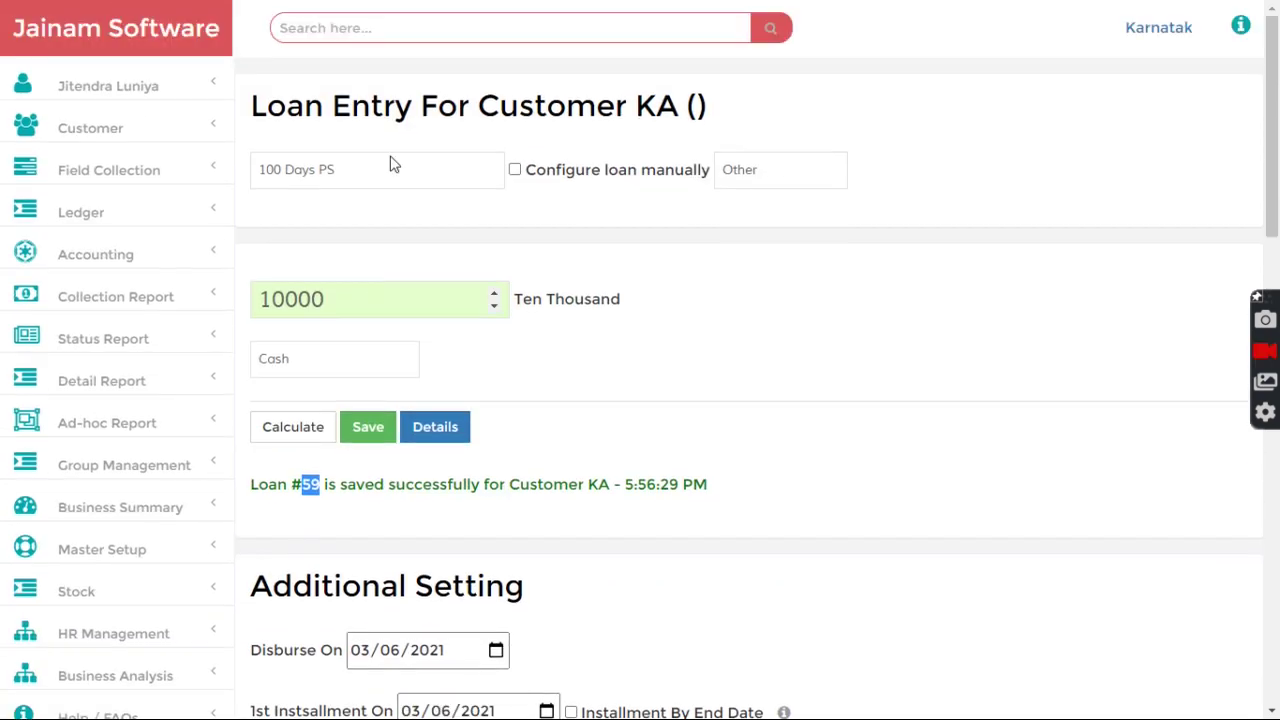
click(405, 28)
text(59)
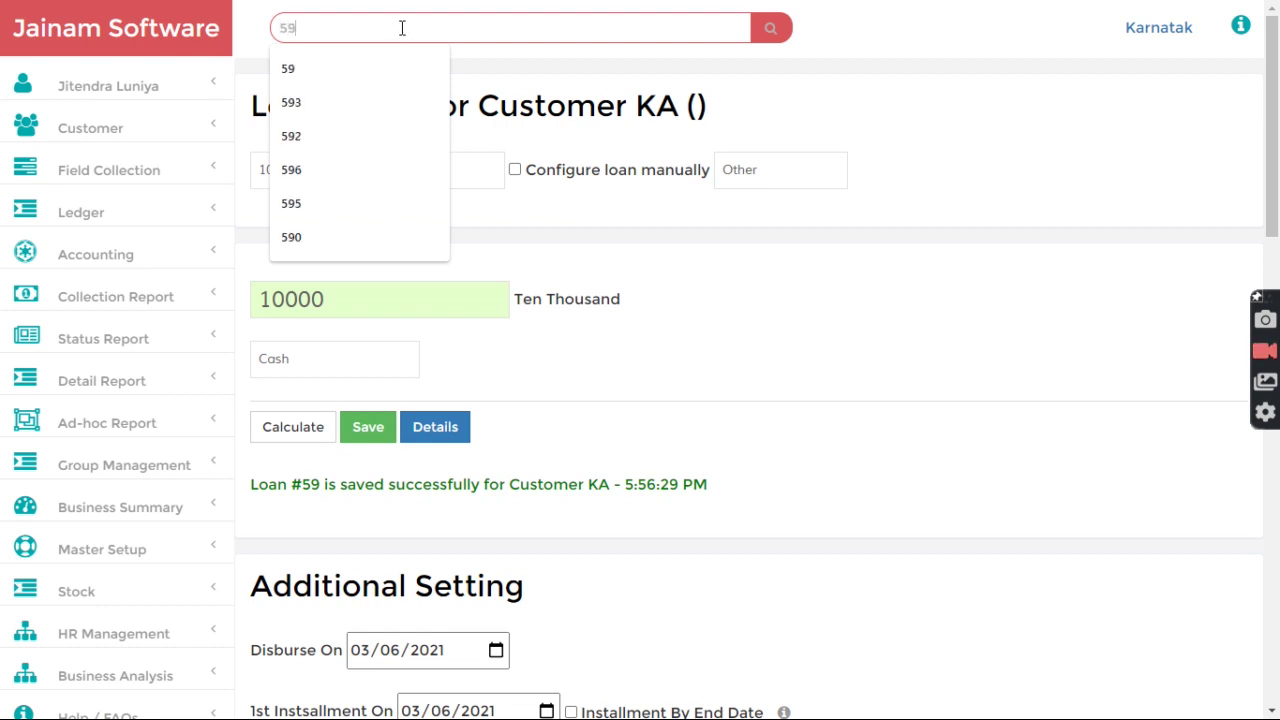
key(Return)
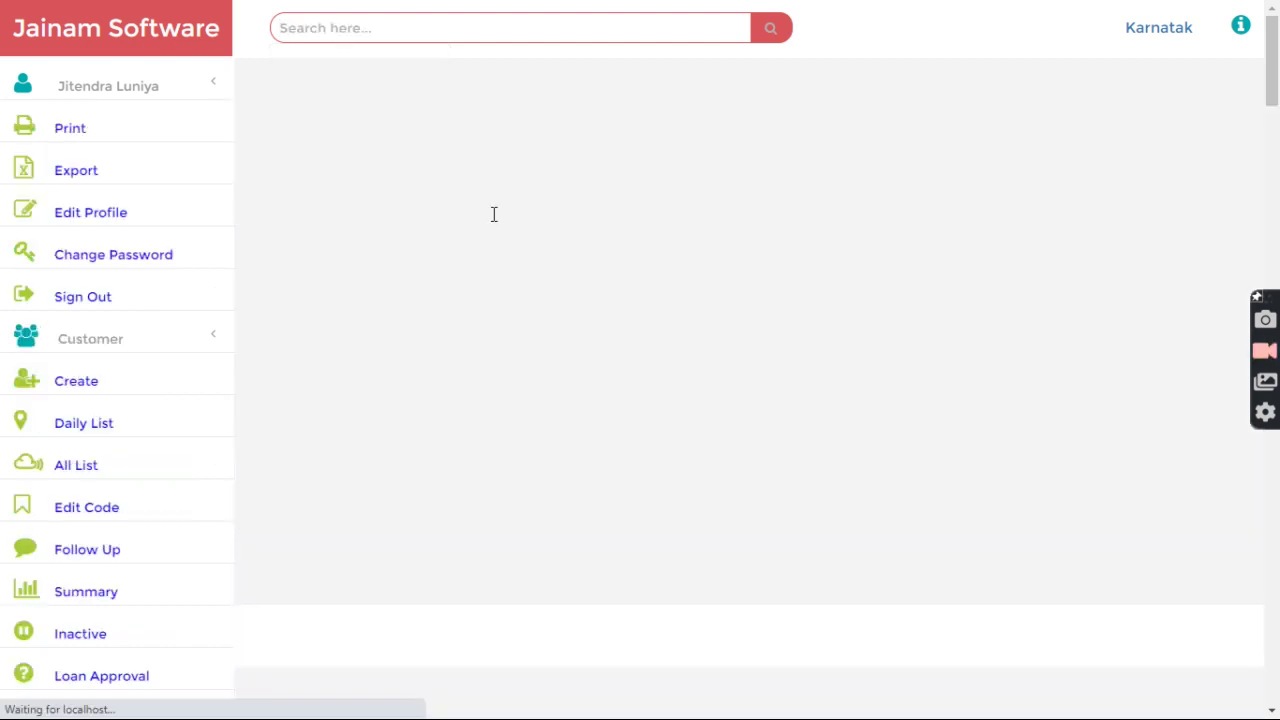
Check the principal, interest, penalty and total in the loan's summary
scroll(429, 443, down, 5)
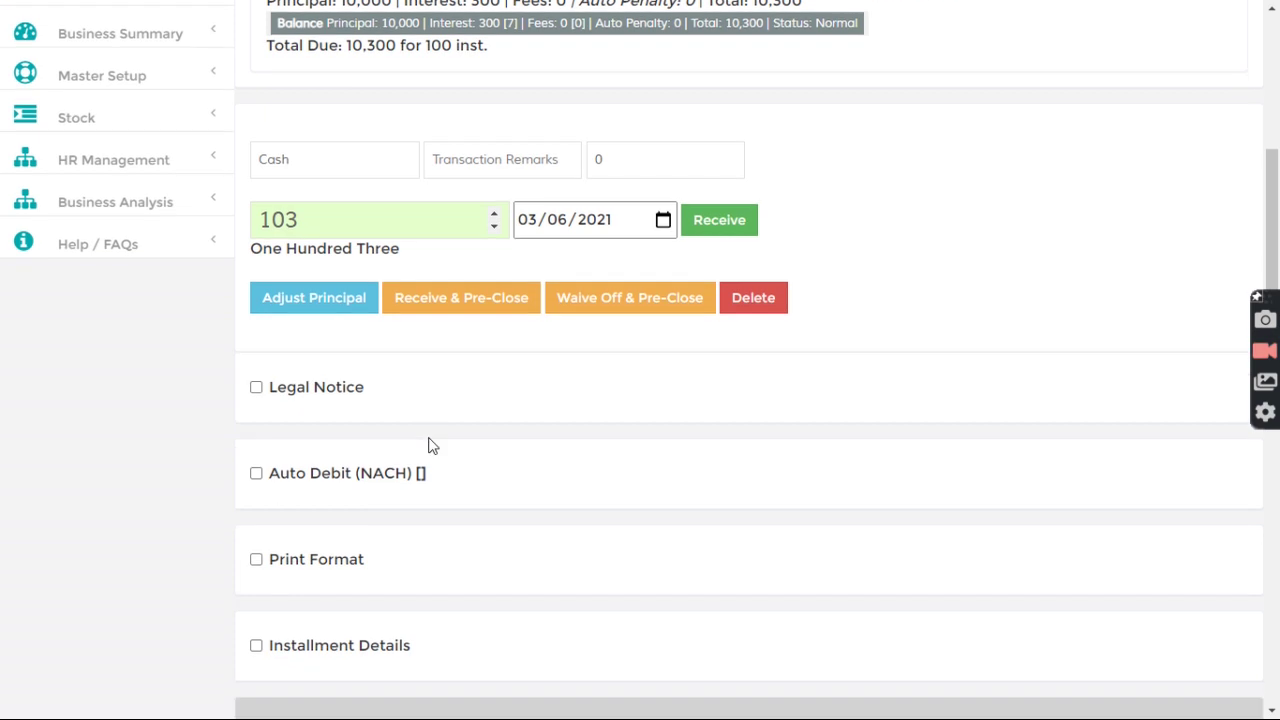
scroll(427, 447, up, 5)
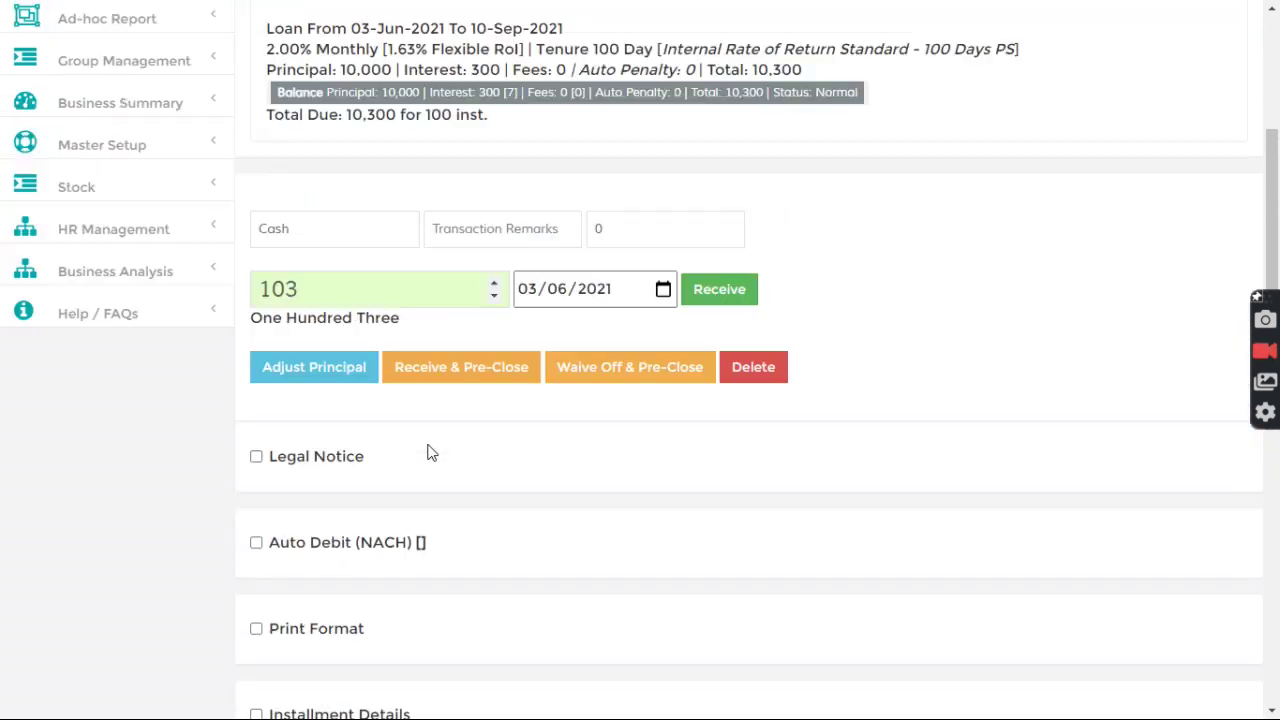
double_click(358, 116)
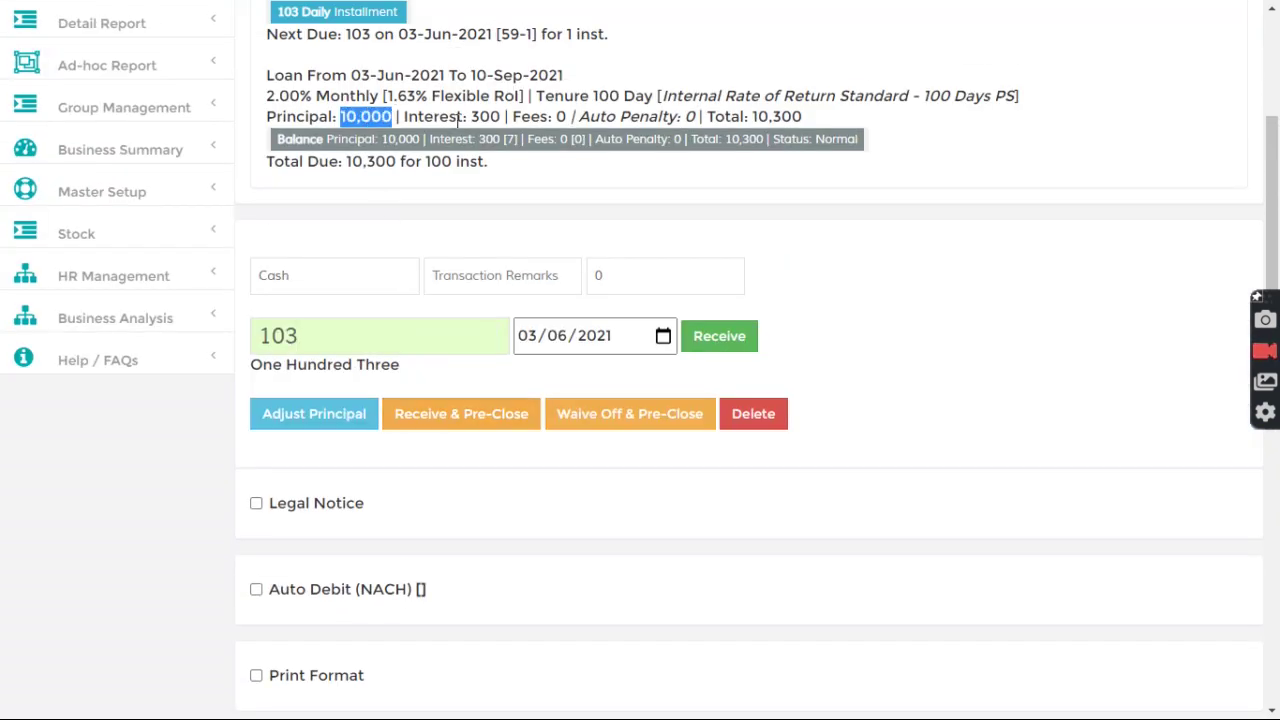
double_click(485, 116)
drag(622, 116, 810, 116)
click(810, 118)
Show the loan's Installment Tracker and review its repayment schedule
scroll(504, 489, down, 4)
scroll(504, 489, down, 3)
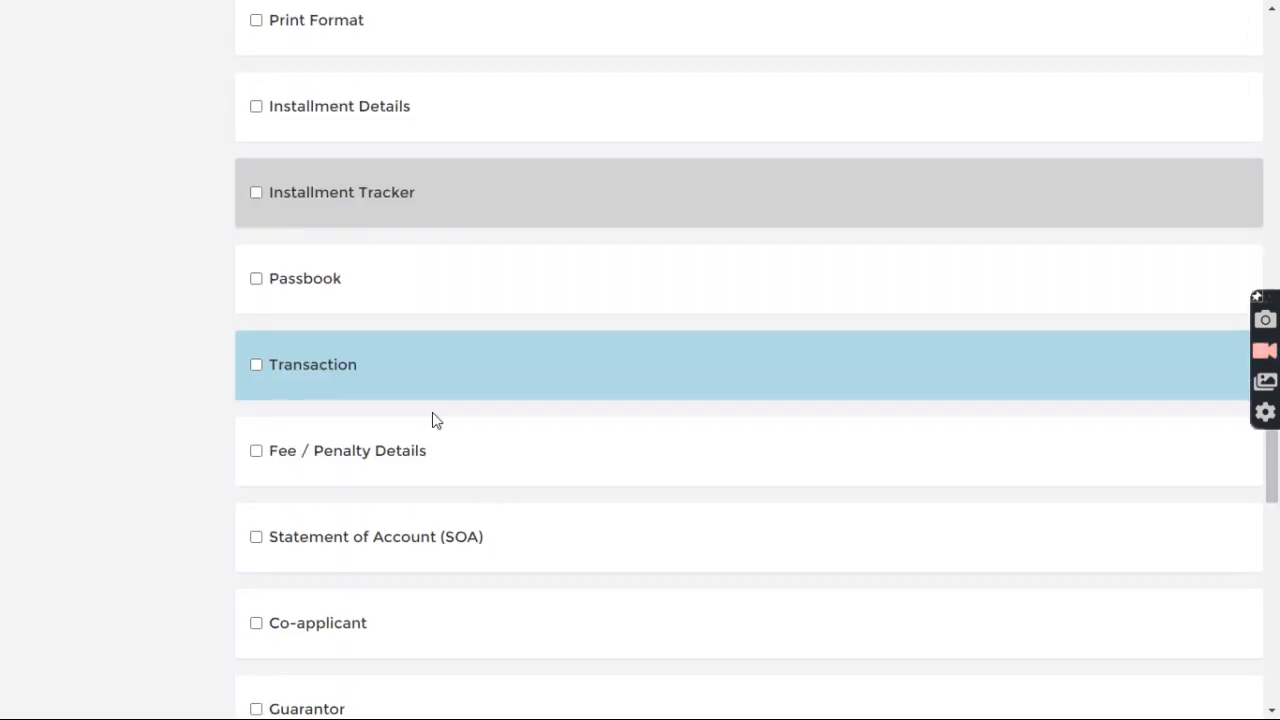
click(334, 196)
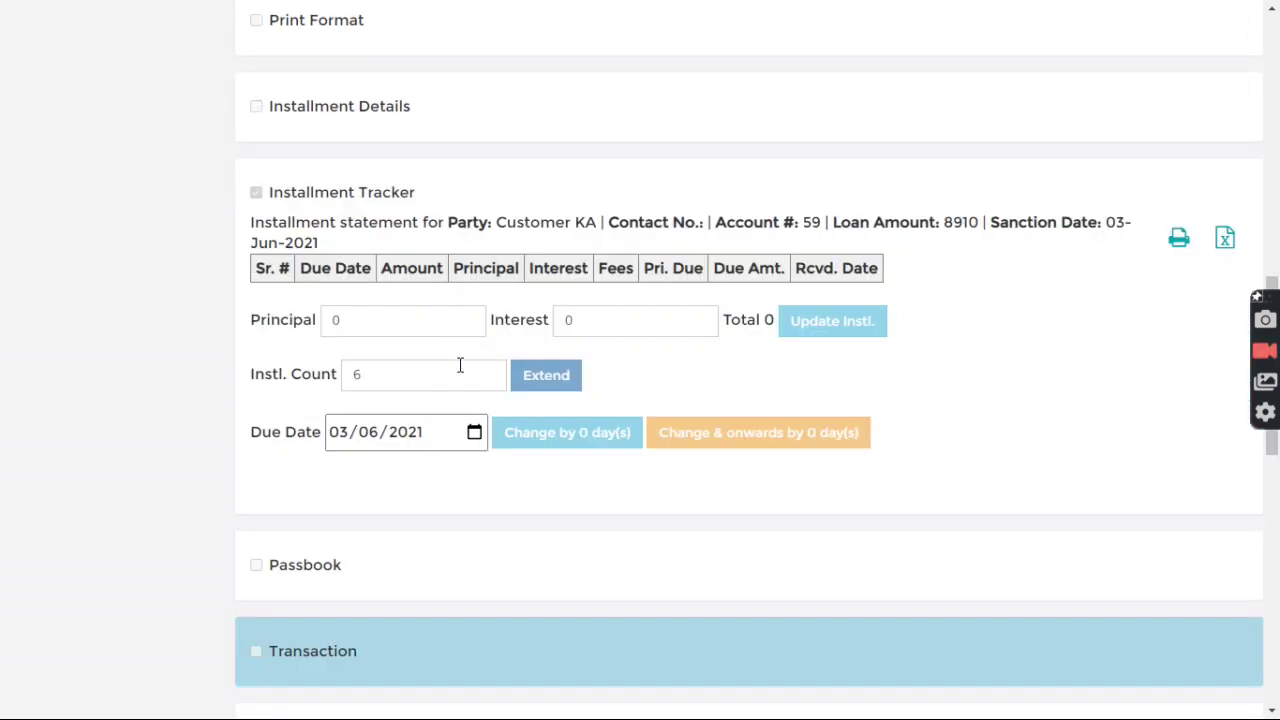
scroll(474, 366, down, 15)
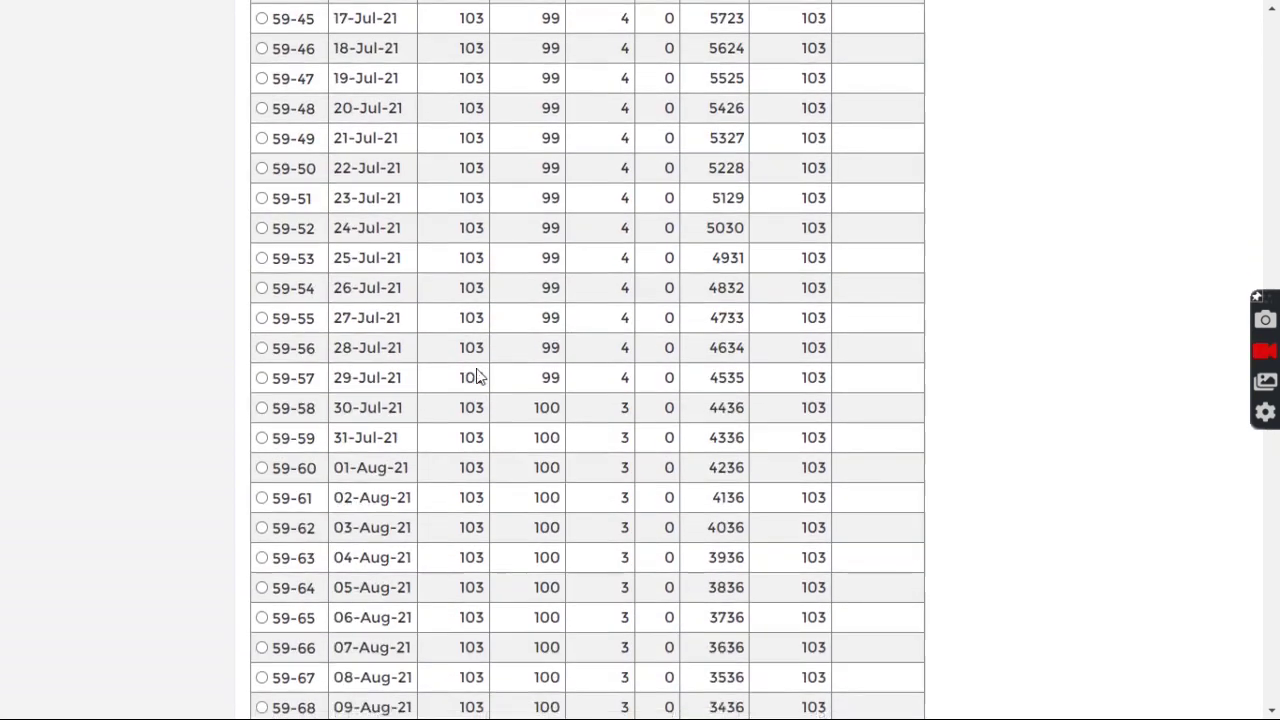
scroll(477, 376, down, 15)
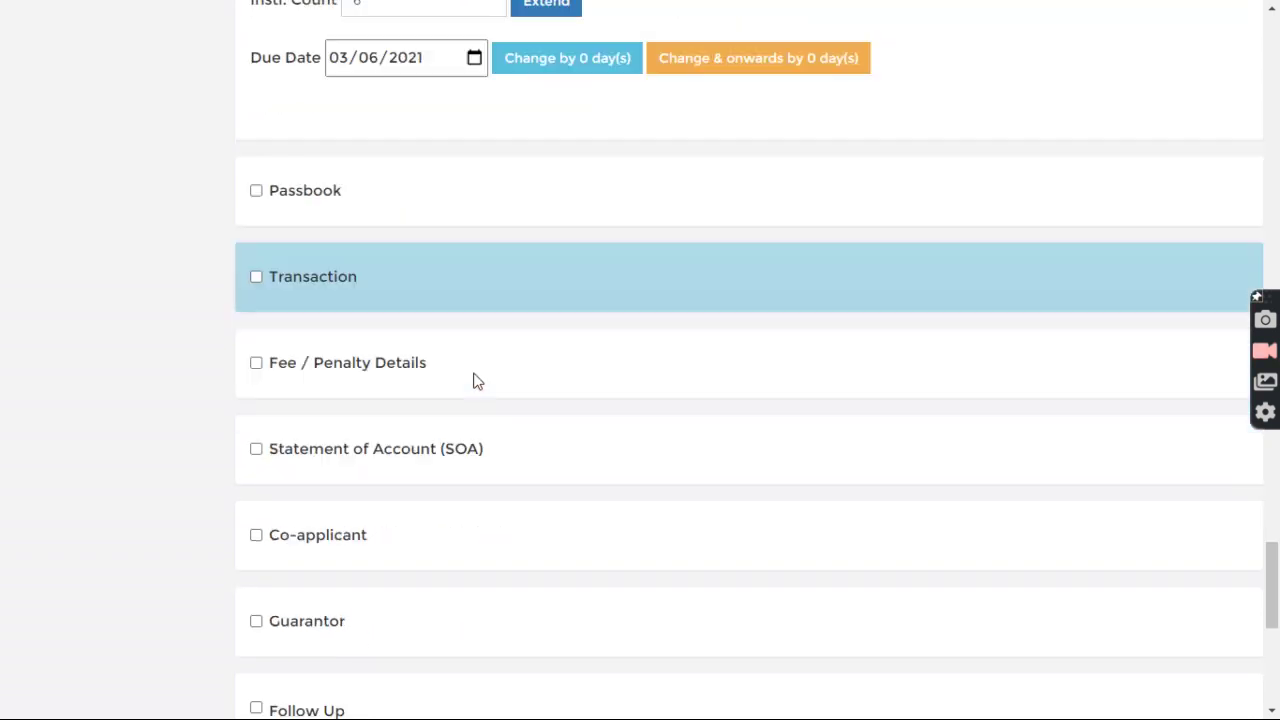
Show the loan's Transaction statement and check the individual charges and their total debit
click(273, 284)
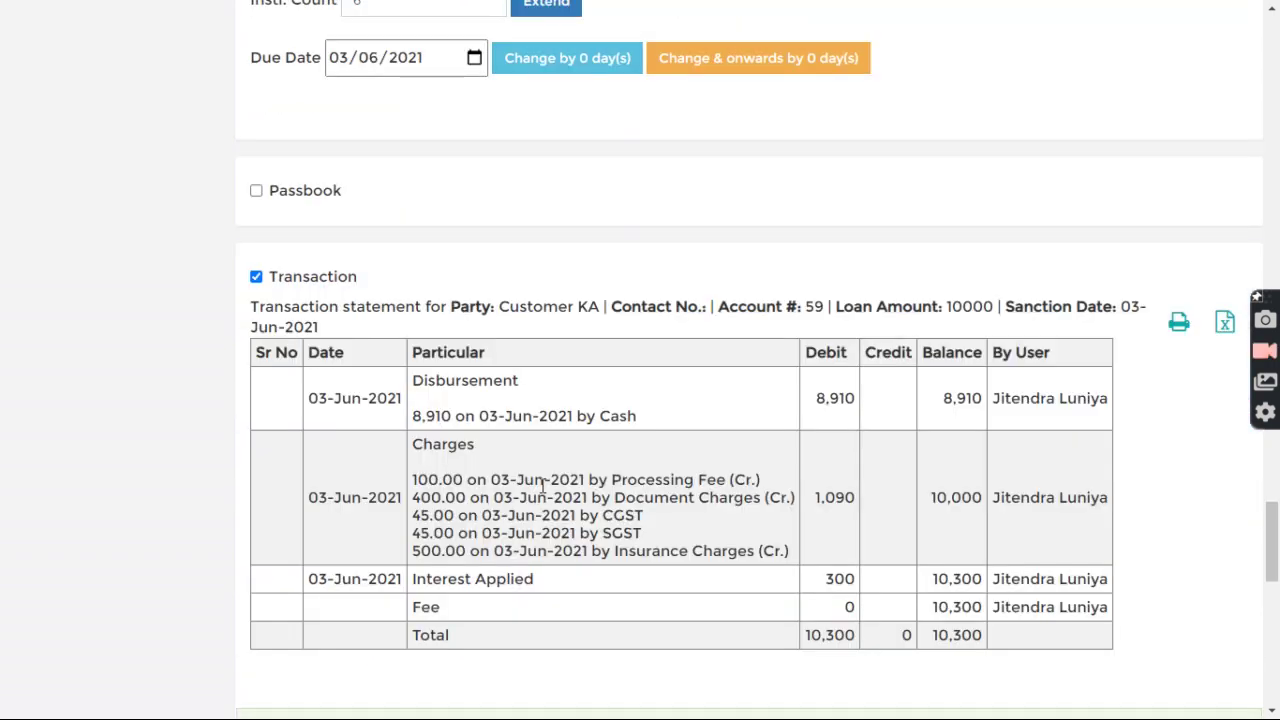
scroll(586, 480, down, 2)
drag(414, 390, 815, 412)
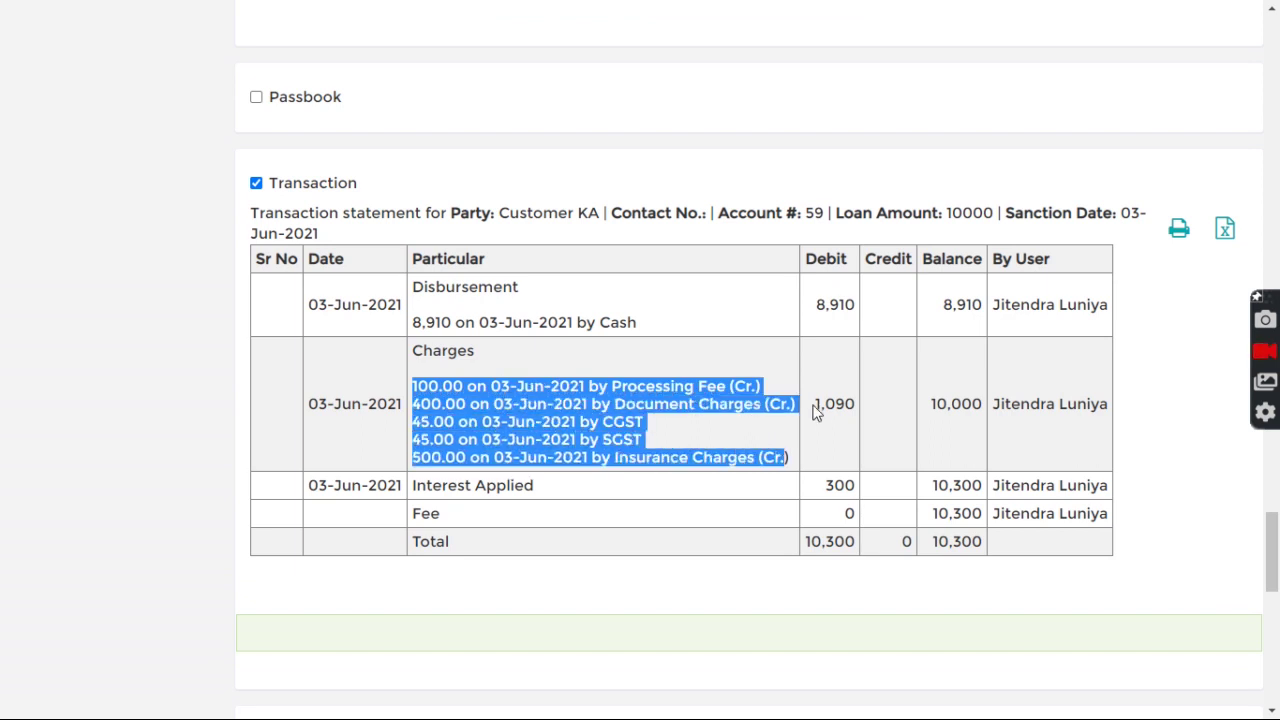
double_click(820, 404)
click(832, 347)
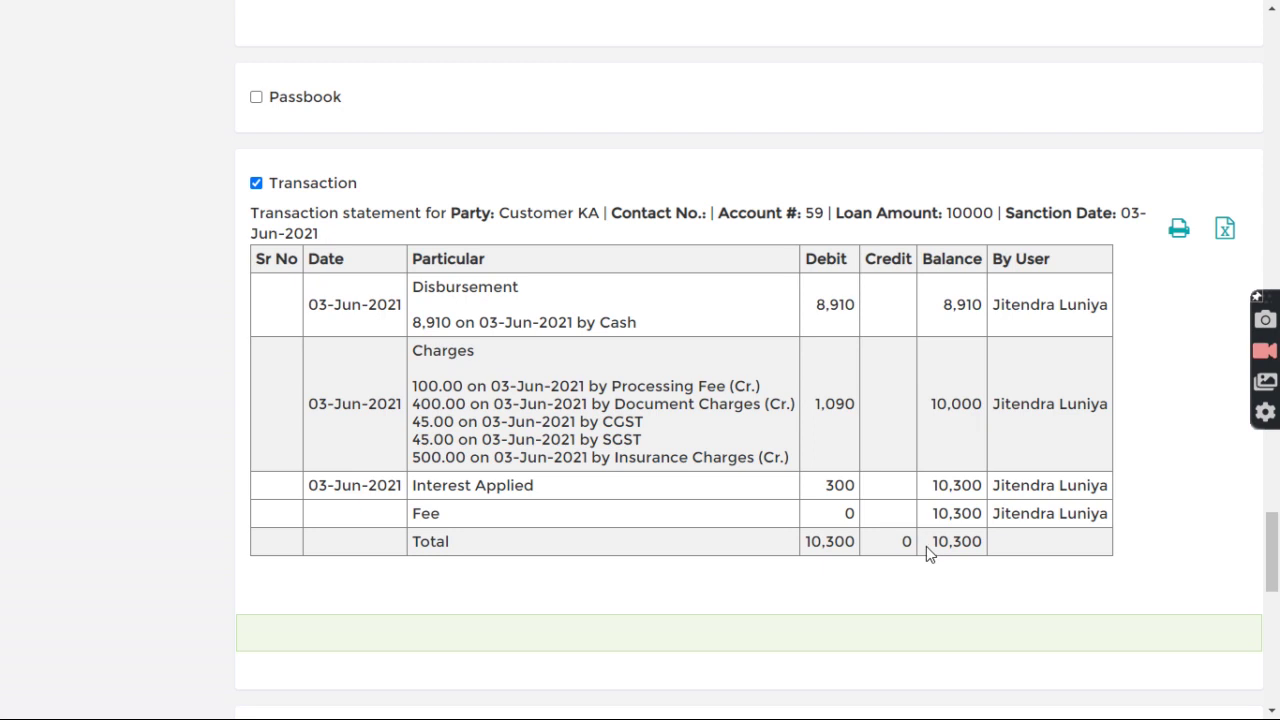
Leave the loan record and return to the application's home page
scroll(703, 470, up, 15)
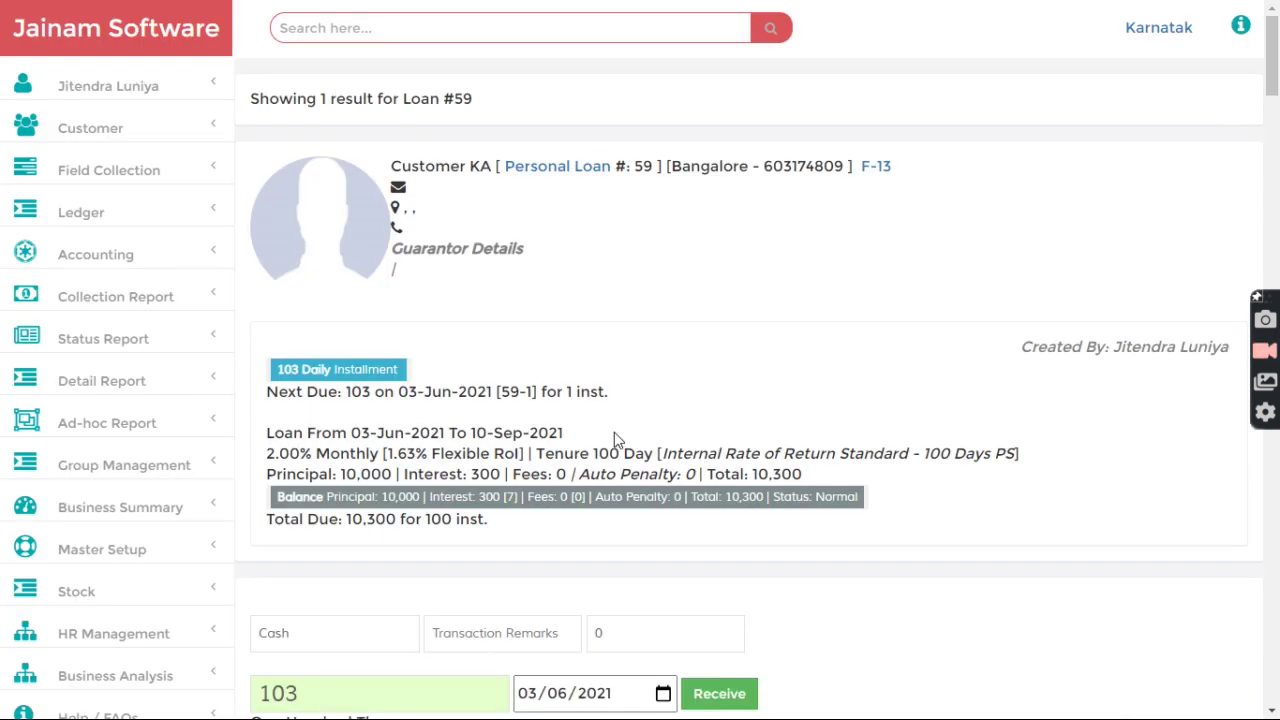
click(124, 36)
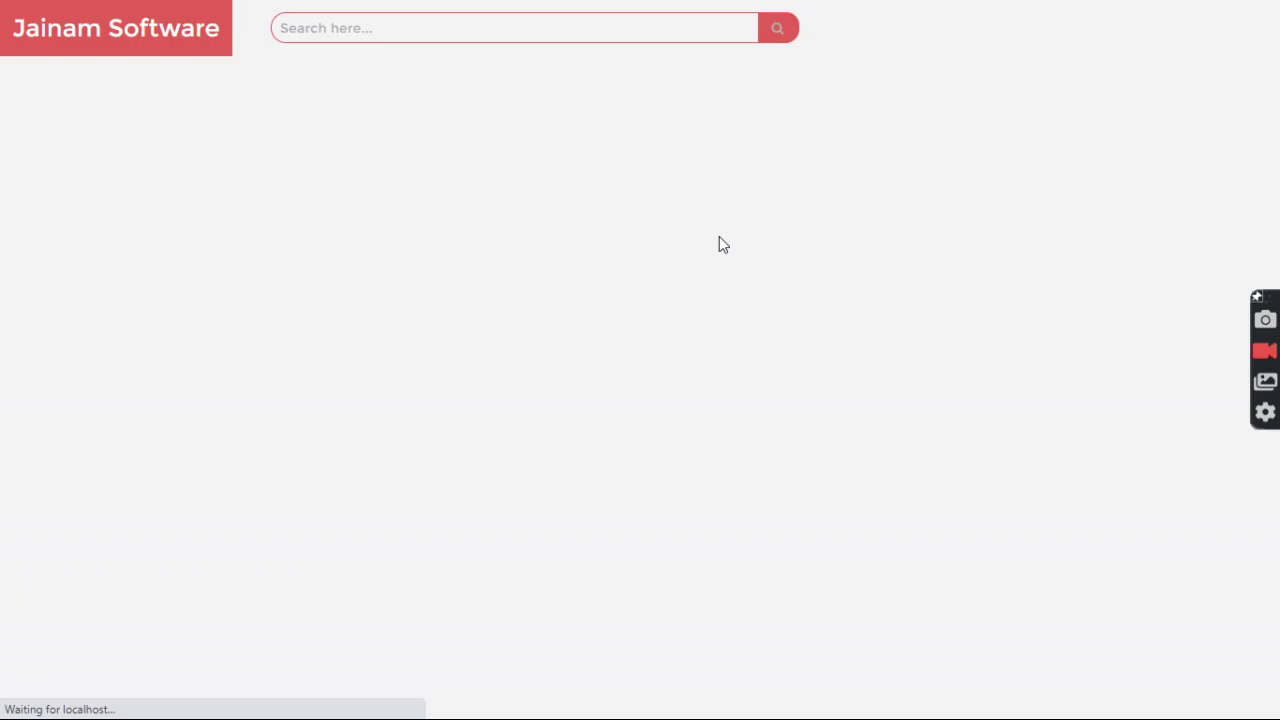